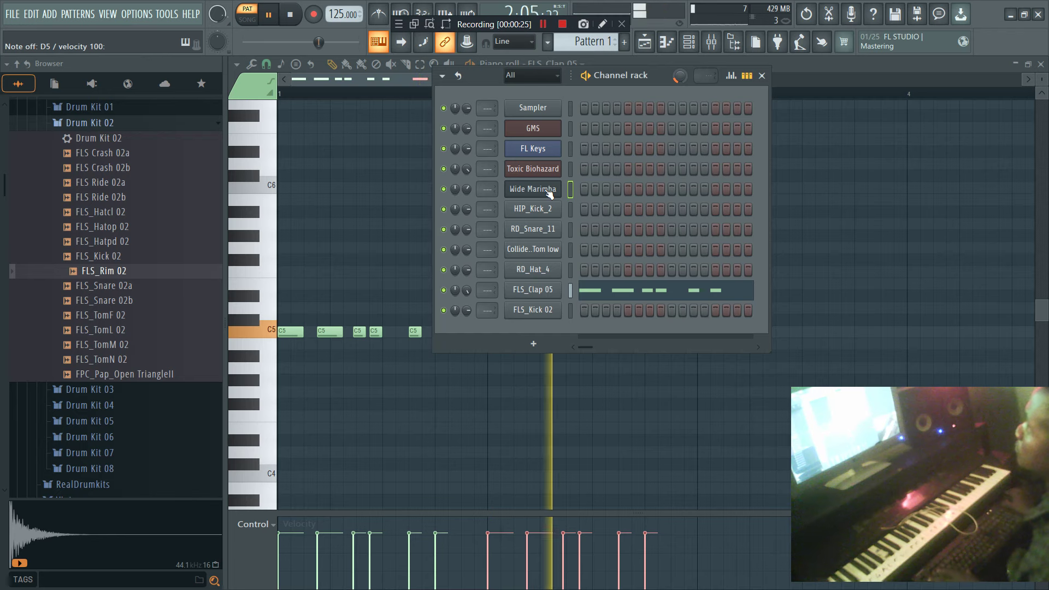
In the Wide Marimba piano roll, add bar-one notes B4, B4, F5, D#5, C#5, F5 and D#5.
right_click(562, 185)
left_click(587, 187)
key("space")
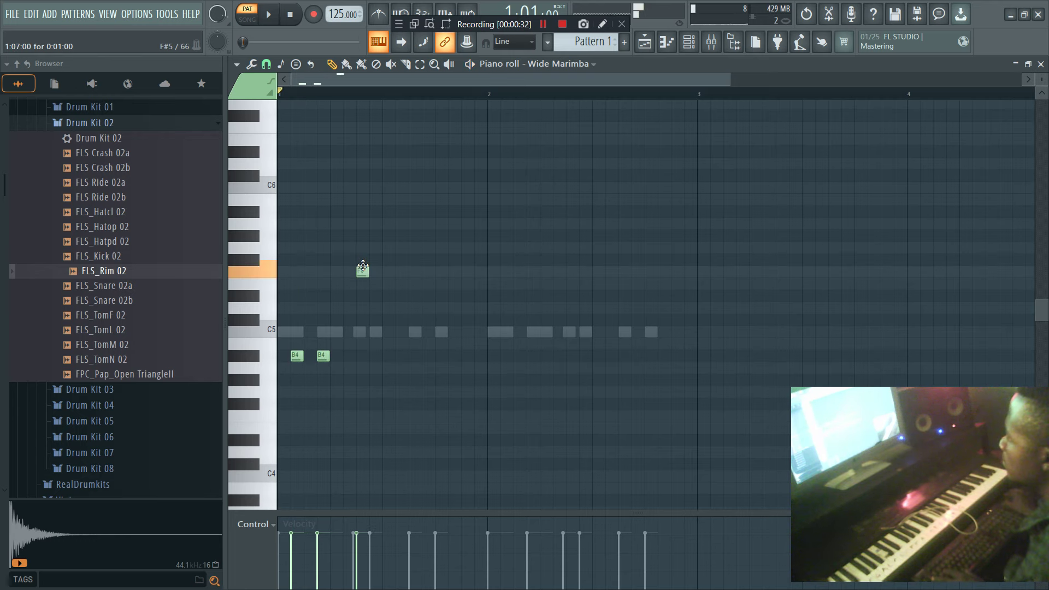
left_click(384, 295)
right_click(384, 294)
left_click(375, 295)
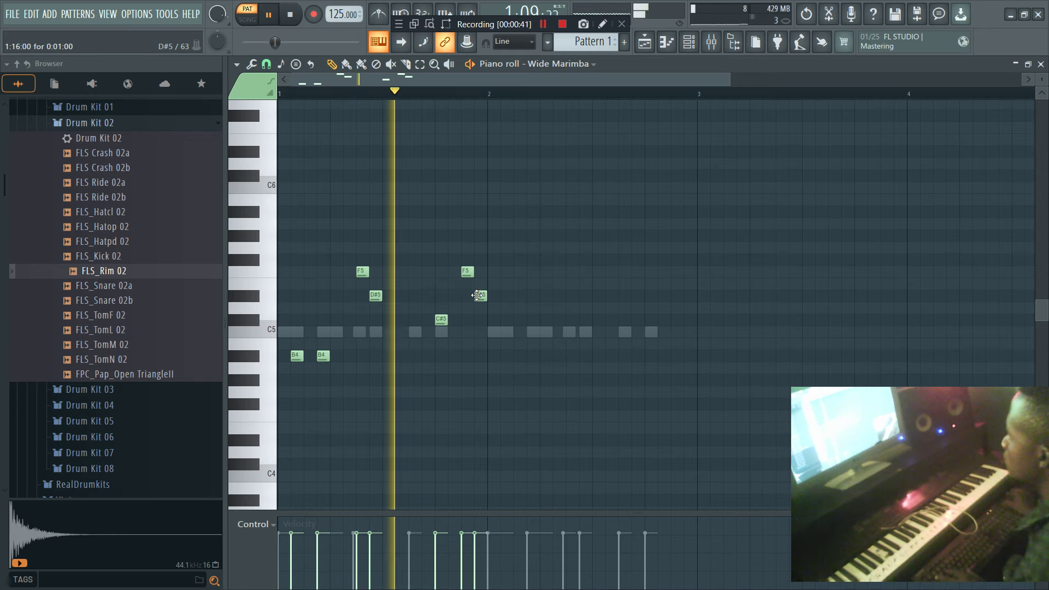
key("space")
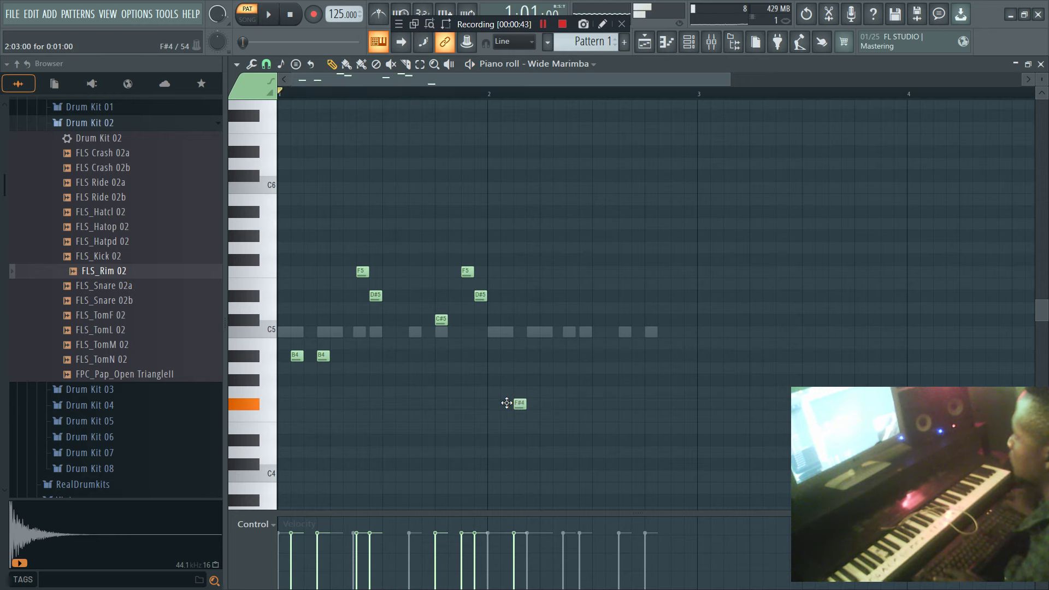
Continue the marimba melody in bar two with notes F#4, F#4, F5, D#5, C#5, F5 and D#5.
left_click_drag(520, 403, 508, 403)
left_click(533, 404)
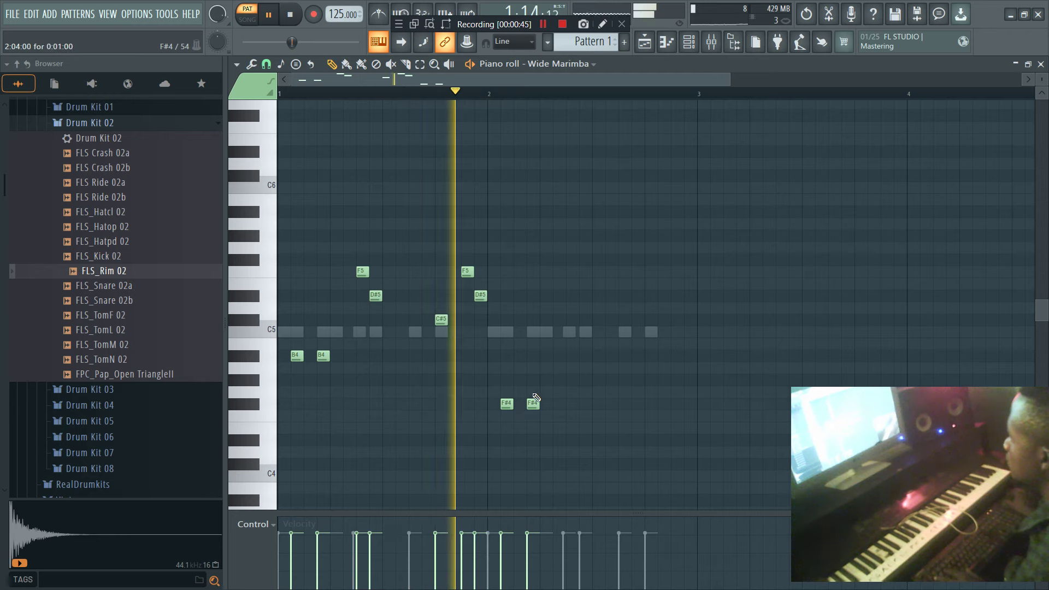
left_click_drag(594, 409, 569, 268)
right_click(716, 405)
right_click(743, 404)
left_click_drag(752, 248, 750, 232)
In the Toxic Biohazard piano roll, add bar-one melody notes B4, F5, F5, D#5, D#5, C5, C#5, C5 and B4.
left_click(688, 42)
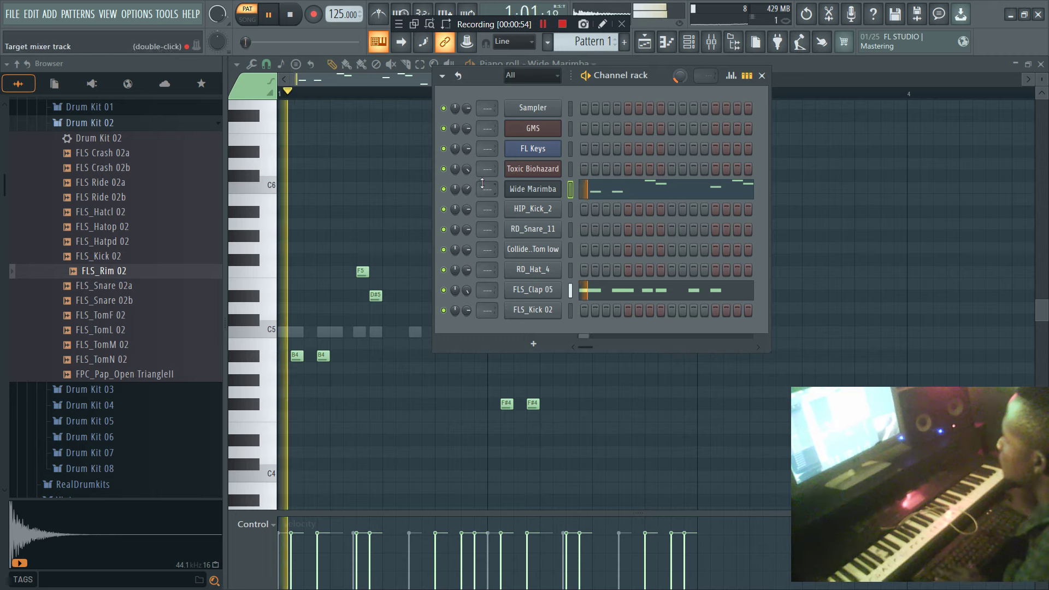
right_click(537, 170)
left_click(591, 171)
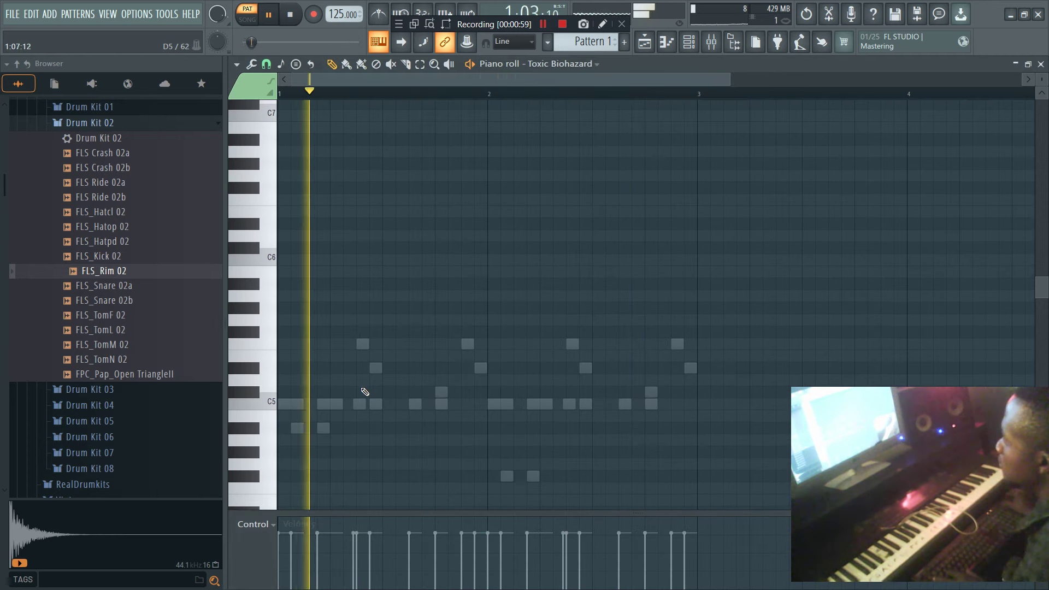
key("space")
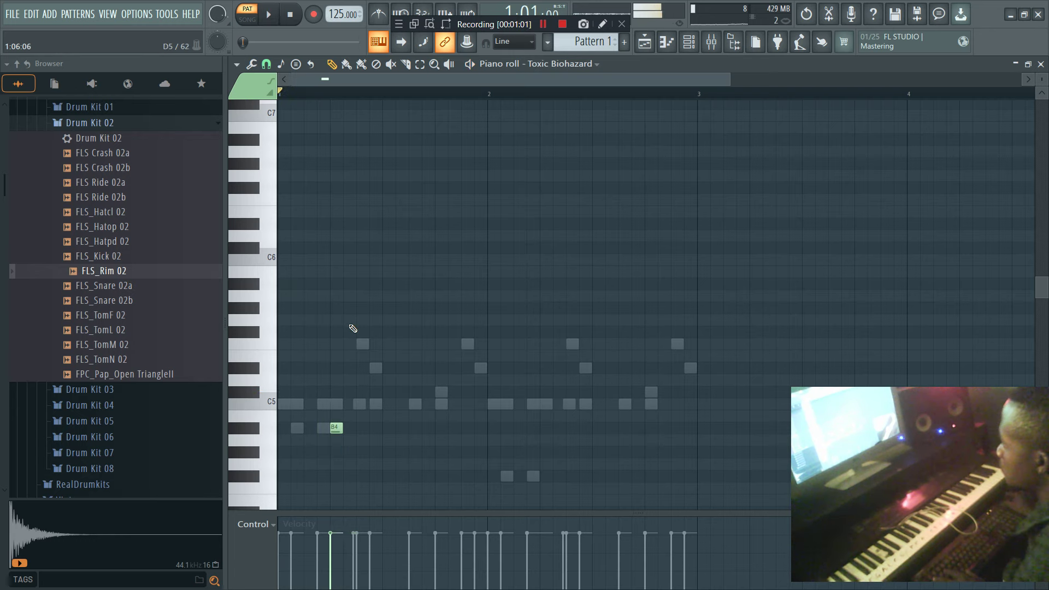
left_click_drag(353, 345, 347, 346)
right_click(345, 347)
left_click(372, 345)
left_click(385, 367)
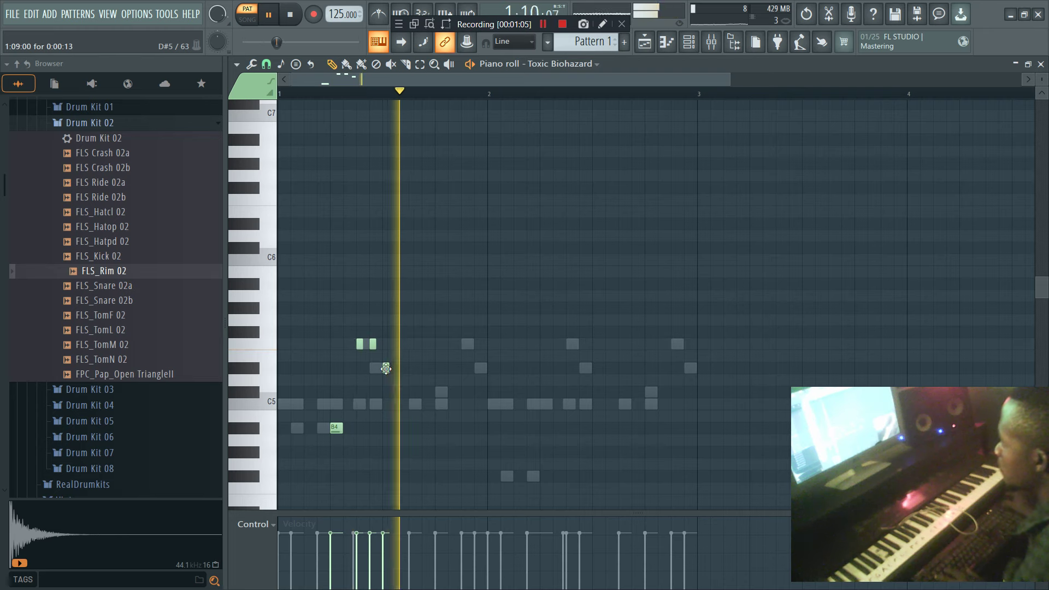
left_click(400, 369)
left_click(409, 370)
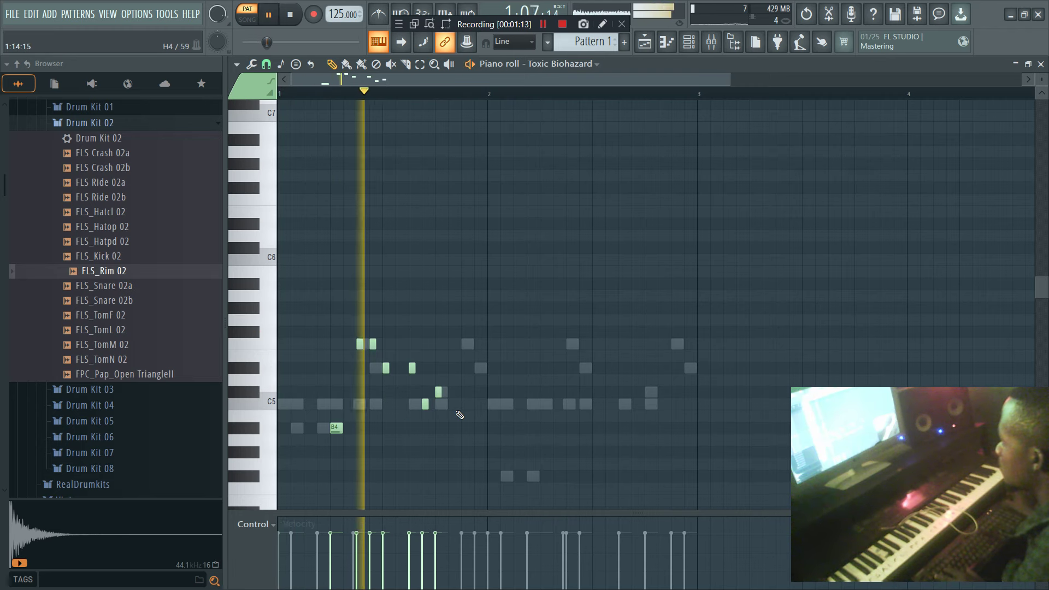
key("space")
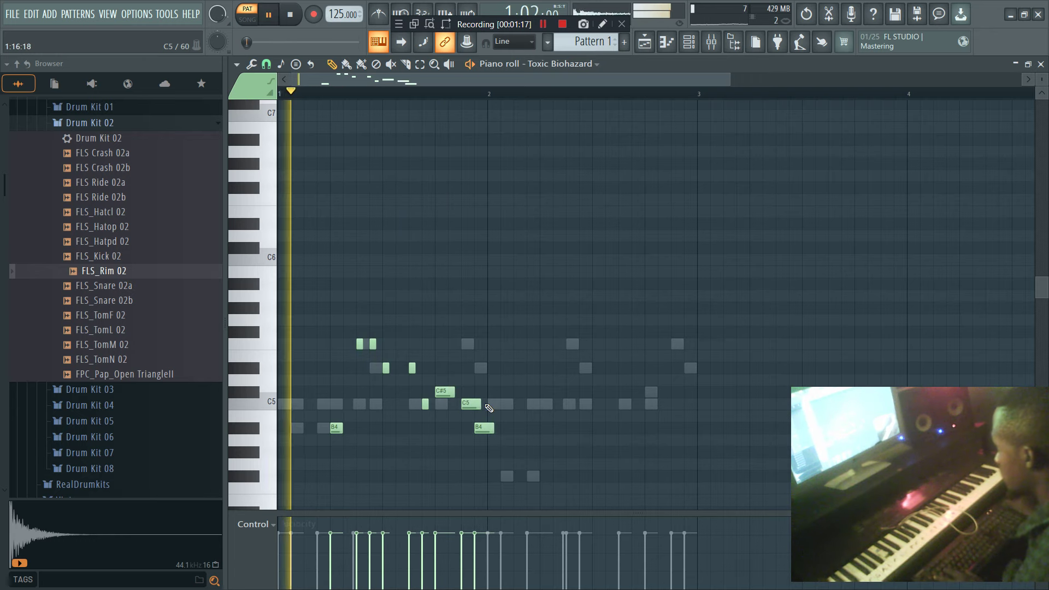
Adjust the lengths of the D#5, C5 and last B4 notes, and duplicate the whole phrase into bar two.
left_click_drag(479, 404, 307, 313)
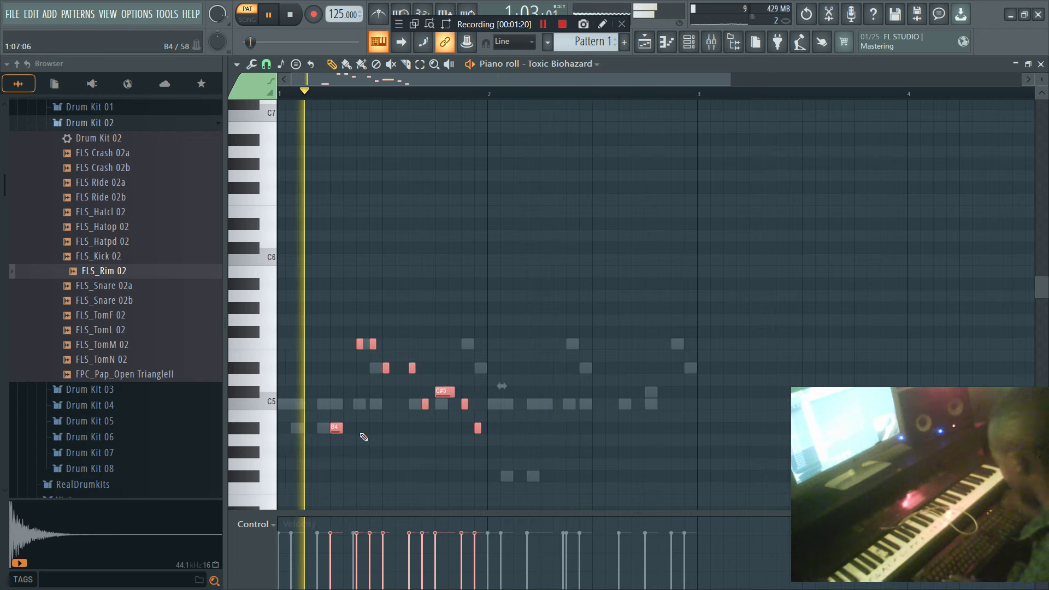
left_click_drag(517, 468, 468, 390)
left_click_drag(492, 457, 471, 405)
left_click(518, 375, "ctrl")
left_click_drag(377, 377, 418, 362)
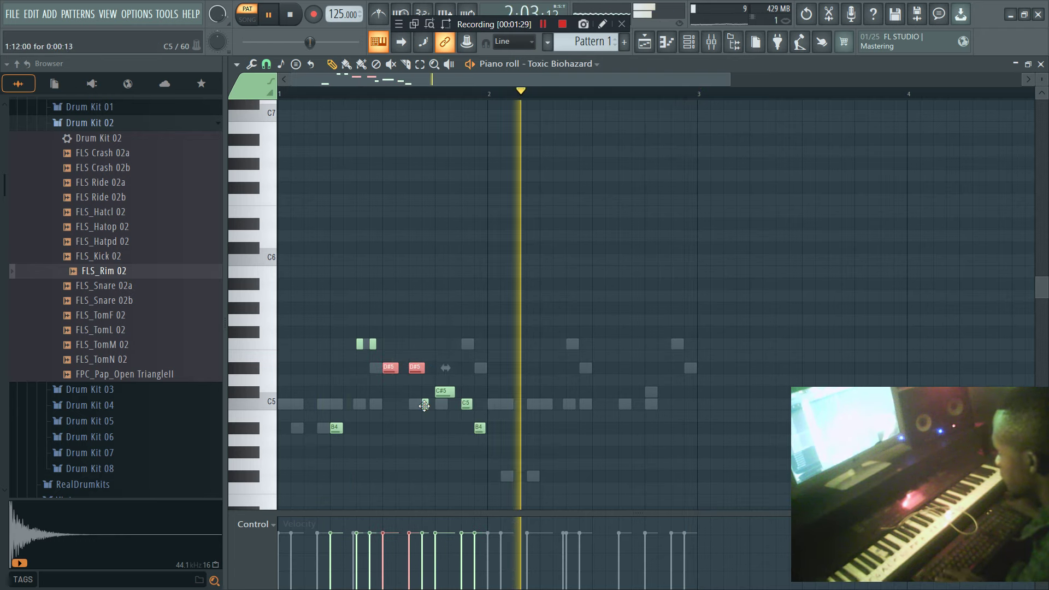
left_click_drag(534, 457, 347, 311)
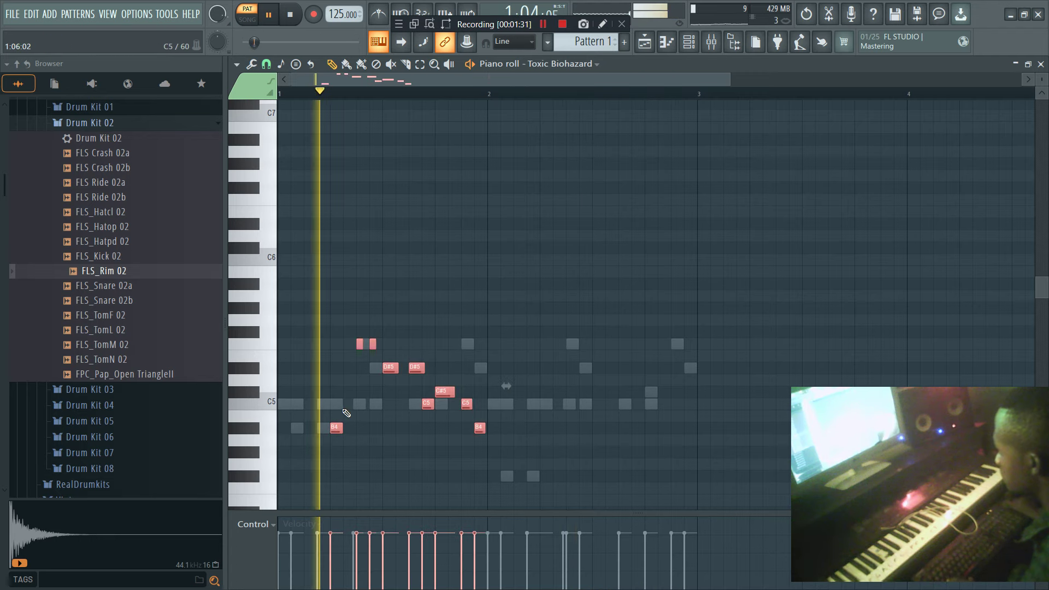
key("ctrl+b")
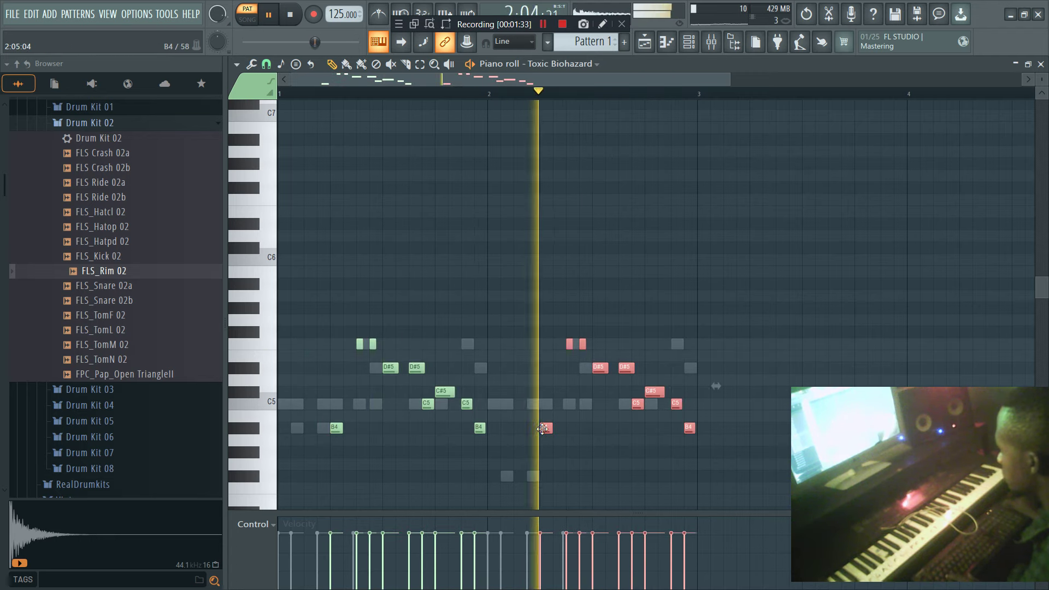
In the FL Keys piano roll, enter half-bar notes B4, F4, F#4 and G#4 across two bars, with C#5 and F5 above B4.
left_click(691, 41)
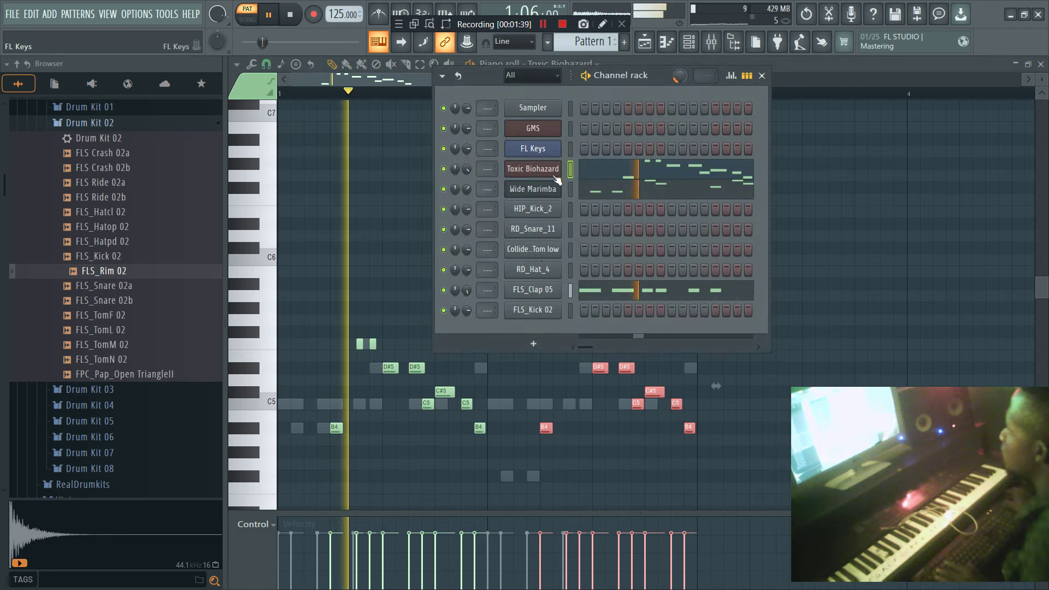
right_click(548, 155)
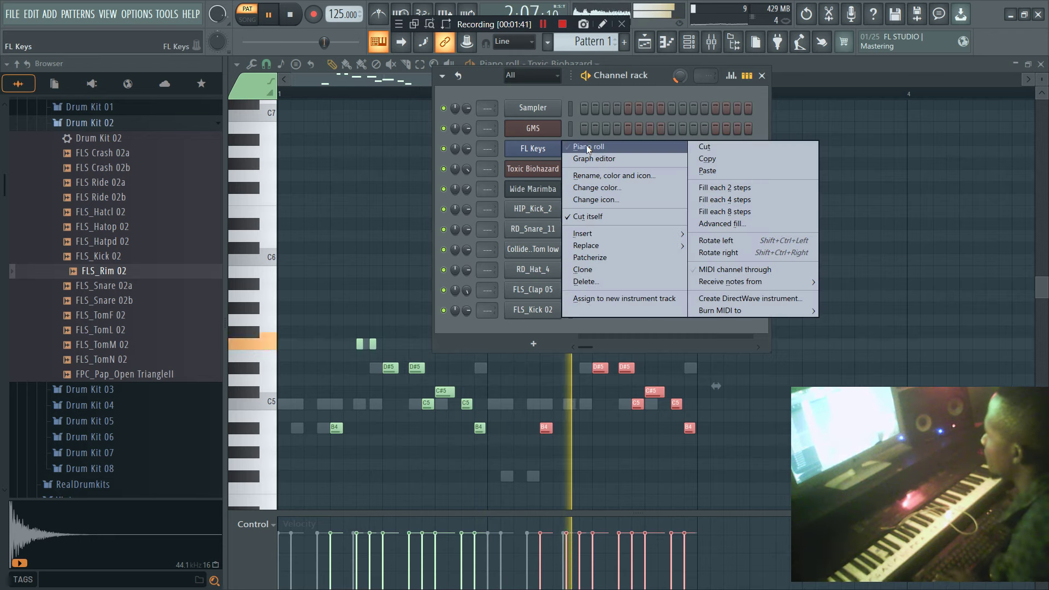
left_click(587, 147)
scroll(393, 295, "down", 3)
key("space")
left_click_drag(282, 321, 376, 327)
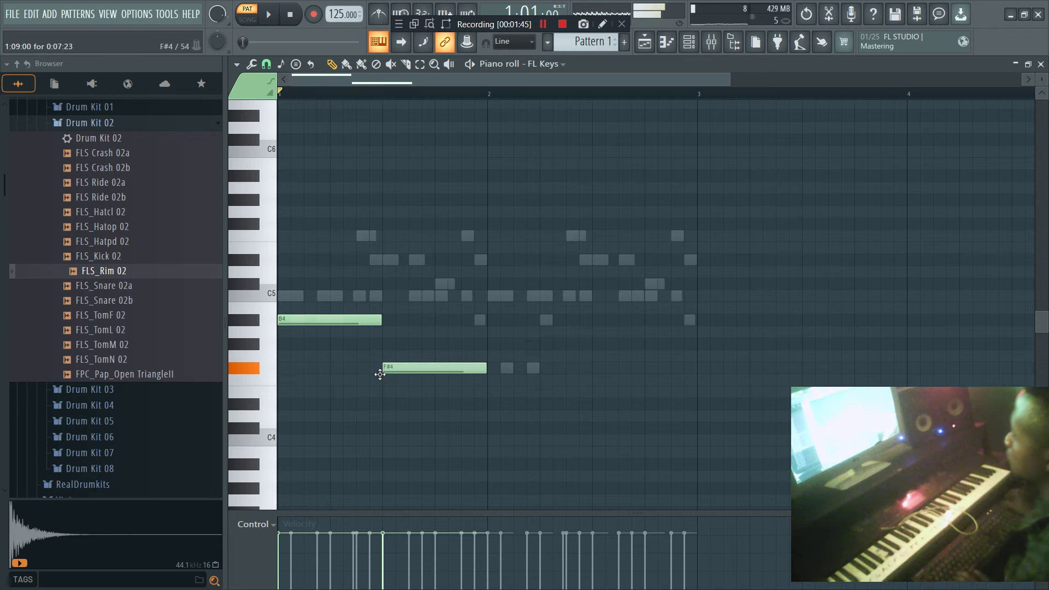
left_click(515, 368)
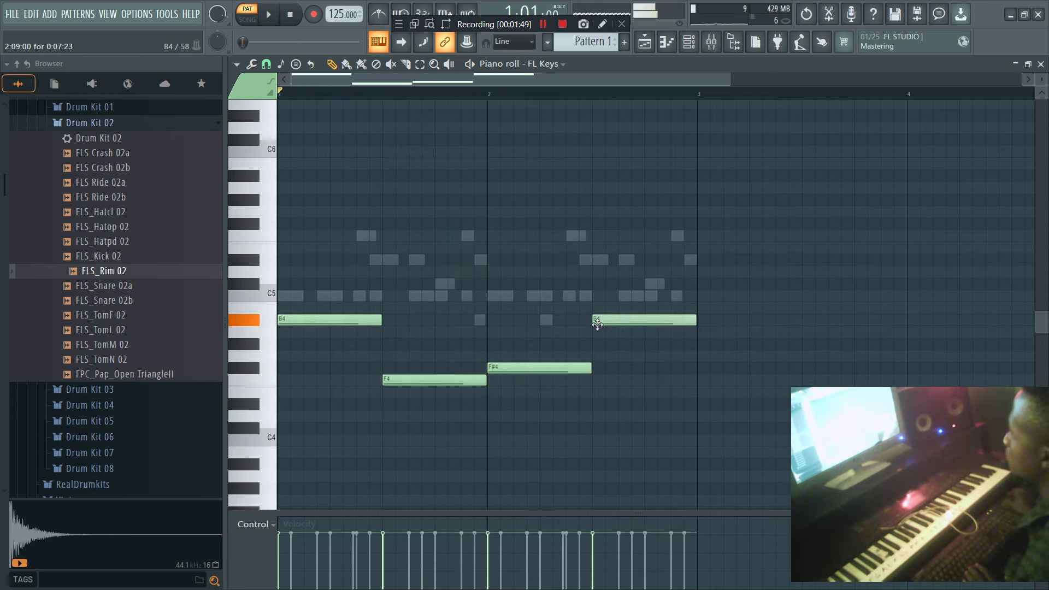
double_click(597, 323)
left_click(617, 205)
right_click(622, 322)
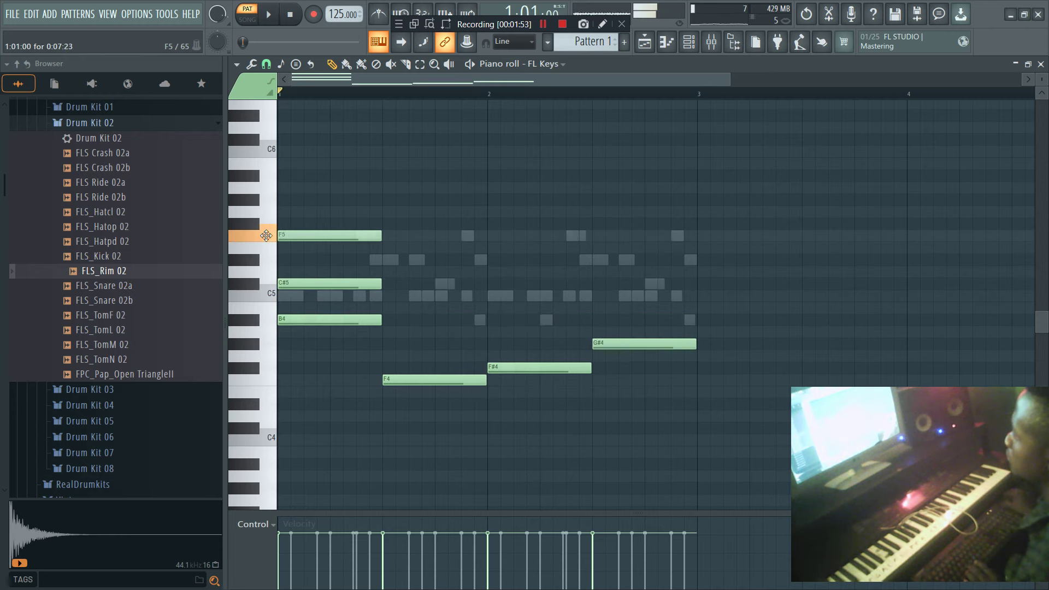
Complete the FL Keys chords with G#4 and C5 over F4, B4 and C#5 over F#4, and C5 and D#5 over G#4.
left_click(384, 332)
left_click(384, 295)
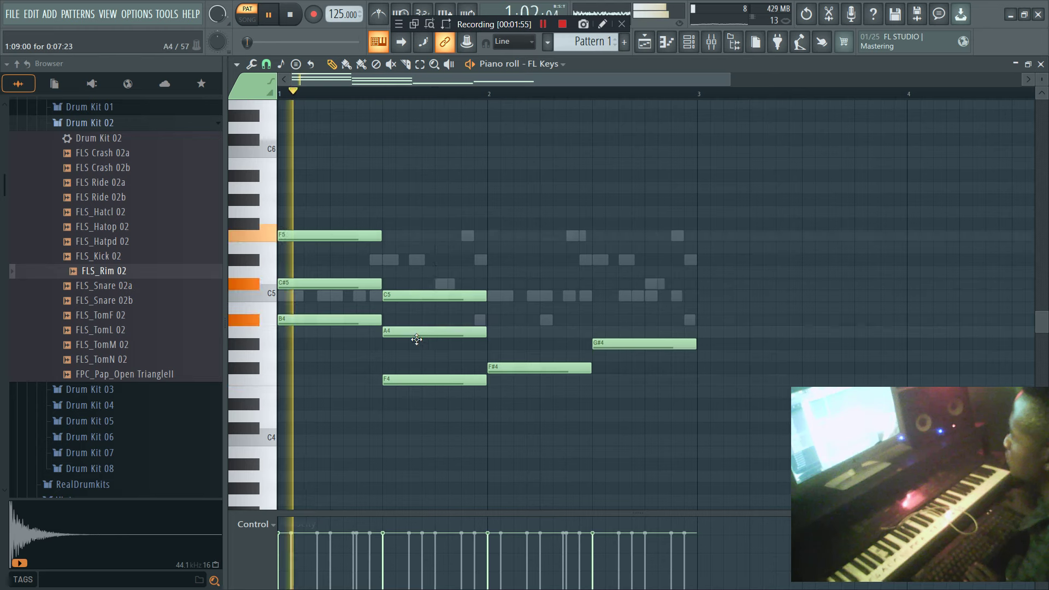
left_click_drag(417, 332, 417, 345)
left_click(492, 319)
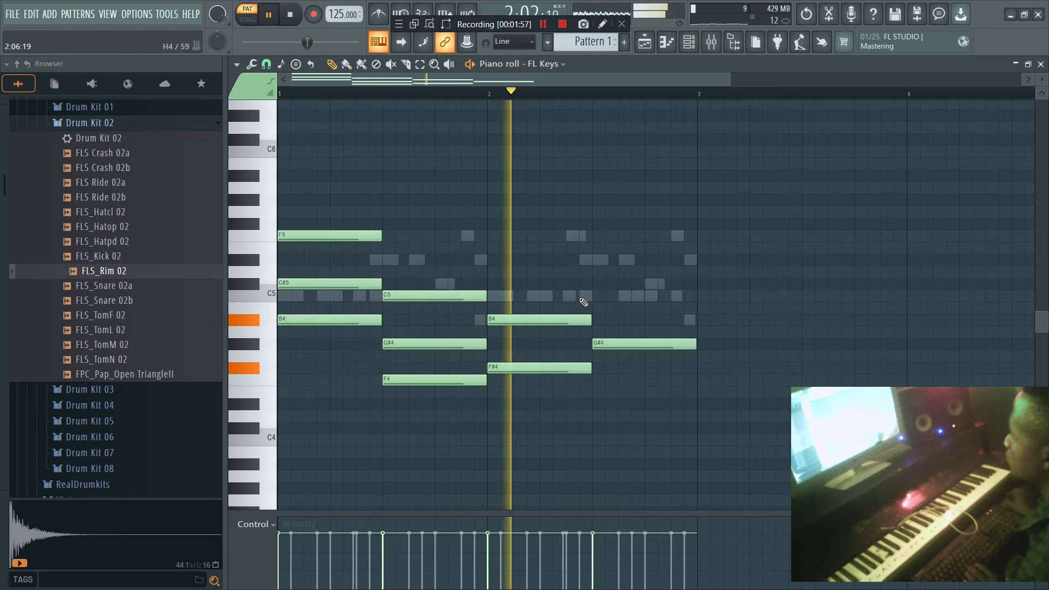
left_click(596, 296)
left_click(492, 284)
left_click(596, 259)
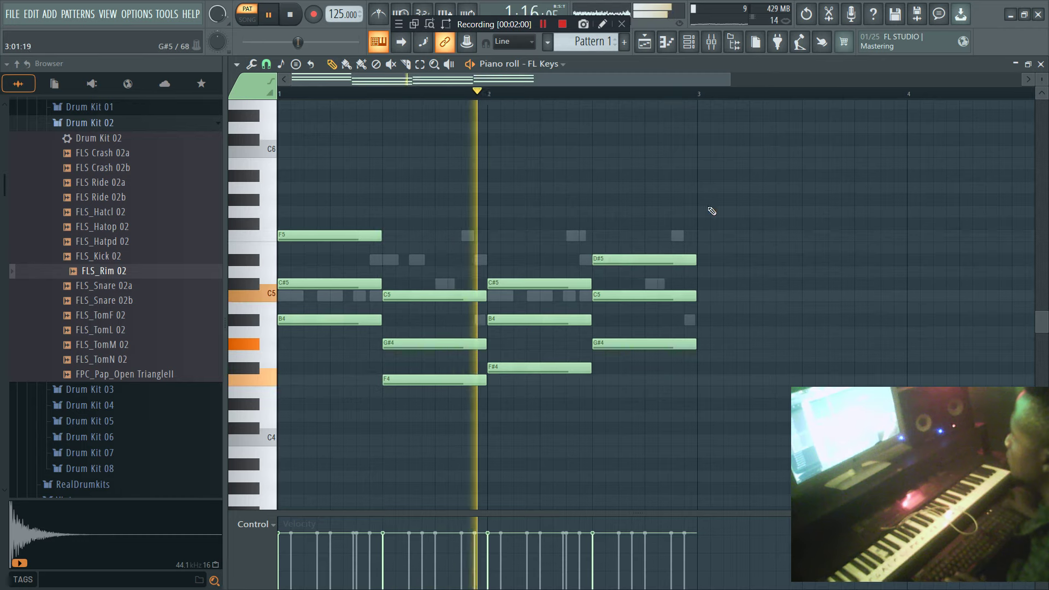
Set the project tempo to 122 BPM.
left_click(667, 43)
scroll(335, 15, "down", 3)
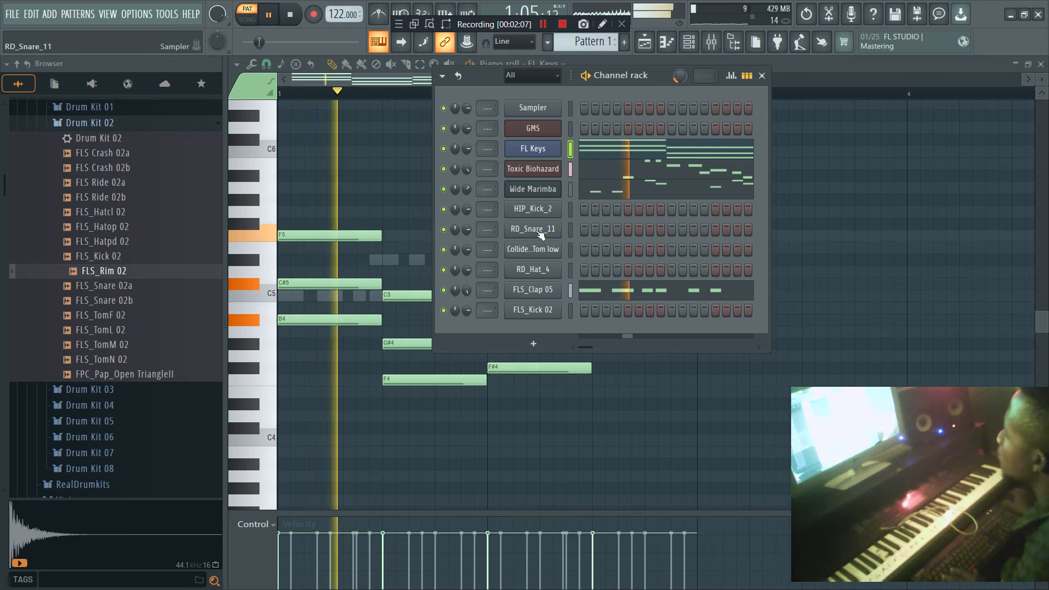
Copy the FLS_Clap 05 pattern into the RD_Hat_4 and RD_Snare_11 channels.
right_click(539, 288)
left_click(508, 270)
right_click(561, 265)
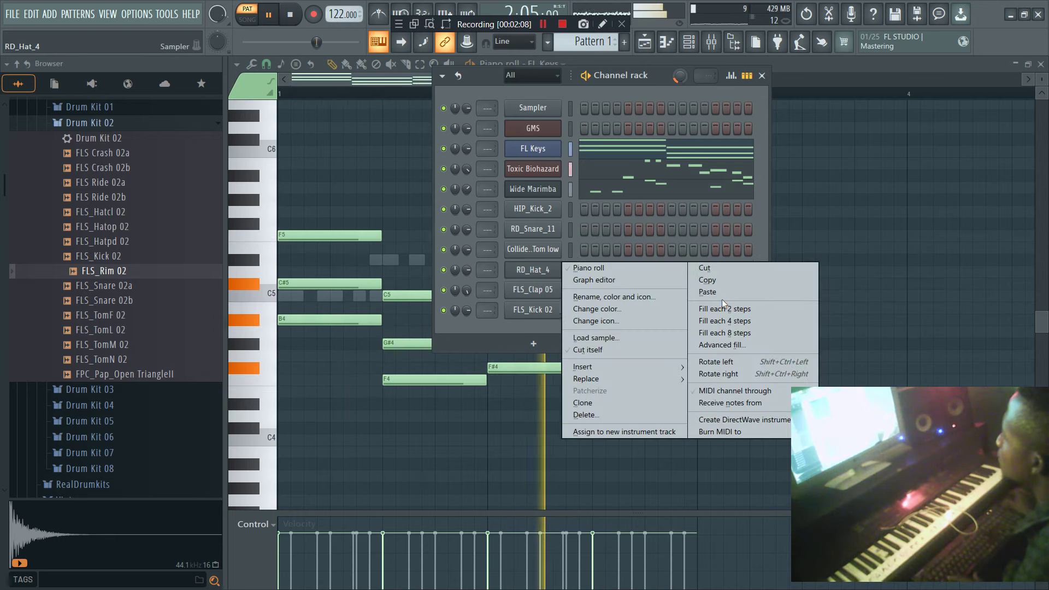
left_click(725, 295)
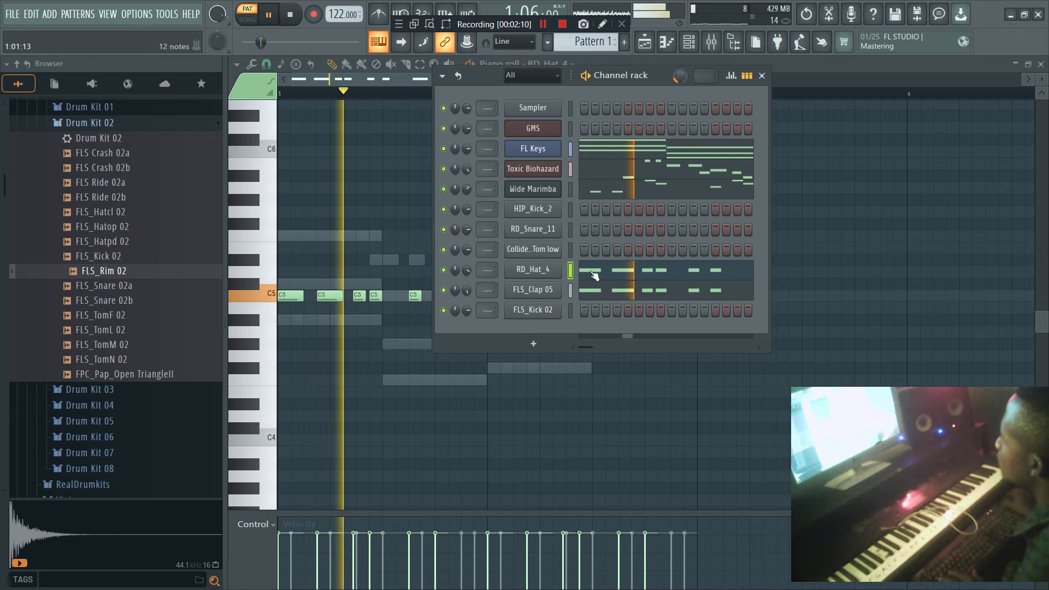
right_click(536, 228)
left_click(705, 258)
In the RD_Snare_11 piano roll, fill the bar-one gaps with softer C5 hits at reduced velocity.
left_click(603, 234)
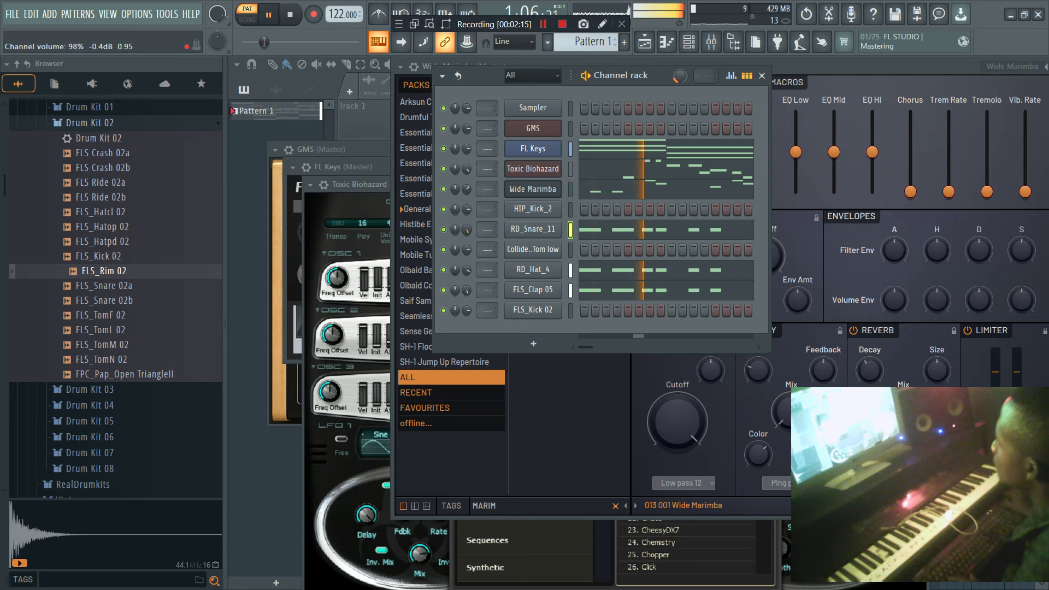
key("F7")
key("space")
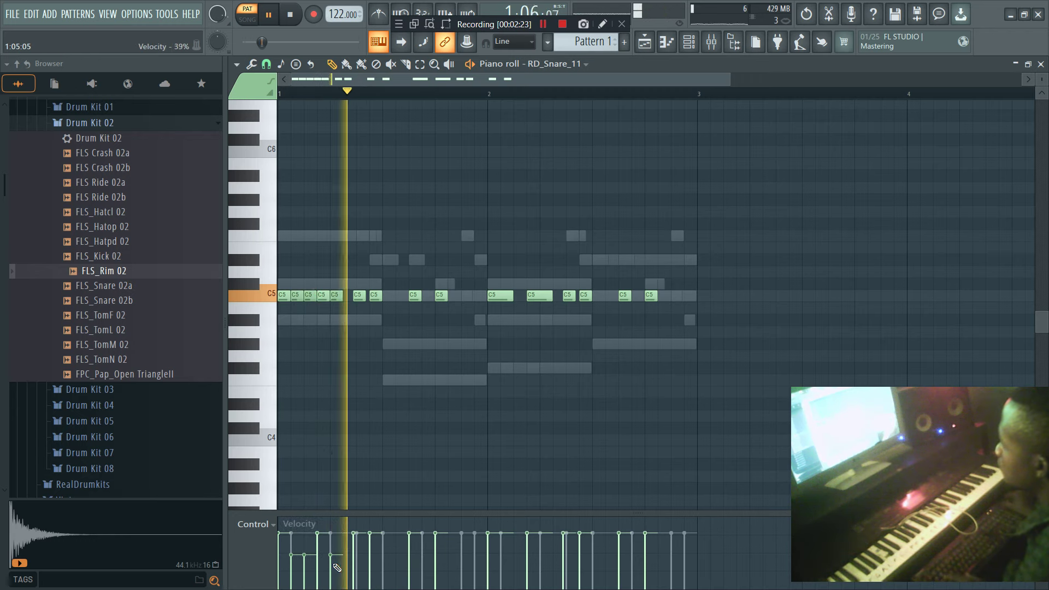
left_click(400, 297)
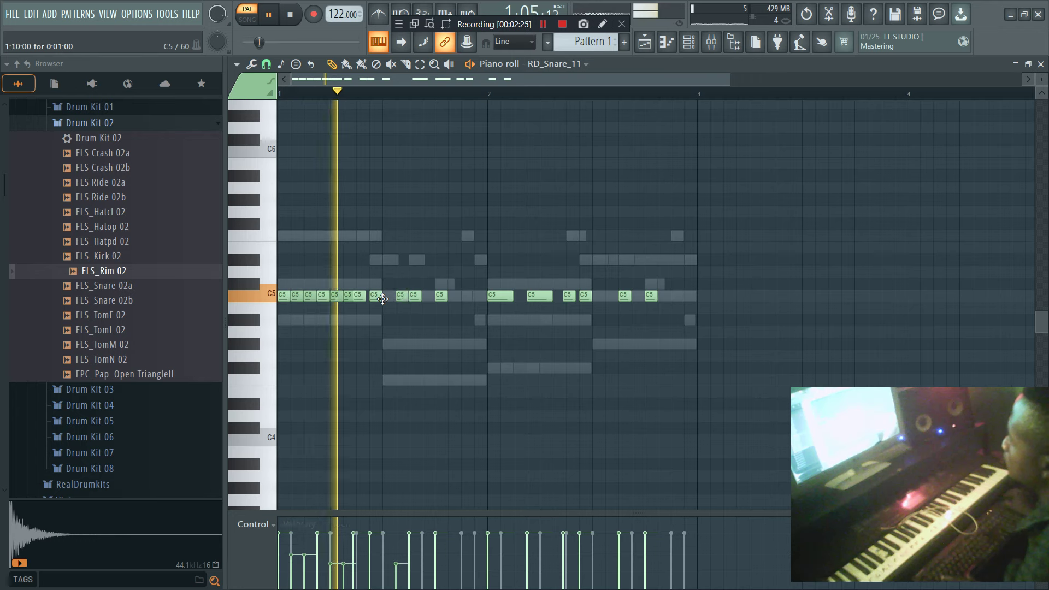
left_click(397, 296)
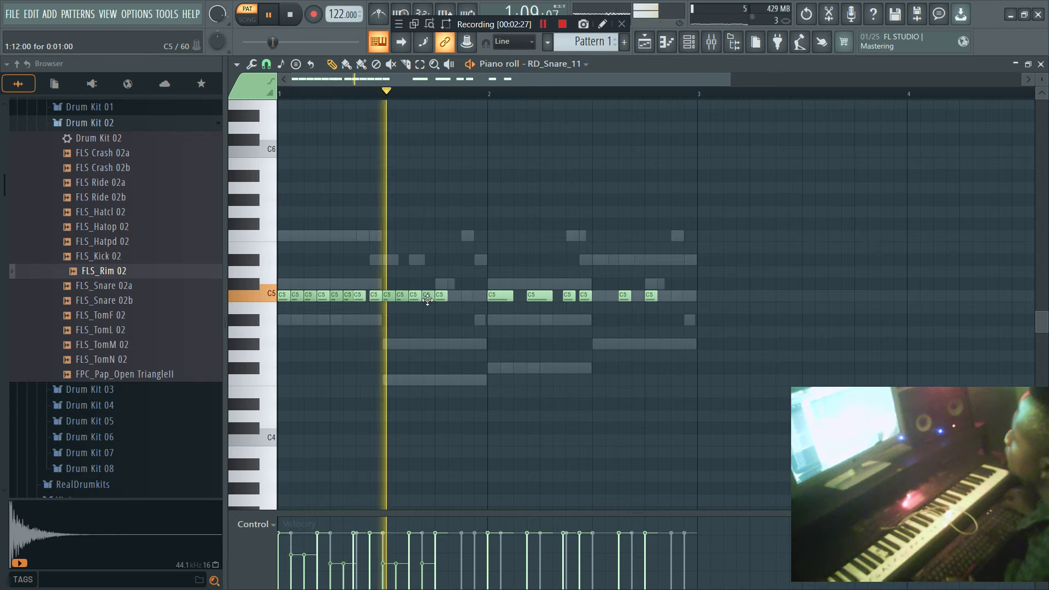
left_click(452, 298)
left_click(467, 299)
left_click(477, 298)
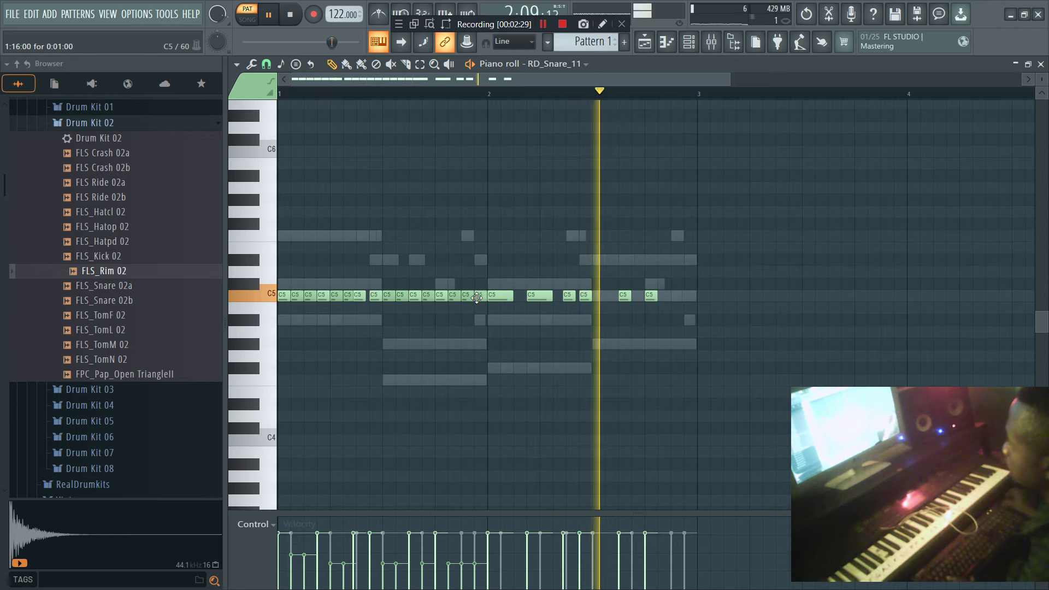
Chop the last two bar-one snare notes into a fast roll.
left_click_drag(465, 310, 481, 277)
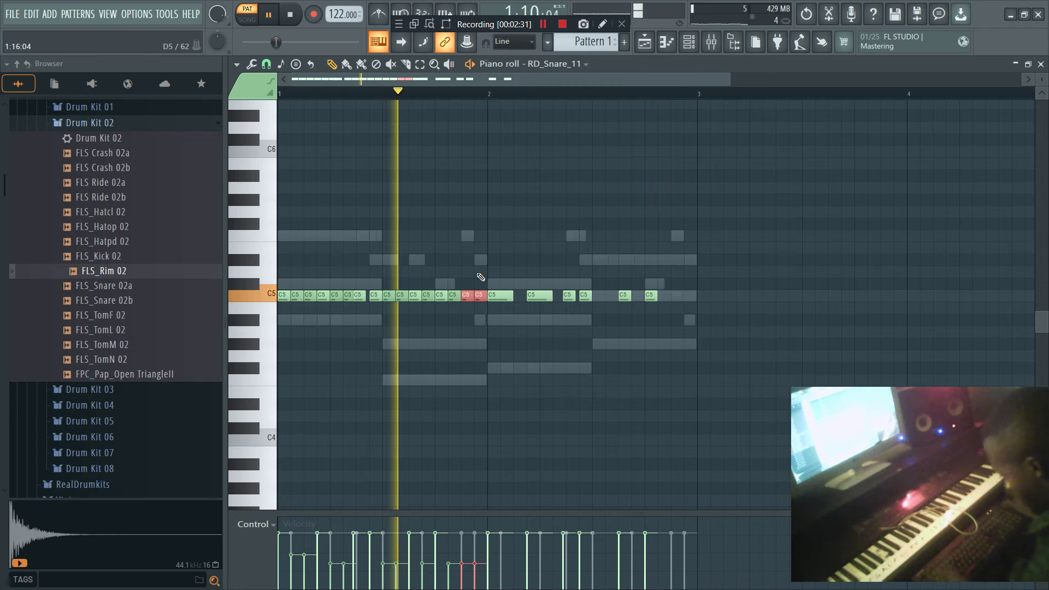
key("ctrl+u")
left_click(604, 384)
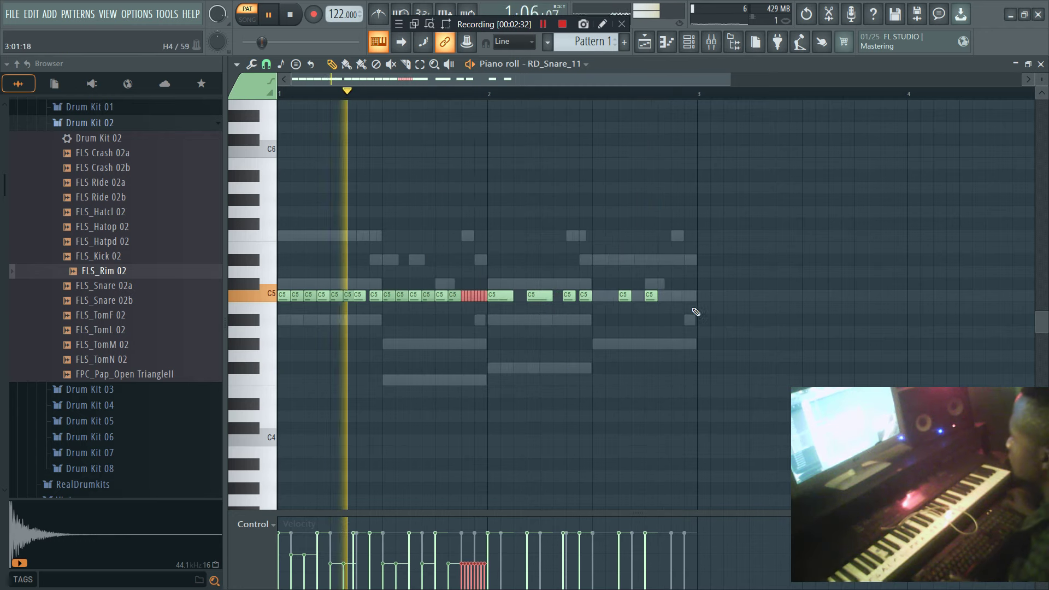
Replace the snare's bar-two notes with a duplicate of the full bar-one pattern.
left_click_drag(515, 337, 280, 297)
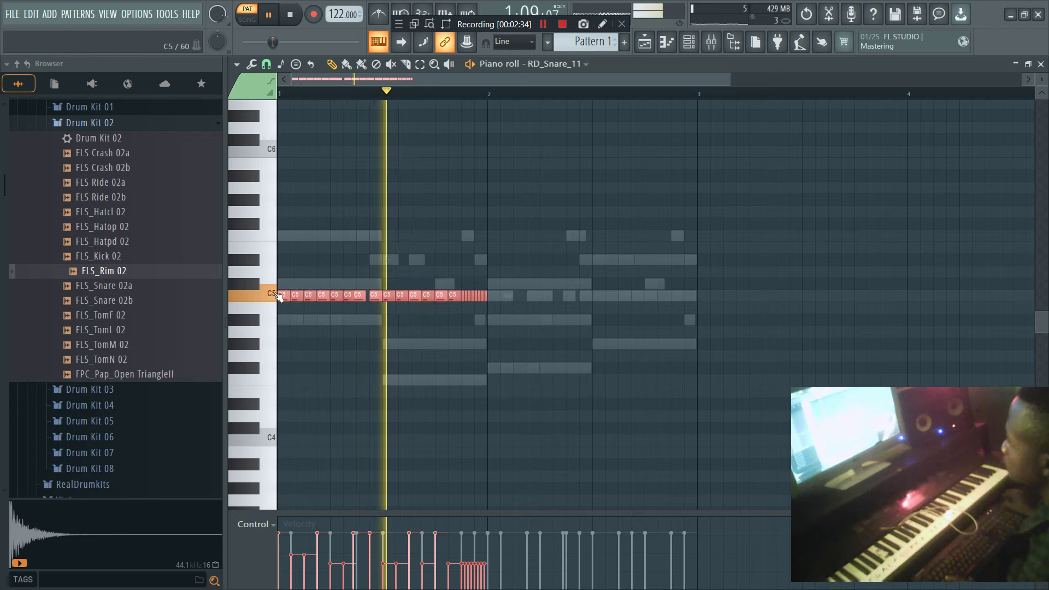
key("ctrl+b")
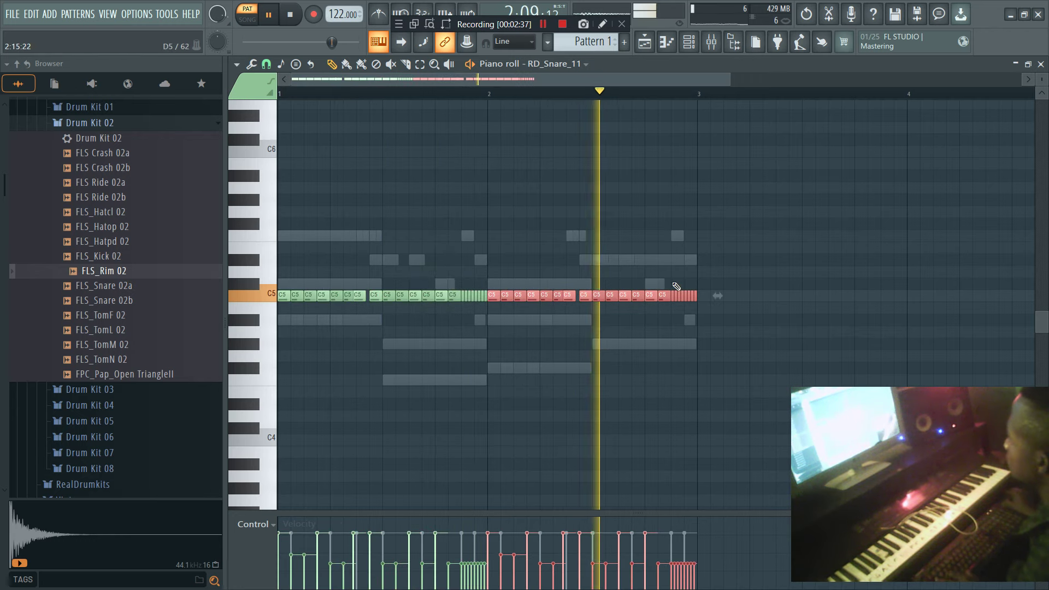
left_click(700, 218, "ctrl")
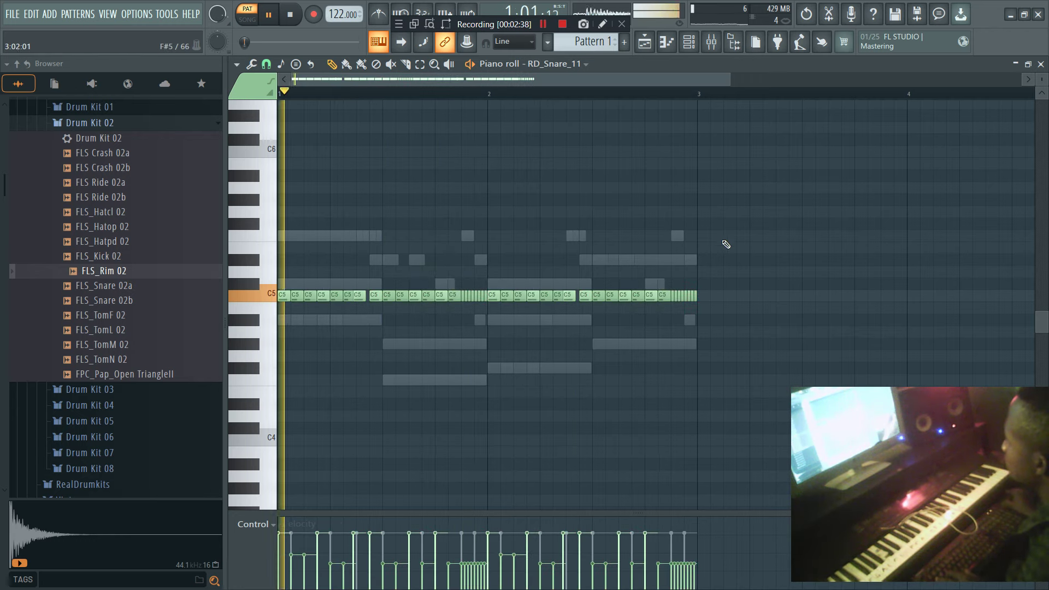
Delete the first RD_Snare_11 note of bar two.
right_click(494, 296)
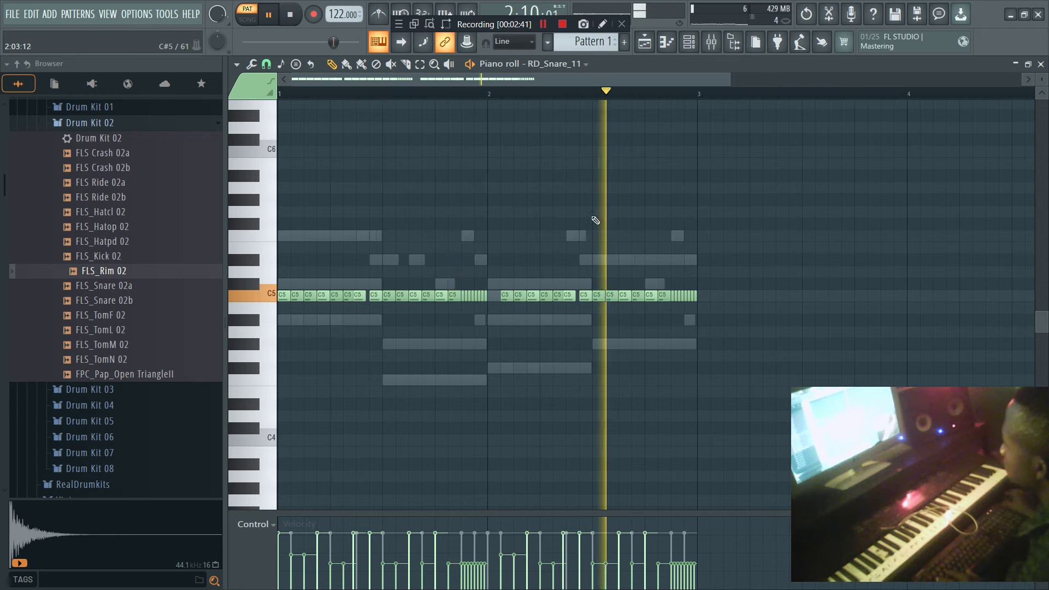
Fill every fourth step of the HIP_Kick_2 channel and set the tempo to 123 BPM.
left_click(689, 40)
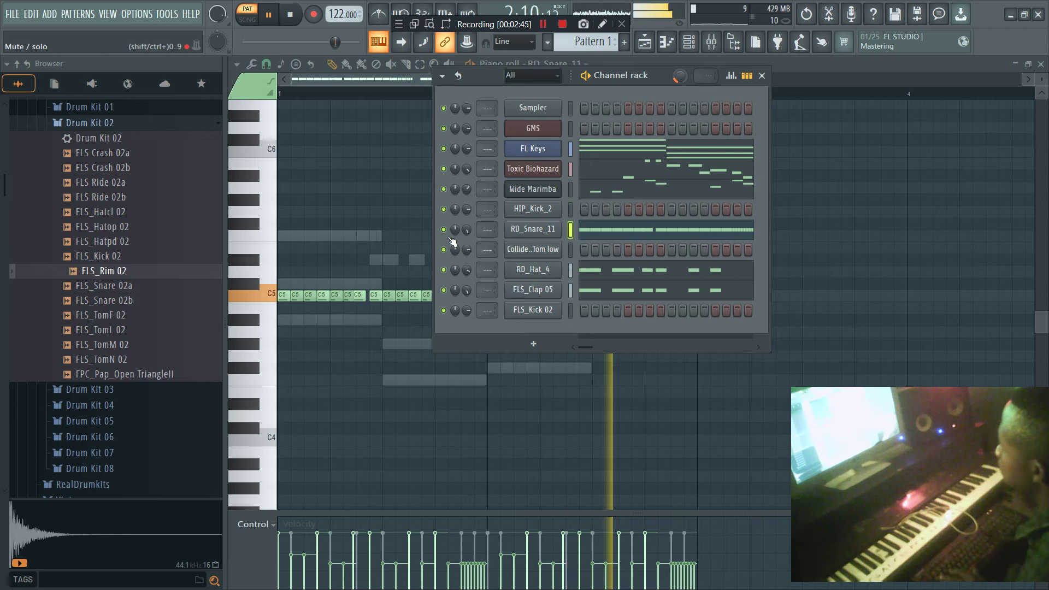
right_click(532, 209)
left_click(751, 262)
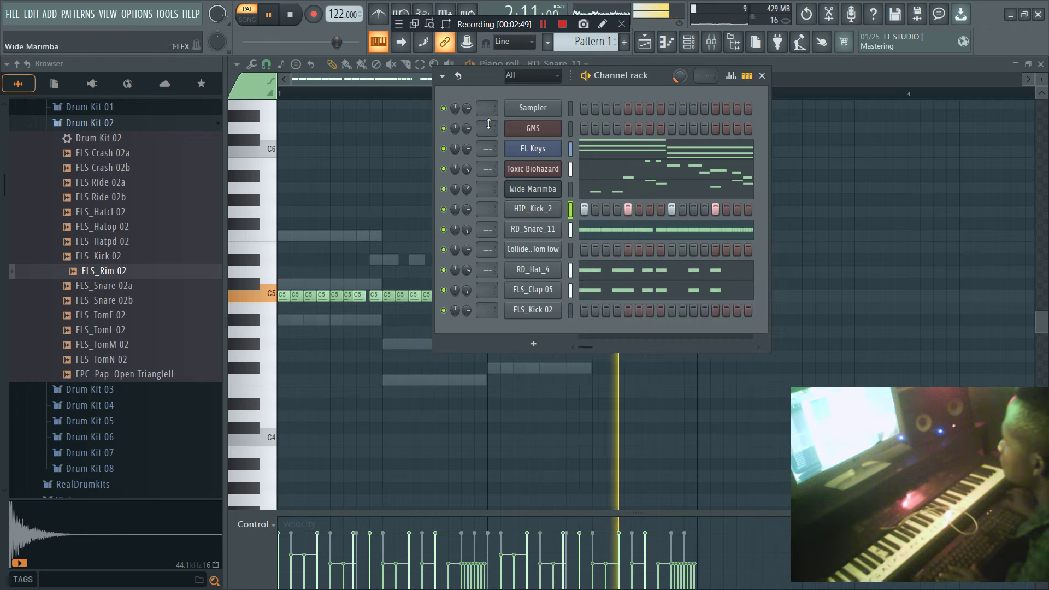
left_click_drag(338, 14, 337, 12)
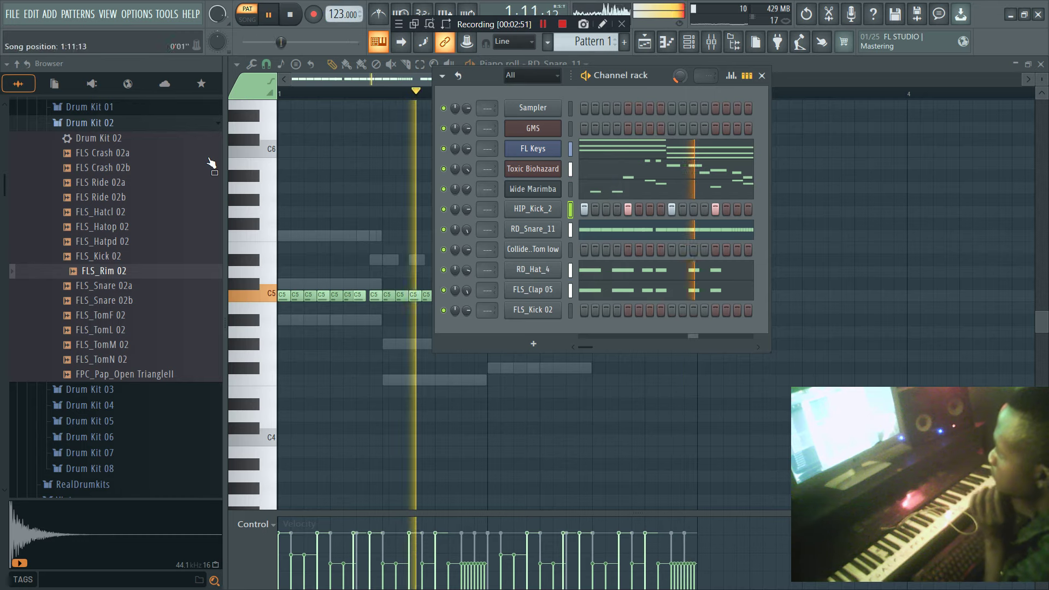
Audition the tom samples in Drum Kit 07 and add FLS_TomM 07 as a new channel in the rack.
left_click(128, 129)
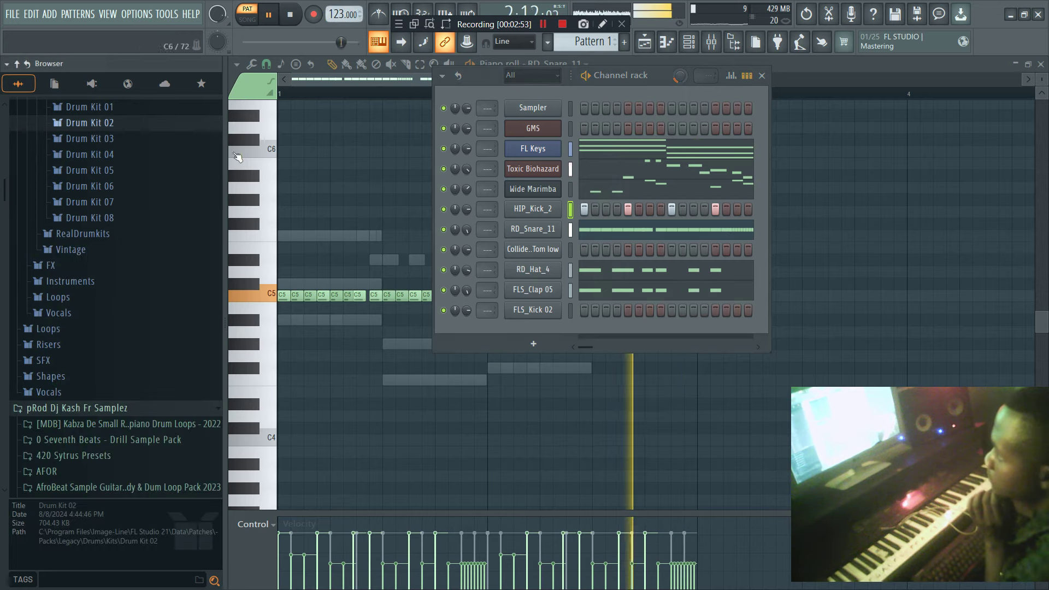
left_click(90, 201)
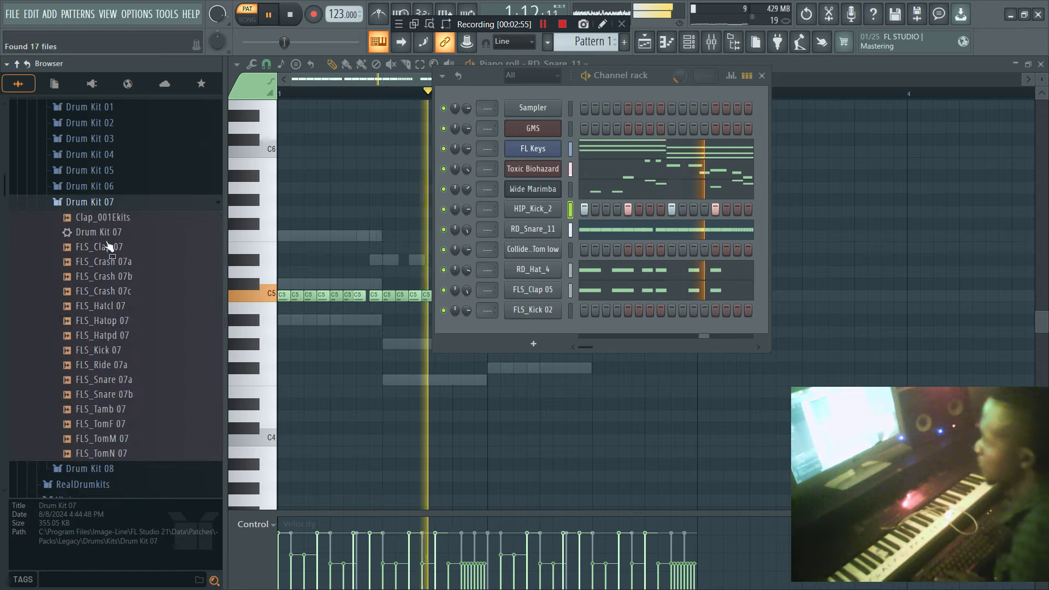
scroll(124, 407, "down", 4)
left_click(112, 232)
key("space")
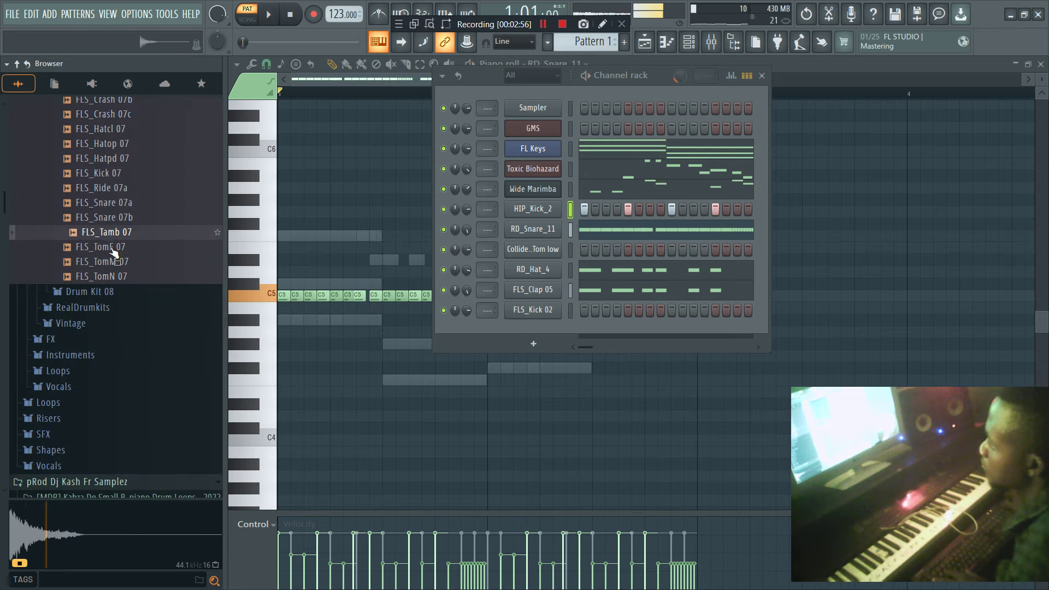
left_click_drag(557, 328, 557, 328)
key("space")
In the FLS_TomM 07 piano roll, place a C5 hit near the end of each of the two bars.
right_click(557, 328)
left_click(589, 328)
left_click(465, 239)
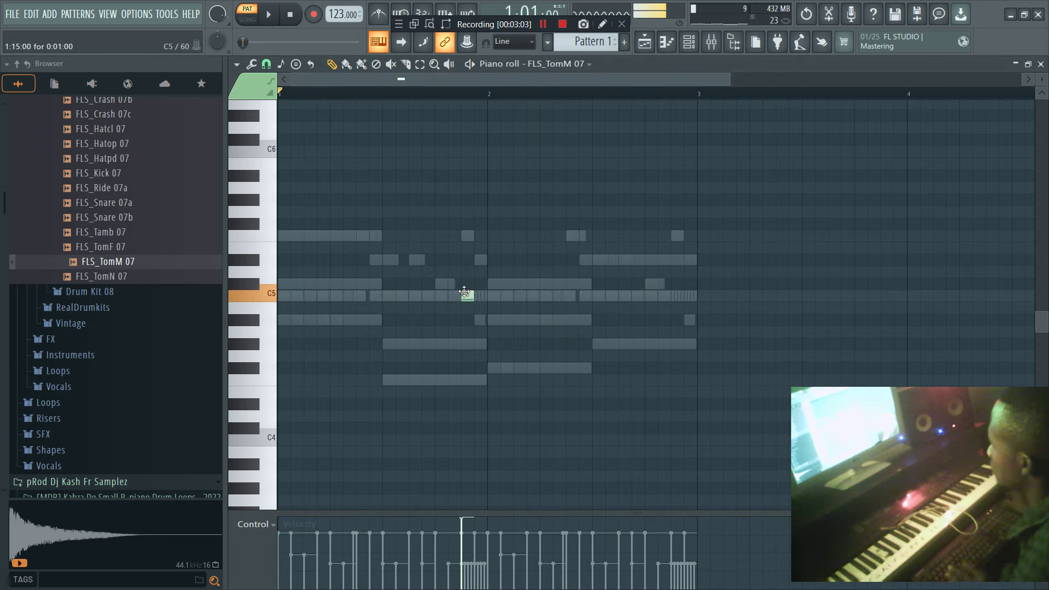
key("space")
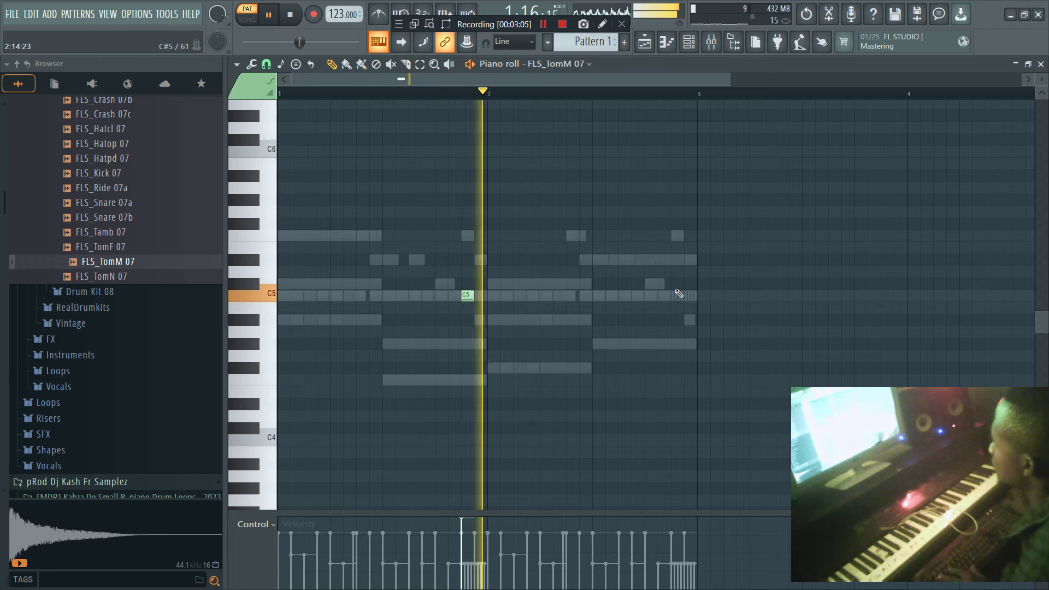
Switch the FL Keys instrument sound to Rhodes (FL).
left_click(691, 47)
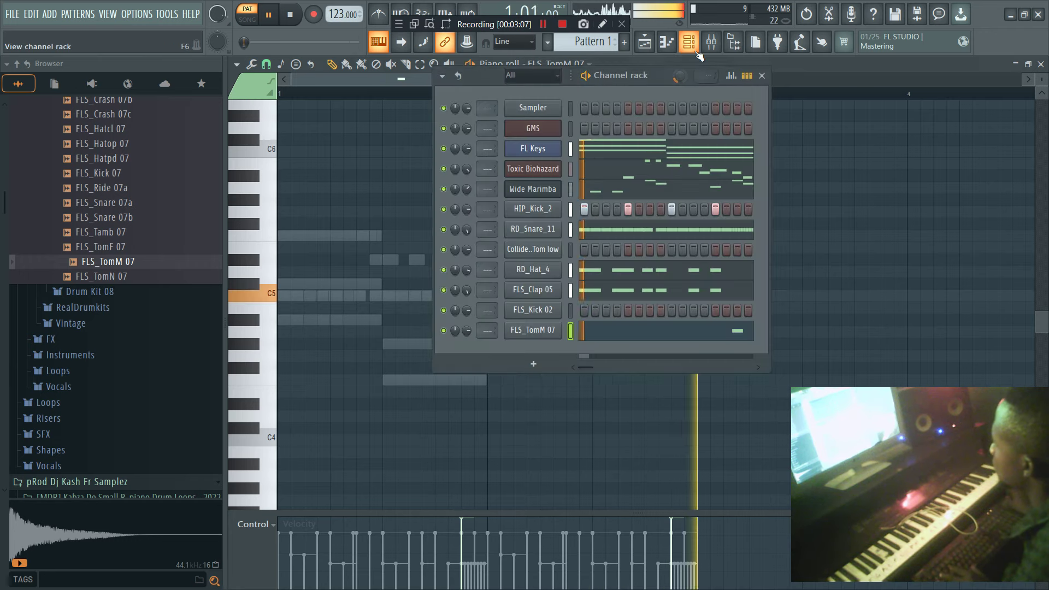
scroll(121, 186, "up", 2)
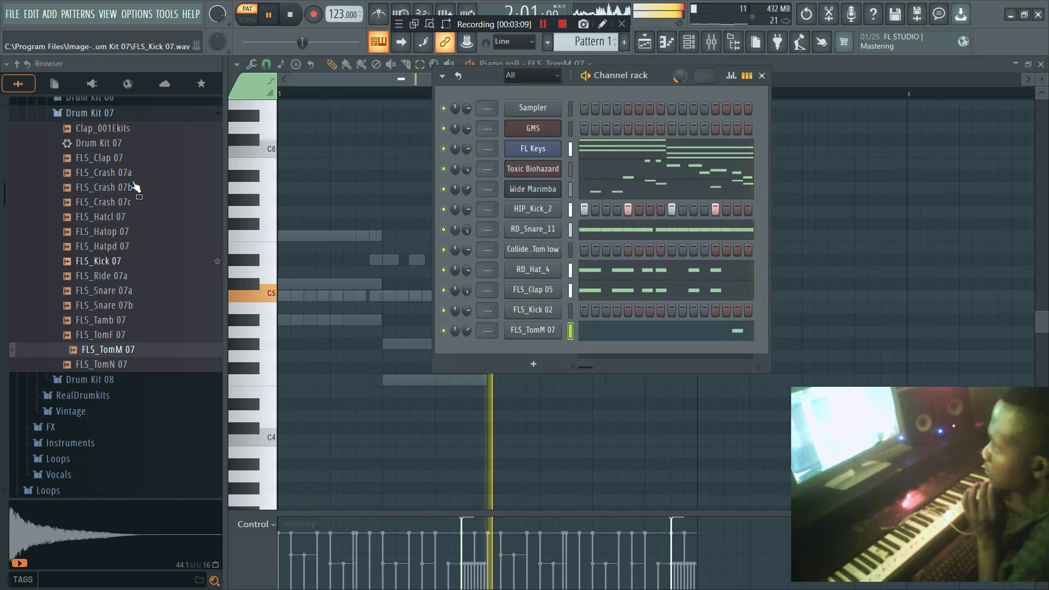
left_click(545, 148)
left_click(551, 187)
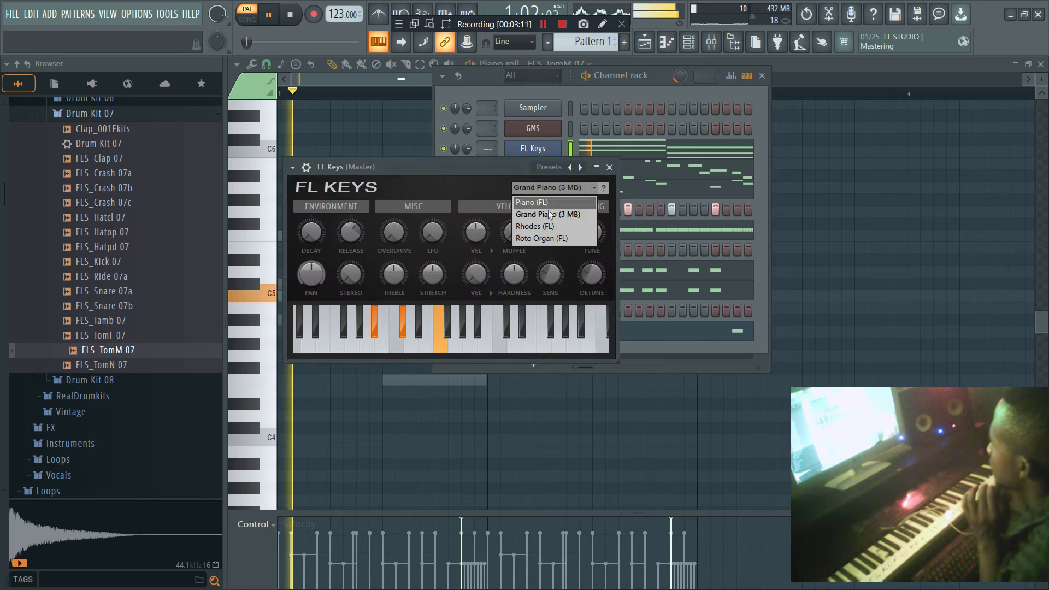
left_click(545, 227)
left_click(614, 85)
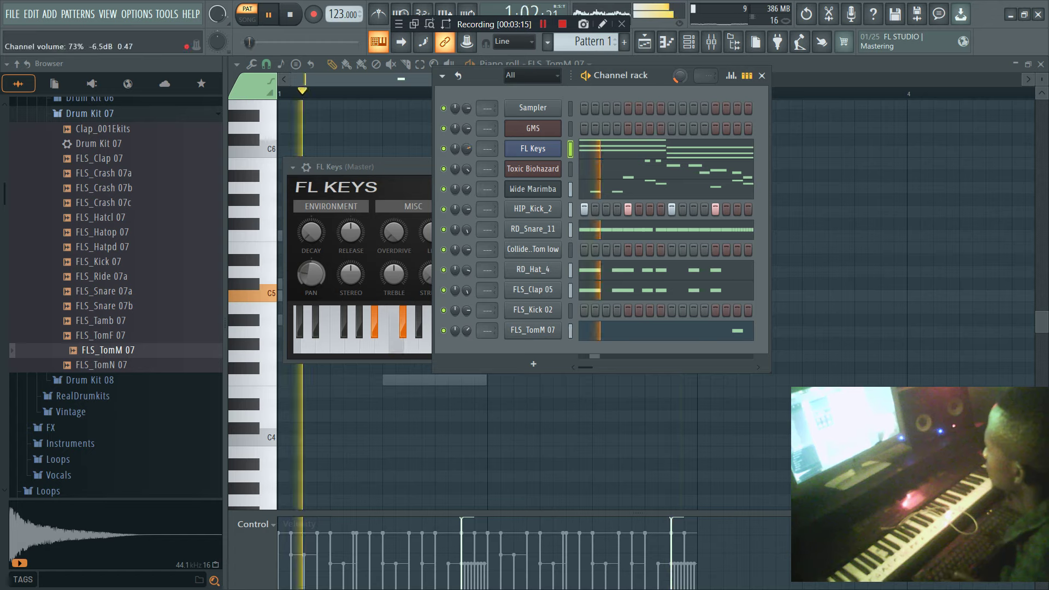
In the FL Keys piano roll, raise the chord notes below B4 by one octave.
left_click(584, 152)
left_click_drag(713, 381, 298, 326)
key("ctrl+Up")
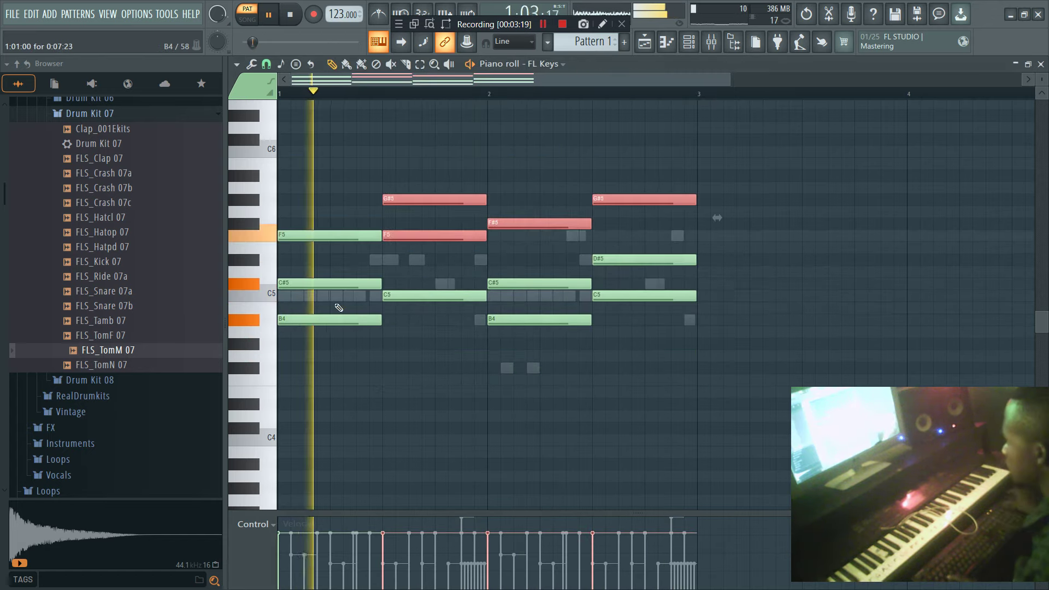
left_click(571, 164, "ctrl")
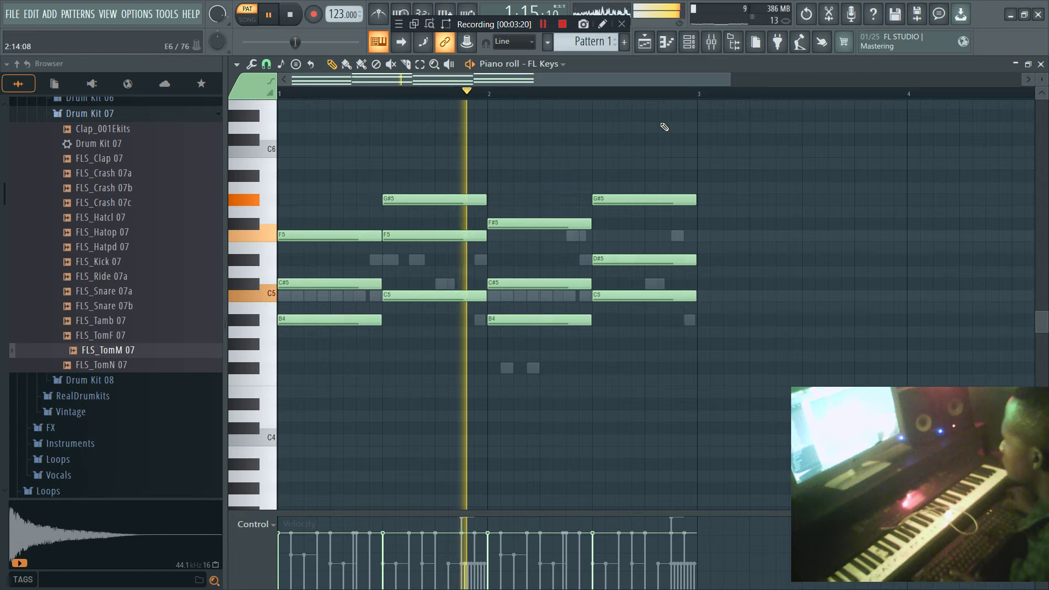
Move the two G#5 chord notes in FL Keys down one octave to G#4.
left_click(688, 42)
left_click(427, 132)
left_click_drag(719, 205, 392, 159)
key("ctrl+Down")
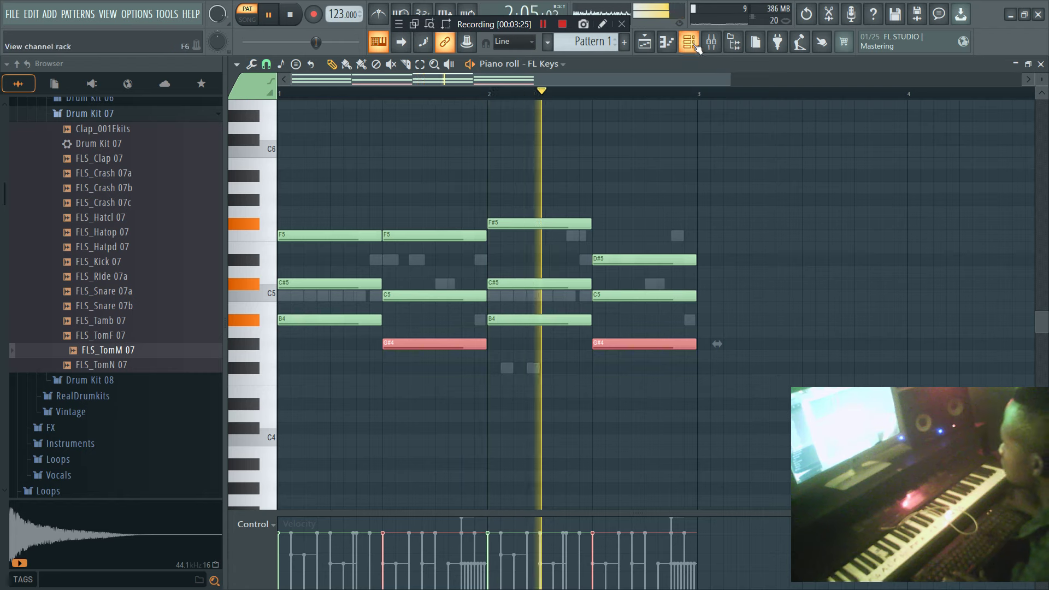
Audition the tambourine and tom samples in Drum Kit 04 and replace the FLS_TomM 07 channel's sample with FLS_TomN 04.
key("F6")
scroll(115, 231, "up", 4)
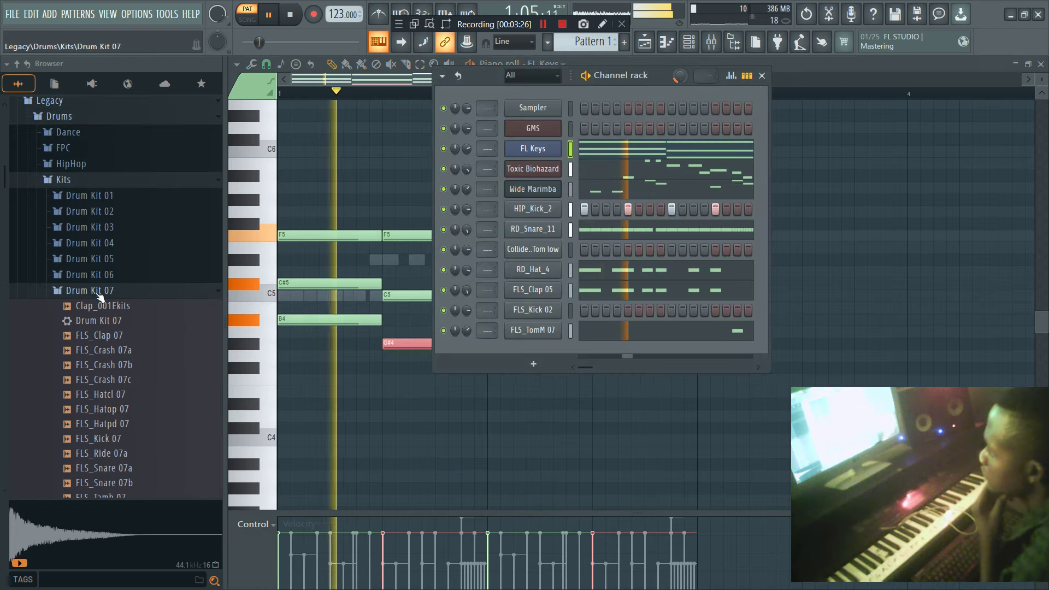
left_click(90, 290)
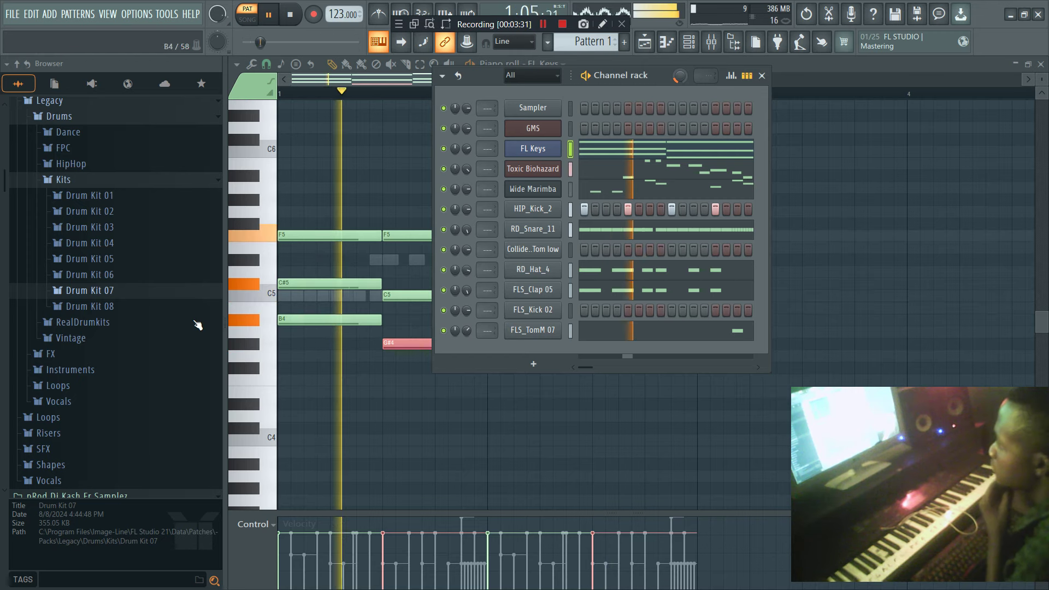
left_click(102, 244)
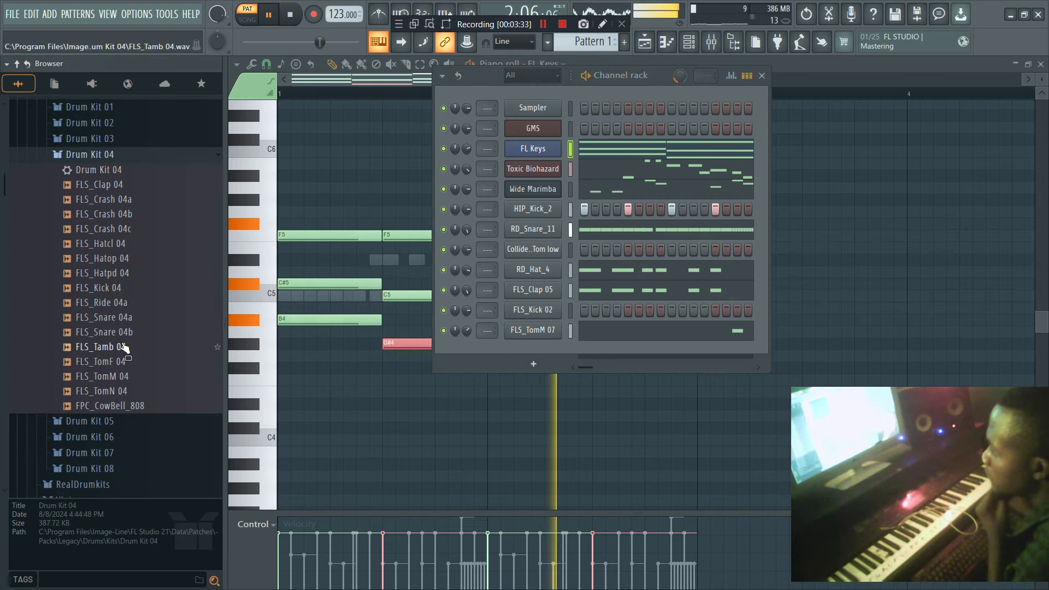
left_click(115, 350)
left_click(115, 363)
left_click(117, 379)
left_click(118, 390)
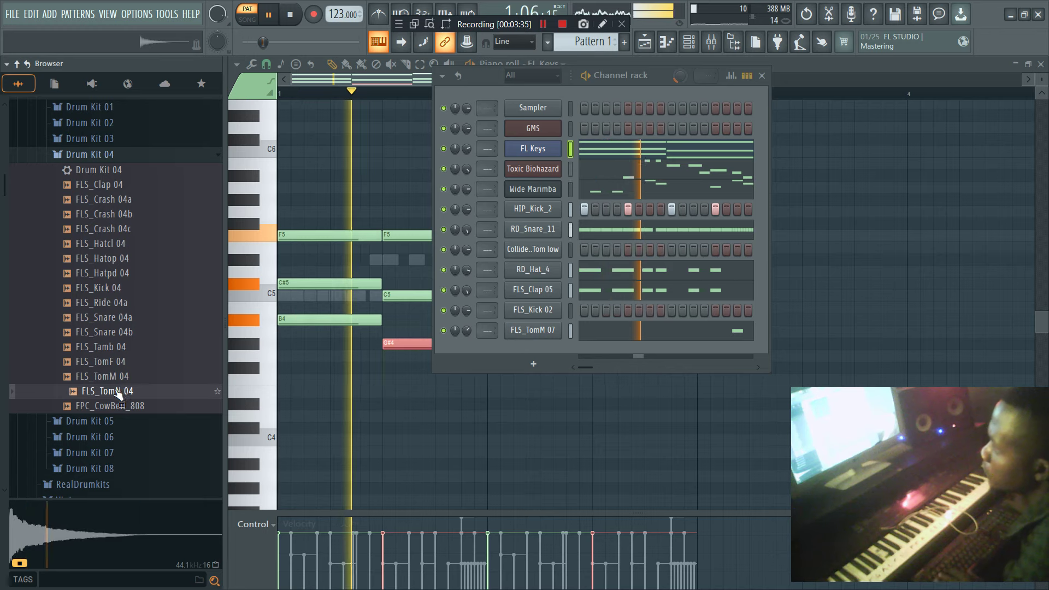
left_click(118, 391)
key("space")
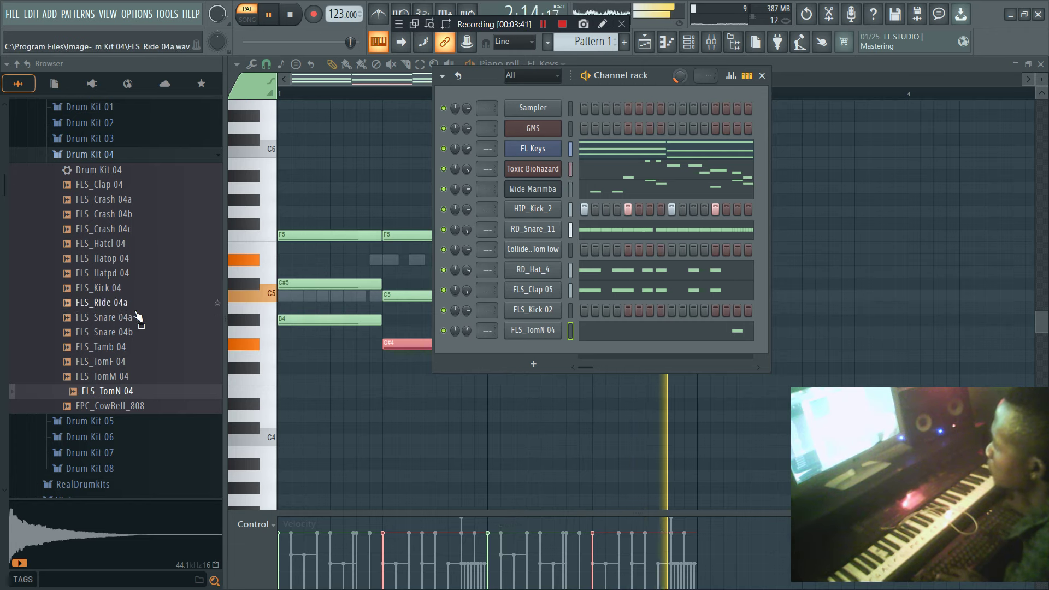
Audition the overhead tom and stick samples in Drum Kit 03 and the toms in Drum Kit 02.
left_click(106, 154)
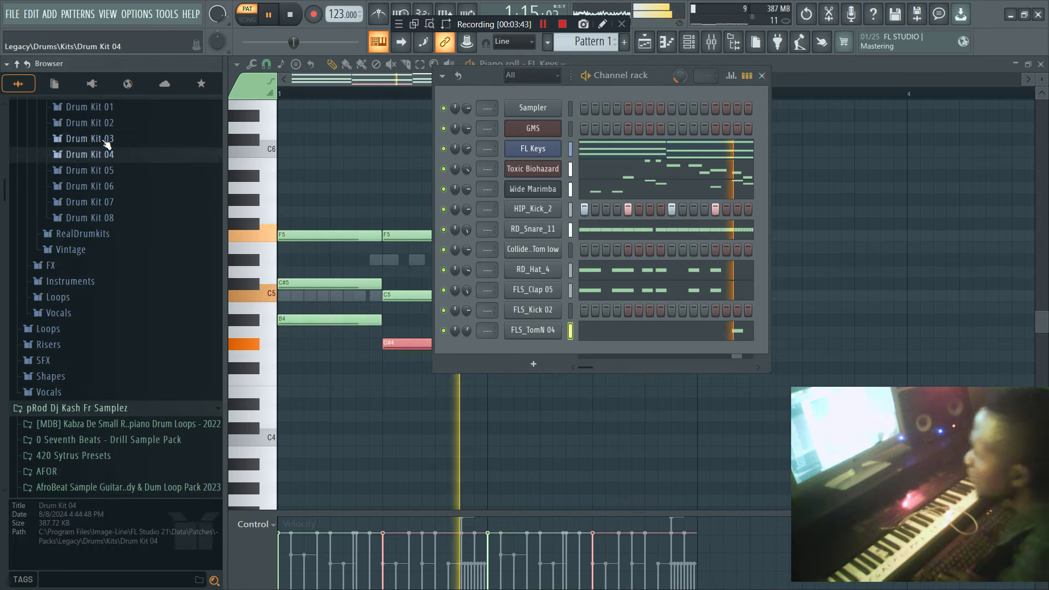
left_click(104, 140)
scroll(163, 298, "down", 6)
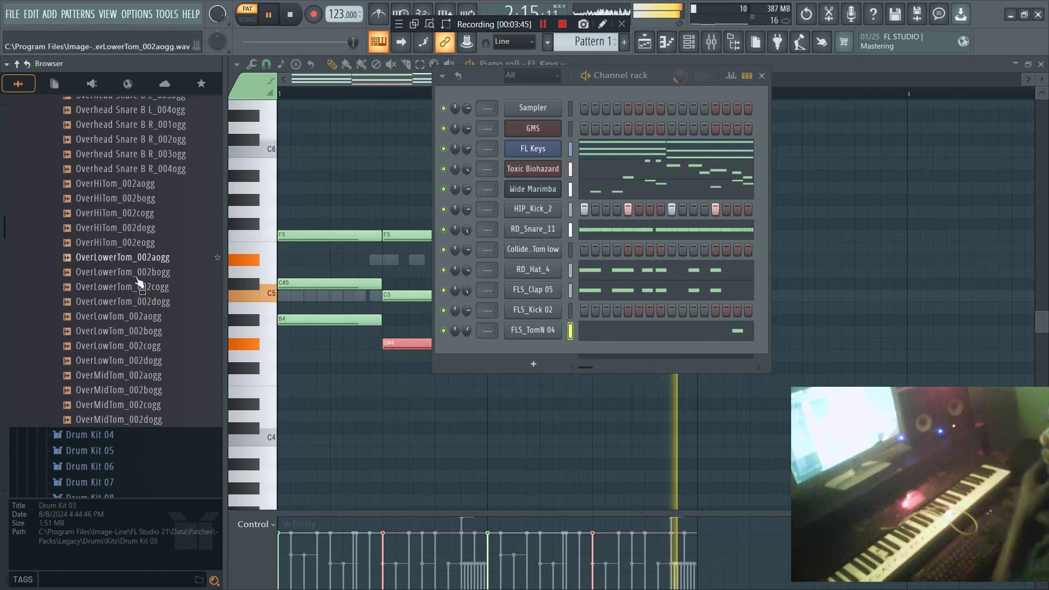
key("space")
left_click(123, 214)
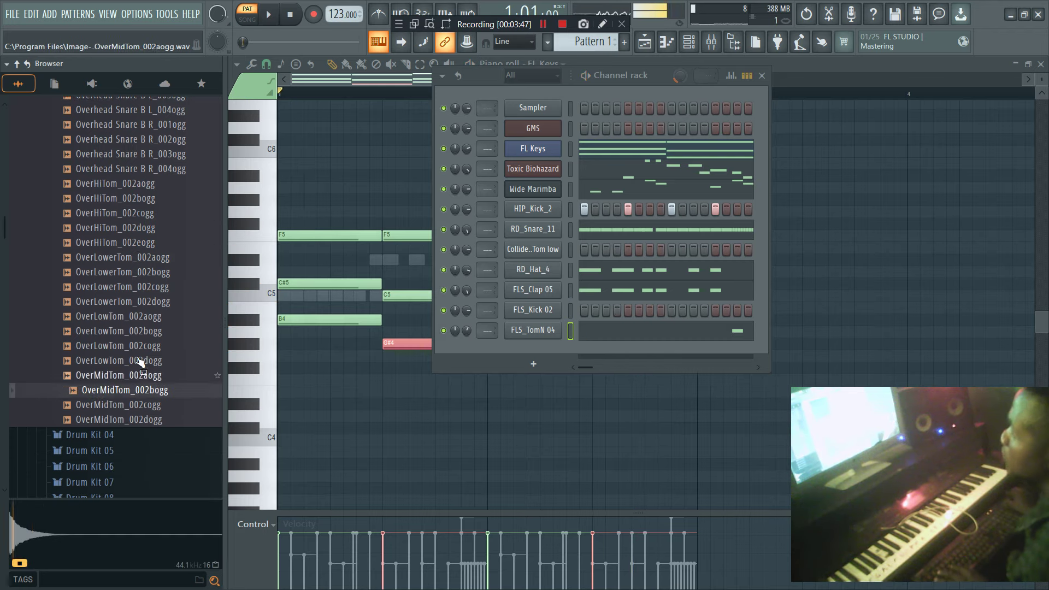
scroll(145, 227, "up", 6)
left_click(131, 287)
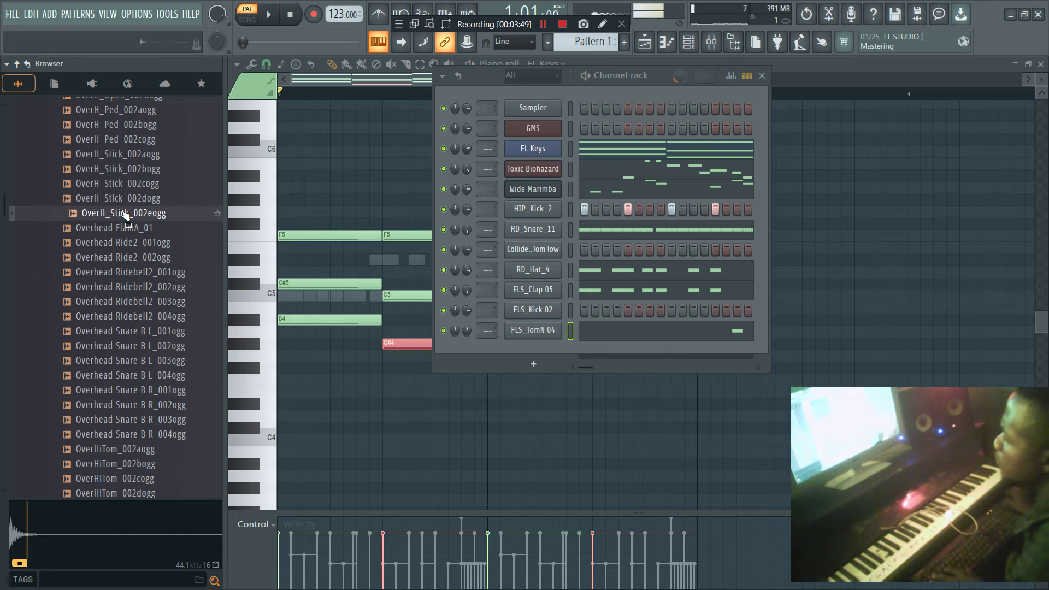
key("space")
scroll(124, 213, "up", 20)
left_click(108, 315)
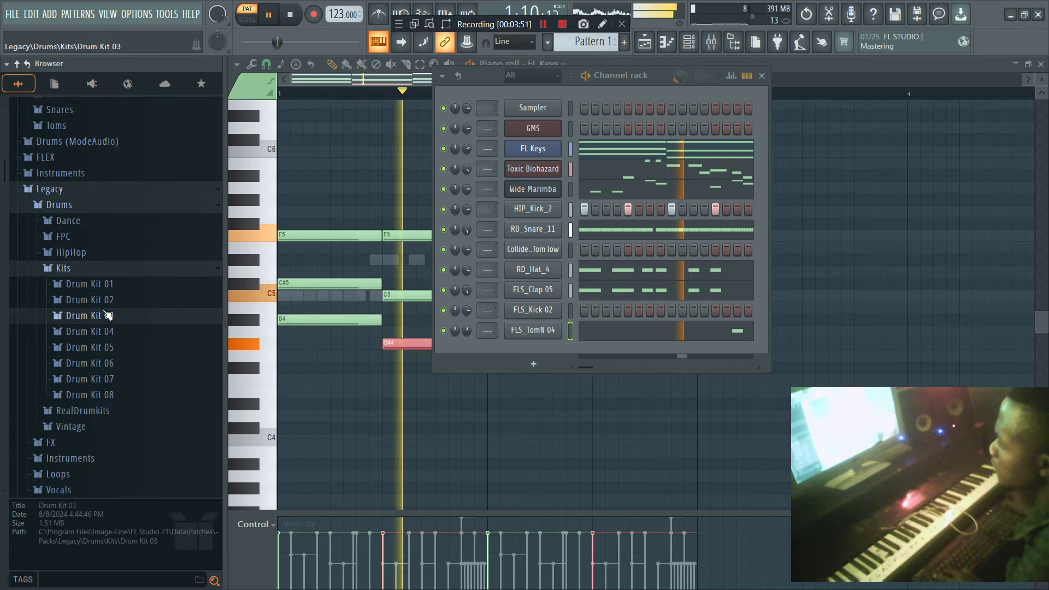
left_click(87, 299)
scroll(116, 382, "down", 2)
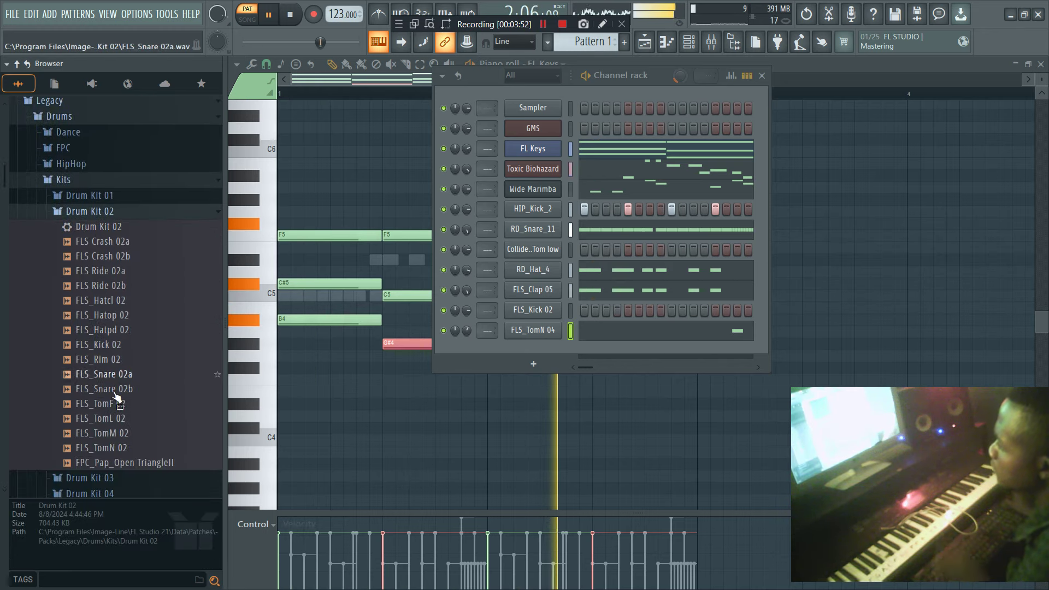
left_click(109, 433)
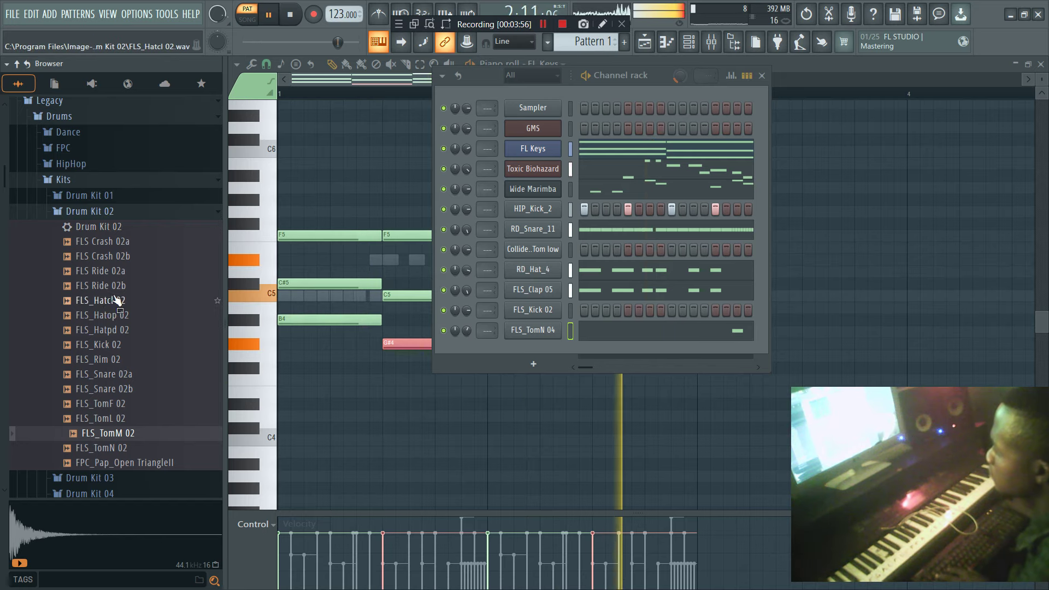
scroll(117, 301, "down", 6)
Search the sample browser for BONGO, audition the hits, and add two 808 Bongo 2 samples as new channels.
left_click(63, 579)
type("BONGO")
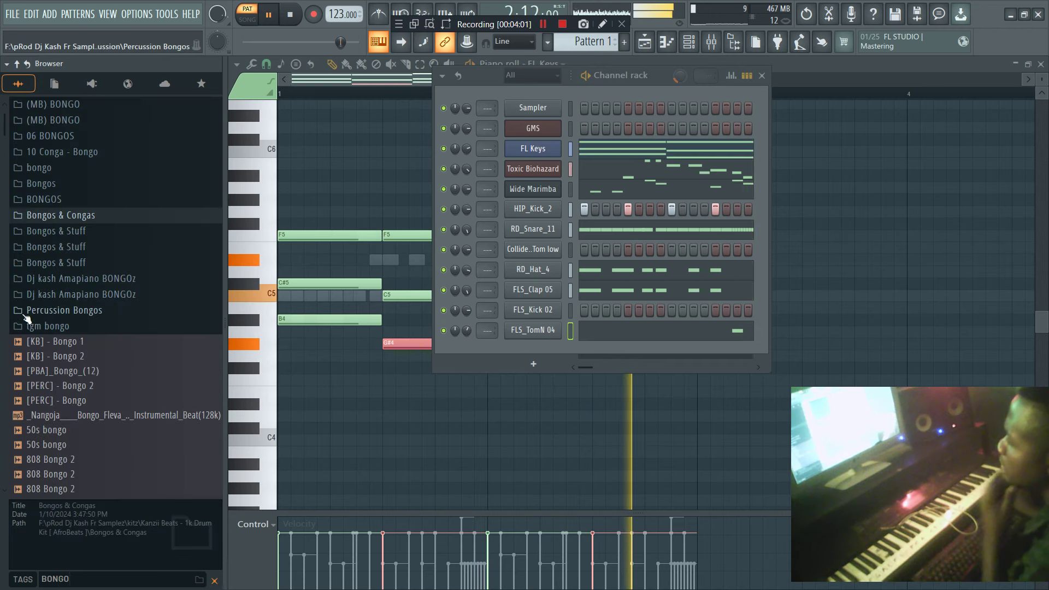
left_click(71, 372)
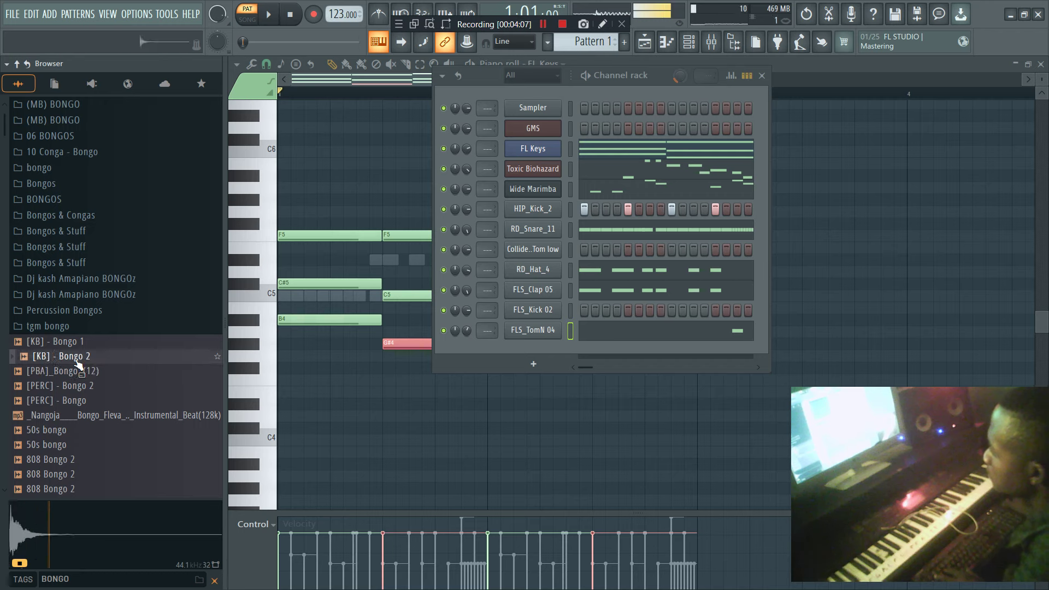
left_click(67, 471)
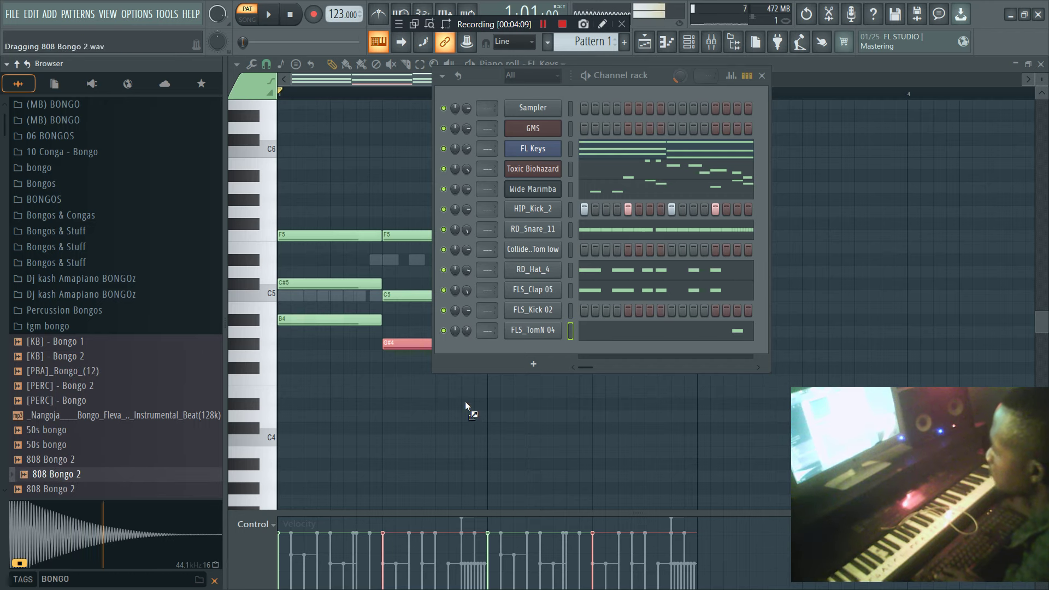
left_click_drag(531, 346, 532, 350)
key("space")
left_click_drag(536, 409, 534, 375)
key("space")
Solo FLS_Clap 05, then re-enable RD_Hat_4, HIP_Kick_2, RD_Snare_11 and the first 808 Bongo 2 channel.
right_click(443, 290)
left_click(444, 270)
key("space")
left_click(443, 209)
left_click(443, 230)
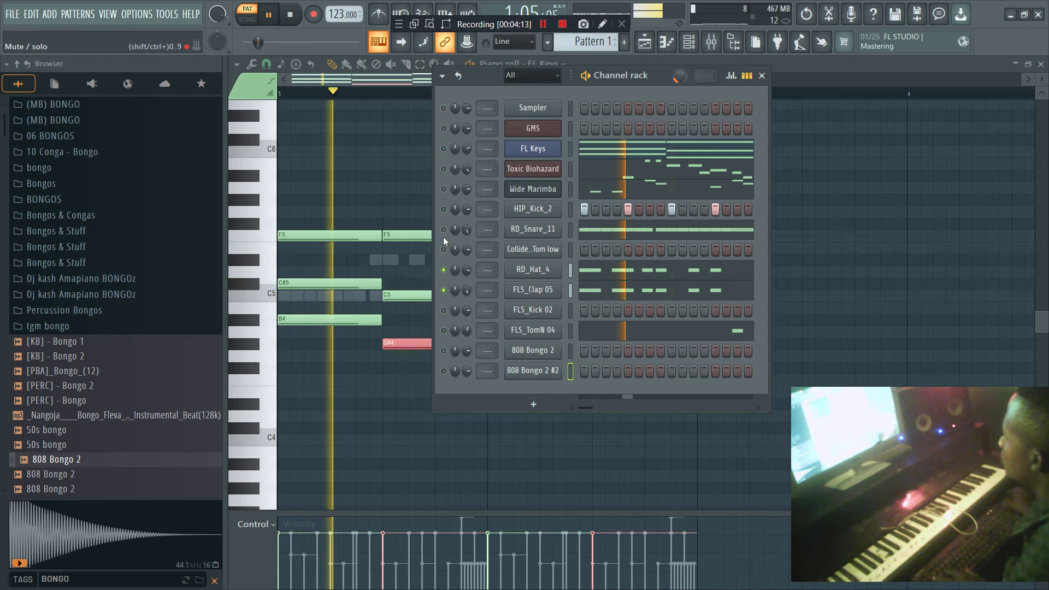
left_click(443, 351)
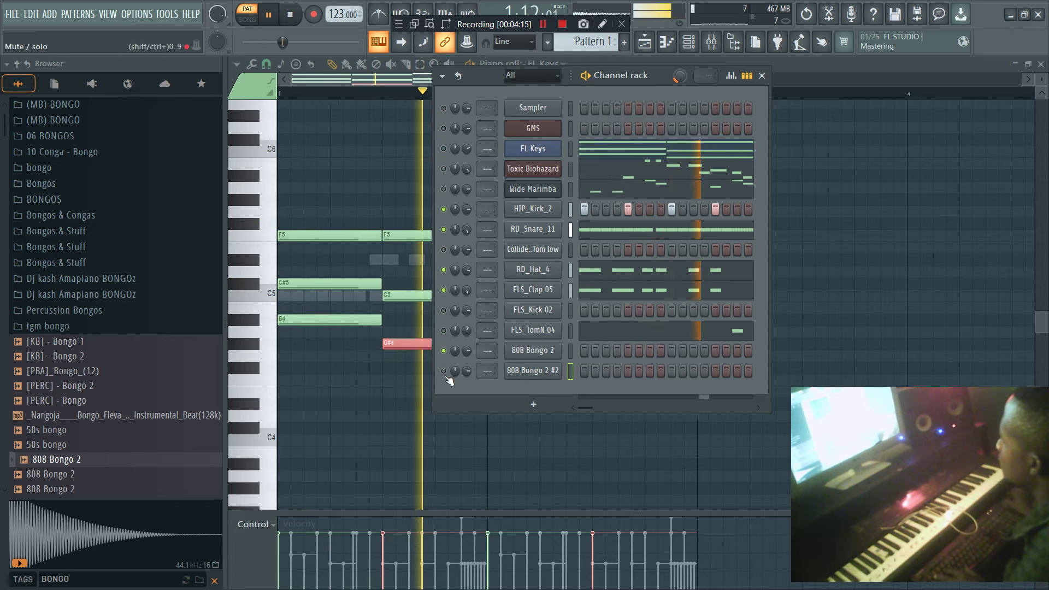
In the 808 Bongo 2 piano roll, place two short F5 hits before the middle of bar one, lowering the first one's velocity.
right_click(557, 351)
left_click(606, 350)
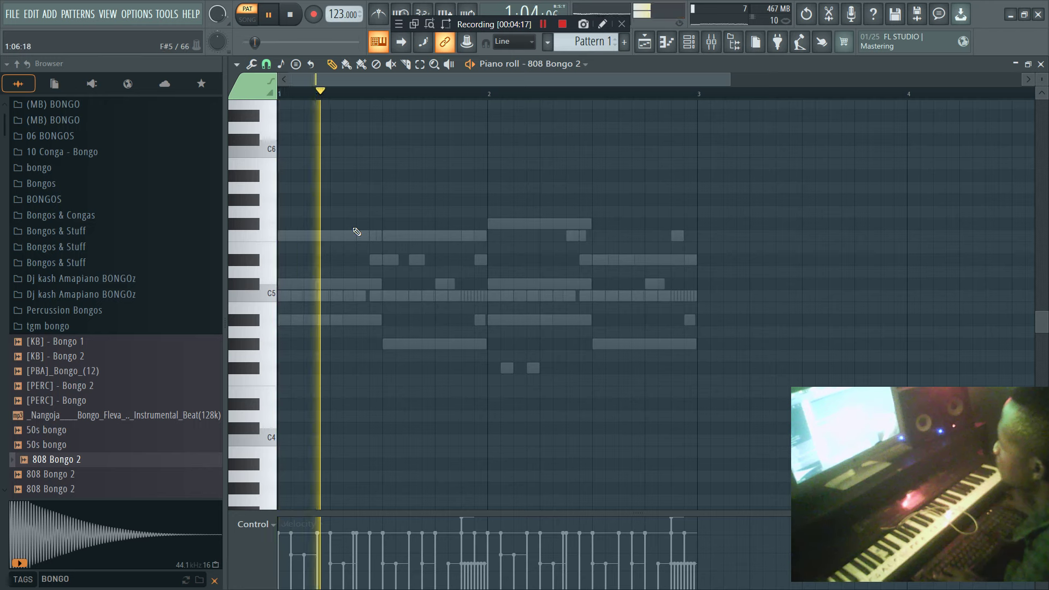
left_click(375, 239)
left_click_drag(362, 237, 357, 237)
left_click_drag(371, 526, 369, 535)
Lower the two bongo hits to C#5 and duplicate the pair half a bar further along in bar one.
left_click_drag(358, 225, 332, 179)
key("space")
left_click_drag(360, 235, 362, 283)
key("space")
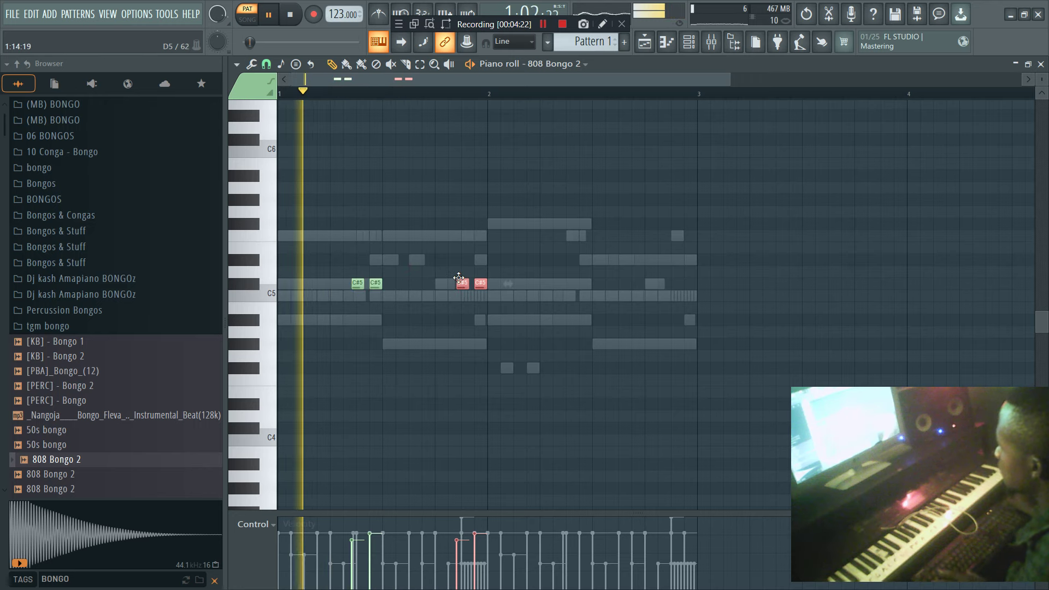
Duplicate the four C#5 hits of the 808 Bongo 2 channel from bar one into bar two.
left_click_drag(549, 312, 337, 264)
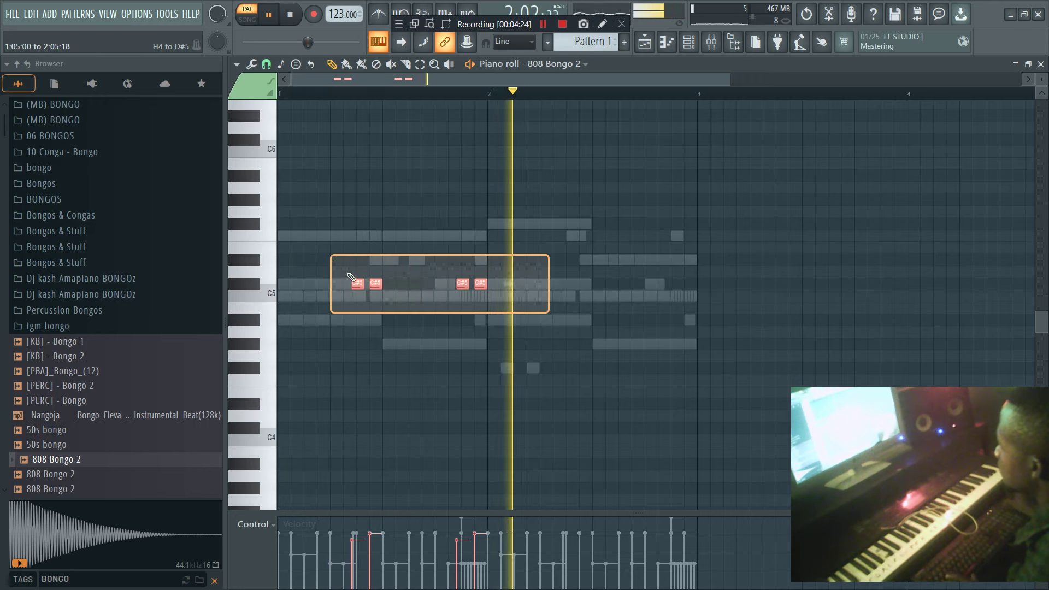
key("ctrl+b")
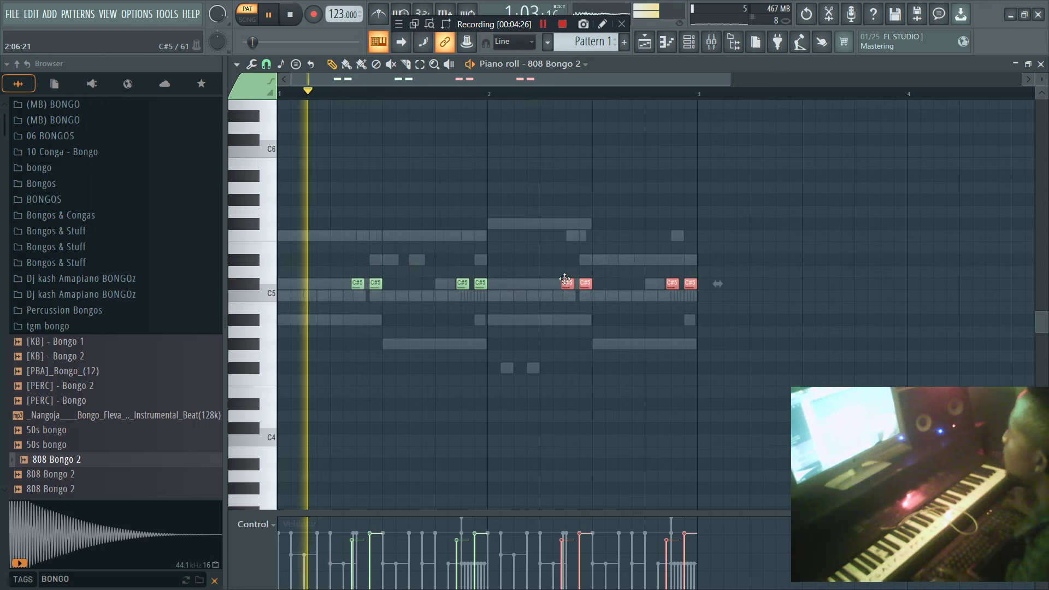
In the 808 Bongo 2 #2 piano roll, place one short C#5 hit late in bar one and another at the same spot in bar two.
left_click(690, 42)
right_click(529, 377)
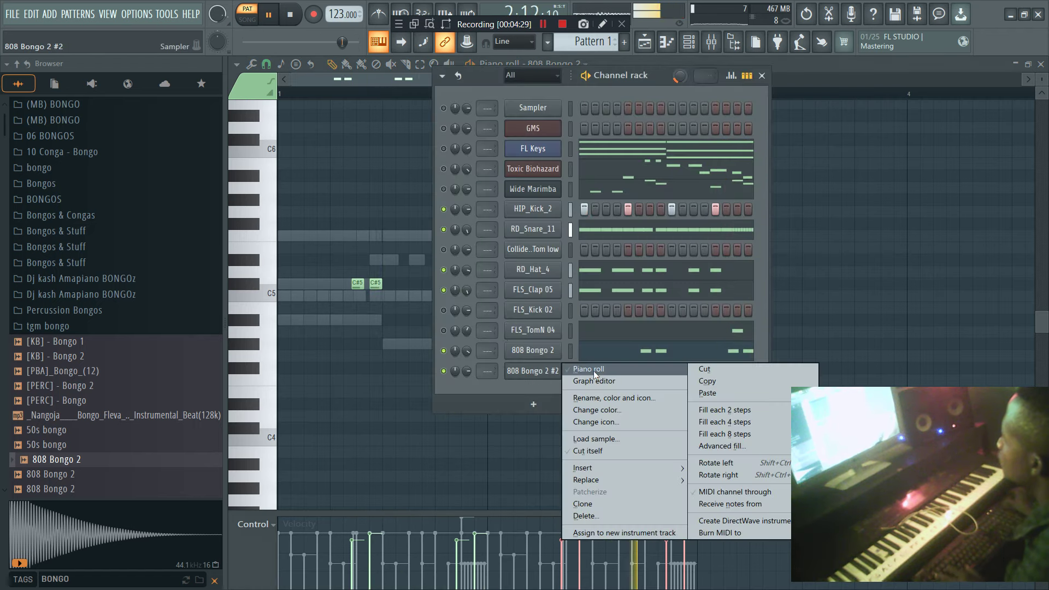
left_click(546, 372)
left_click(462, 284)
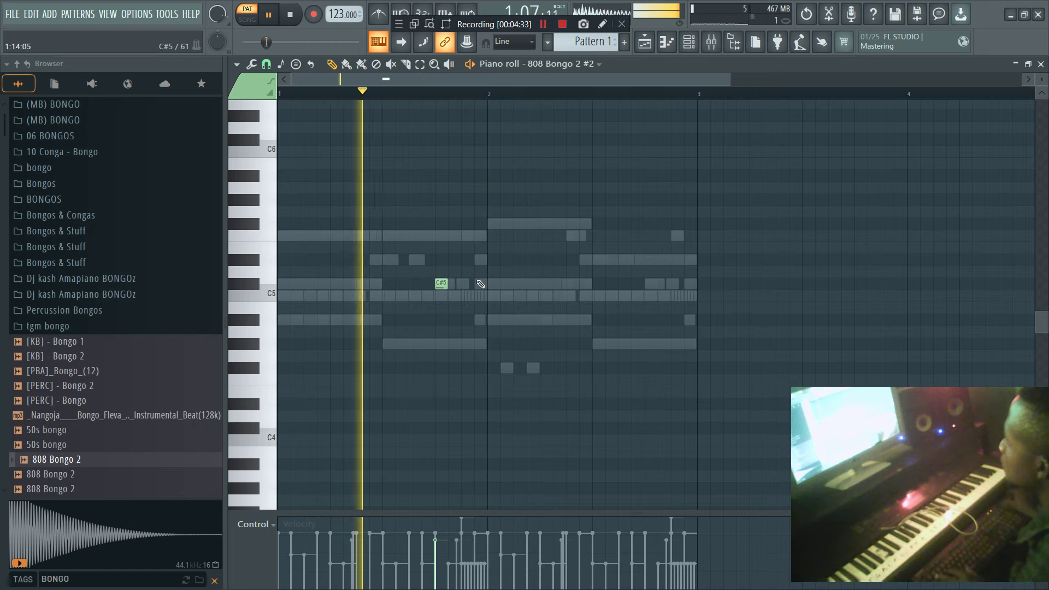
left_click(648, 284)
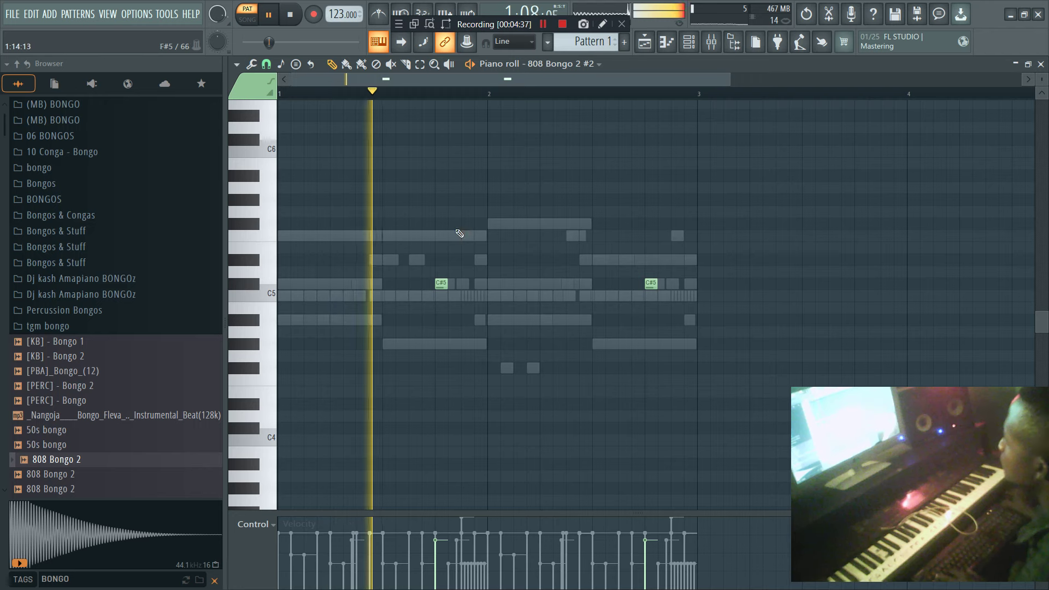
left_click(598, 224)
left_click(624, 224)
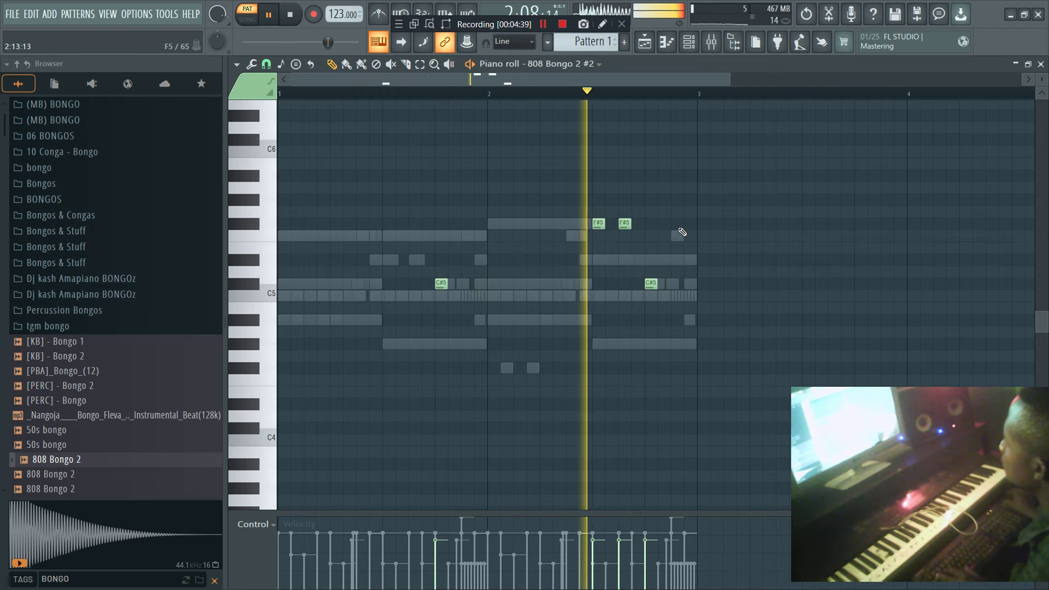
right_click(625, 224)
right_click(598, 224)
Re-enable all channels in the channel rack and play back the full pattern.
left_click(692, 47)
left_click(689, 44)
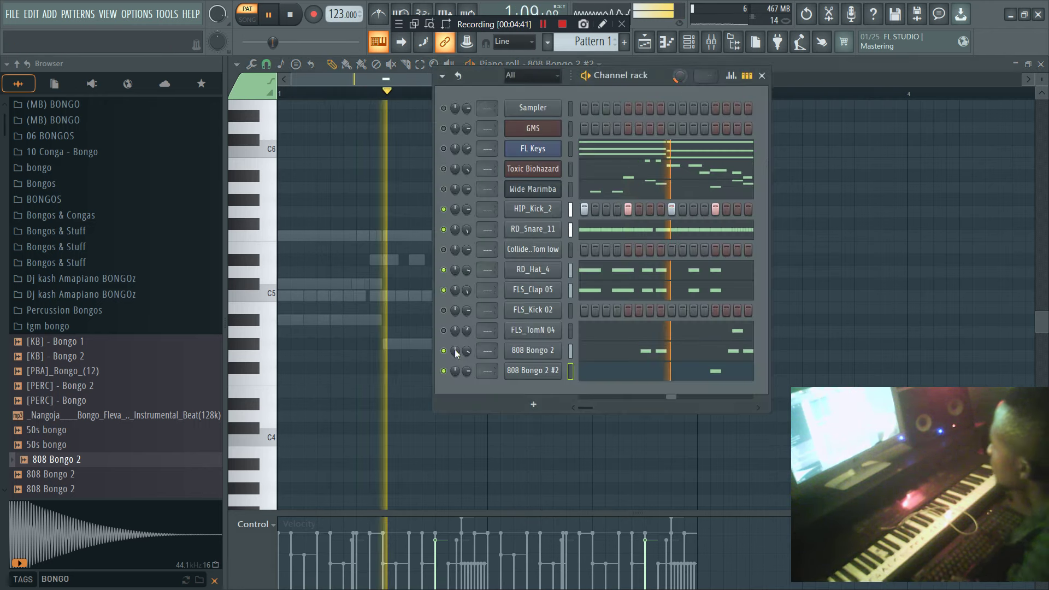
key("space")
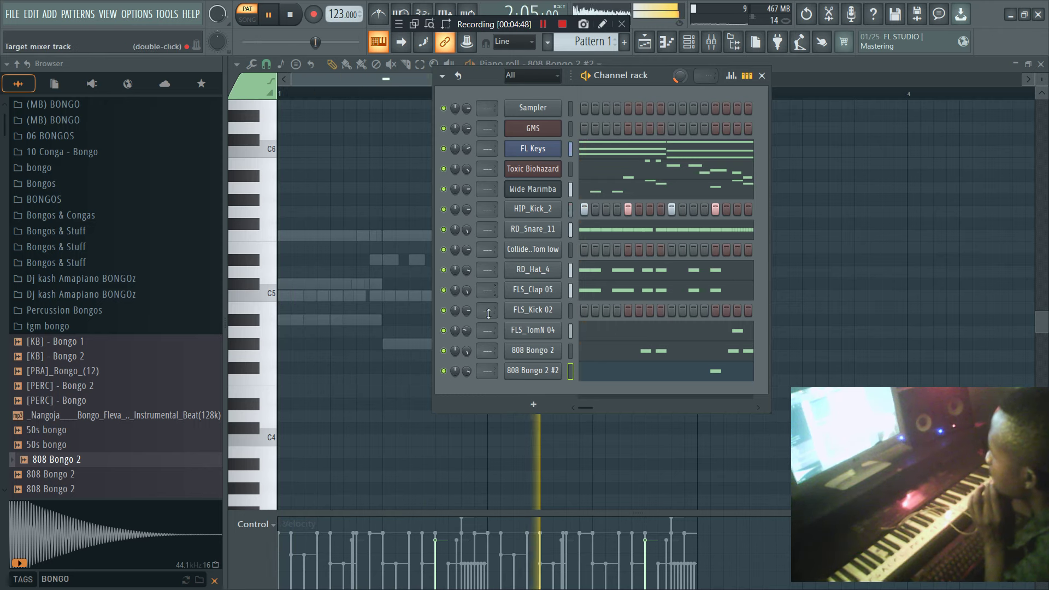
key("space")
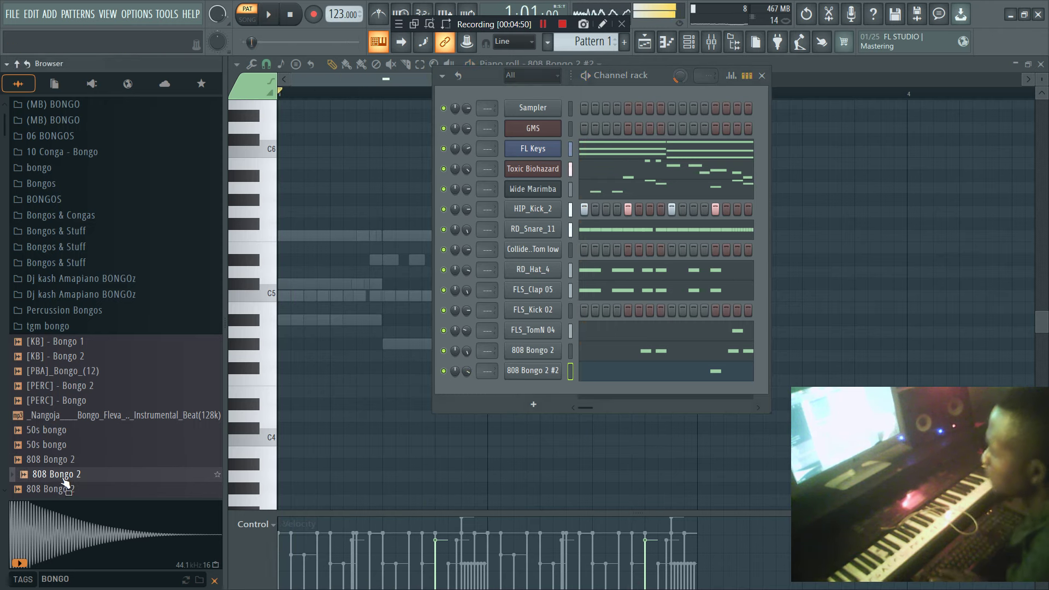
Replace the sample in the 808 Bongo 2 #2 channel with 808 Bongo and play the pattern.
scroll(68, 488, "down", 4)
left_click(83, 358)
left_click_drag(543, 366, 544, 370)
key("space")
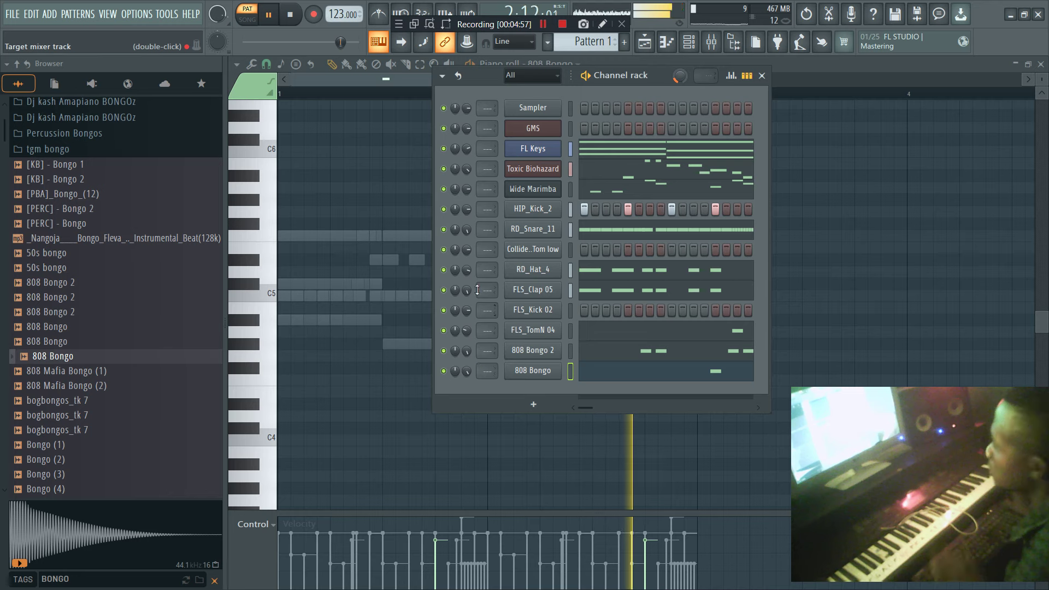
Audition further bongo samples in the browser, including Bongo (1), Bongo (3), 808 Bongo 2 and 50s bongo.
left_click(46, 445)
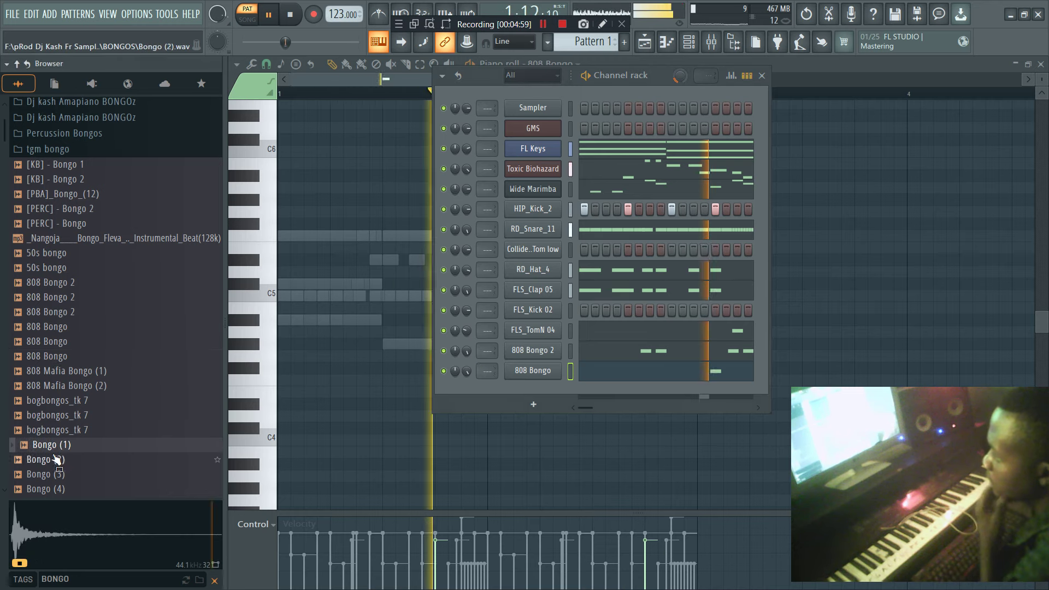
left_click(59, 474)
key("space")
left_click(55, 430)
left_click(54, 459)
scroll(51, 453, "down", 6)
left_click(52, 327)
scroll(75, 241, "up", 4)
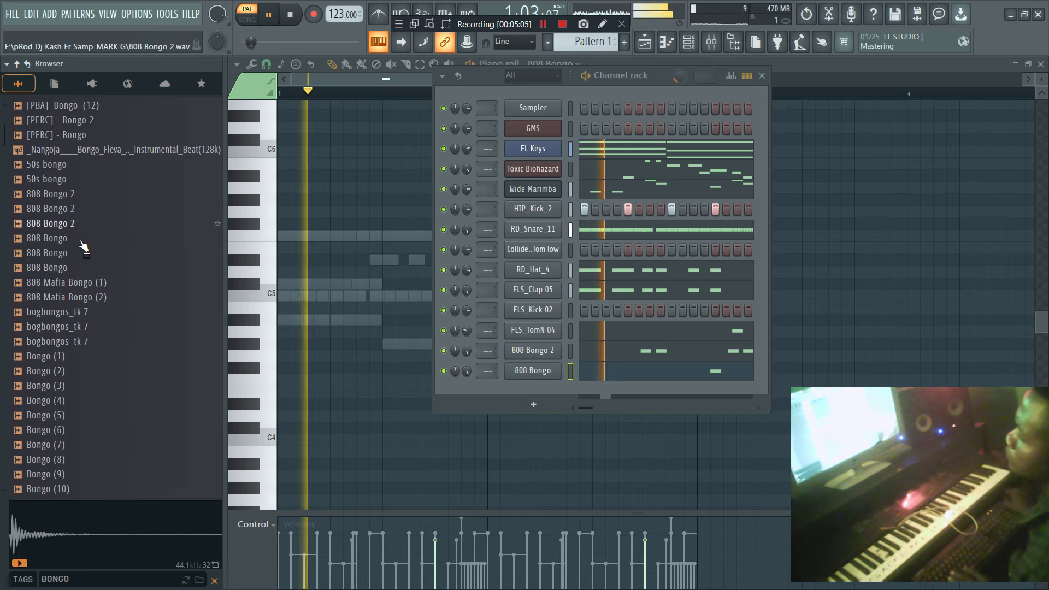
left_click(69, 222)
left_click(59, 178)
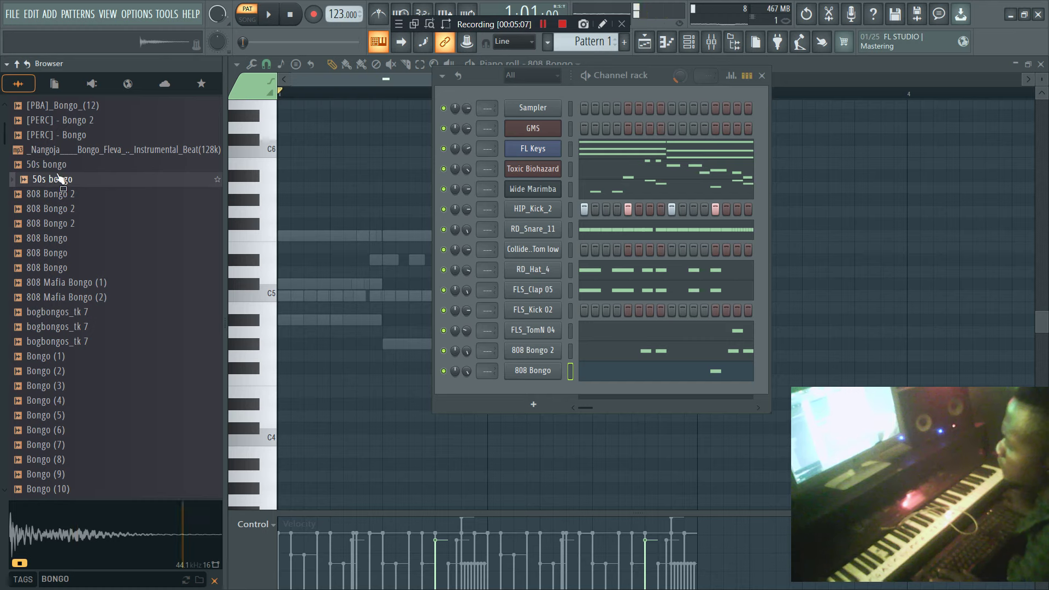
Add the 808 Mafia Bongo (1) sample as a new channel and open its piano roll.
left_click(87, 283)
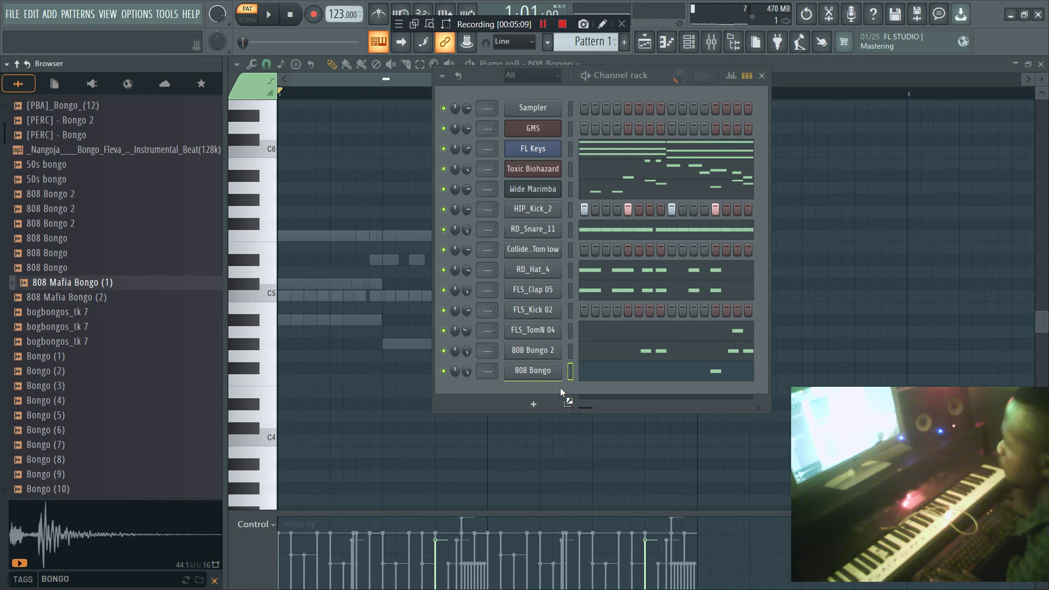
left_click_drag(560, 388, 531, 387)
key("space")
right_click(531, 388)
left_click(597, 390)
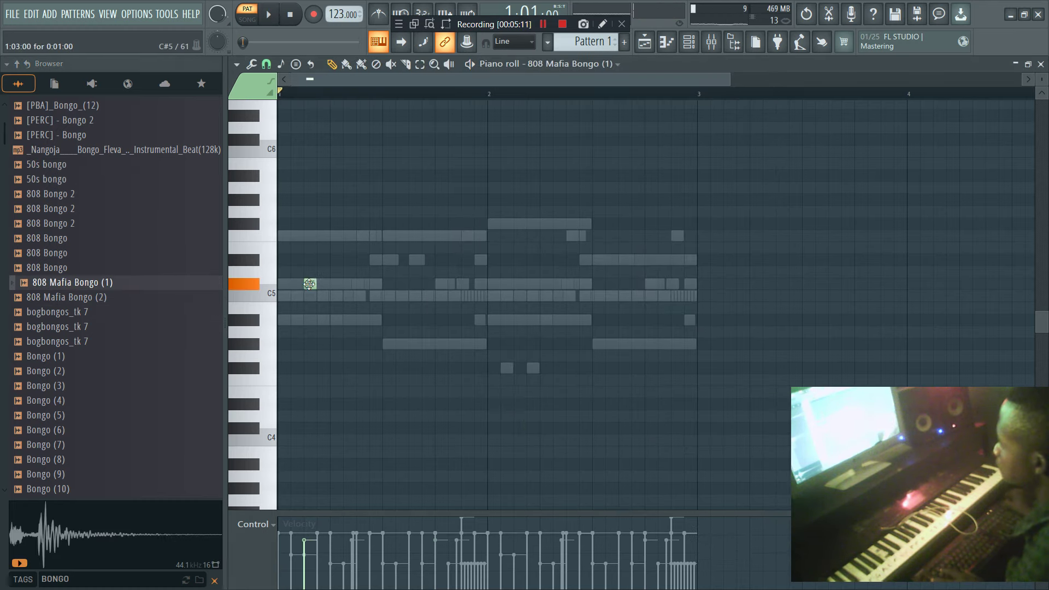
Fill bar one with four evenly spaced pairs of short C#5 bongo hits and duplicate them into bar two.
key("space")
left_click_drag(309, 286, 403, 287)
key("space")
key("space")
key("ctrl+a")
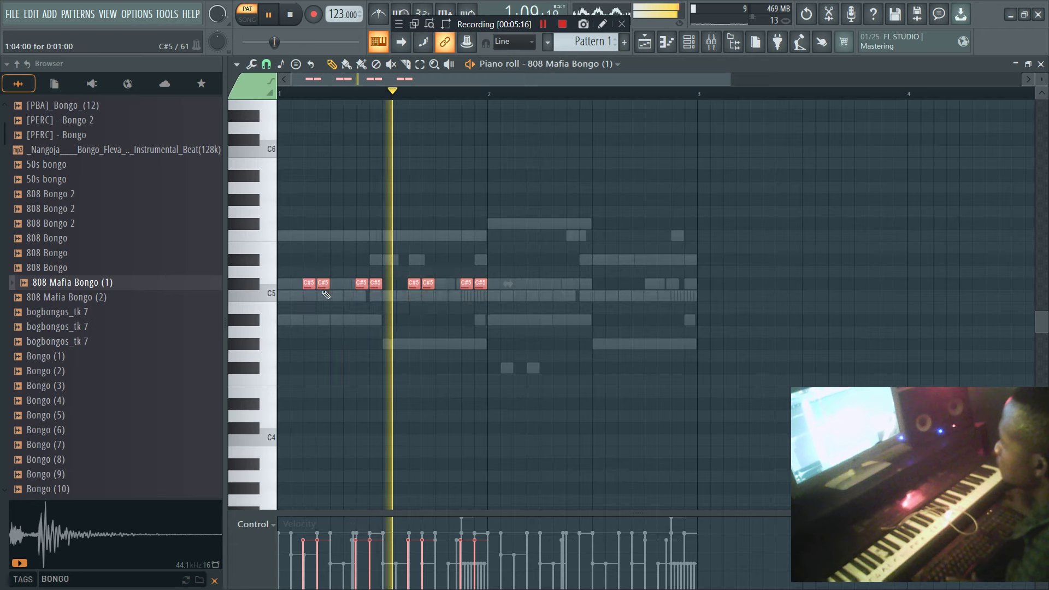
key("ctrl+b")
Isolate the rhythm section, enabling only HIP_Kick_2, RD_Snare_11, RD_Hat_4, FLS_Clap 05, FLS_TomN 04 and the three bongo channels.
key("F6")
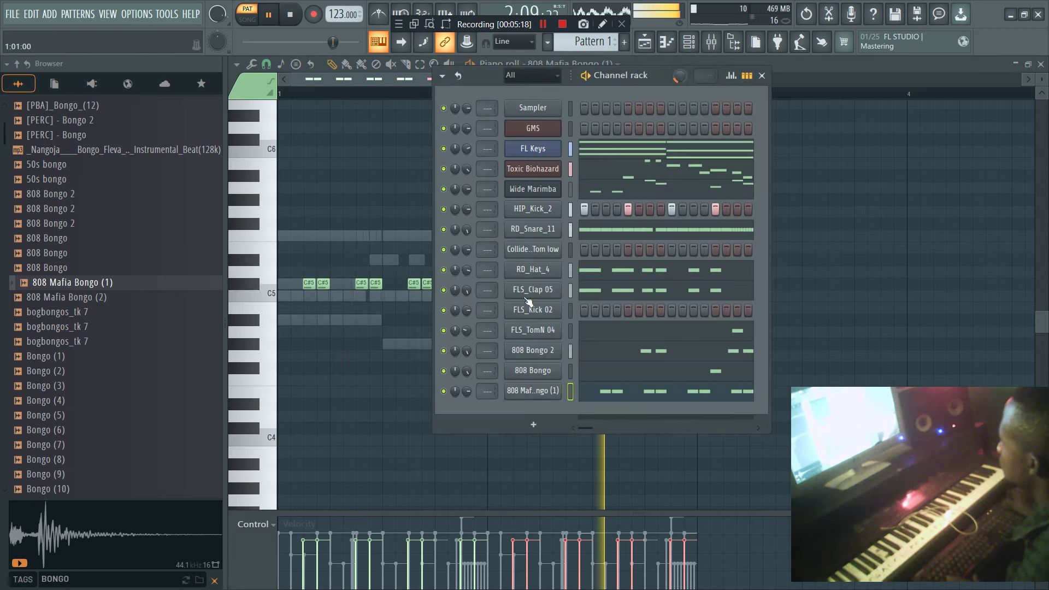
key("space")
left_click(443, 330)
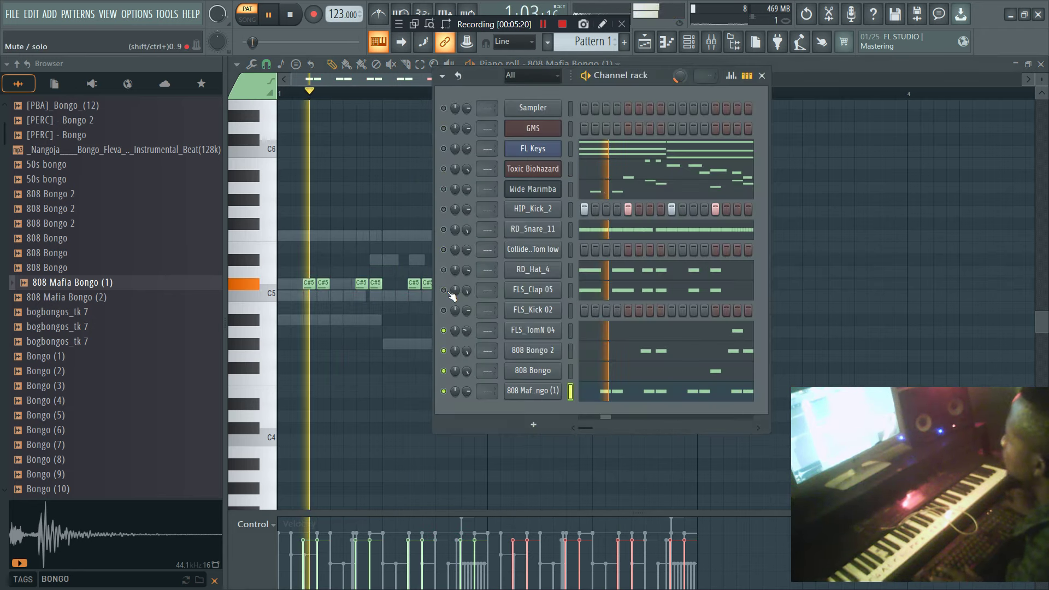
left_click(443, 270)
left_click(443, 209)
left_click(443, 229)
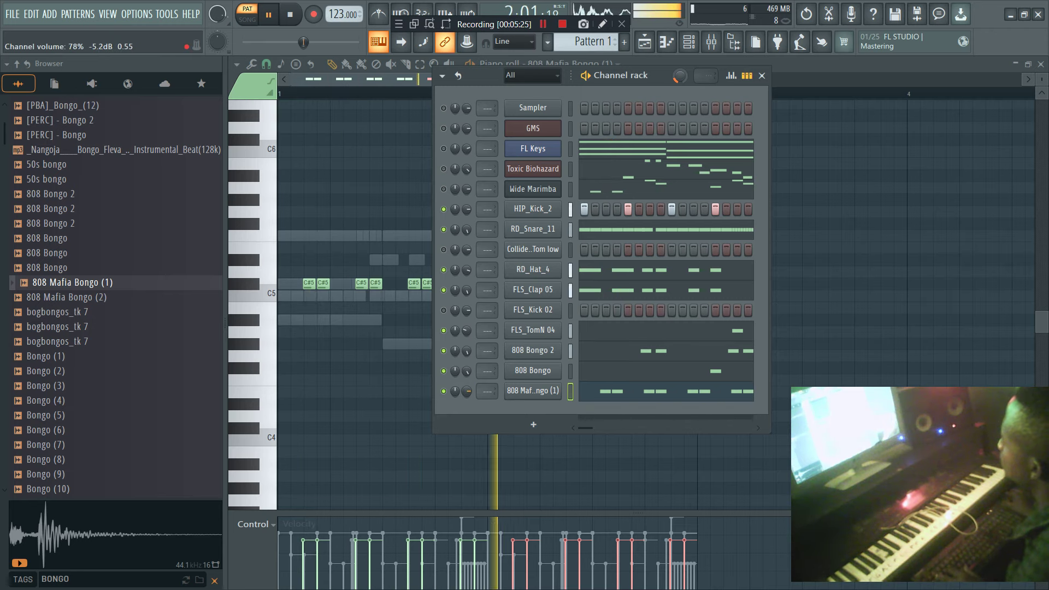
Move the 808 Mafia Bongo (1) sampler window aside and try Bongo (3) as that channel's sample.
left_click(529, 391)
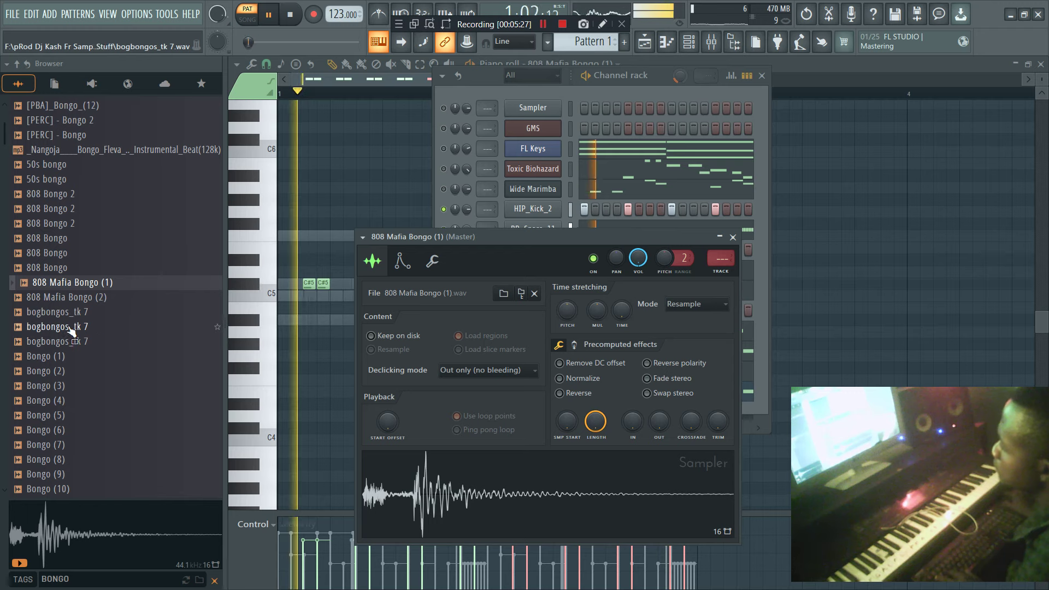
left_click_drag(491, 236, 363, 511)
key("space")
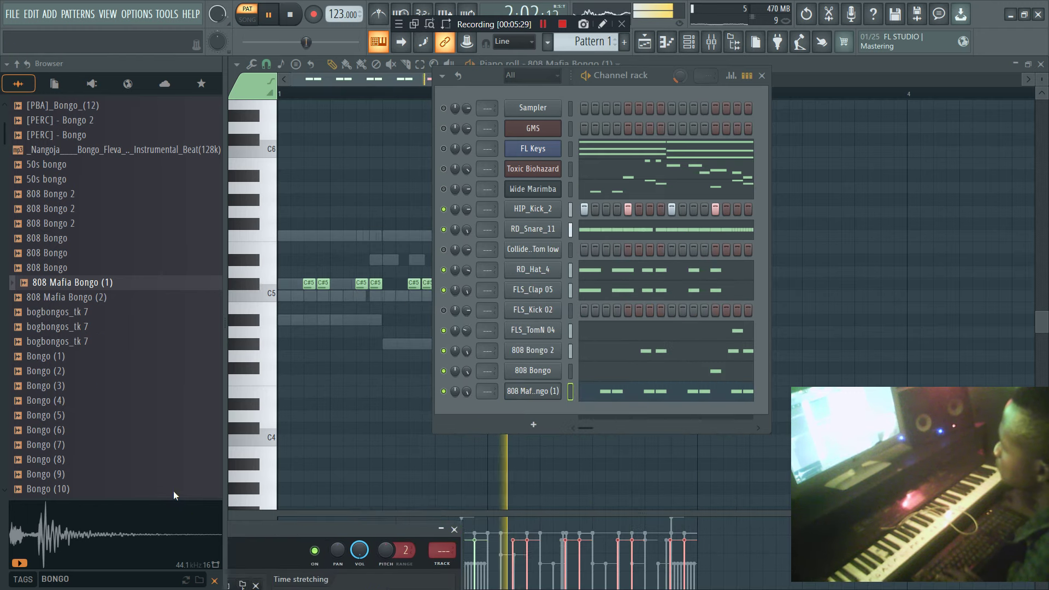
left_click(71, 356)
left_click_drag(502, 412, 517, 395)
key("space")
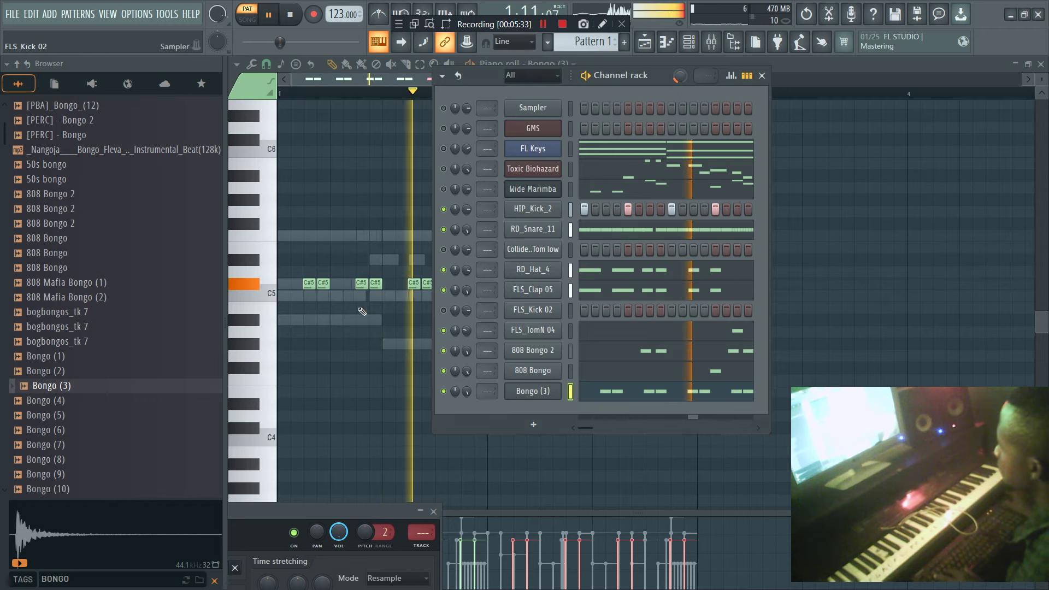
Audition more bongos, load 808 Mafia Bongo (2) into the Bongo (3) channel, and lower the 808 Bongo channel's volume.
left_click_drag(41, 401, 41, 405)
left_click(60, 445)
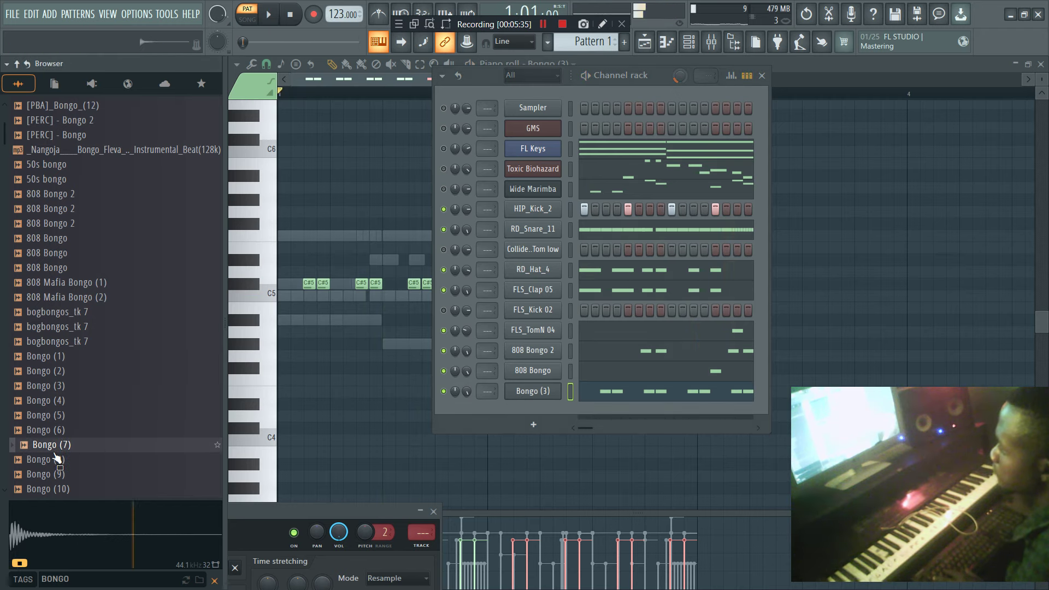
left_click(57, 297)
left_click_drag(521, 390, 523, 391)
key("space")
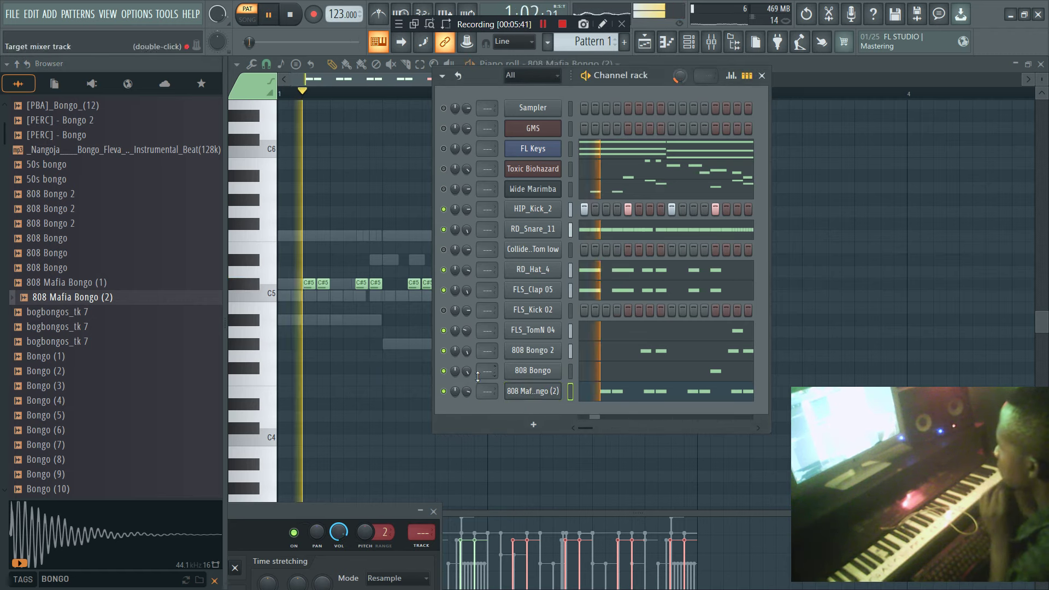
left_click_drag(466, 371, 467, 380)
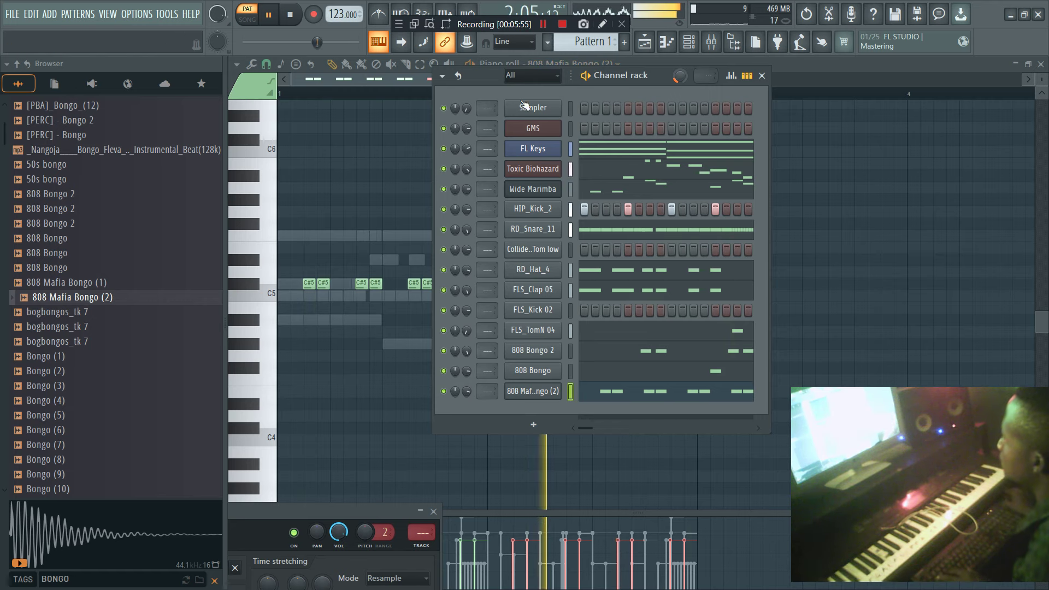
Copy the FL Keys chord notes into the Sampler channel and open the Sampler's piano roll.
right_click(538, 151)
left_click(703, 163)
right_click(533, 107)
left_click(706, 129)
left_click(655, 112)
Layer the Sampler chords with copies an octave lower and an octave higher.
key("ctrl+a")
key("ctrl+c")
key("ctrl+v")
key("ctrl+Down")
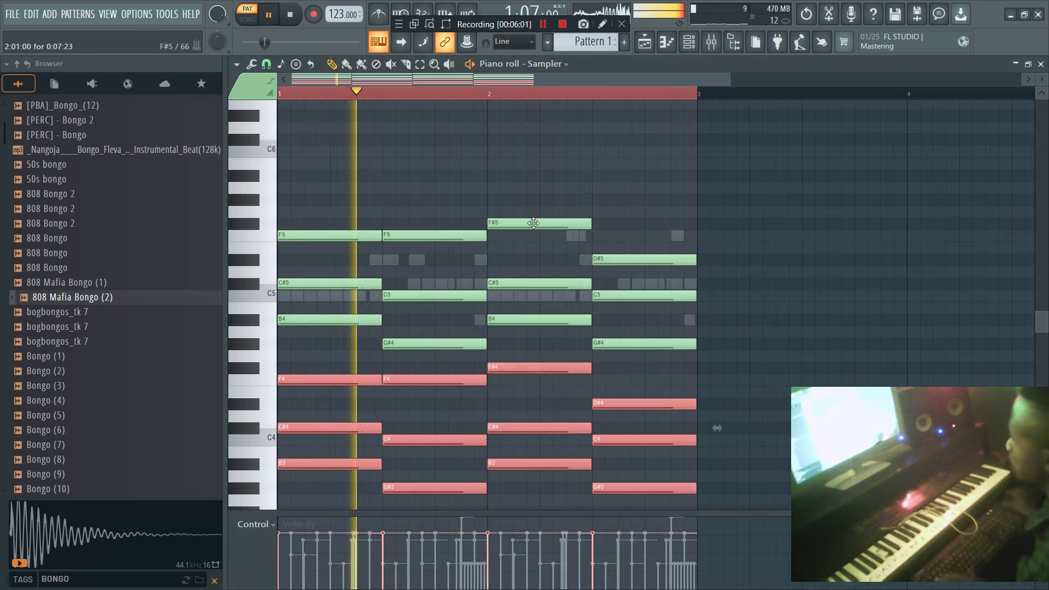
key("ctrl+a")
key("ctrl+Up")
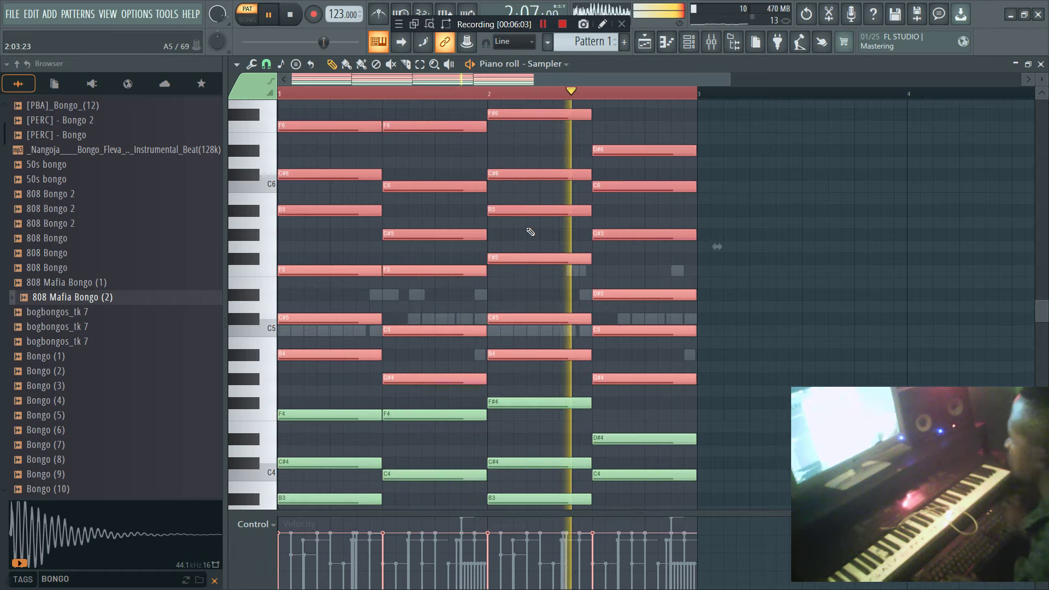
scroll(668, 132, "down", 4)
In the Toxic Biohazard melody, extend the C#5 note near the end of each bar to reach the following C5 note.
left_click(688, 42)
left_click(688, 42)
left_click(688, 42)
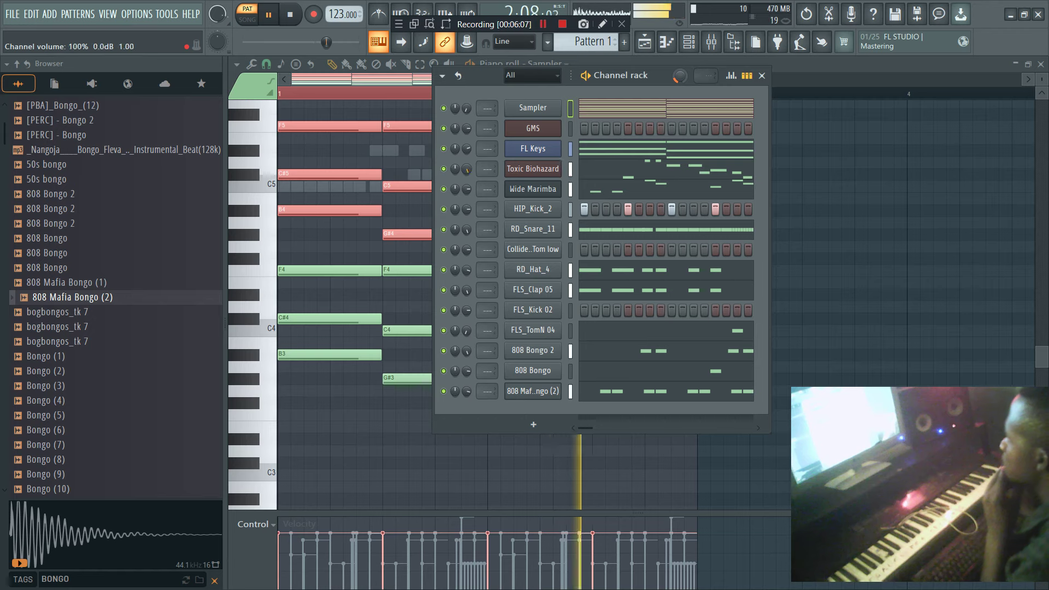
left_click(650, 169)
scroll(649, 188, "up", 3)
left_click_drag(712, 331, 665, 276)
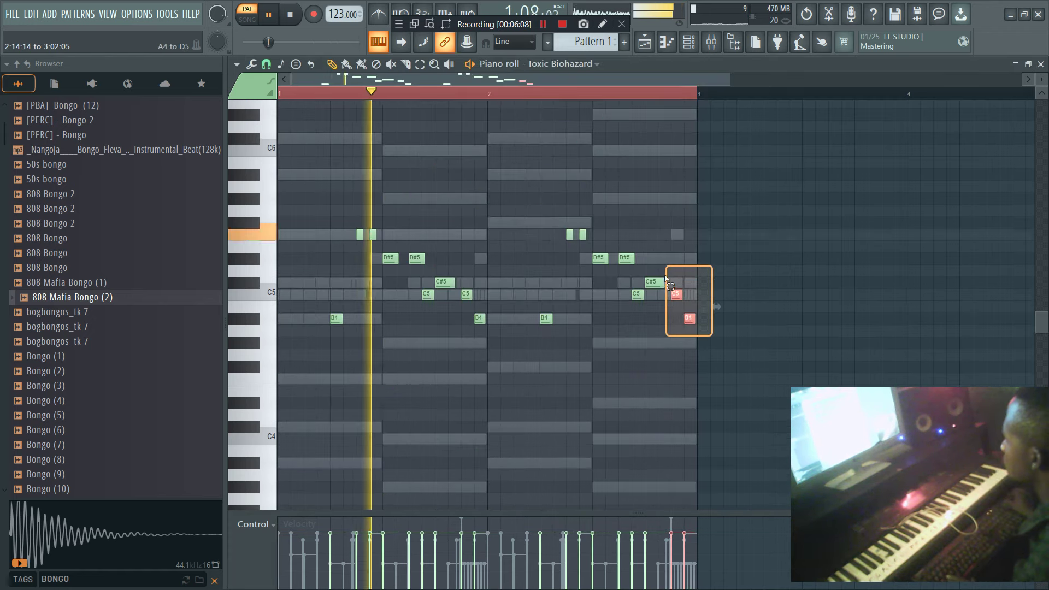
left_click(722, 222)
right_click(722, 222)
left_click_drag(487, 330, 445, 281)
key("ctrl+l")
left_click(517, 291)
right_click(517, 293)
left_click_drag(538, 319, 487, 320)
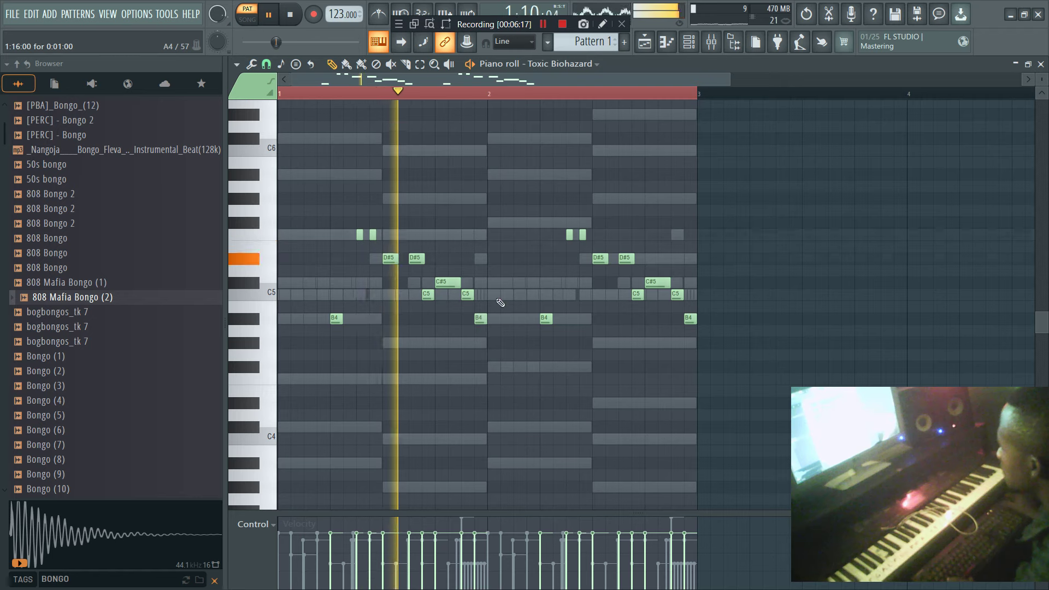
Add a Fruity DX10 synth as a new channel.
left_click(689, 42)
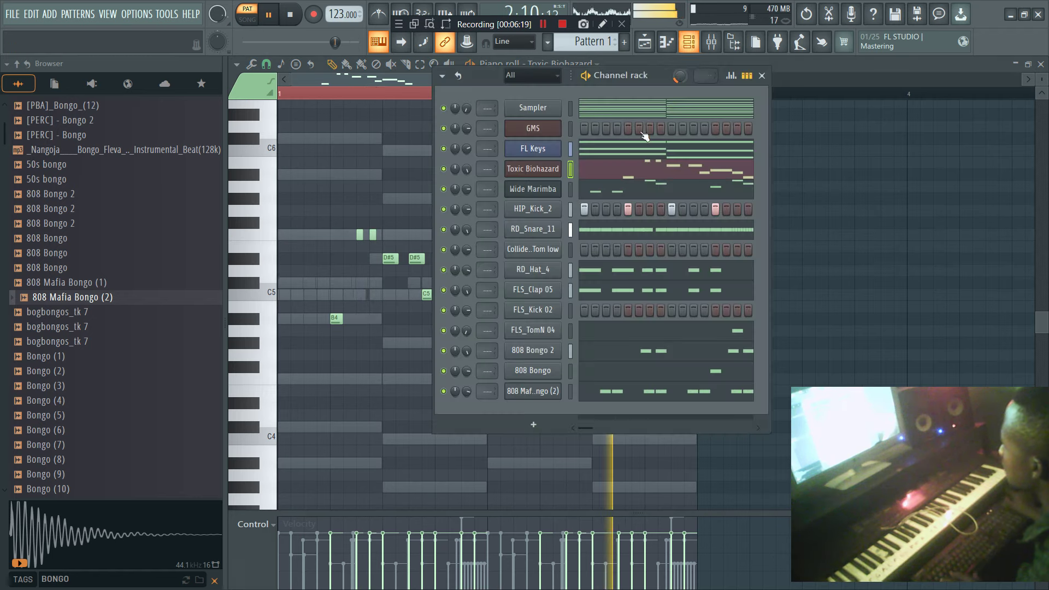
left_click(538, 420)
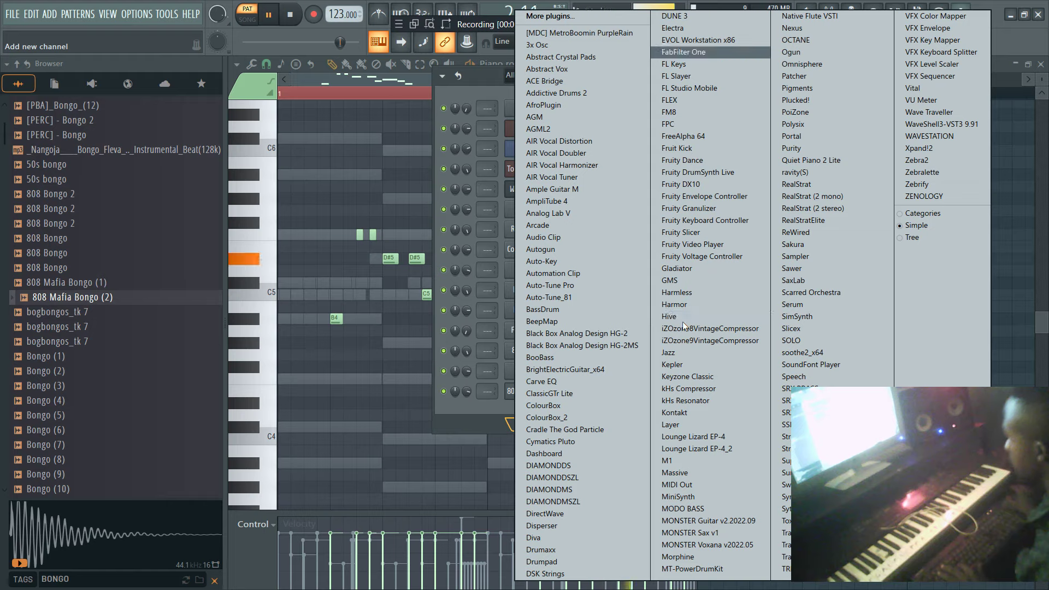
left_click(699, 184)
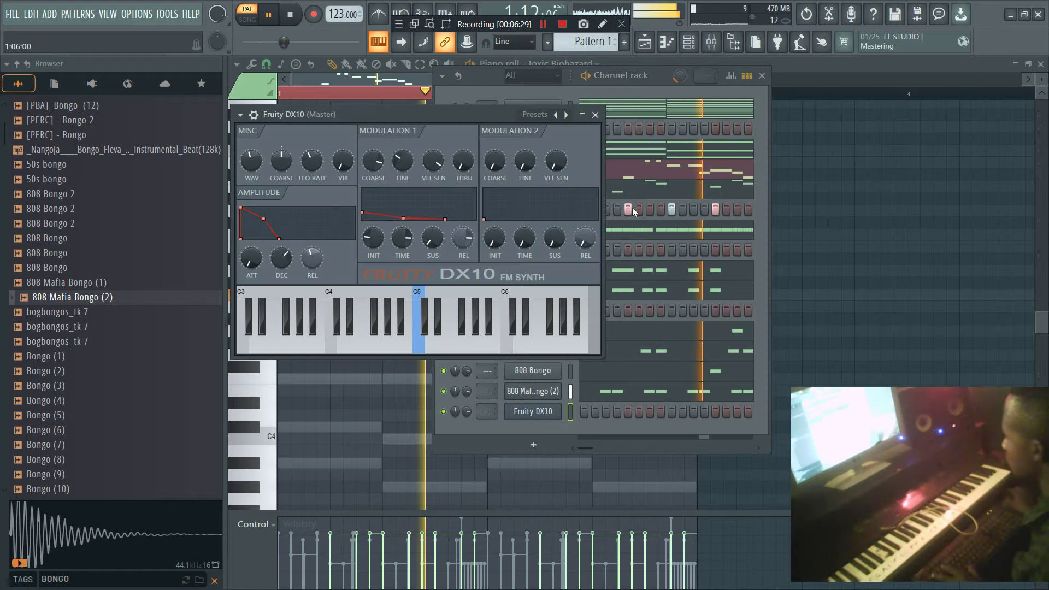
In Fruity DX10, reduce the amplitude release and the Modulation 1 init and release amounts to minimum.
left_click_drag(312, 257, 312, 285)
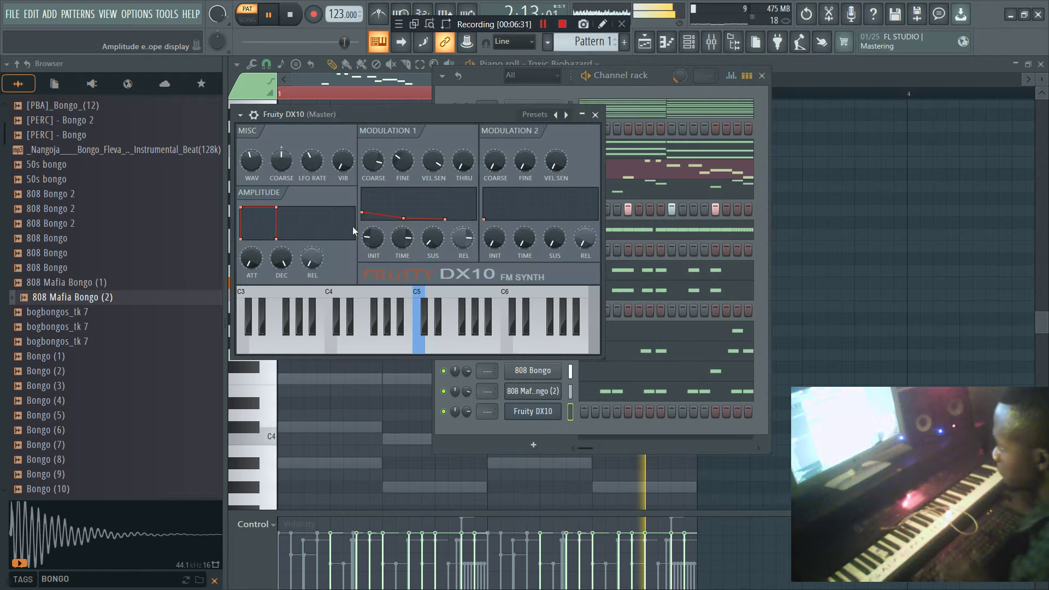
left_click_drag(373, 239, 373, 268)
left_click_drag(463, 241, 464, 279)
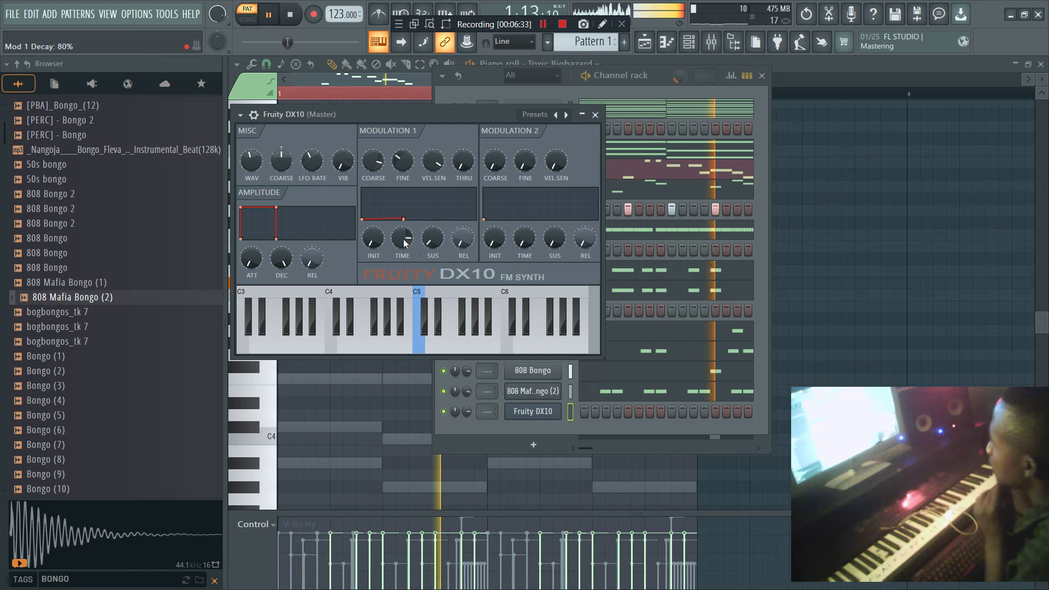
Raise the HIP_Kick_2 channel volume to 92%.
left_click(630, 80)
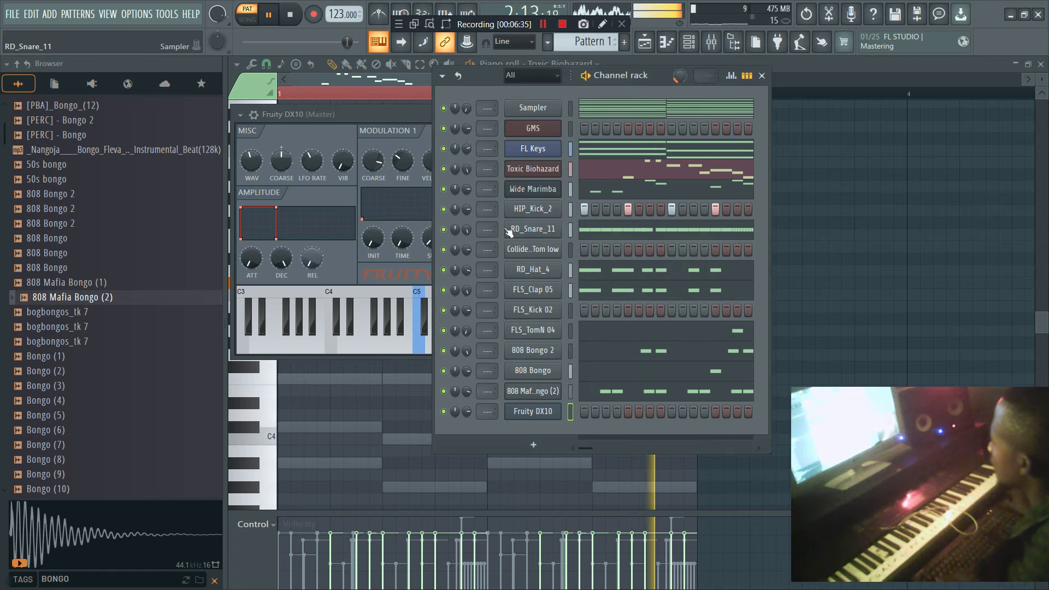
left_click_drag(466, 209, 466, 197)
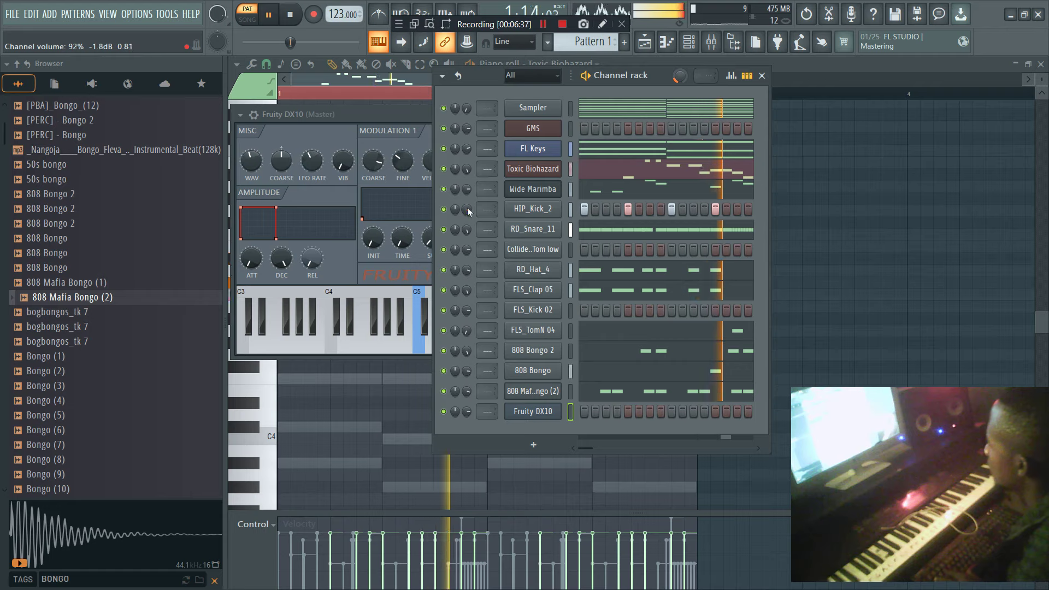
Open the Fruity DX10 piano roll and place a three-step B3 note at the start of bars 1 and 2.
right_click(533, 414)
left_click(582, 410)
key("space")
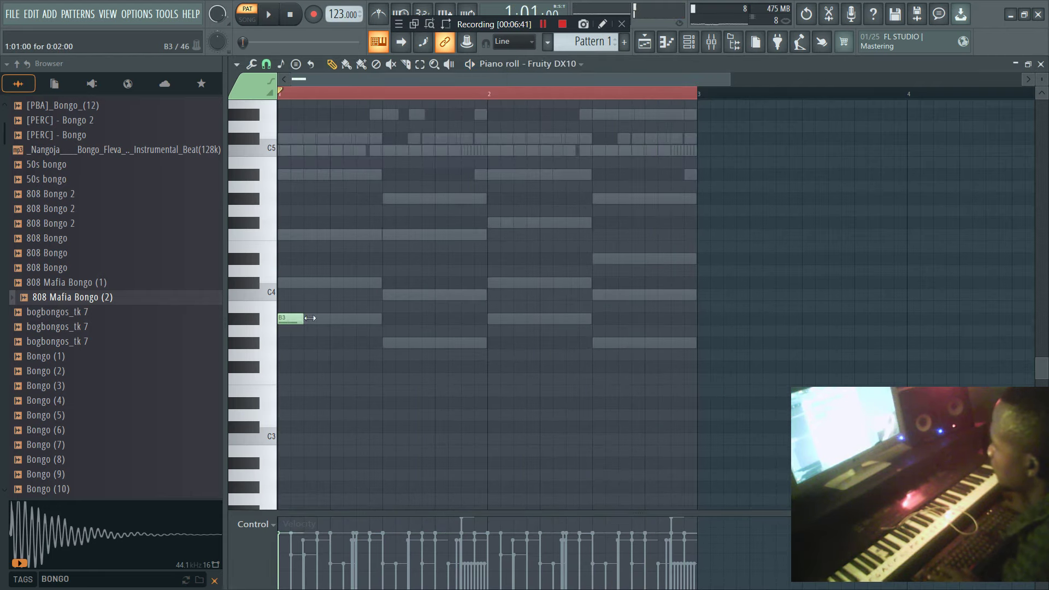
scroll(385, 262, "up", 2)
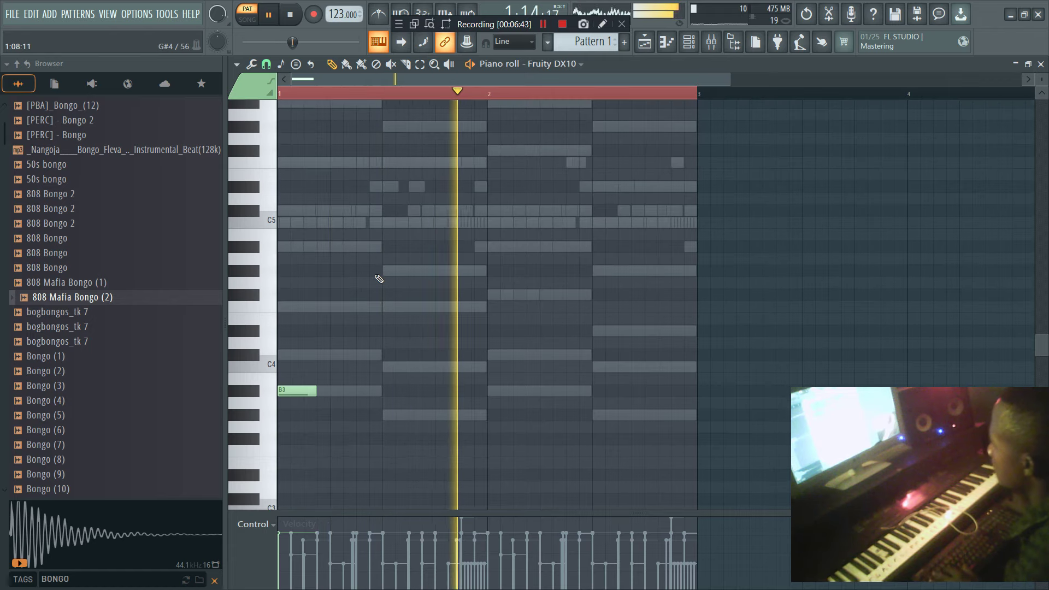
left_click(493, 393)
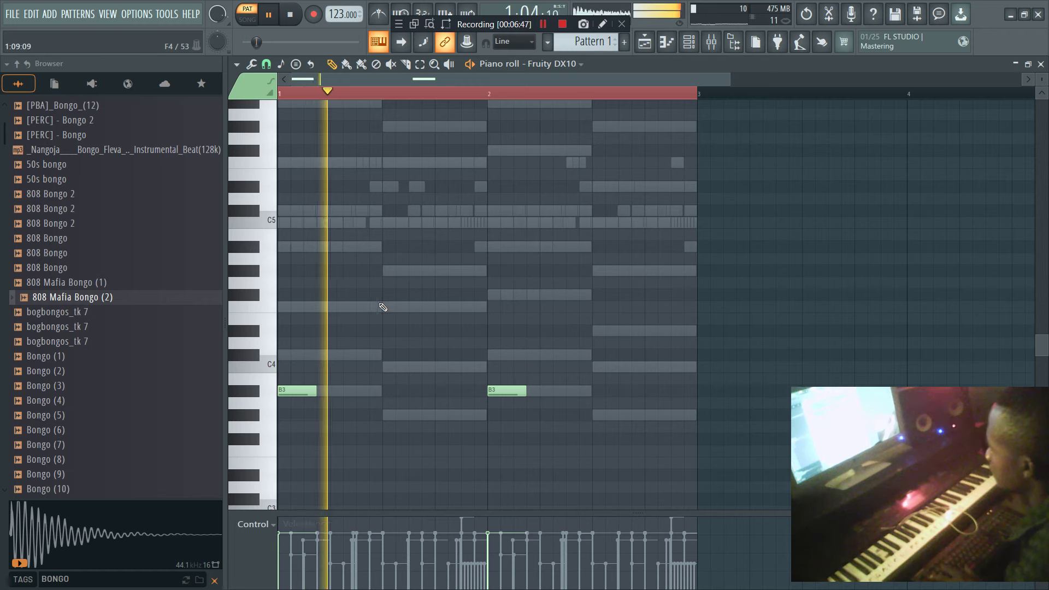
In bar 1, add two-step notes: B4 on step 7, F4 on step 11 and B4 on step 15.
key("space")
left_click_drag(347, 305, 348, 246)
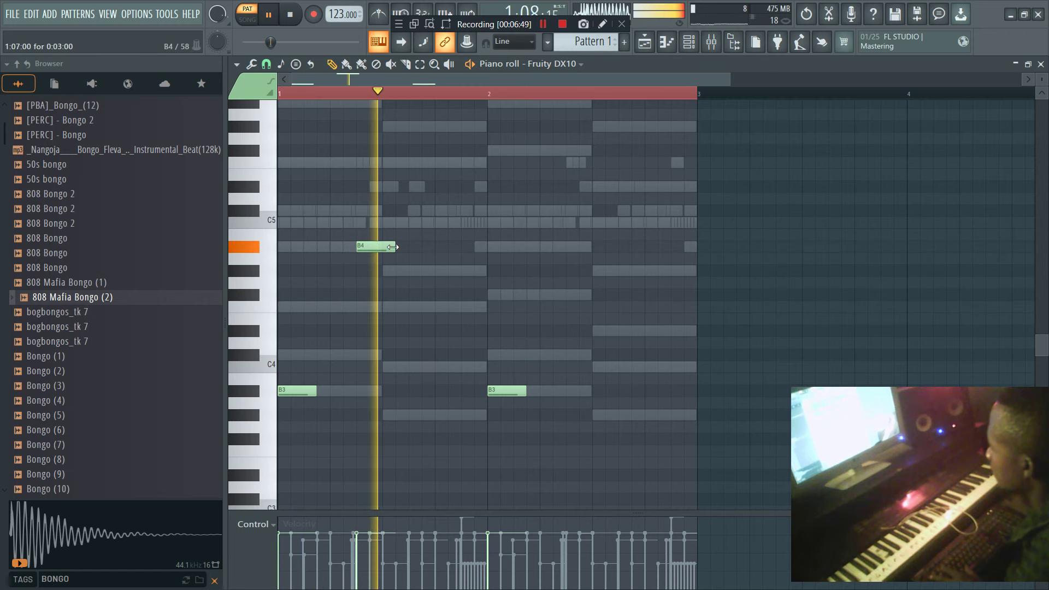
key("space")
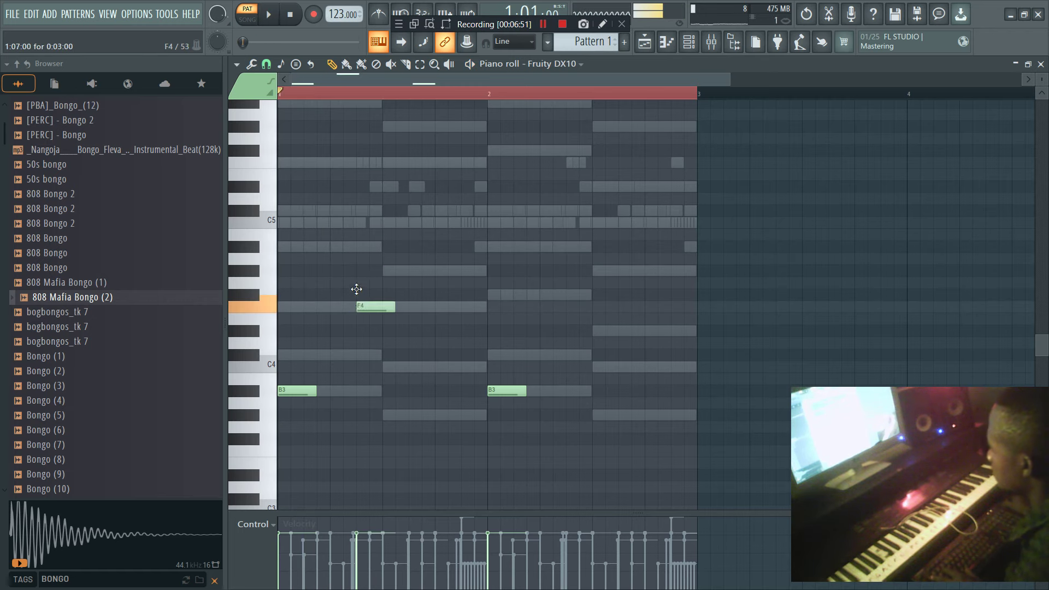
left_click_drag(357, 253, 358, 246)
key("space")
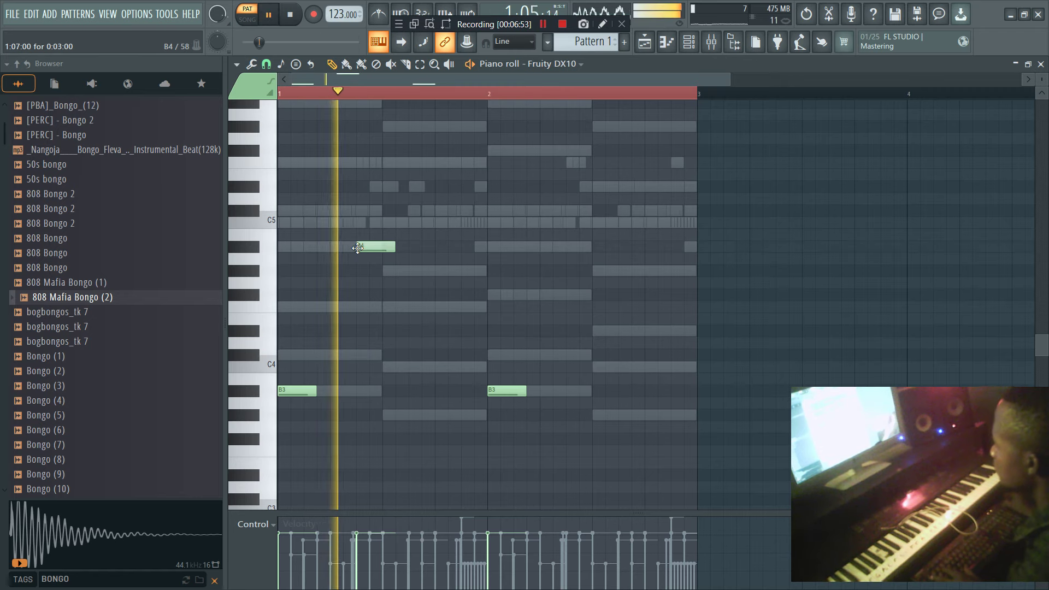
key("space")
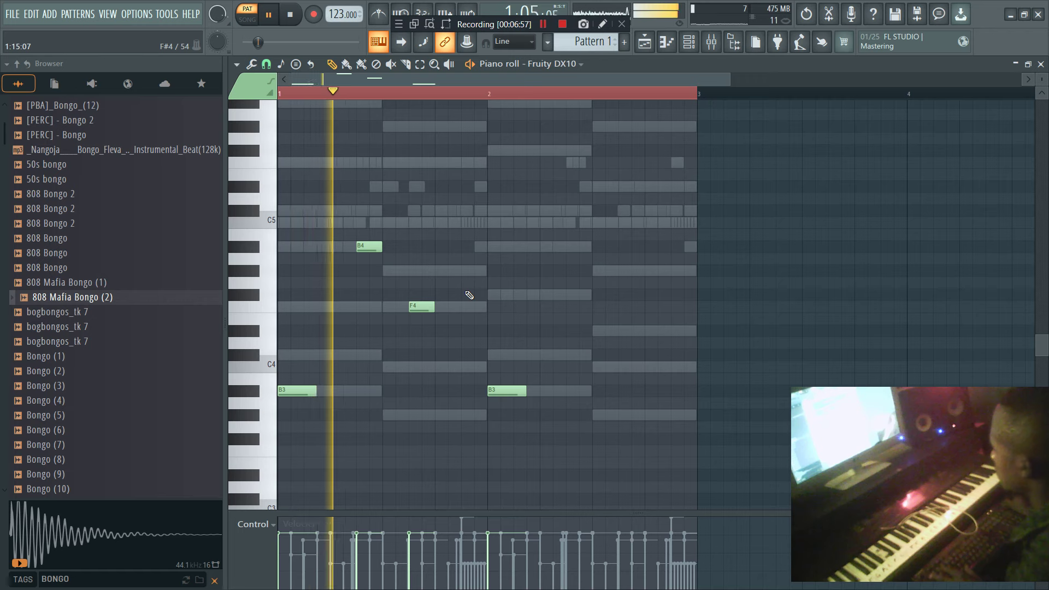
left_click_drag(464, 271, 464, 245)
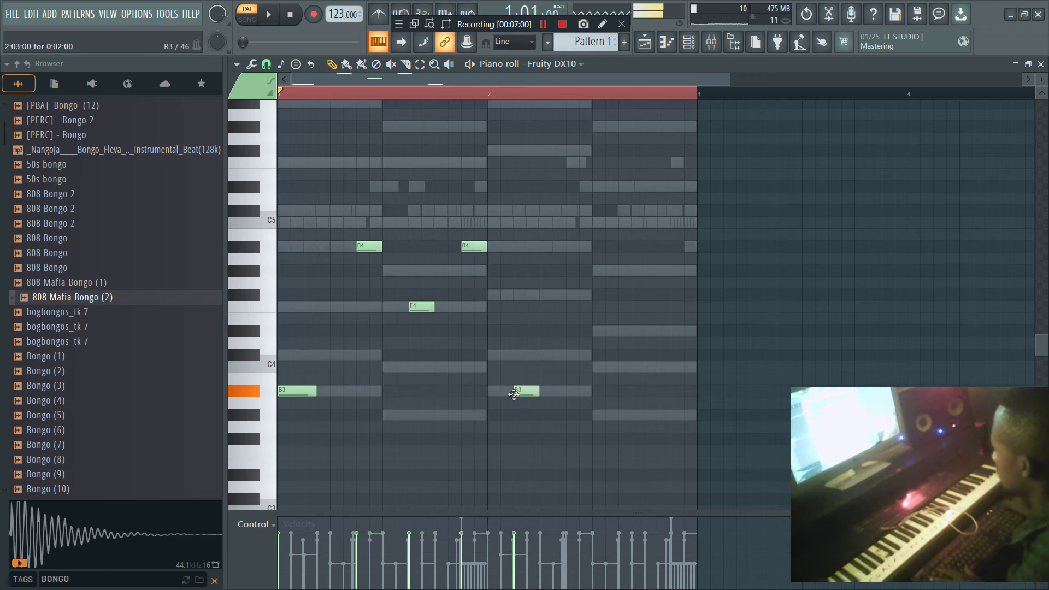
Replace the bar 2 B3 note with a trial F#4 on step 3, and delete that note as well.
left_click(690, 44)
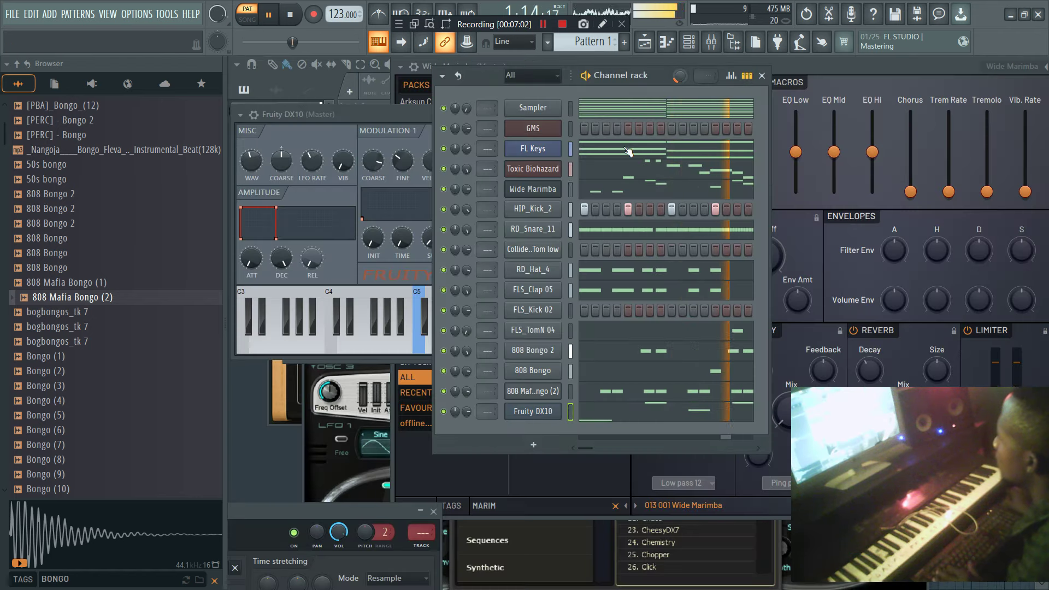
left_click(605, 423)
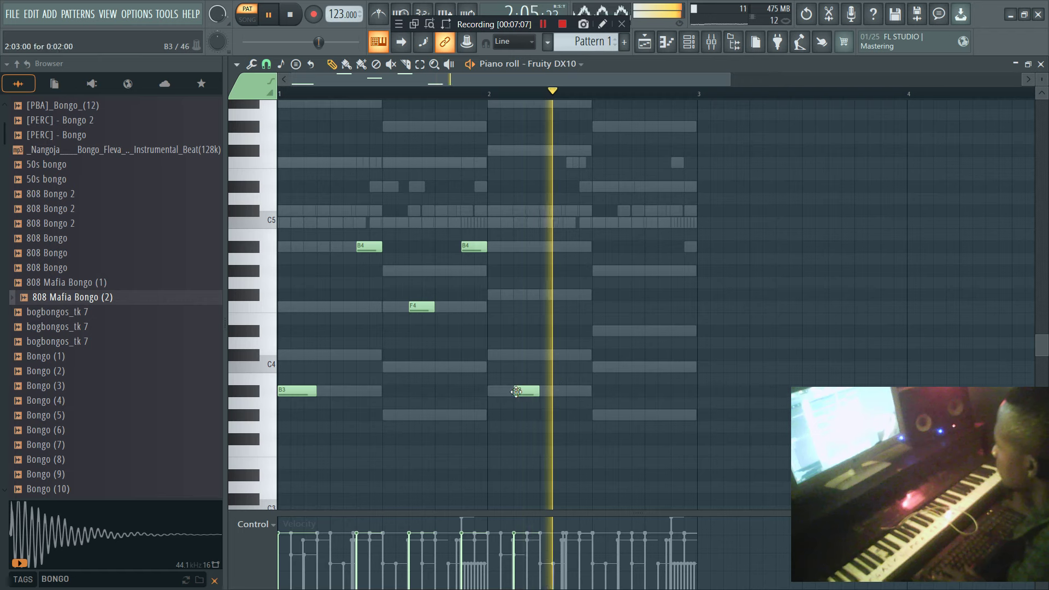
right_click(520, 296)
left_click(516, 298)
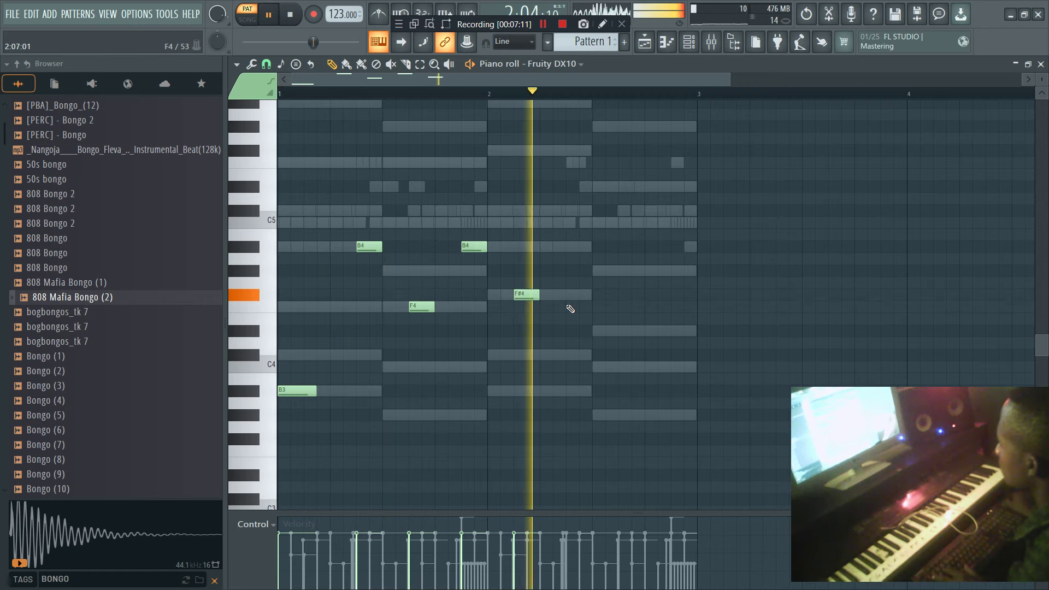
key("space")
right_click(526, 294)
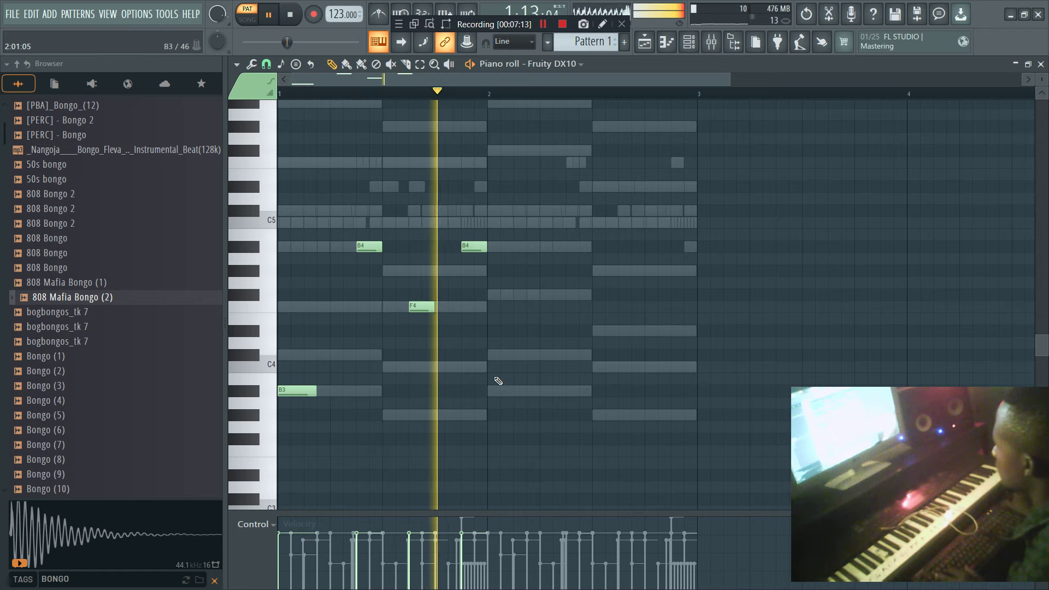
Enter an F#4 rhythm in bar 2 with notes on steps 1, 3, 4 and 5, keeping steps 3 and 4 very short.
key("space")
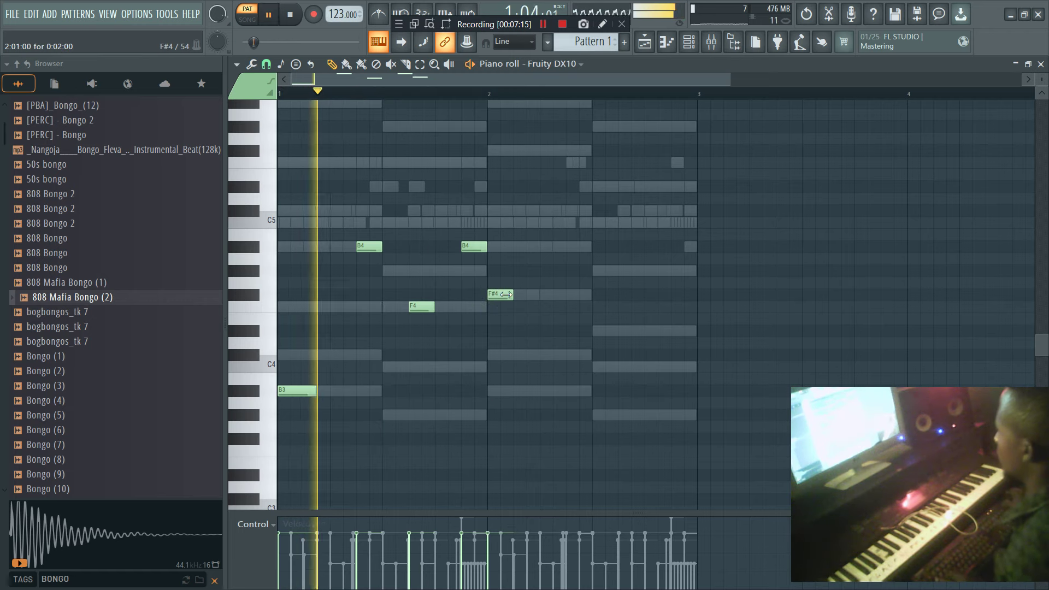
left_click(521, 298)
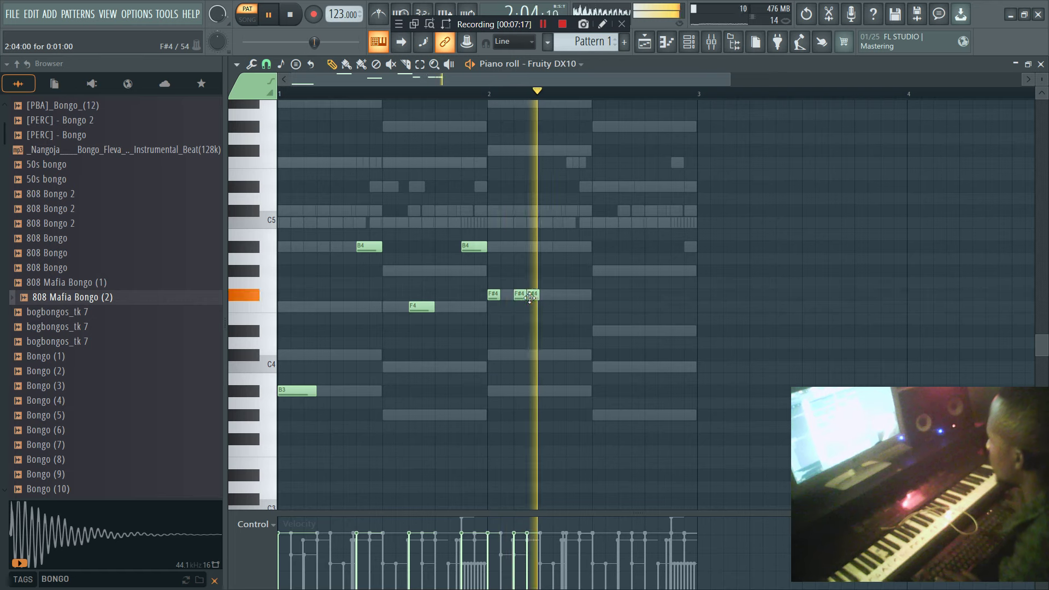
left_click_drag(521, 298, 515, 298)
left_click(529, 295)
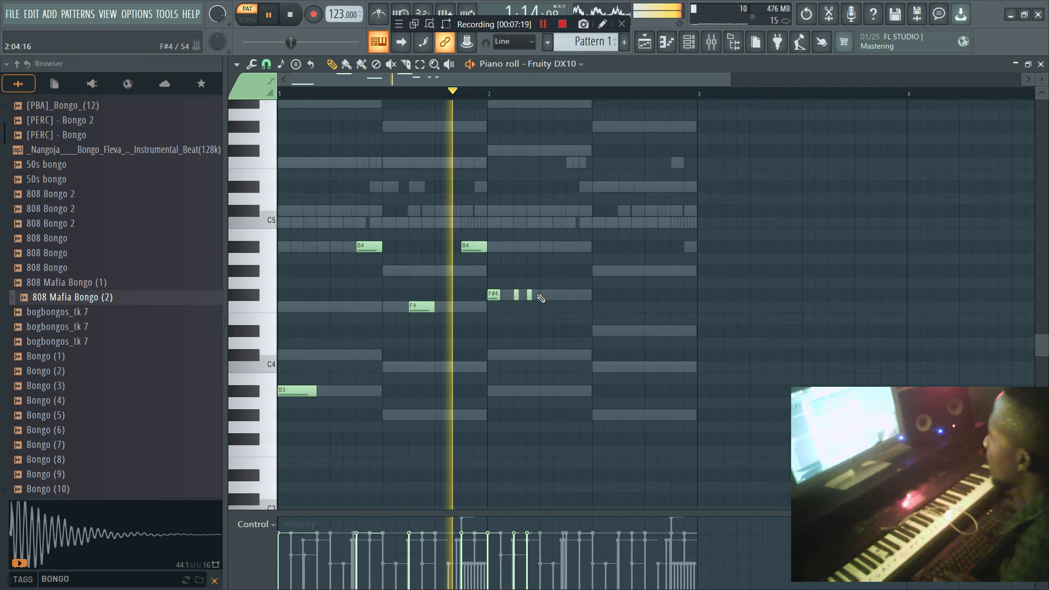
left_click(541, 298)
Lengthen the bar 2 F#4 note on step 5, and add B4 on step 7 and G#4 on step 11.
right_click(582, 283)
left_click_drag(556, 296, 565, 296)
key("space")
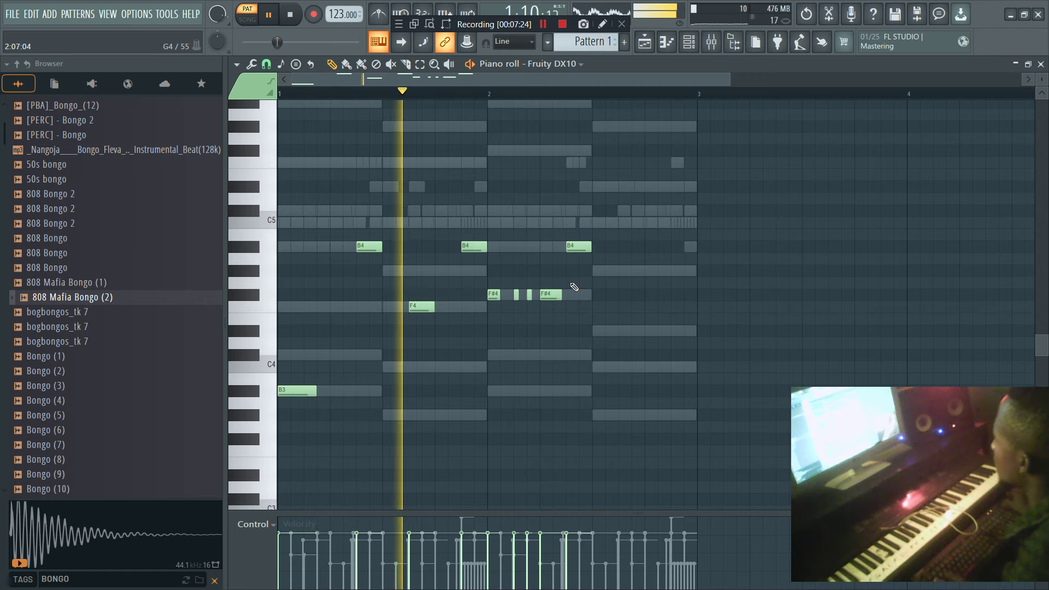
key("space")
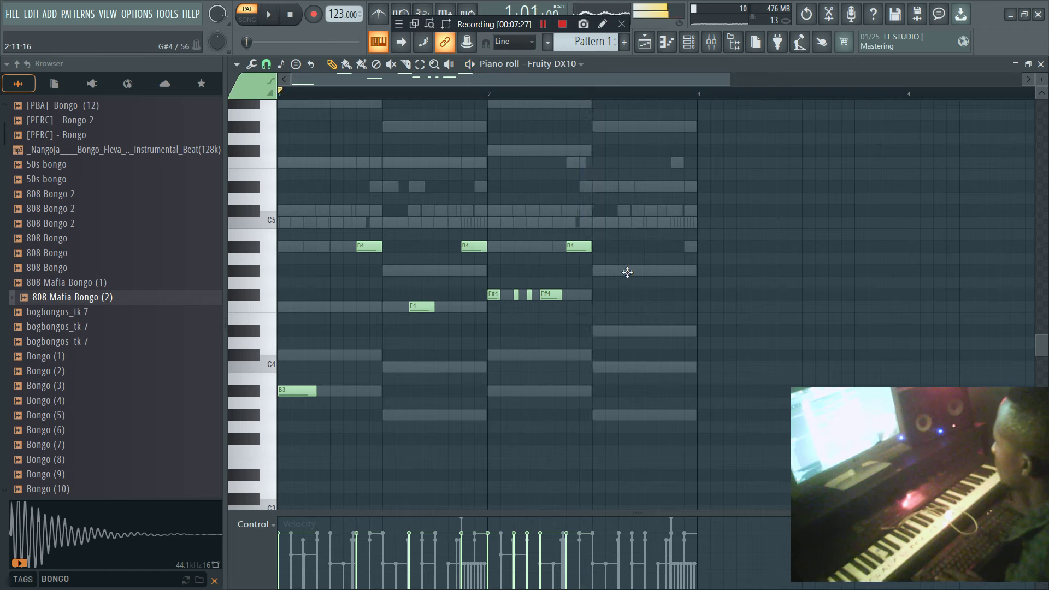
key("space")
left_click_drag(708, 385, 513, 196)
Transpose the four bar 2 F#4 notes down an octave and lower the step 7 note to F#4.
left_click_drag(486, 291, 582, 331)
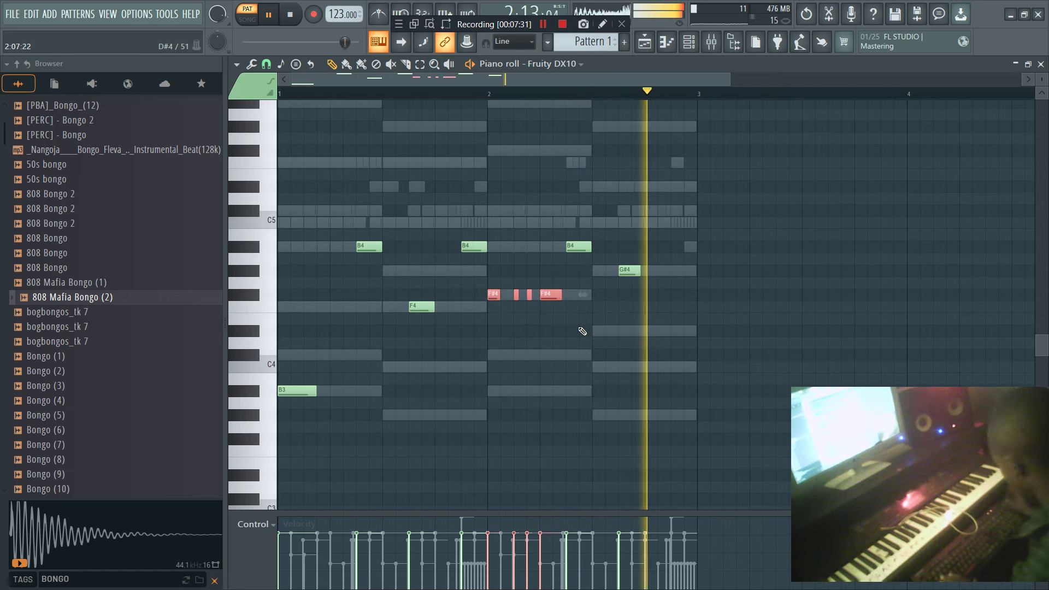
key("ctrl+Down")
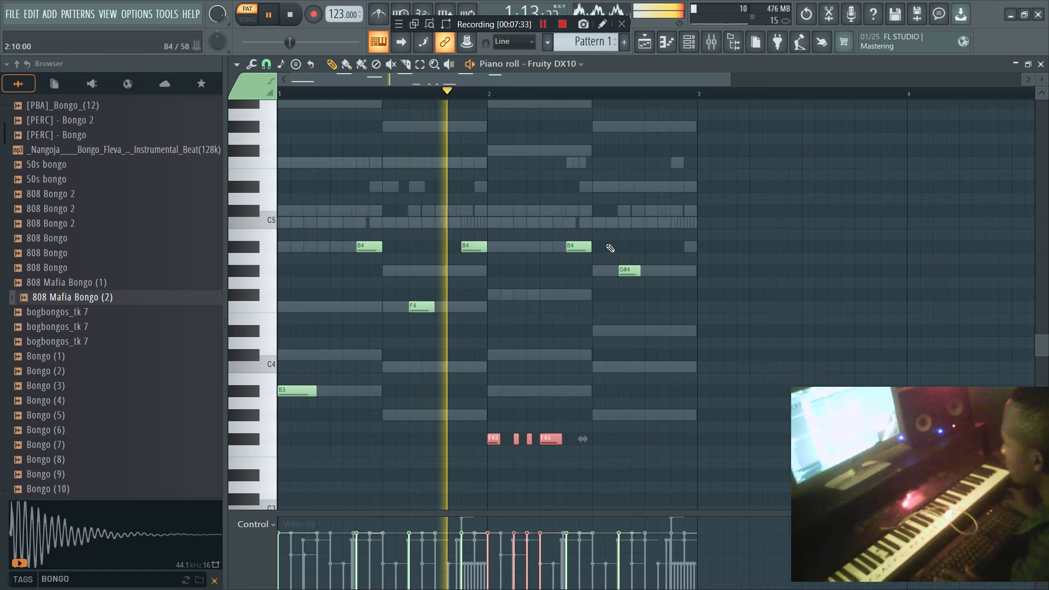
key("space")
left_click_drag(580, 247, 580, 295)
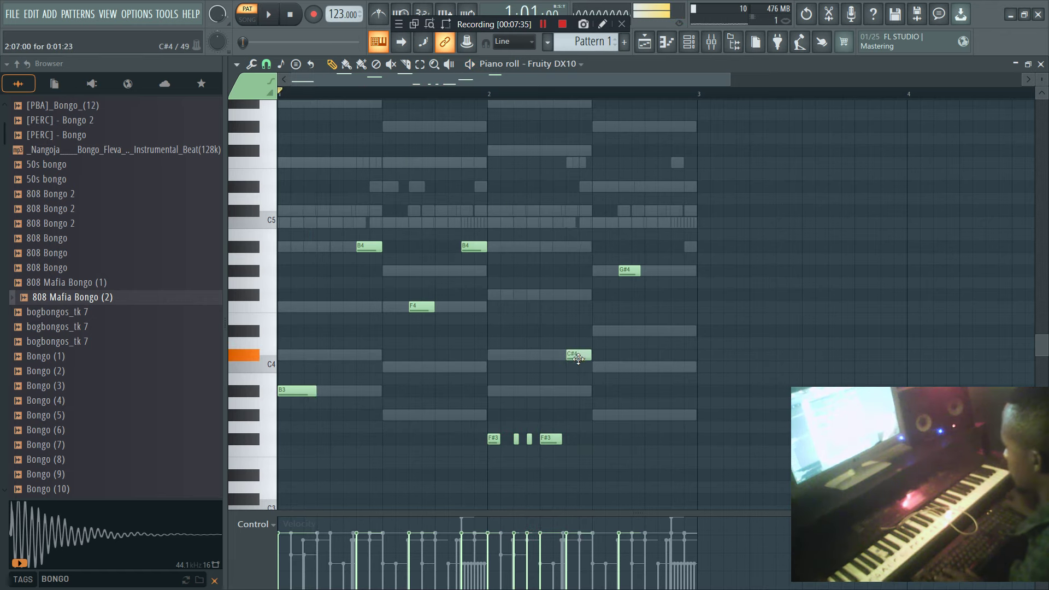
key("space")
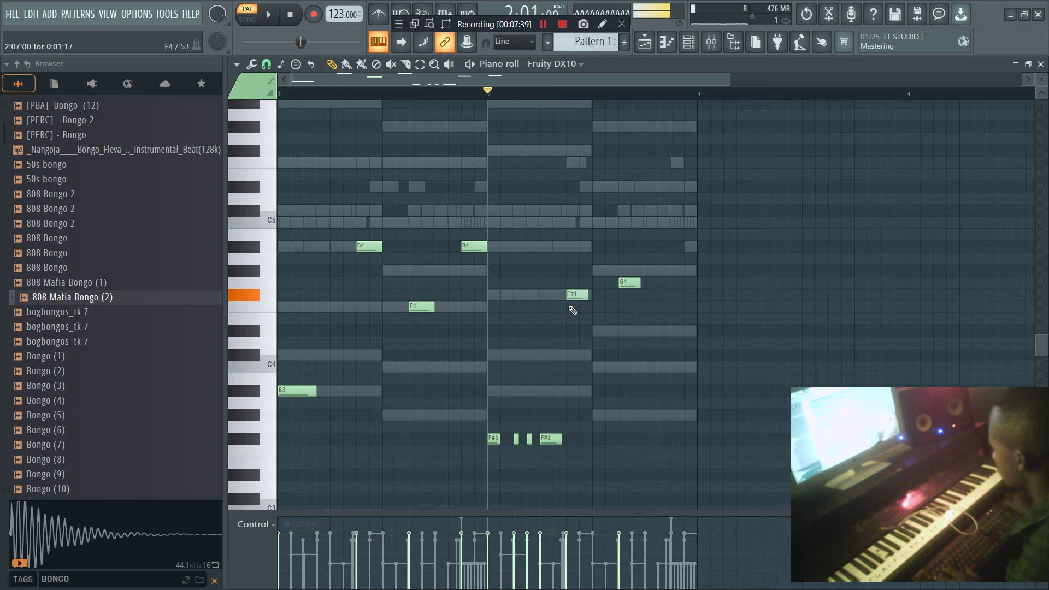
Lower the bar 2 note on step 11 to G#3 and add a G#4 note on step 15.
left_click_drag(622, 298, 625, 339)
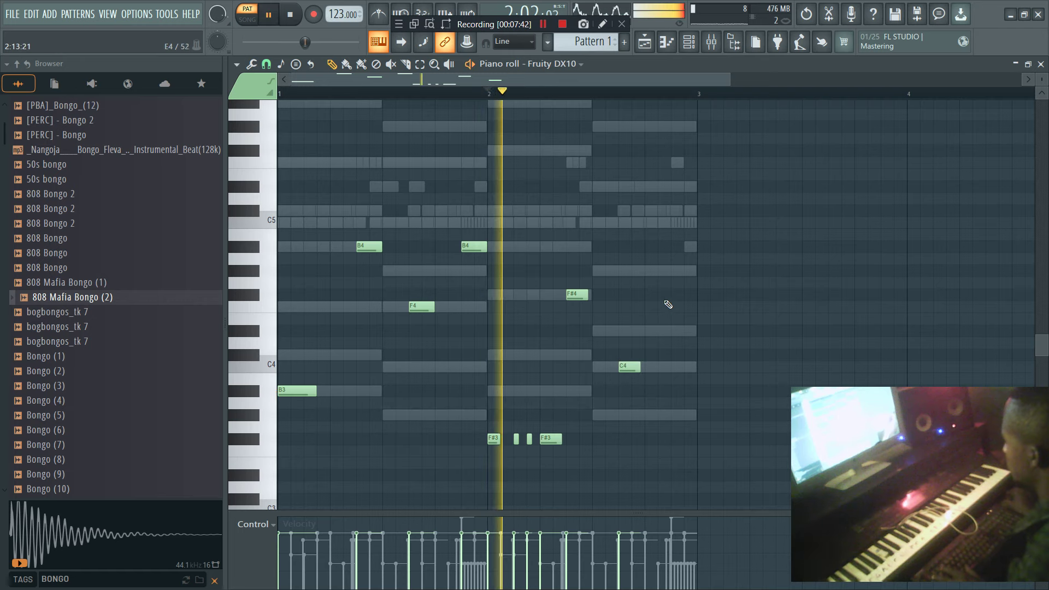
left_click(672, 270)
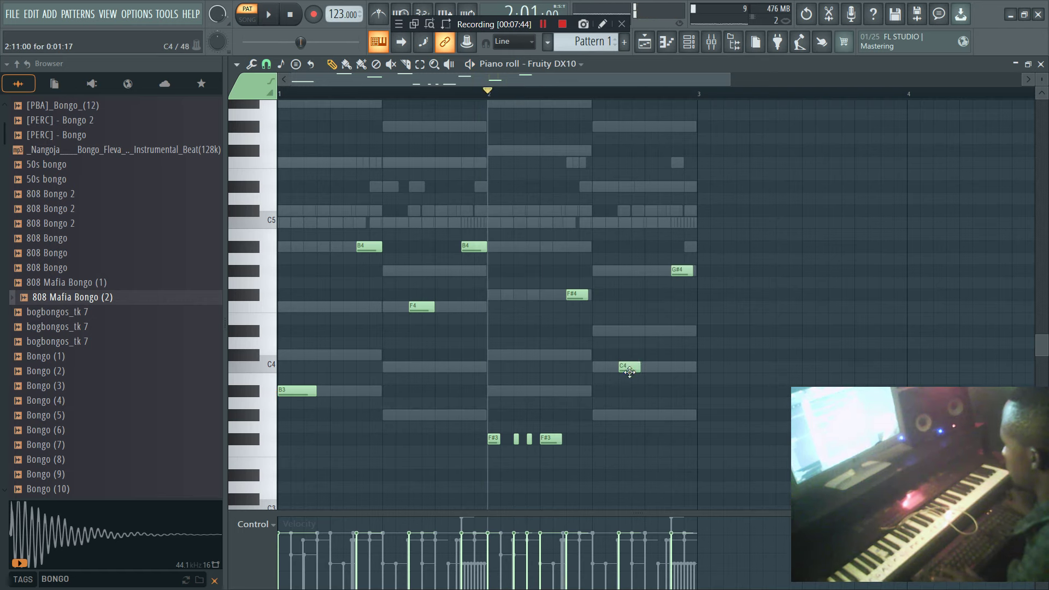
left_click_drag(629, 372, 627, 421)
right_click(673, 377)
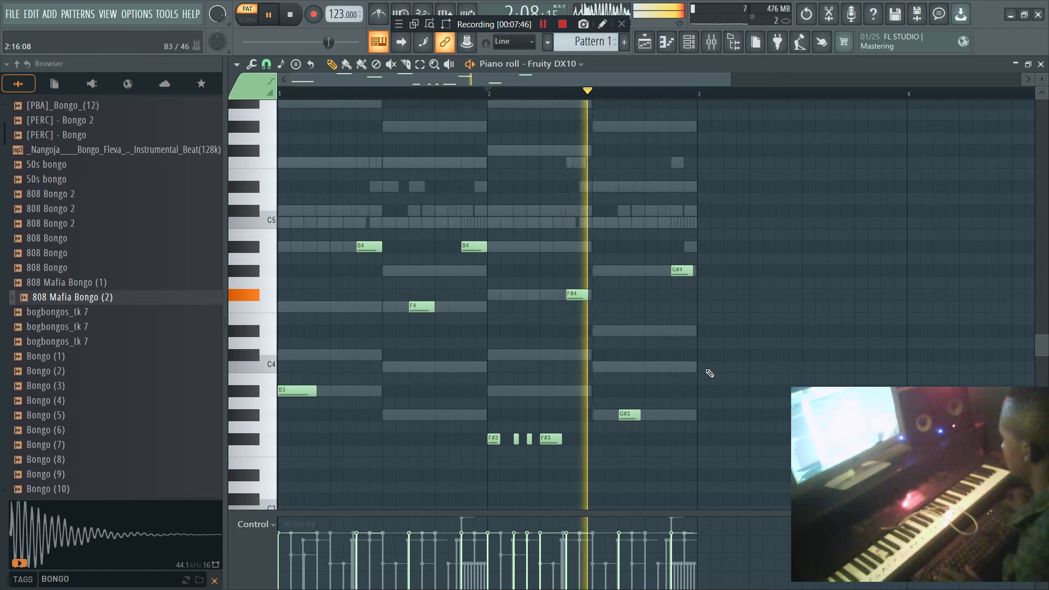
In bar 1, lower the step 11 note to F3 and the step 15 note to F4.
left_click_drag(420, 310, 420, 371)
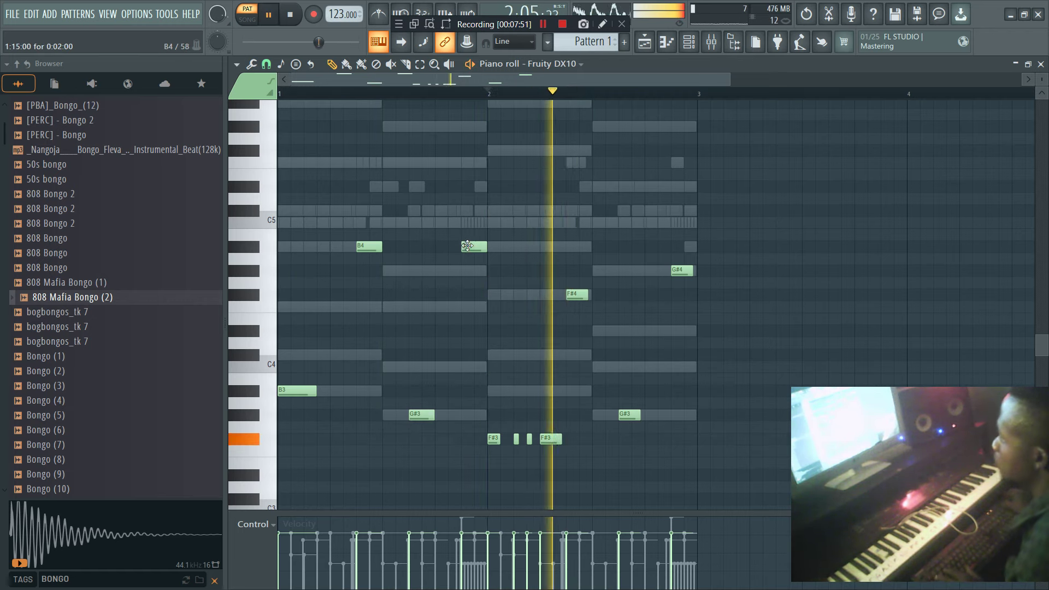
left_click_drag(471, 246, 469, 306)
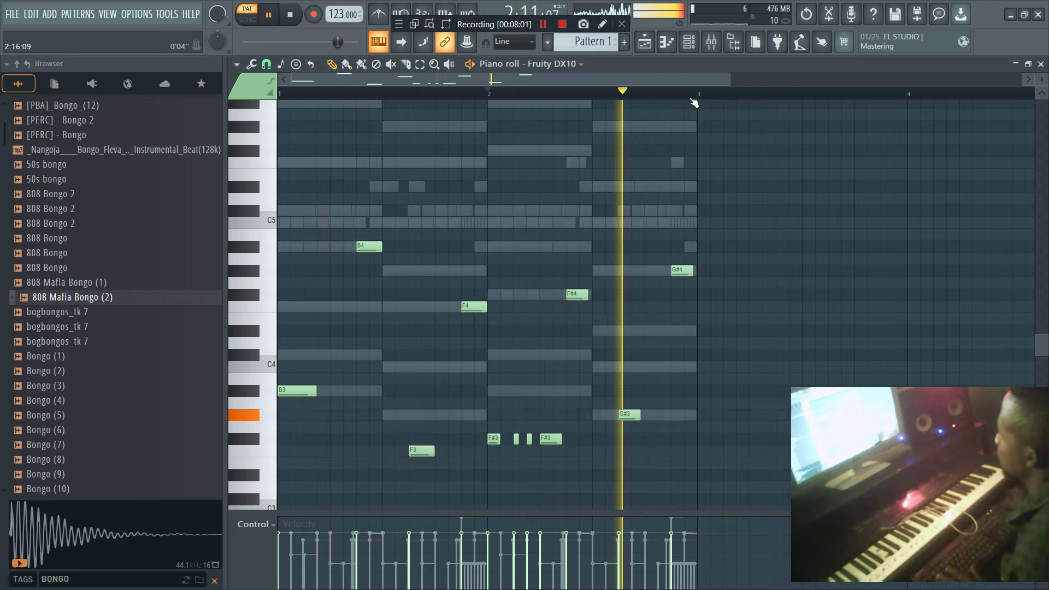
right_click(537, 174)
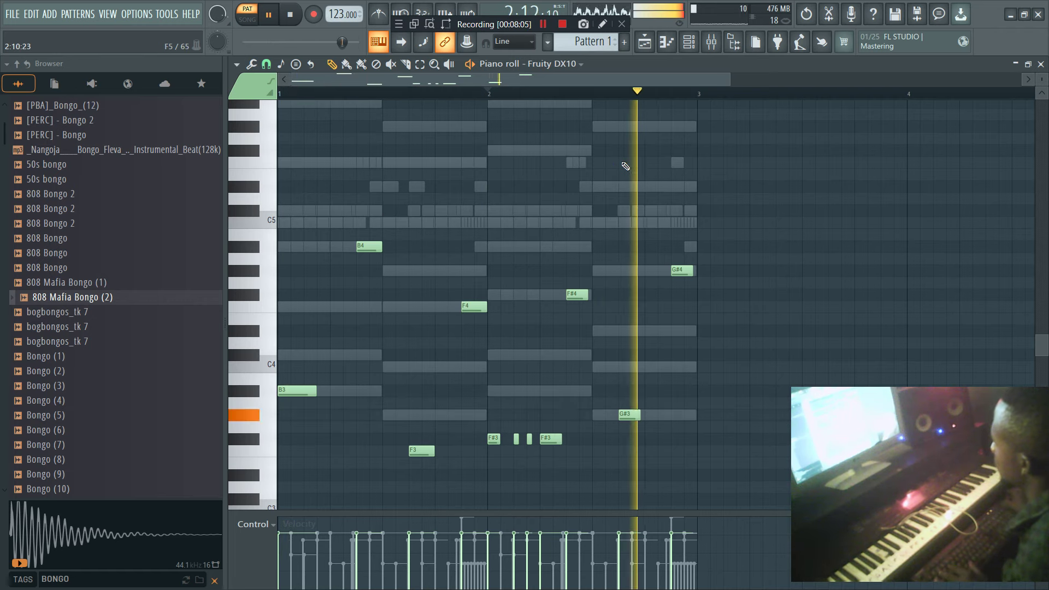
Extend the final G#4 note to the end of bar 2 and discard the stray D#5 note in bar 3.
left_click_drag(691, 271, 696, 271)
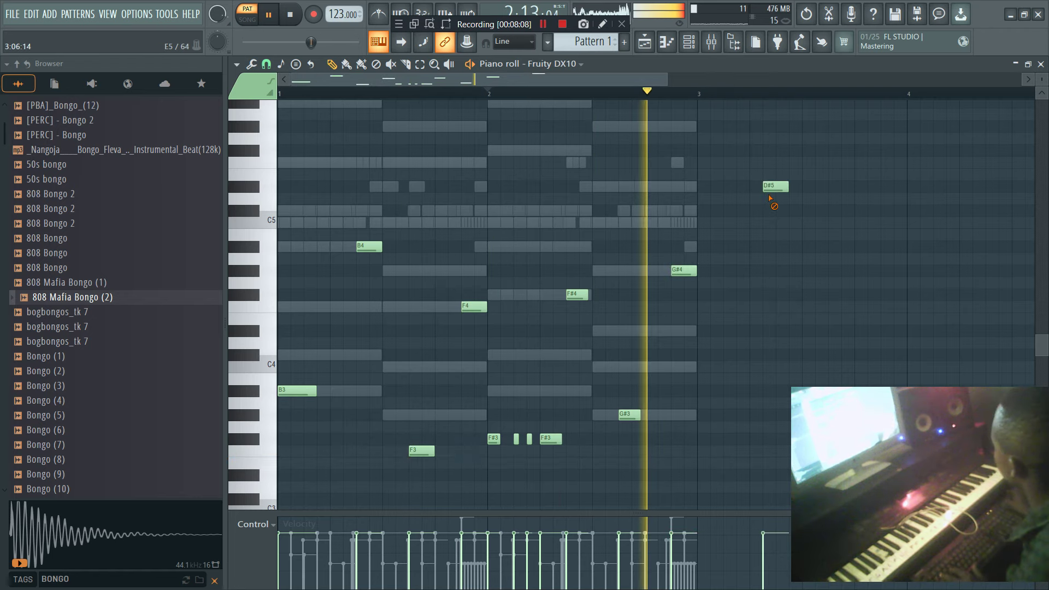
left_click(690, 43)
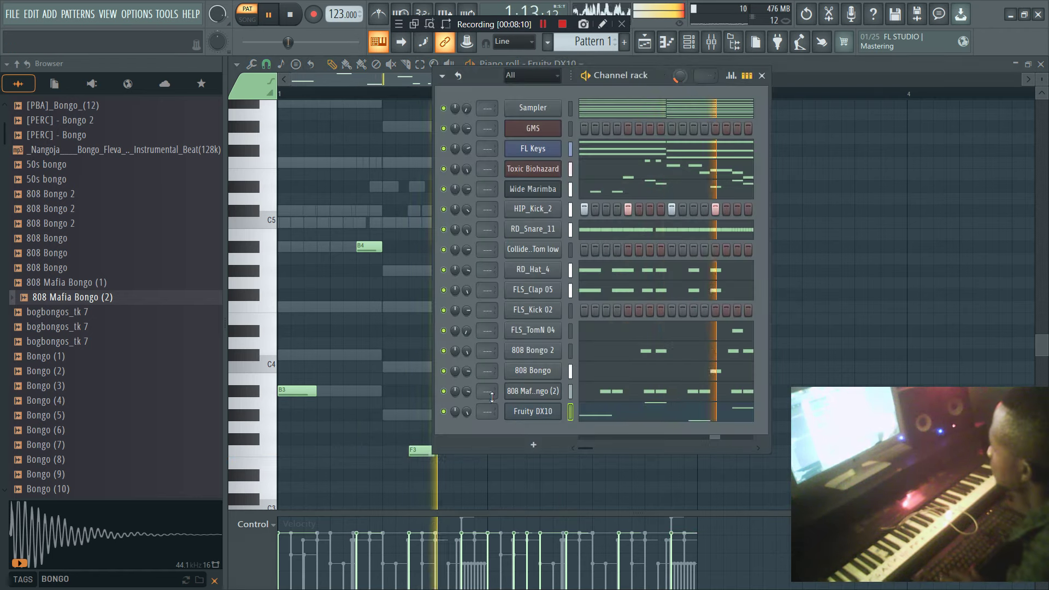
Lower the bar 1 note on step 7 to F4 and add a two-step A4 note on step 7 of bar 2.
left_click(369, 247)
left_click_drag(367, 249, 367, 308)
left_click(383, 274)
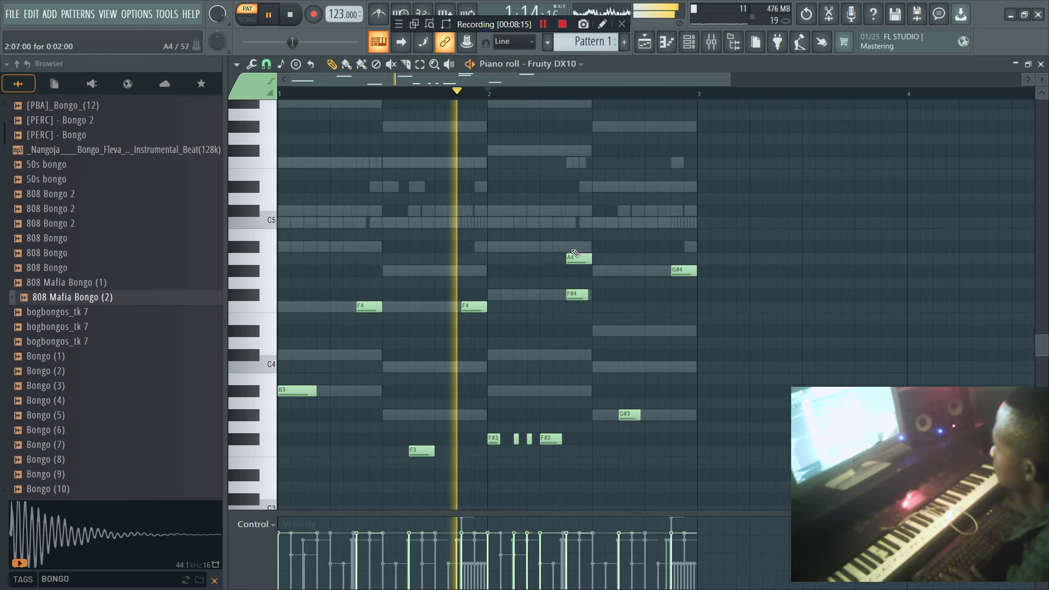
Show the channel rack and solo the Toxic Biohazard channel.
left_click(689, 43)
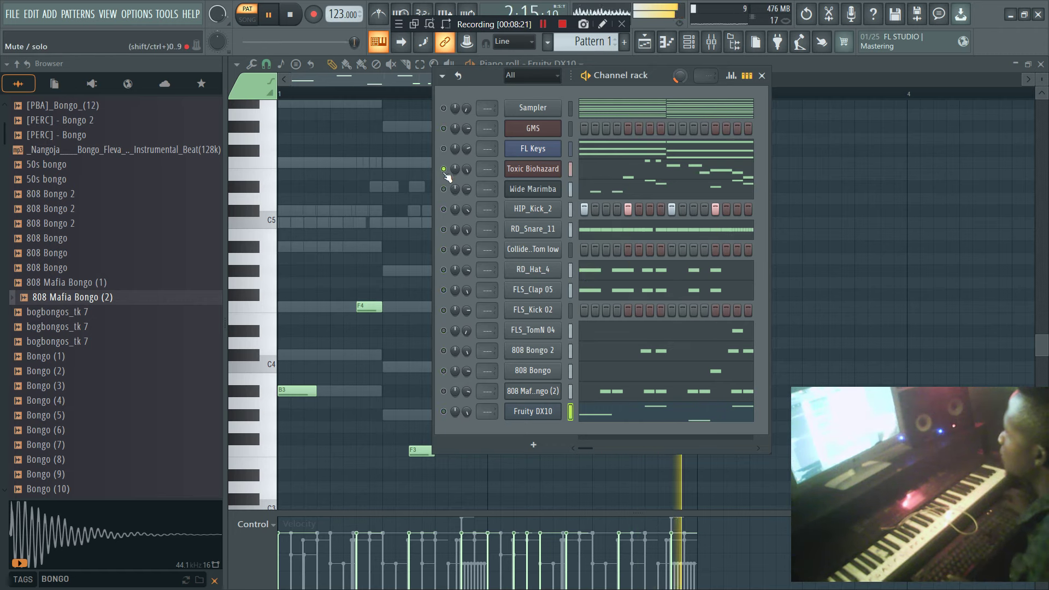
Audition the Wide Marimba together with Toxic Biohazard, and restore playback of all channels.
left_click(444, 189)
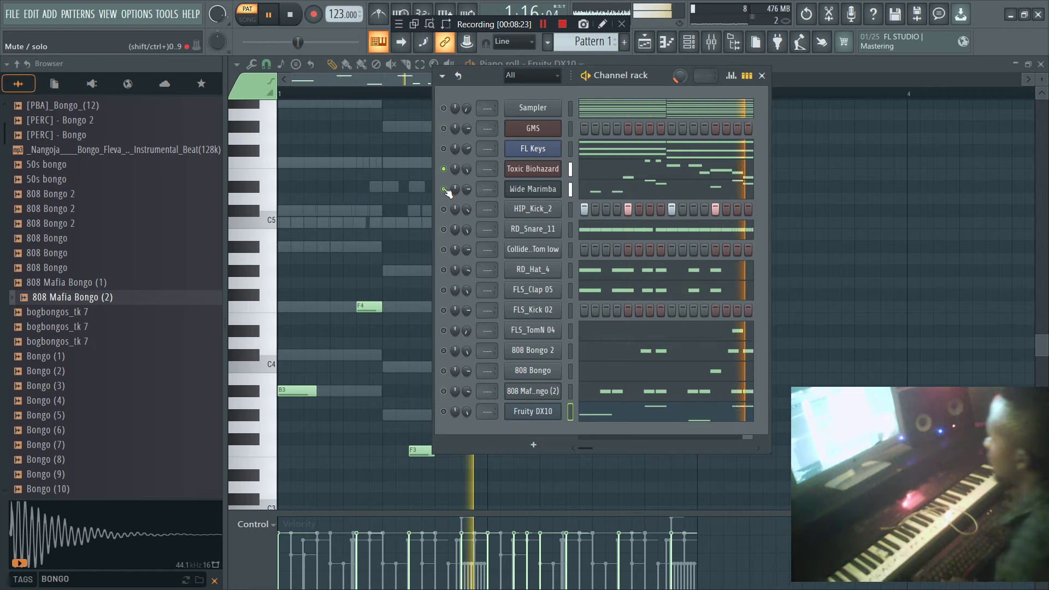
right_click(445, 149)
right_click(446, 148)
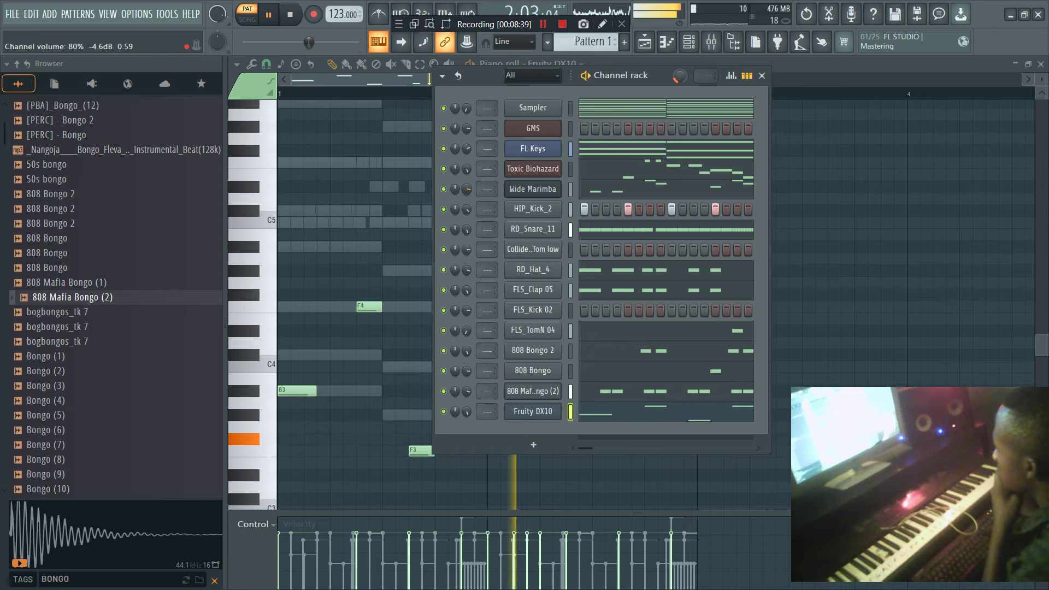
Clone the Wide Marimba channel and load the Brighter Humbucker Xtra preset from the Essential Guitars pack.
right_click(519, 188)
left_click(590, 297)
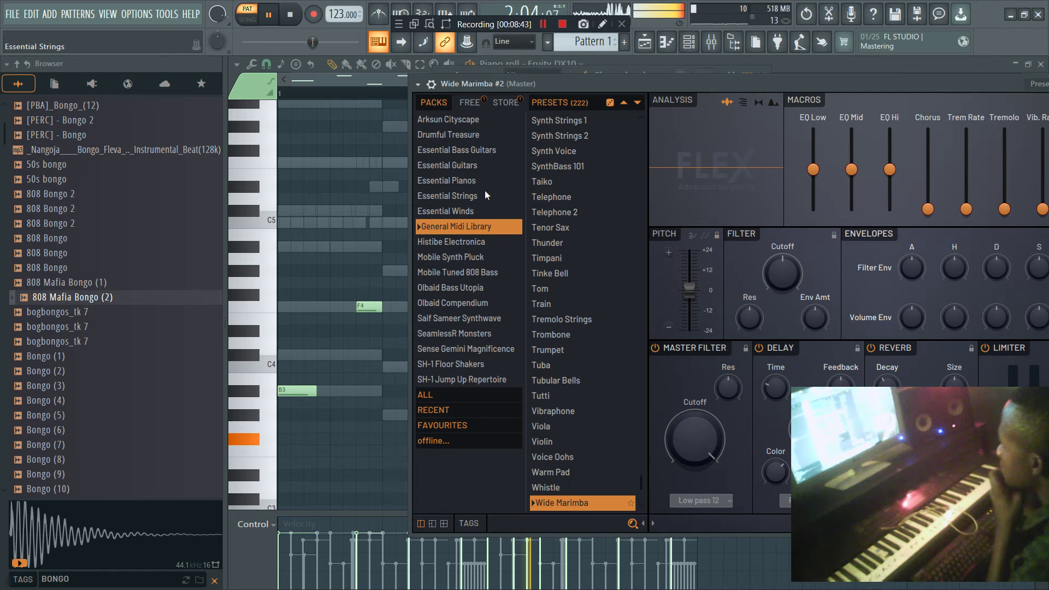
left_click(473, 166)
left_click(606, 195)
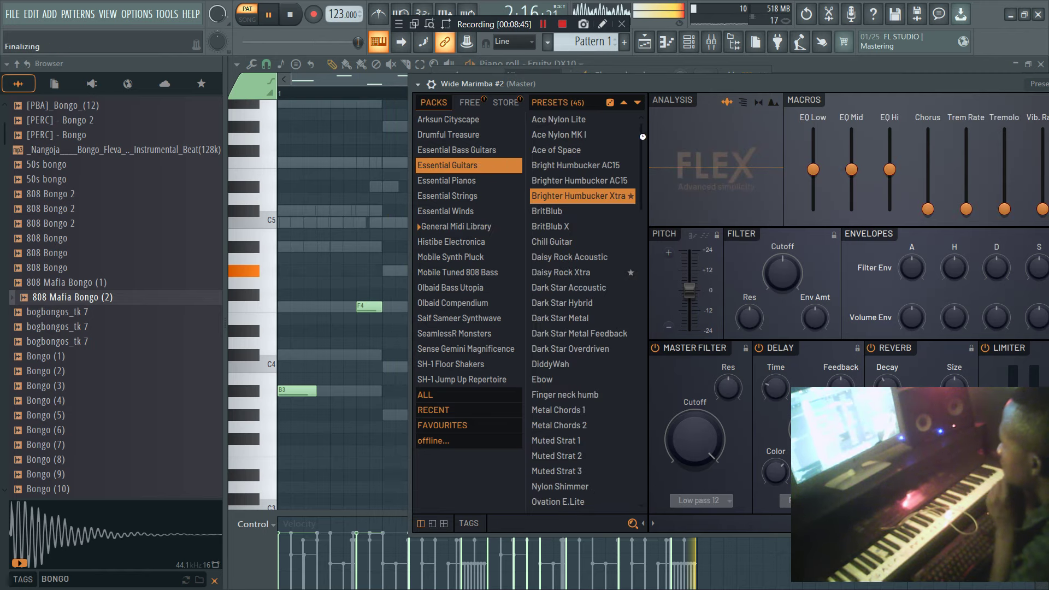
In Brighter Humbucker Xtra's piano roll, place two-step notes F5, F5, D#5, F5, D#5 in bar 1 and F#5, F#5 in bar 2.
left_click(689, 42)
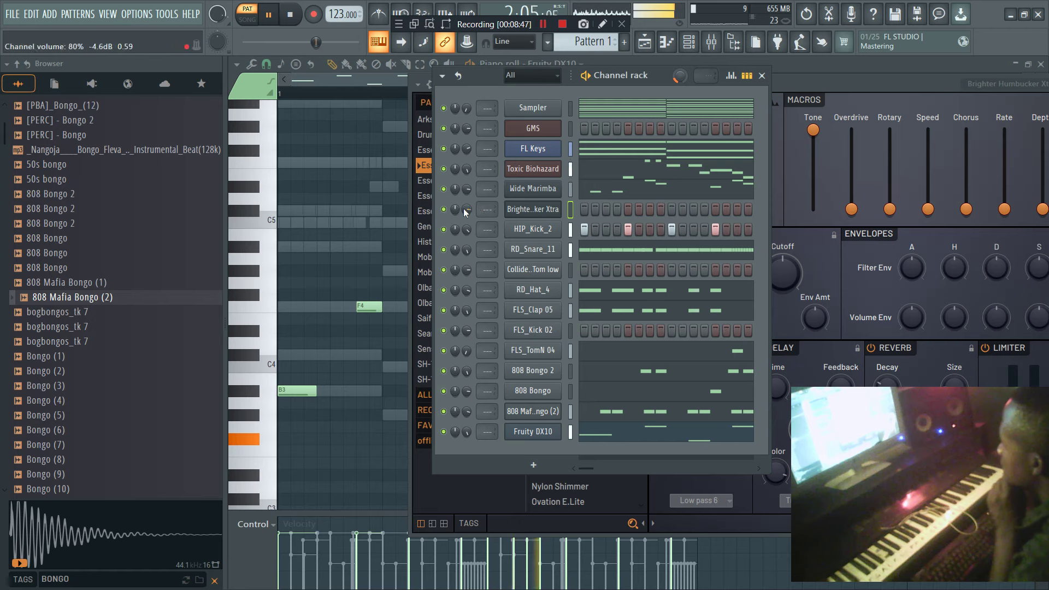
right_click(559, 205)
left_click(579, 208)
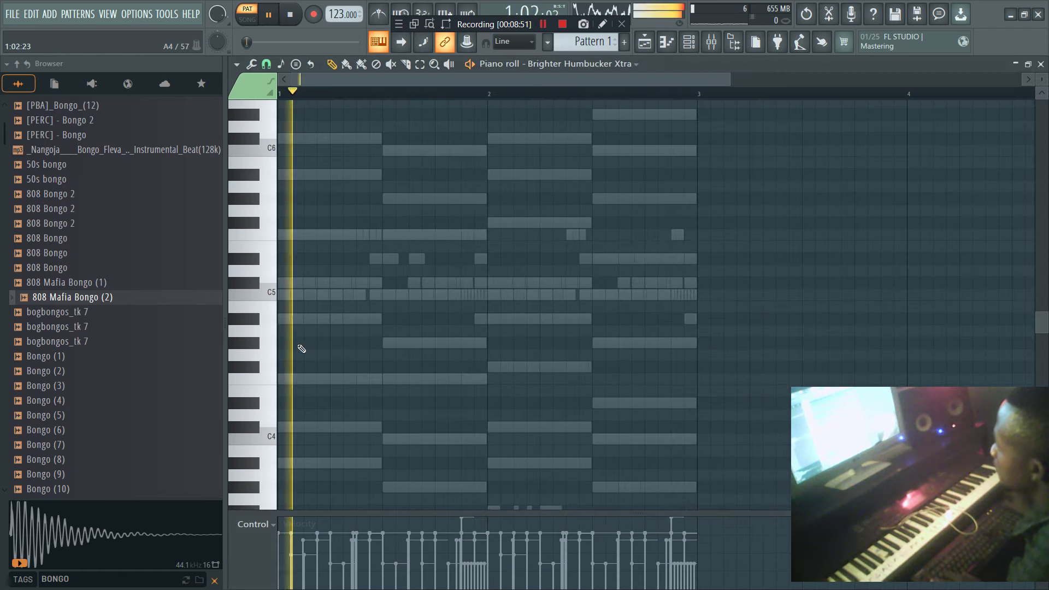
key("space")
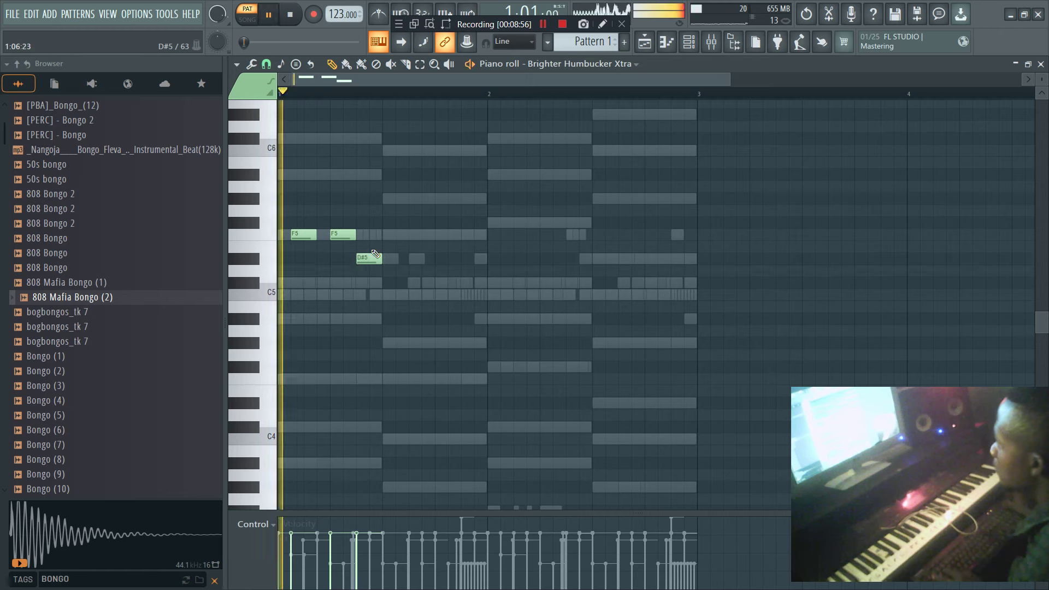
key("space")
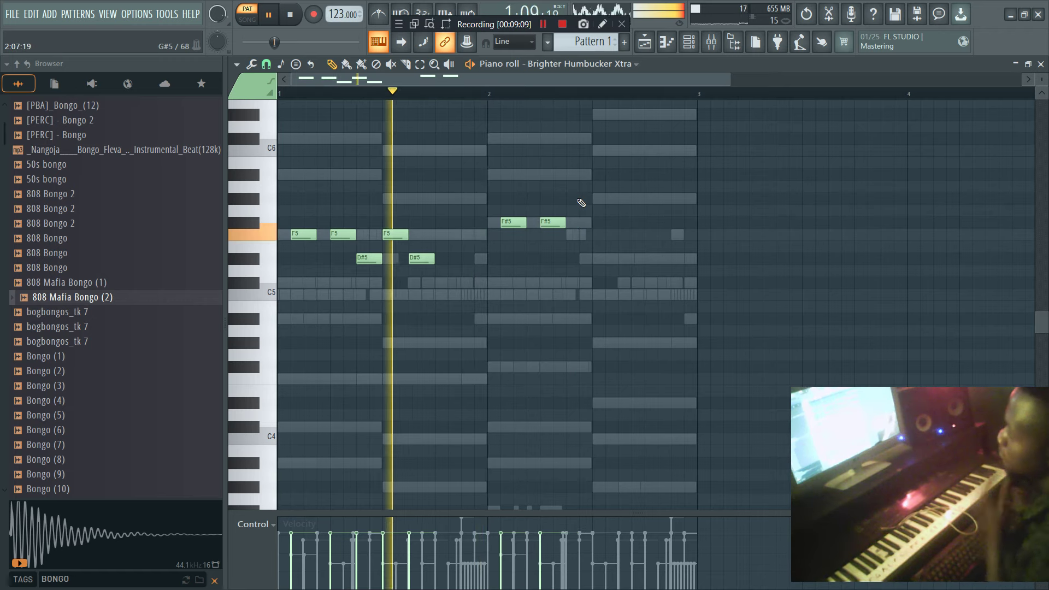
In bar 2, add a one-step F5 note on step 8 and a two-step D#5 note on step 11.
left_click(603, 260)
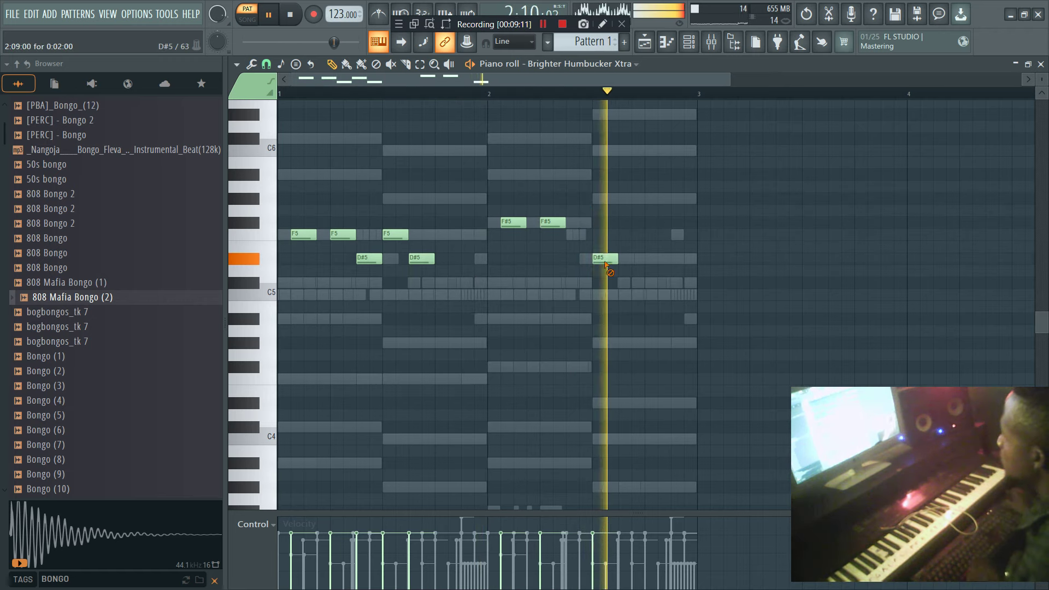
left_click_drag(603, 235, 594, 230)
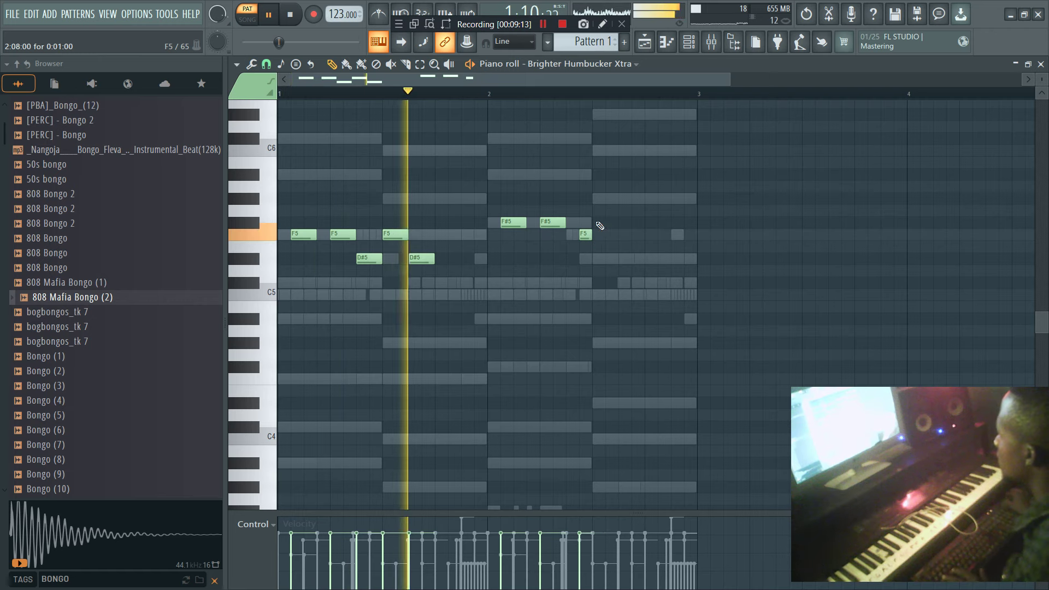
left_click(606, 259)
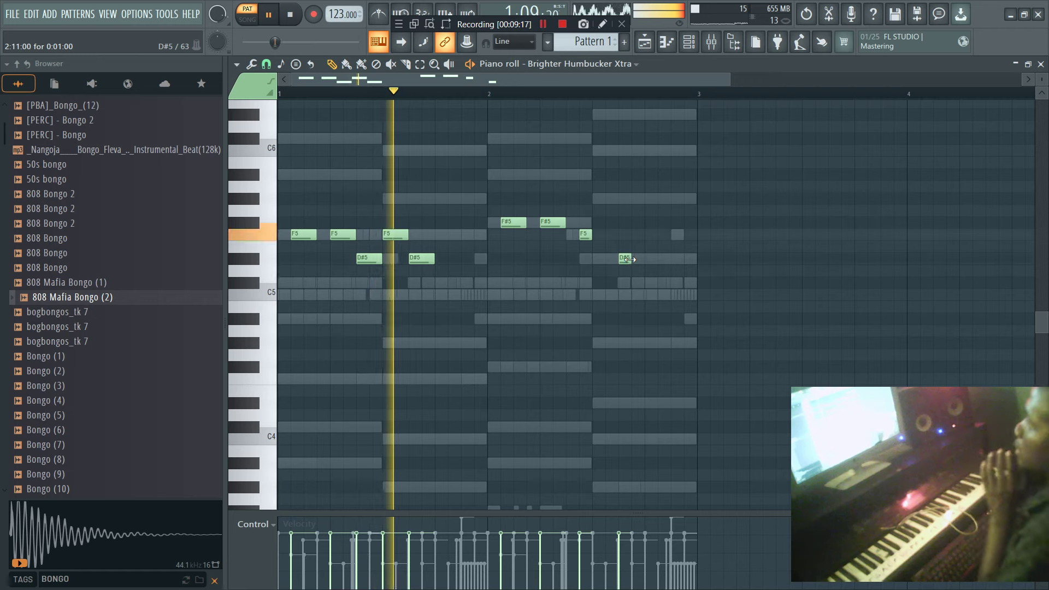
left_click_drag(630, 259, 644, 258)
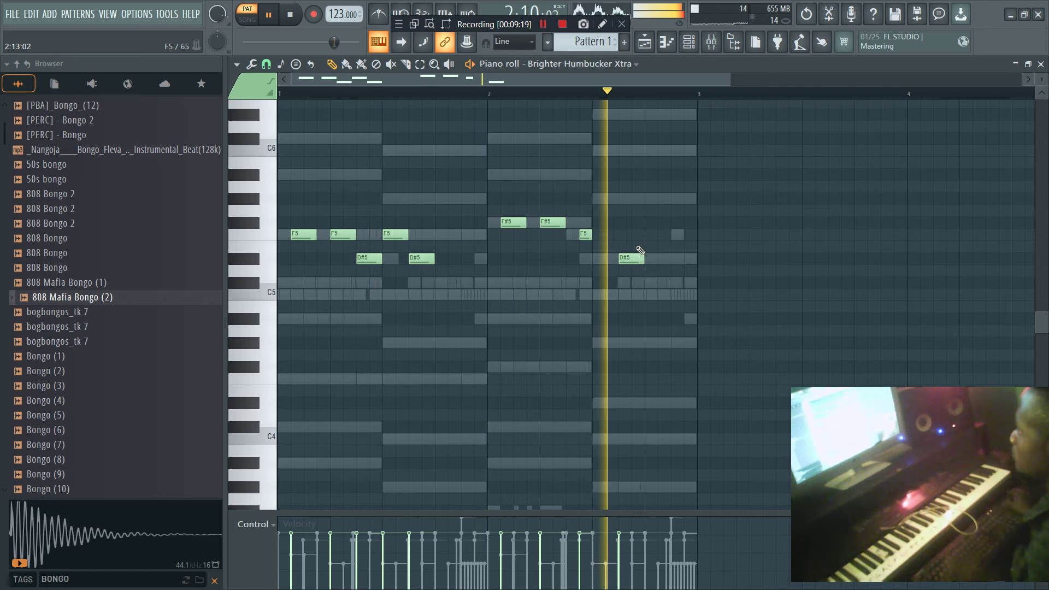
left_click(623, 211)
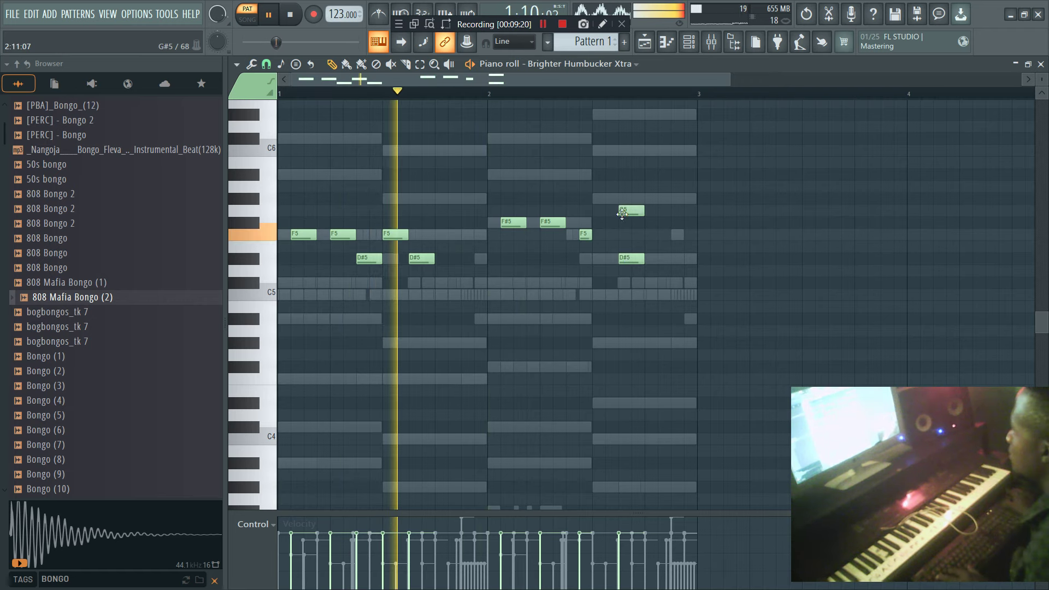
left_click(607, 293)
right_click(638, 213)
left_click_drag(630, 294, 617, 294)
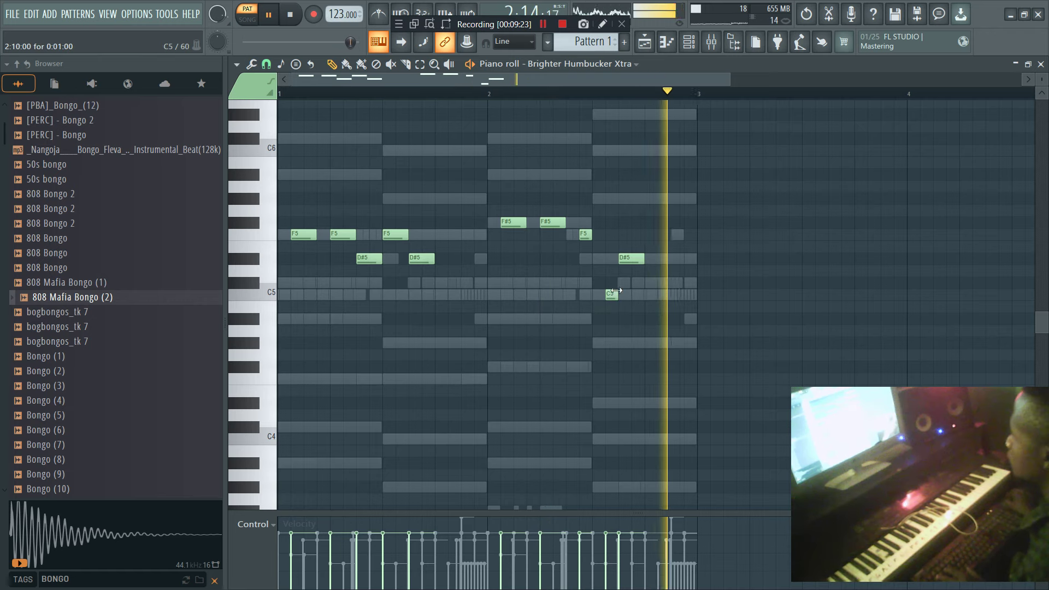
left_click(647, 212)
right_click(646, 215)
right_click(650, 211)
right_click(607, 293)
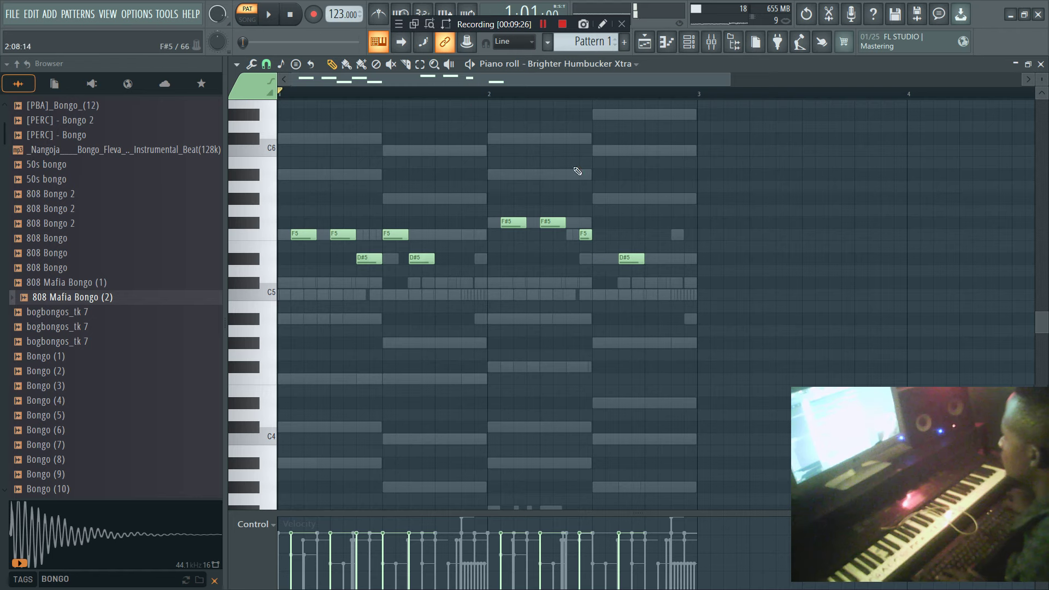
Finish bar 2 with one-step D#5 on step 9, C#5 on step 11, two-step C5 on step 13 and one-step C#5 on step 16.
left_click(596, 259)
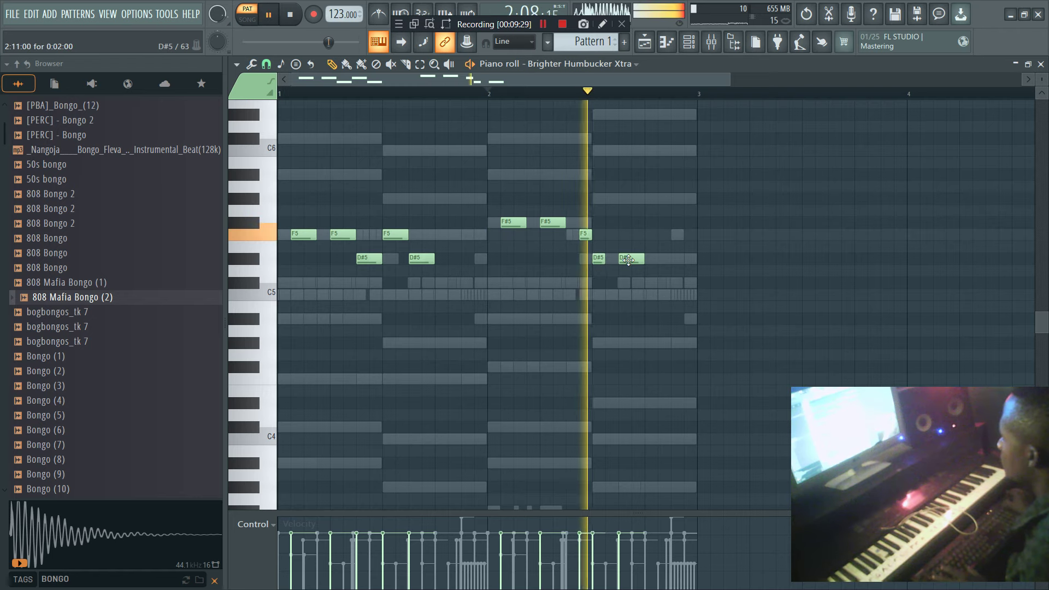
left_click(666, 295)
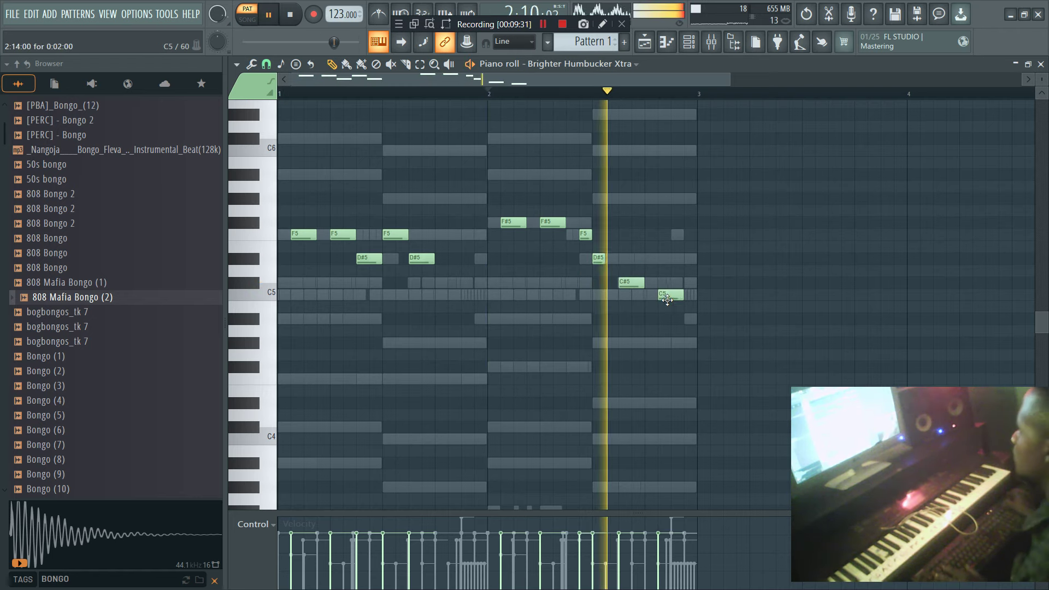
key("space")
left_click_drag(667, 298, 690, 281)
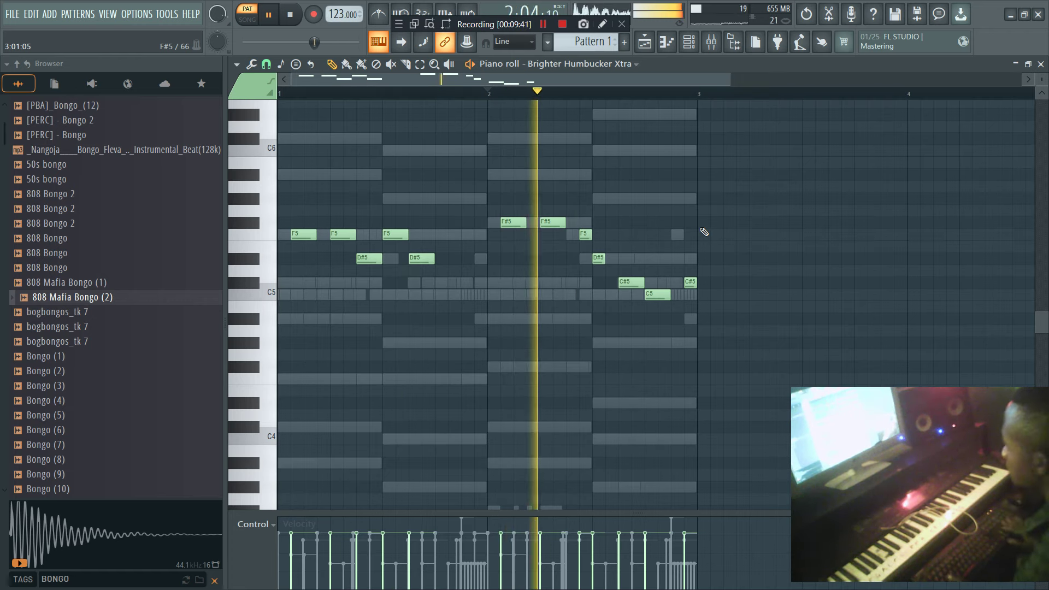
Transpose the whole guitar melody up one octave, and set the FL Keys channel volume to 78%.
key("ctrl+Up")
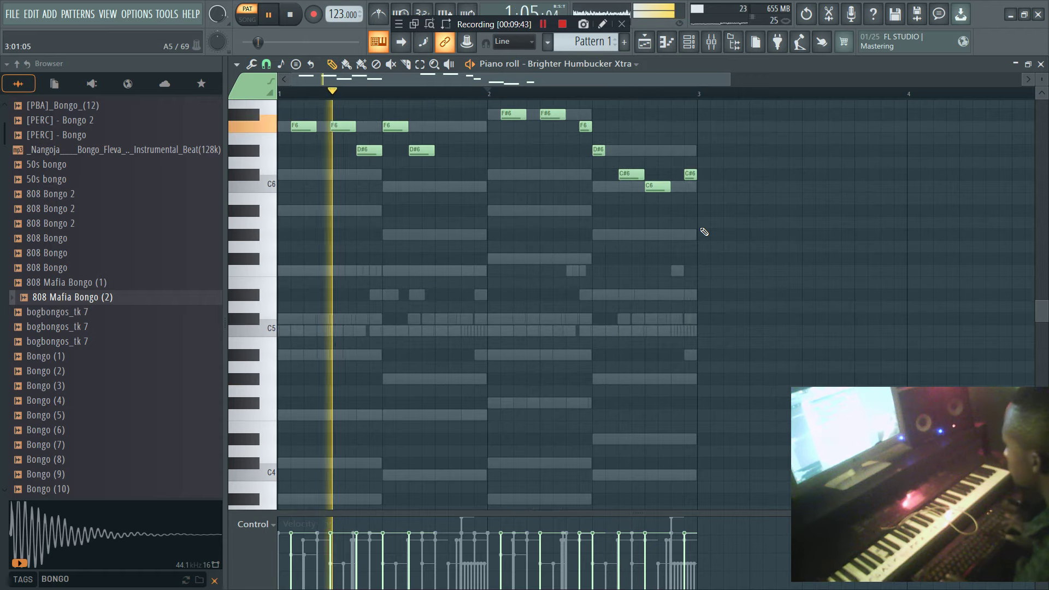
scroll(704, 231, "up", 3)
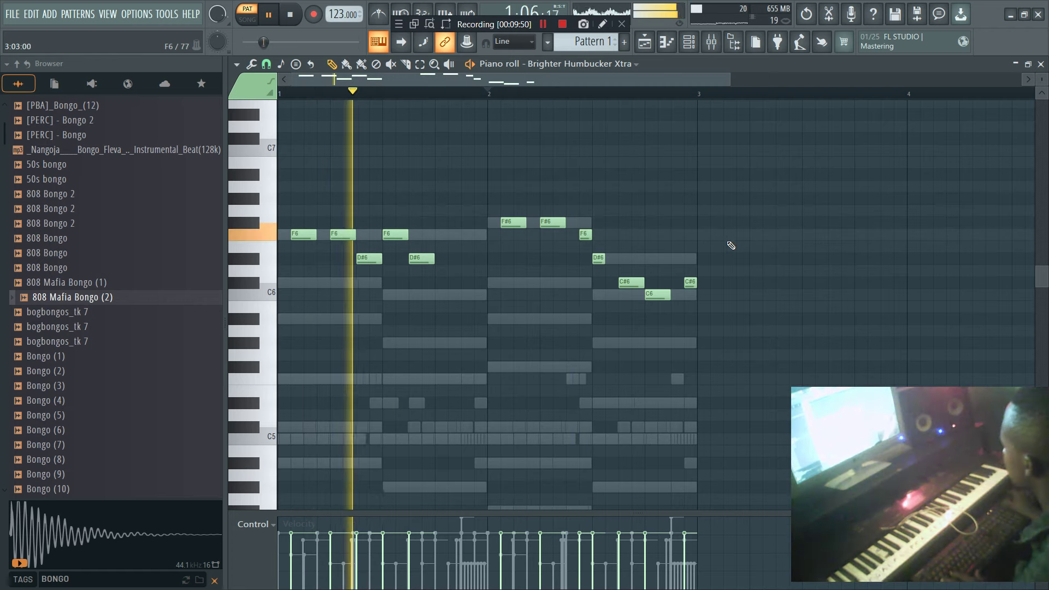
left_click(689, 44)
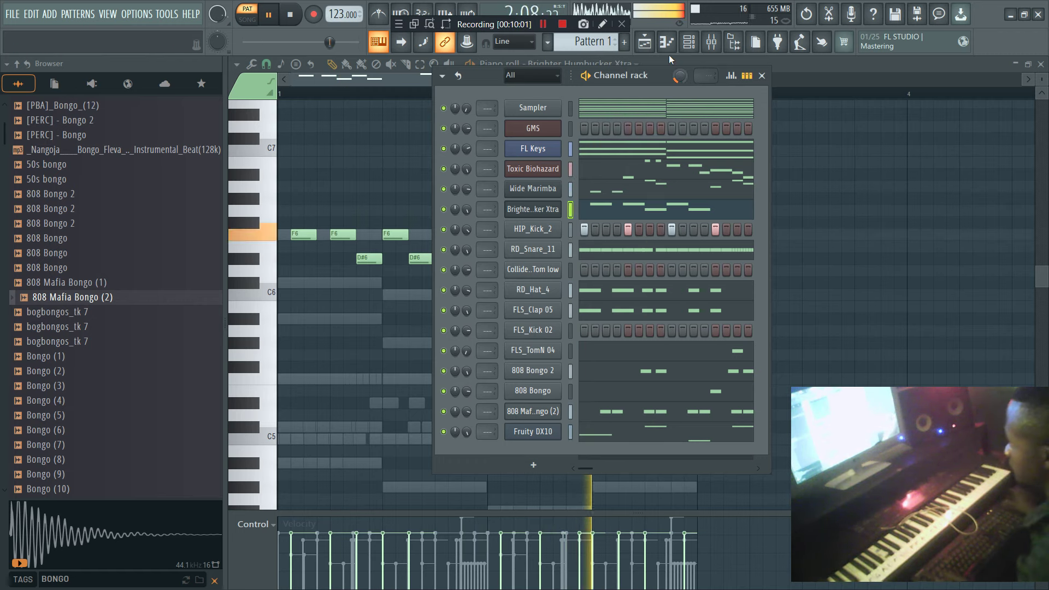
scroll(470, 153, "up", 2)
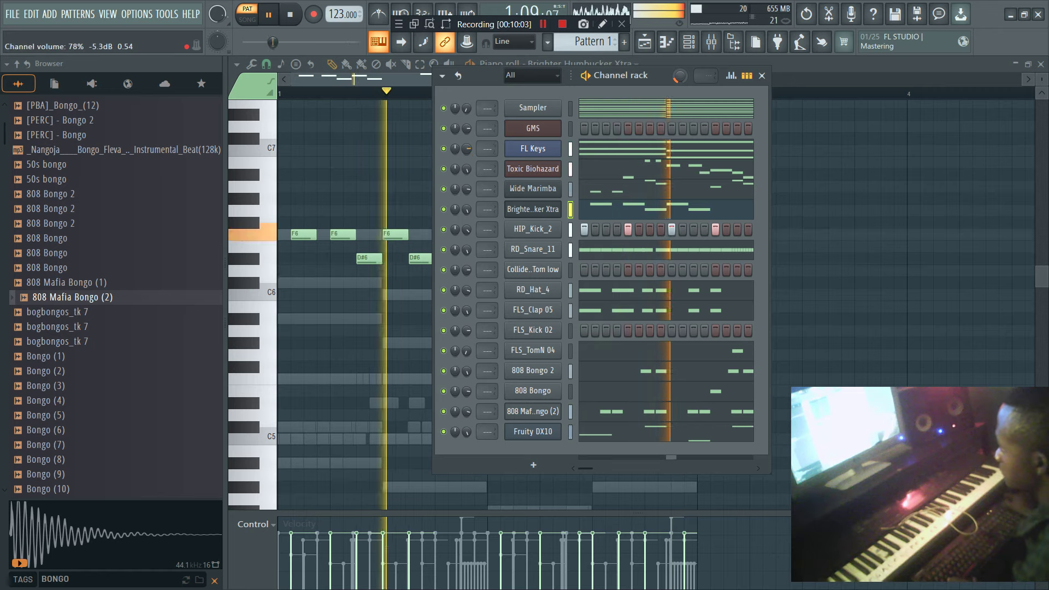
In bar 1, add a one-step B5 note on step 1 and two-step notes C6 on step 13 and C#6 on step 16.
left_click(281, 319)
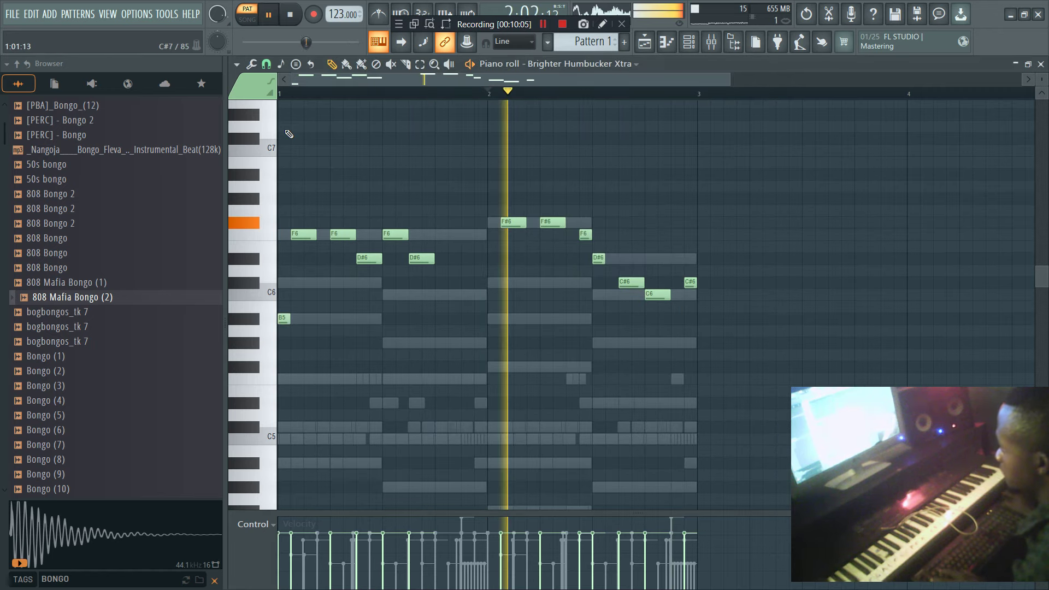
scroll(293, 115, "up", 1)
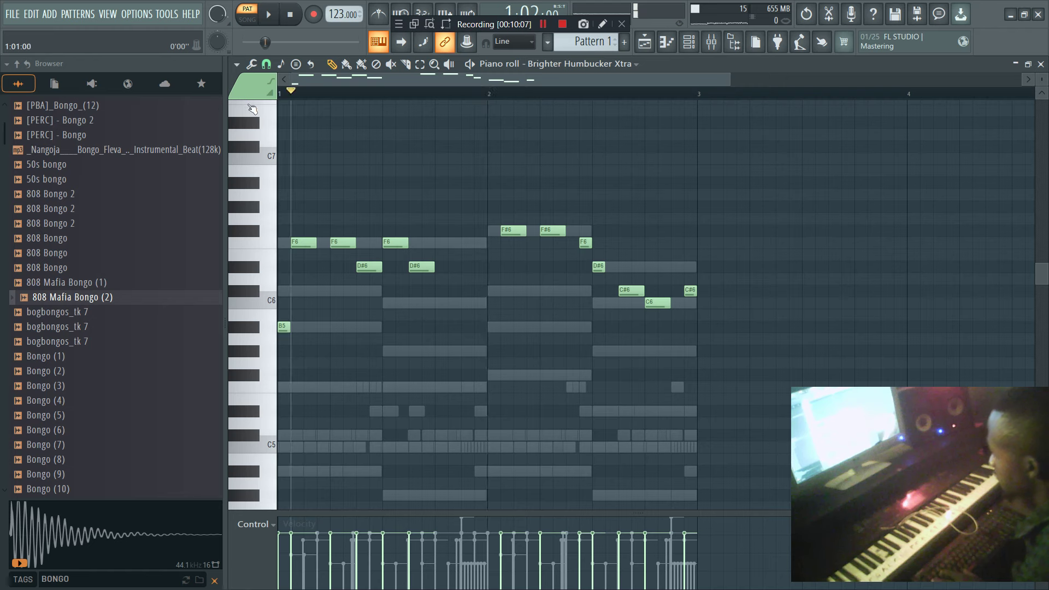
key("space")
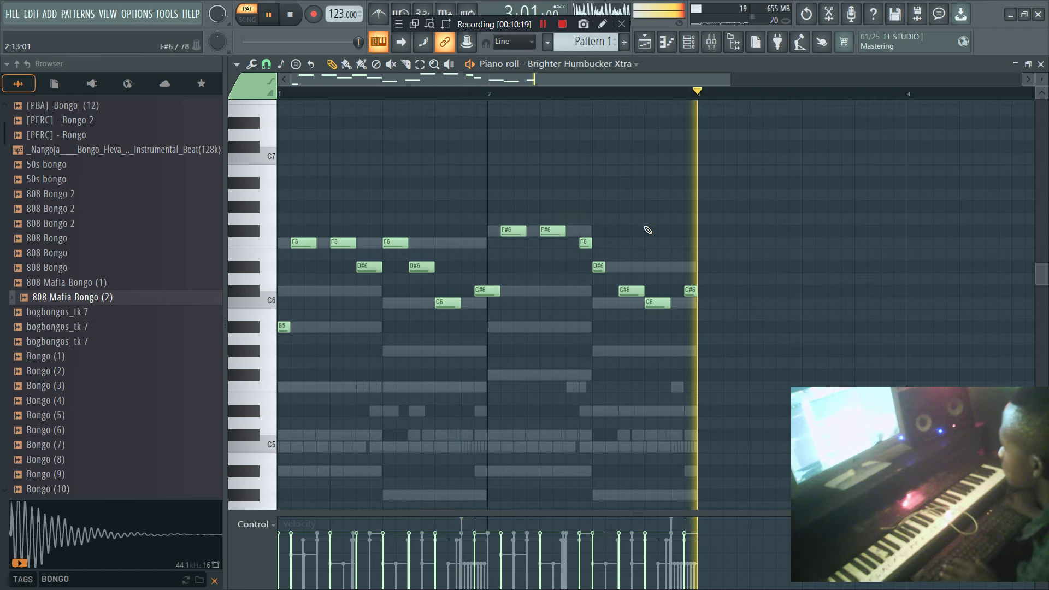
Mute the Toxic Biohazard channel to hear the guitar part without it.
key("F6")
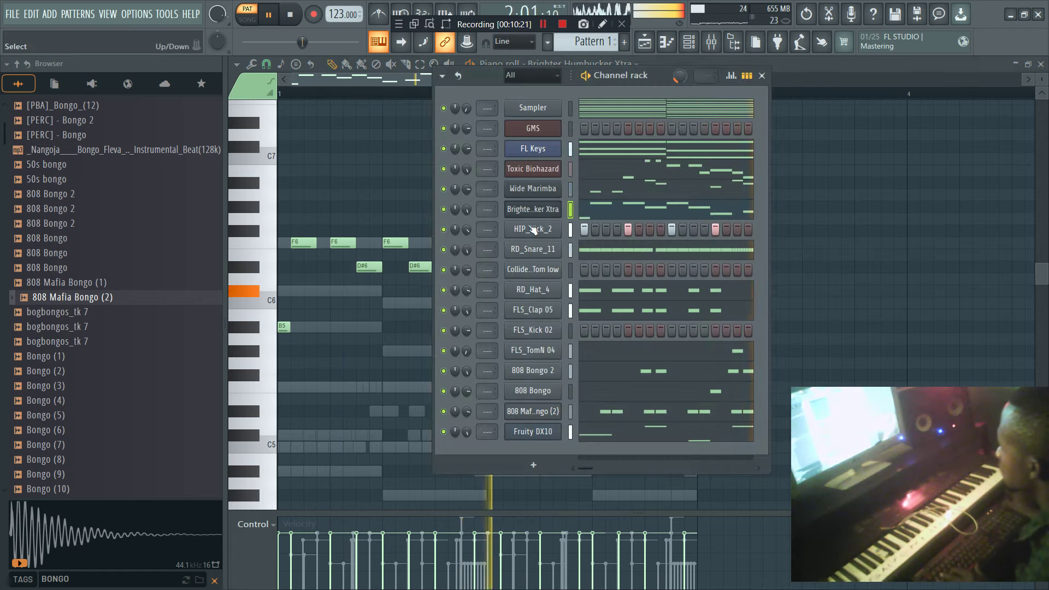
left_click(443, 169)
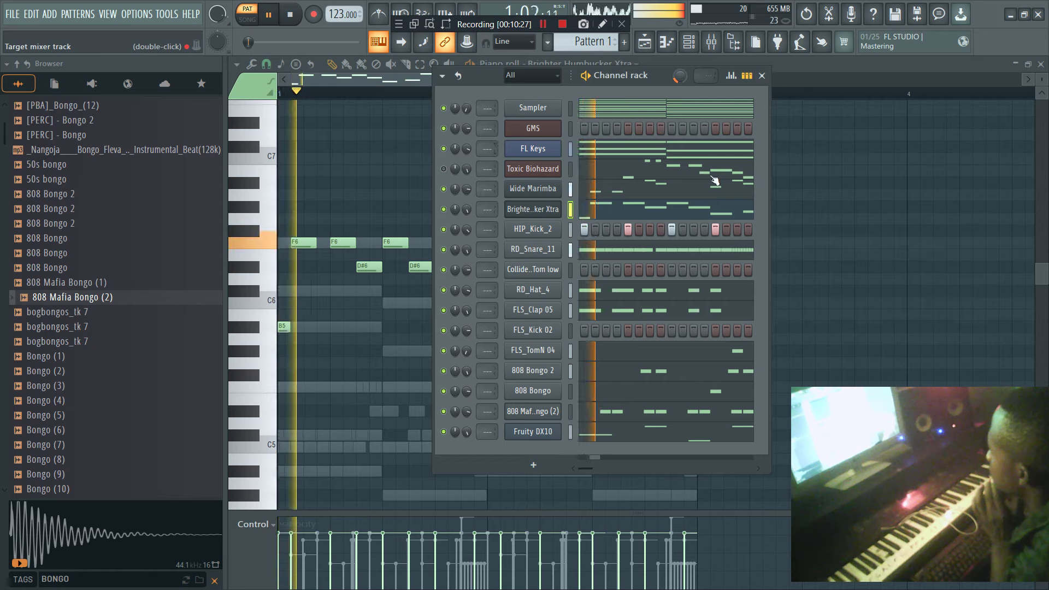
Lengthen the C6 note on step 13 of bar 1 and the F#6 note on step 5 of bar 2 to three steps.
left_click(841, 155)
right_click(838, 157)
left_click(805, 185)
right_click(812, 186)
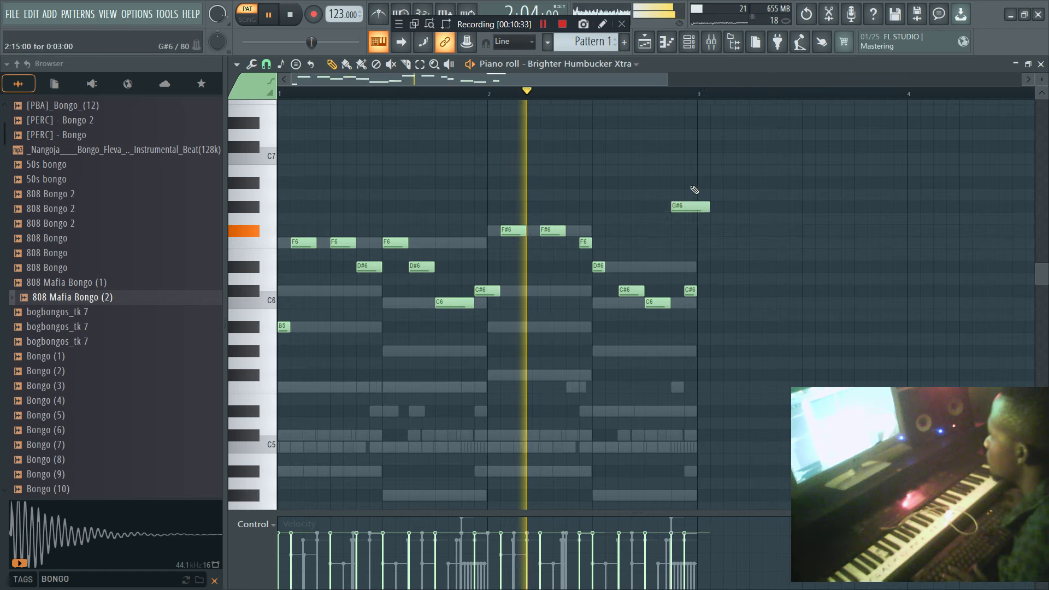
left_click_drag(565, 235, 578, 235)
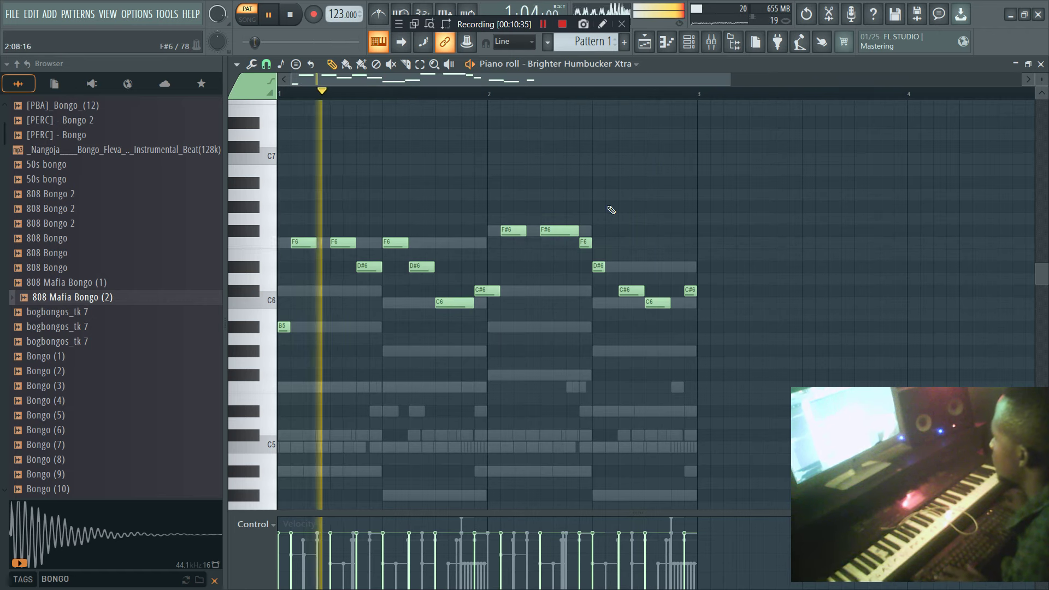
left_click(623, 207)
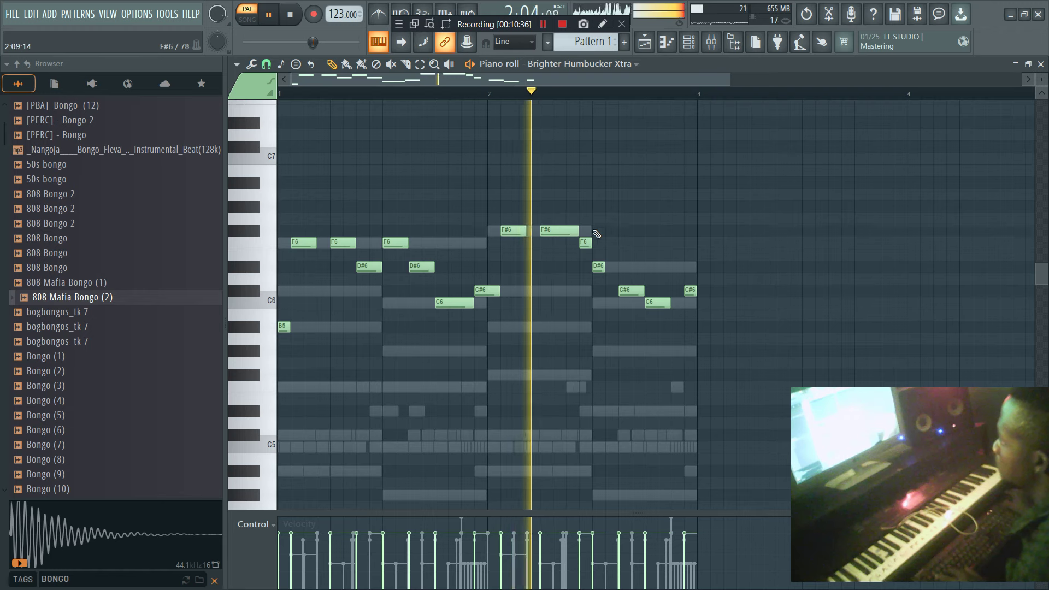
Unmute Toxic Biohazard and set the FL Keys channel volume to 85%.
left_click(688, 41)
left_click(444, 169)
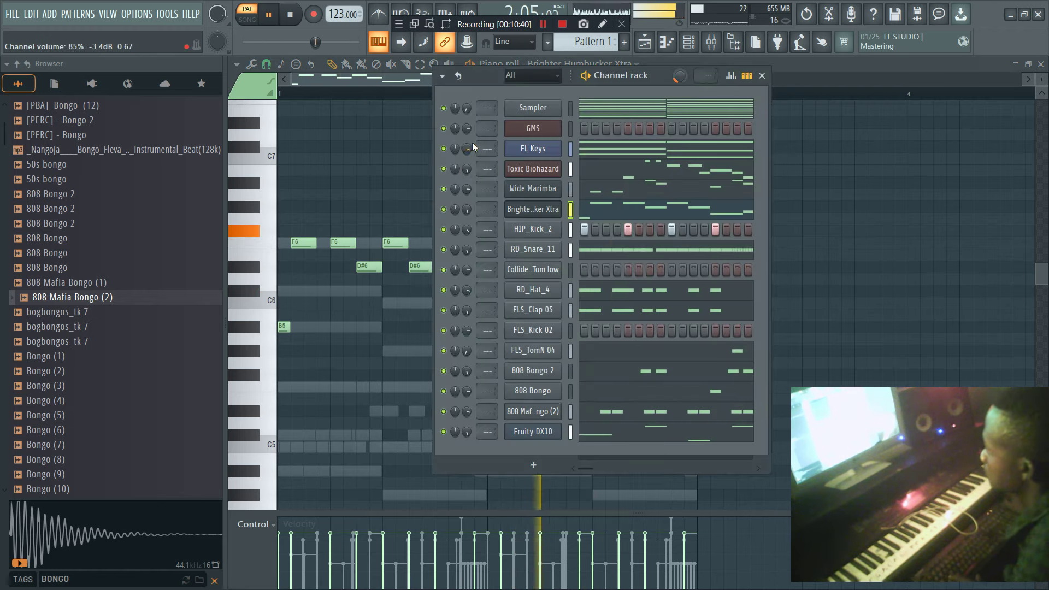
Review the soloed Toxic Biohazard melody with all its piano roll notes selected, and end the solo.
right_click(444, 169)
left_click(621, 172)
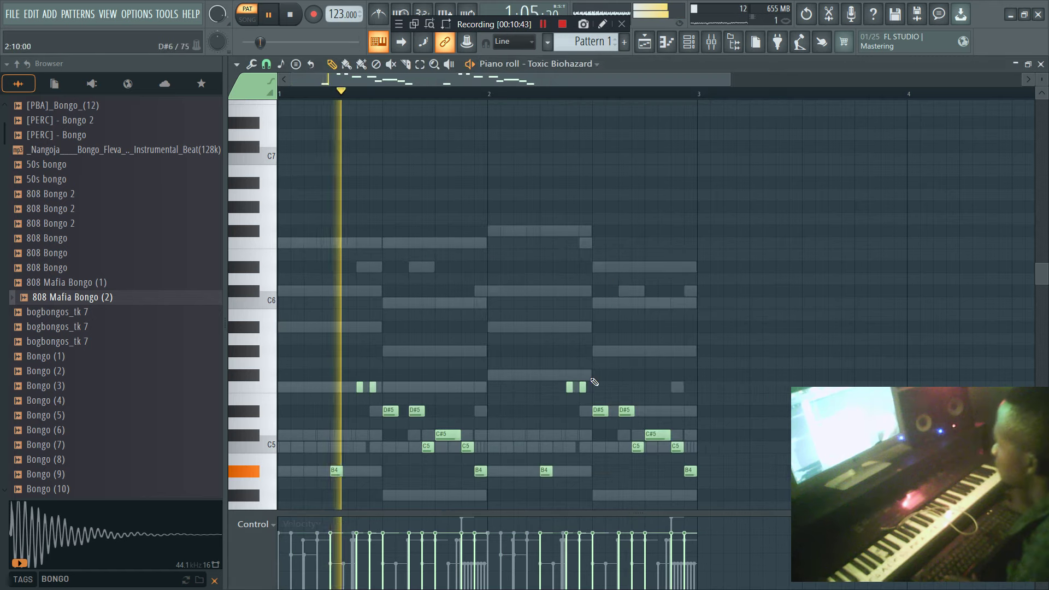
key("ctrl+a")
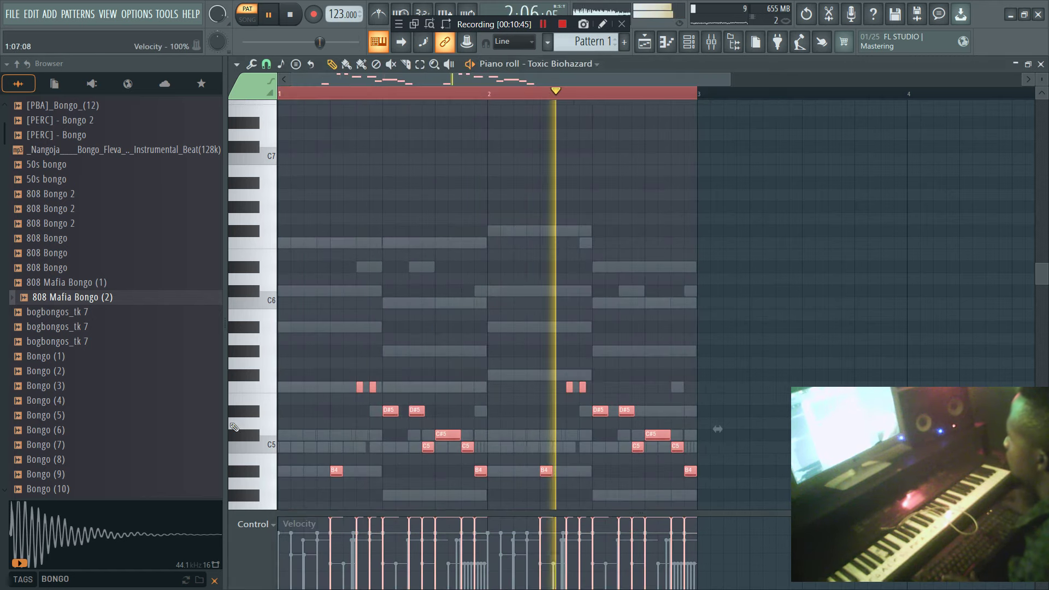
left_click(690, 45)
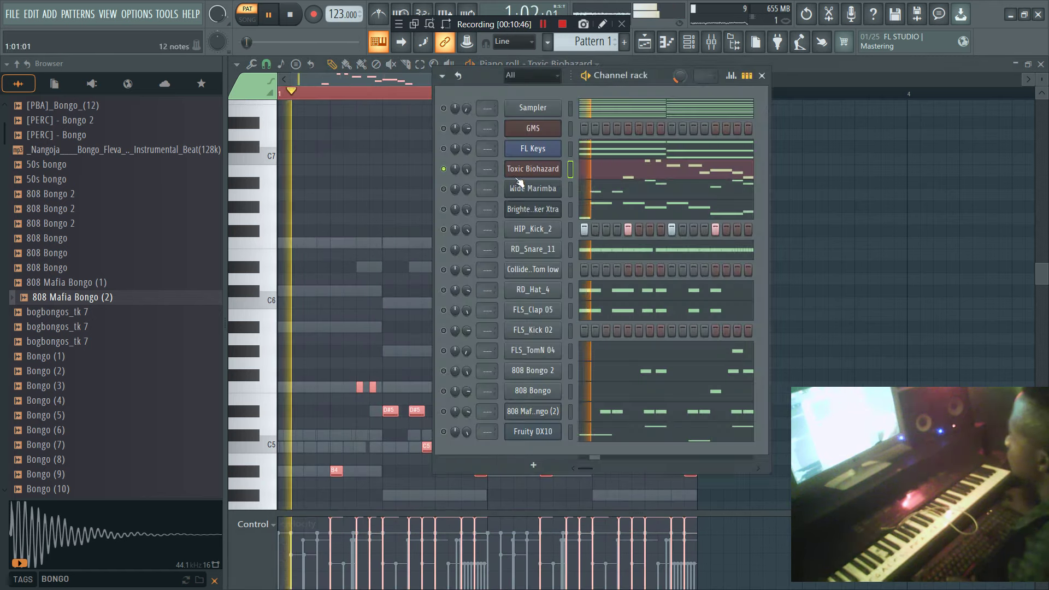
right_click(445, 170)
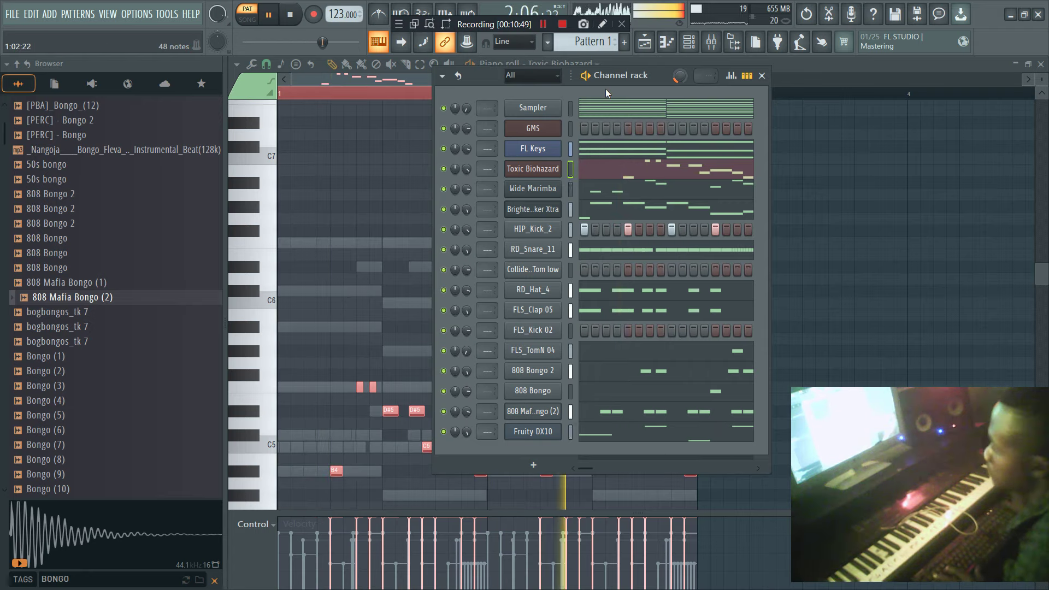
Load the Fruity soft clipper effect in slot 4 of the Master mixer track.
key("F9")
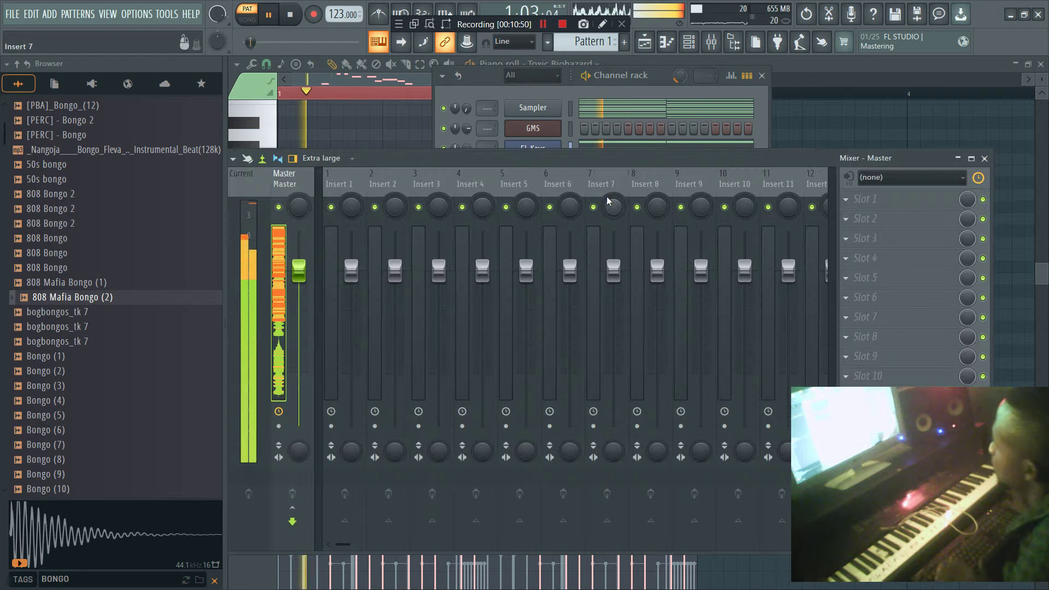
left_click(904, 263)
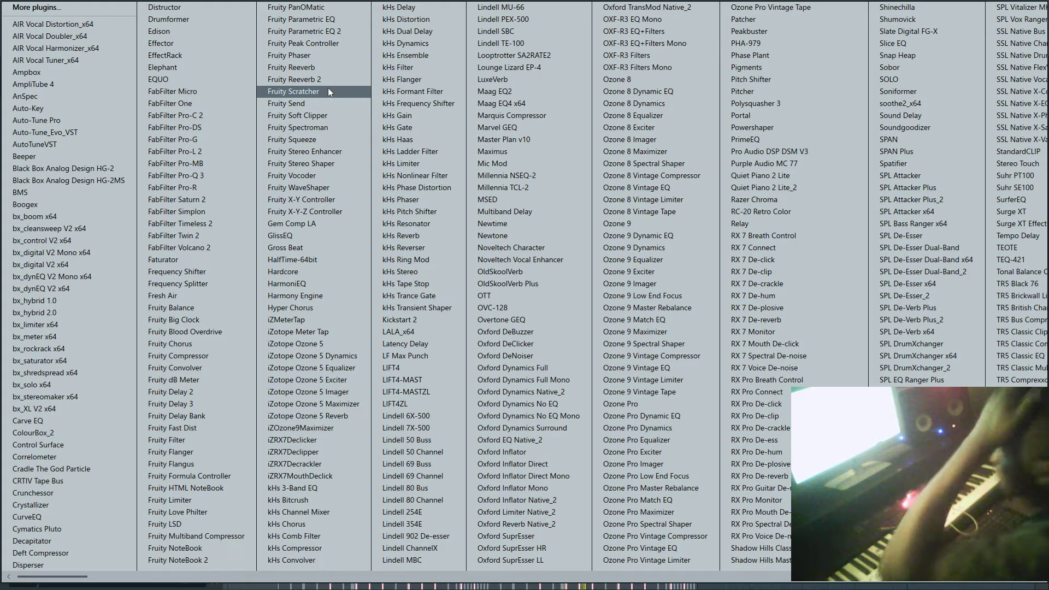
left_click(306, 116)
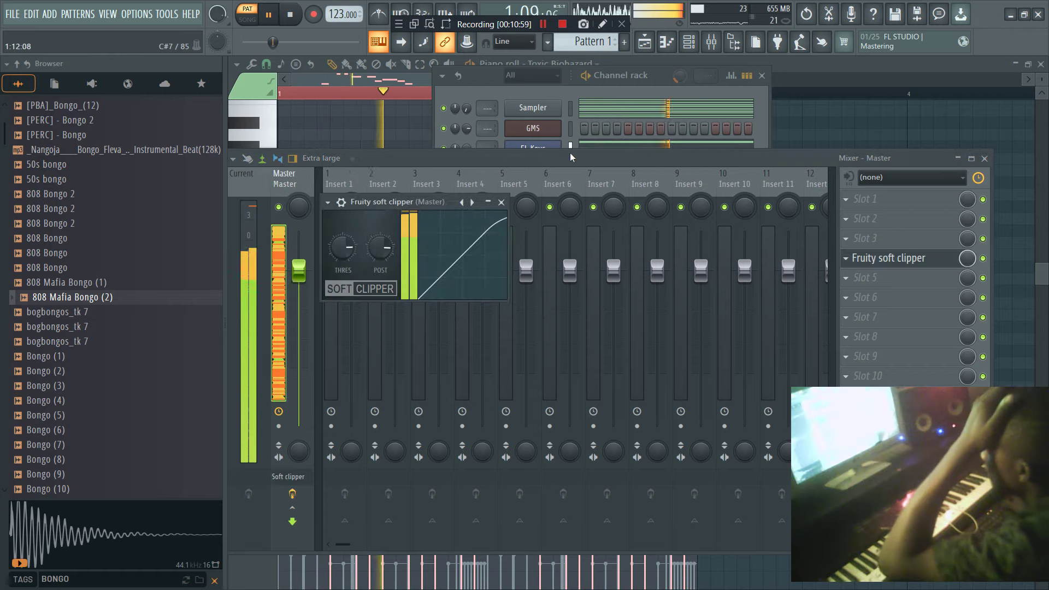
Mute the Brighter Humbucker Xtra channel and raise the lowest FL Keys chord notes one octave, to B5 and G#5.
left_click(630, 83)
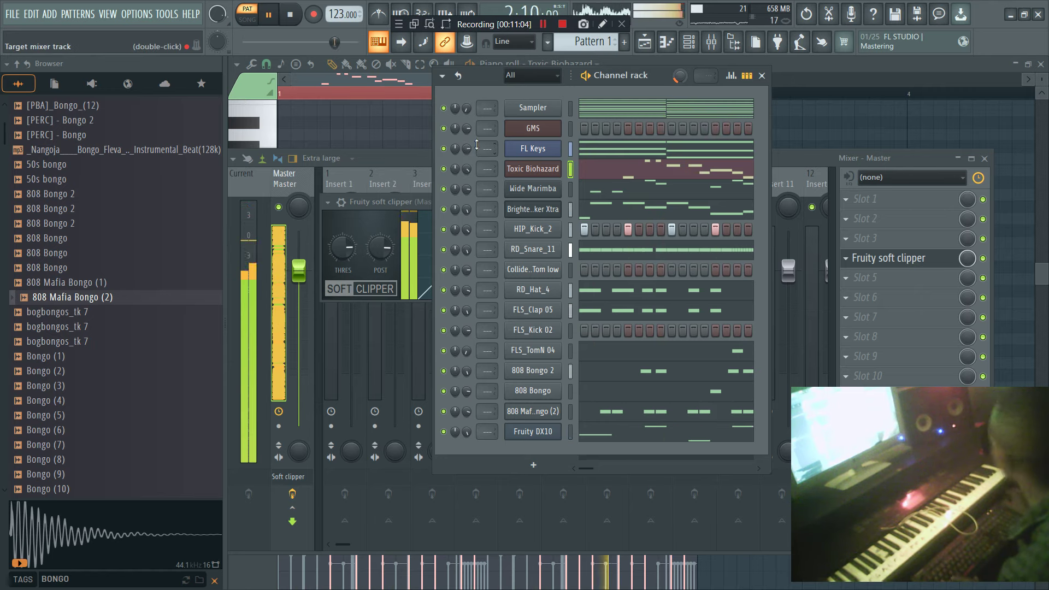
left_click(443, 209)
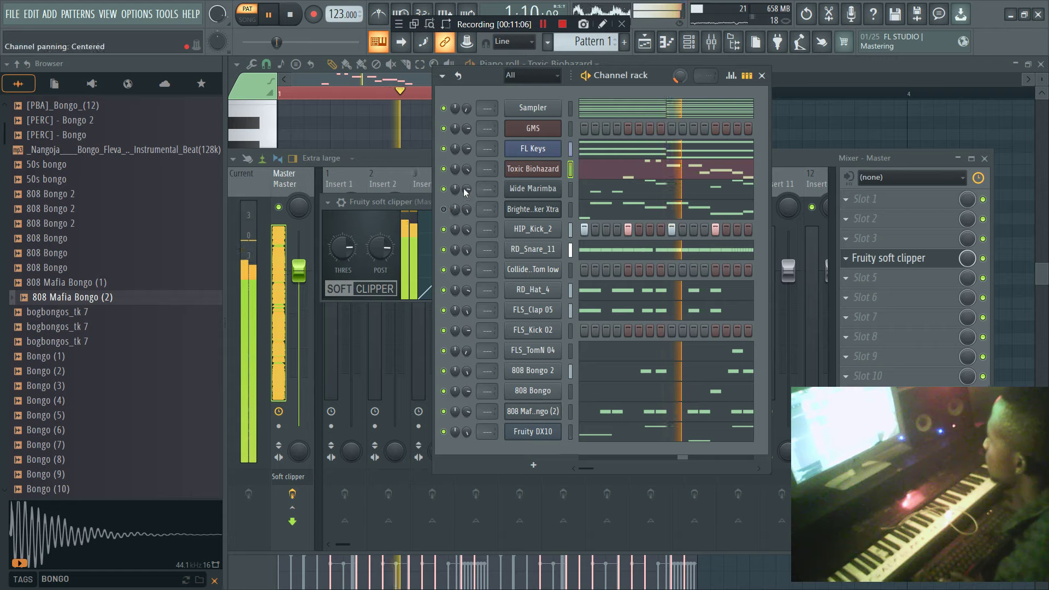
left_click(633, 155)
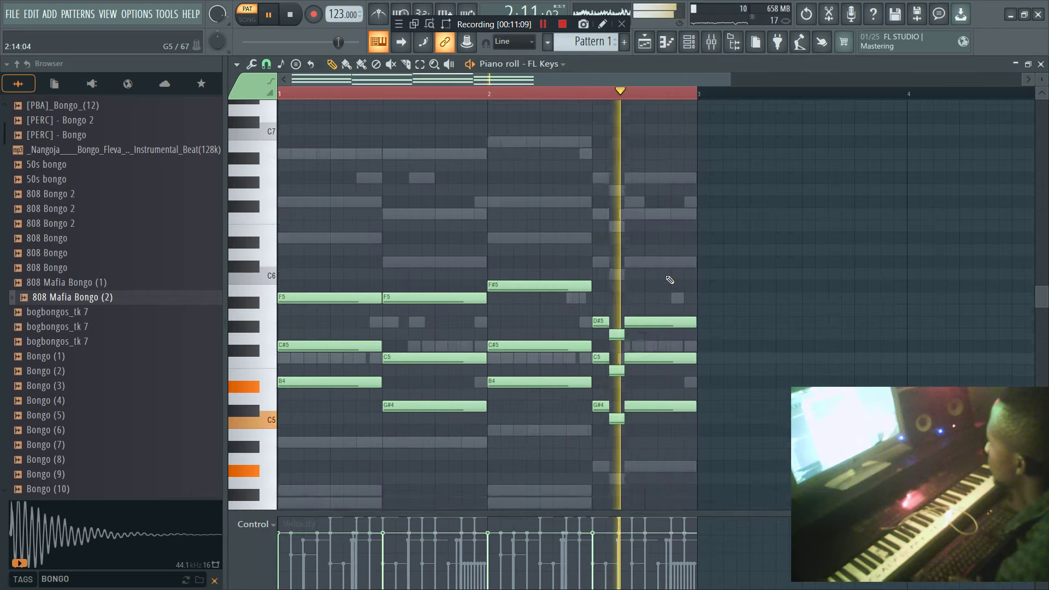
key("ctrl+Up")
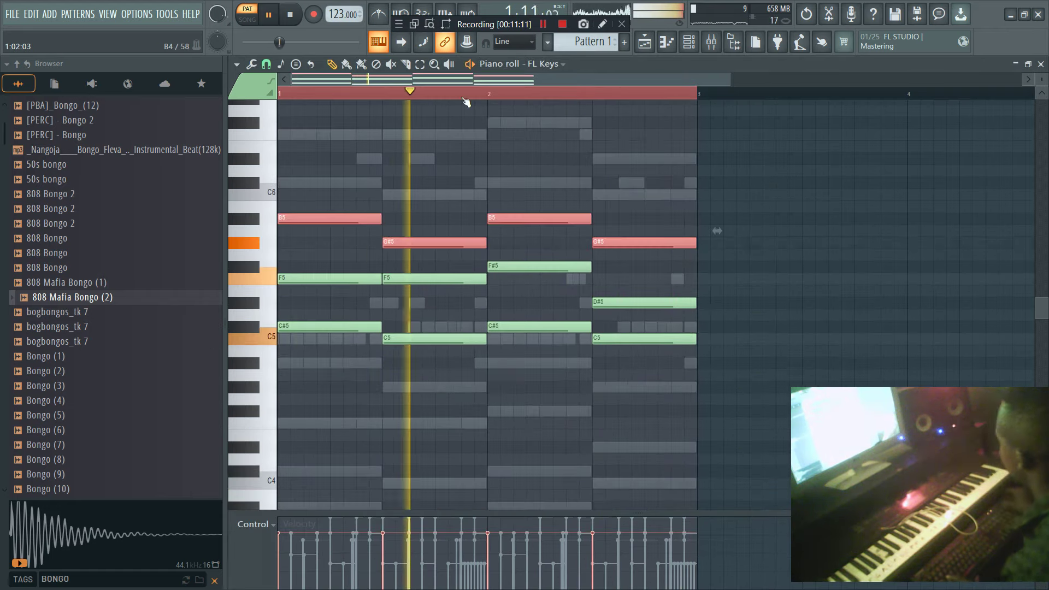
Raise the FL Keys C5 notes in the second half of bars 1 and 2 one octave, to C6.
left_click(689, 41)
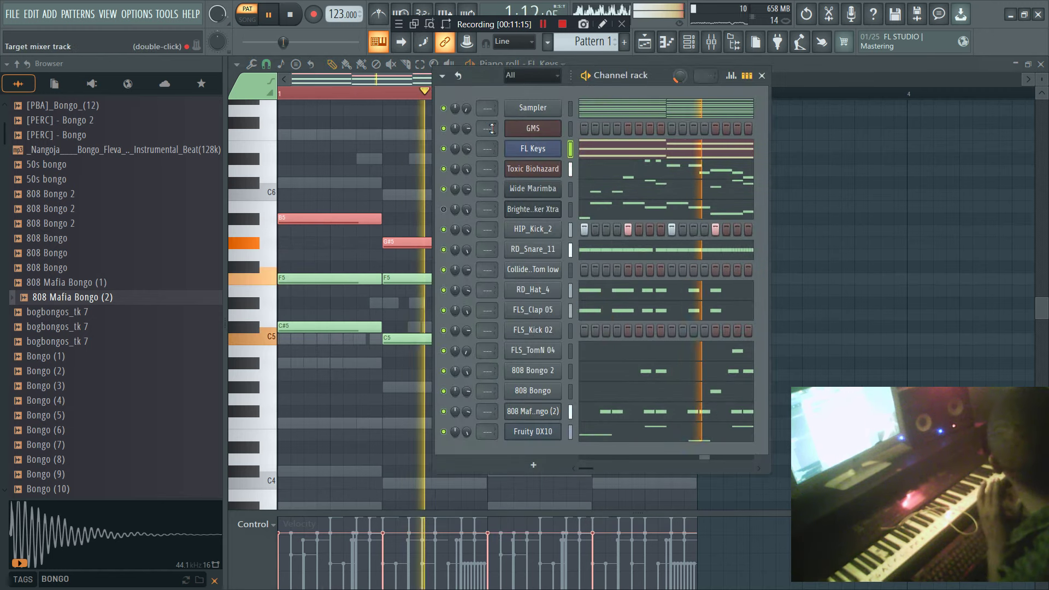
left_click(672, 150)
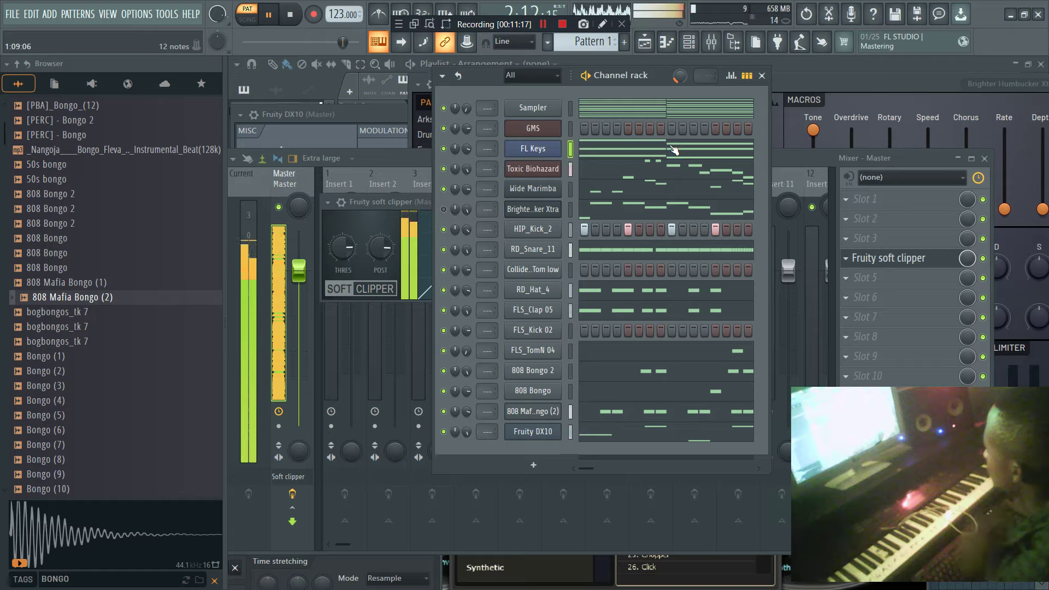
left_click(674, 150)
left_click(468, 339, "ctrl")
key("ctrl+Up")
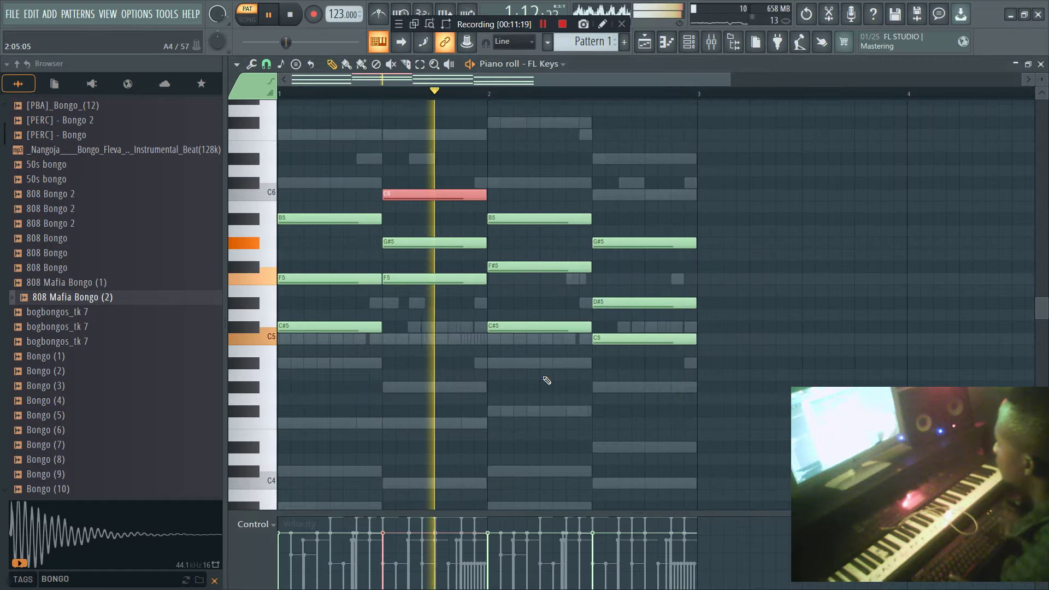
left_click(656, 339, "ctrl")
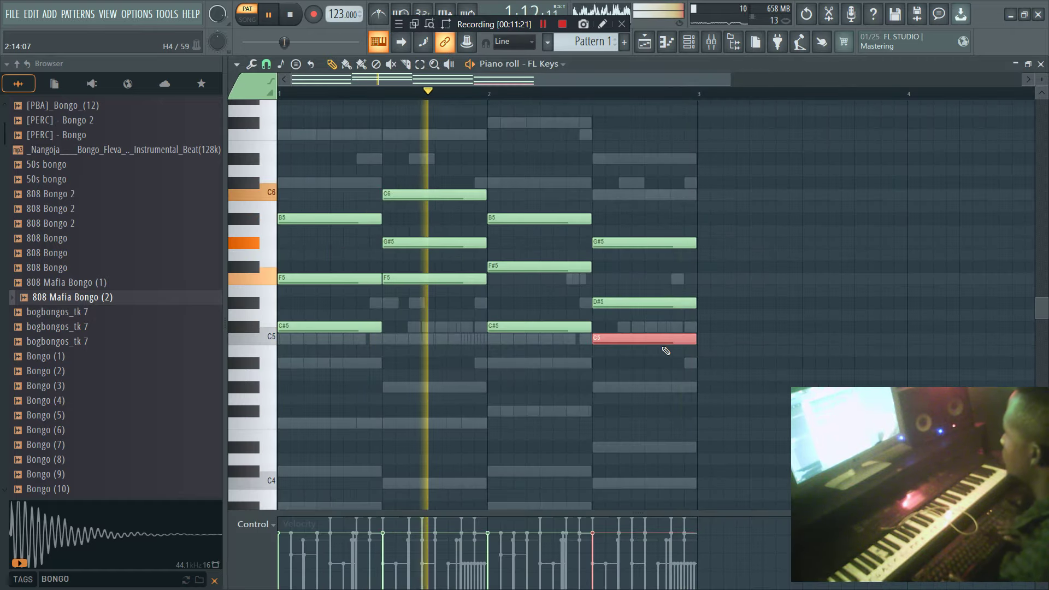
key("ctrl+Up")
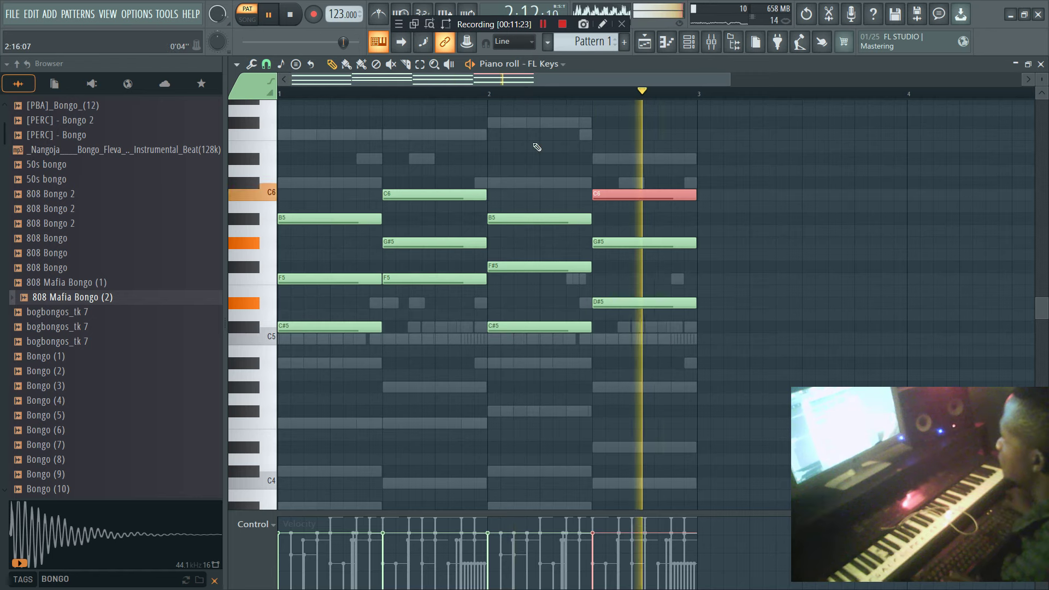
Audition the beat with and without Brighter Humbucker Xtra, FL Keys and Fruity DX10, ending with all channels unmuted.
left_click(434, 195, "ctrl")
key("F6")
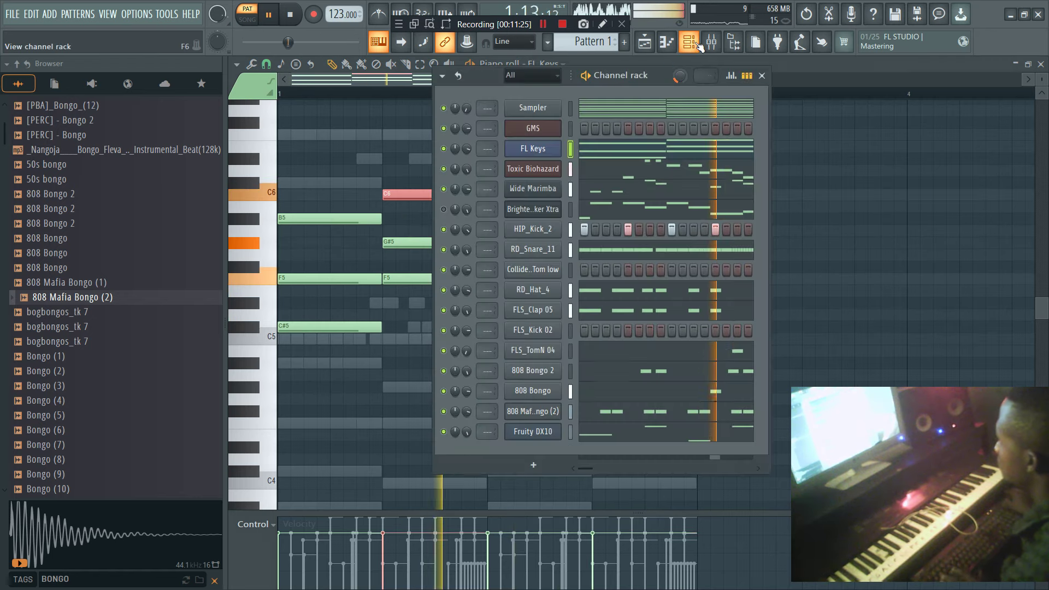
left_click(443, 210)
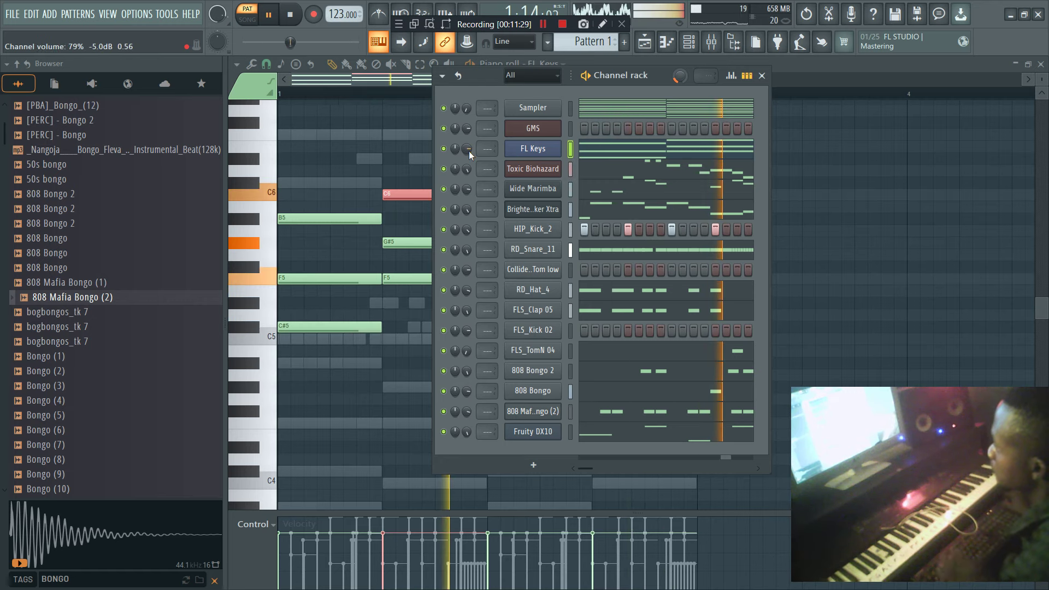
right_click(443, 190)
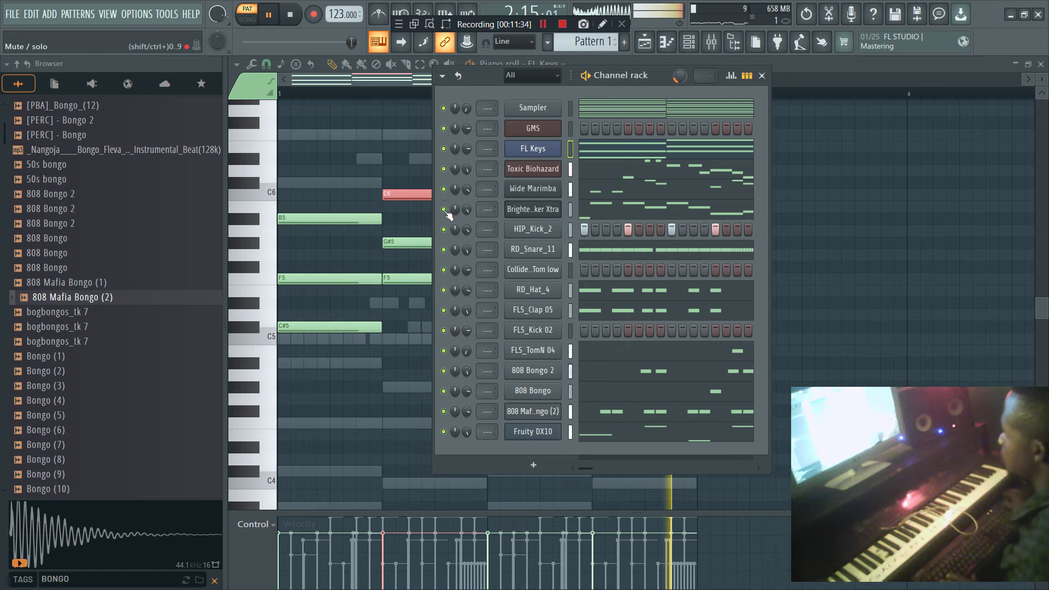
left_click(443, 209)
left_click(443, 149)
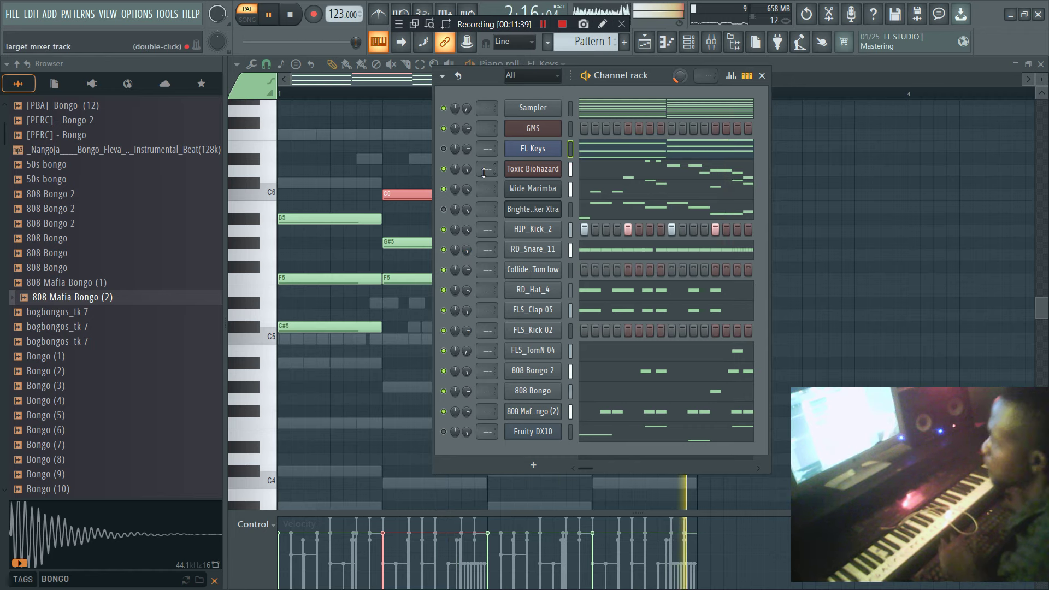
left_click(443, 209)
left_click(443, 149)
Lower the top note of each FL Keys chord one octave, to B4 and C5.
left_click(603, 148)
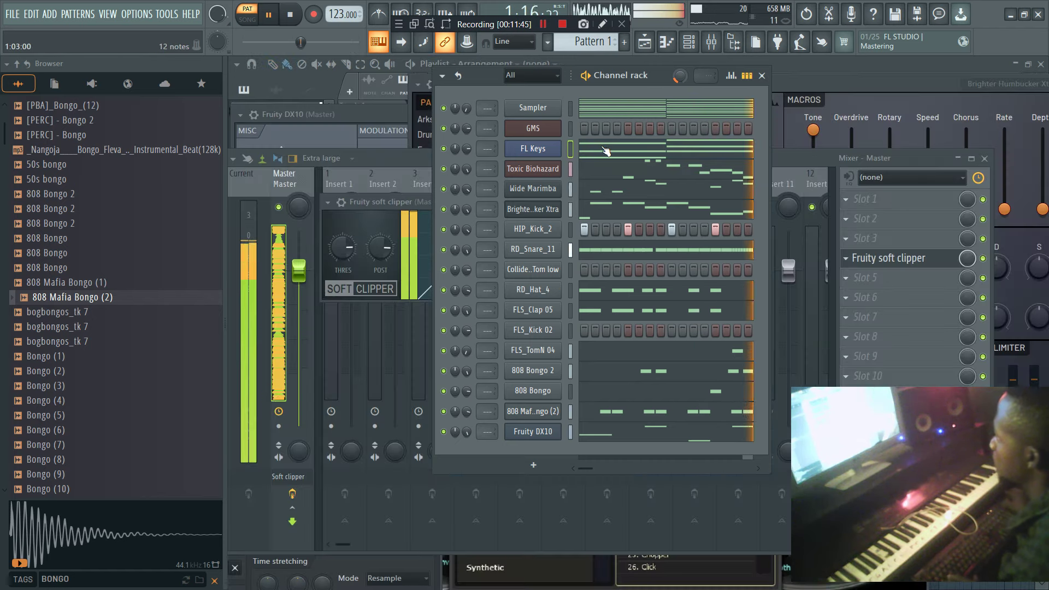
left_click(605, 150)
left_click_drag(805, 237, 304, 145)
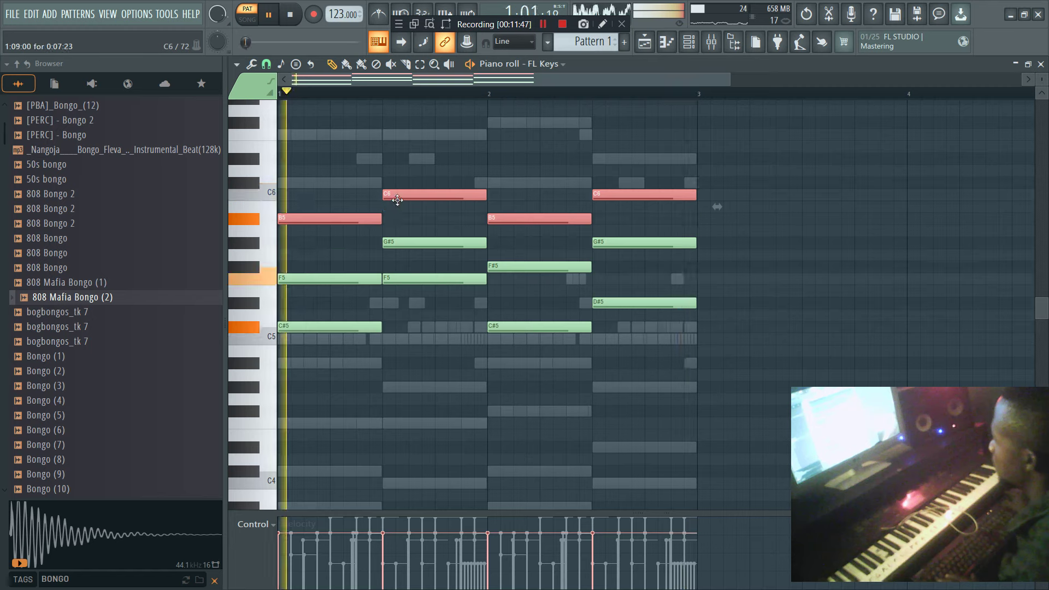
key("ctrl+Down")
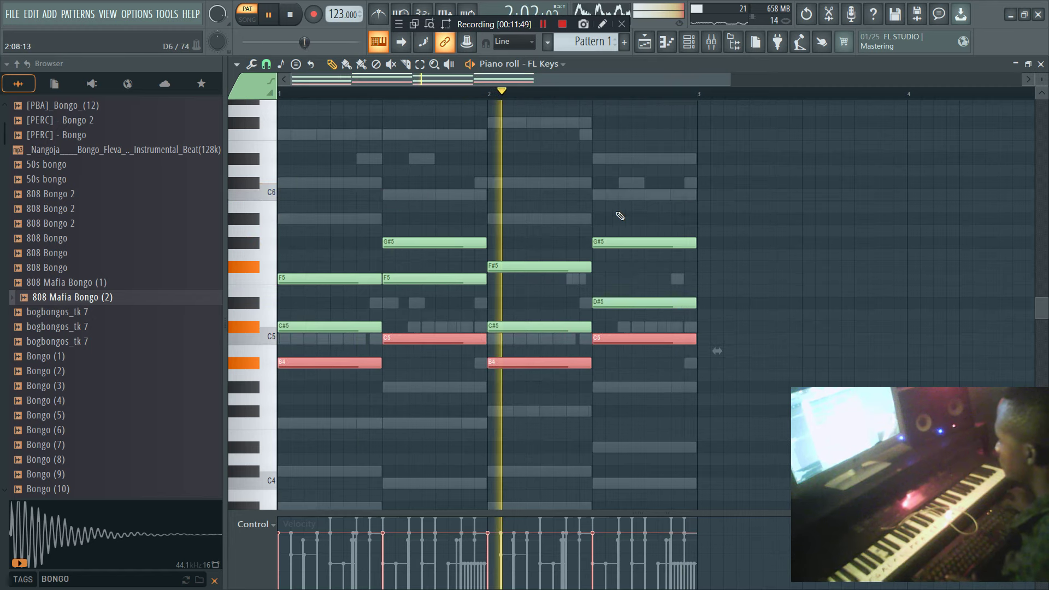
left_click(437, 243)
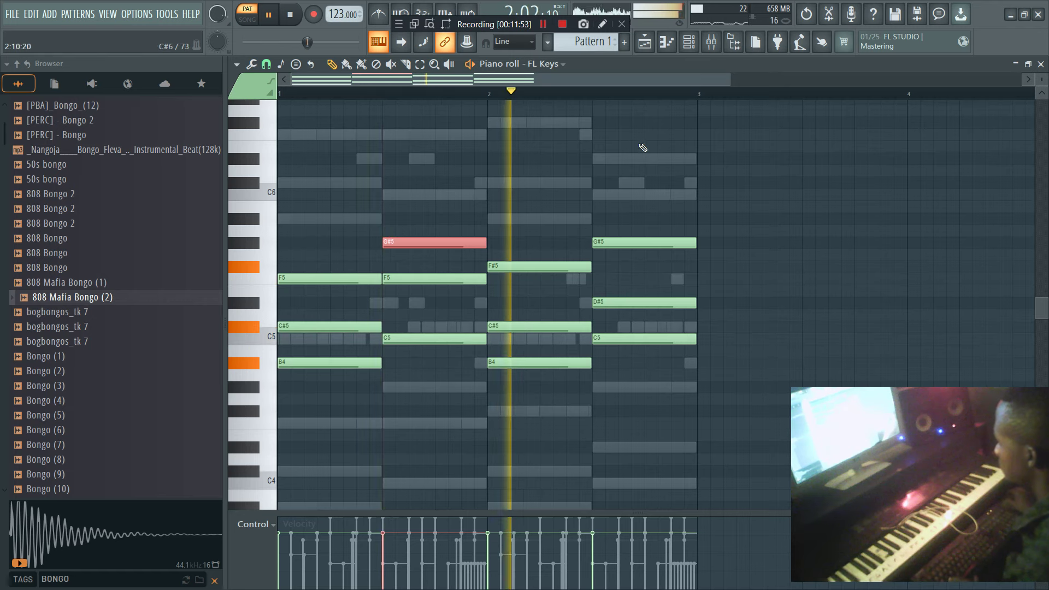
Pan the Toxic Biohazard channel to the left and solo it together with Wide Marimba and FL Keys.
left_click(689, 41)
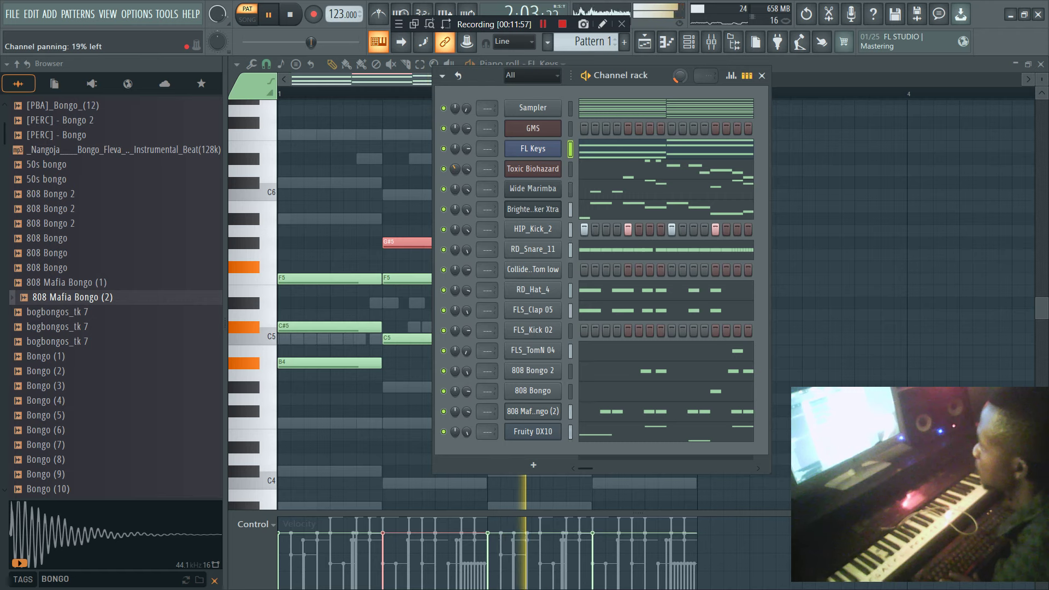
left_click_drag(454, 170, 456, 146)
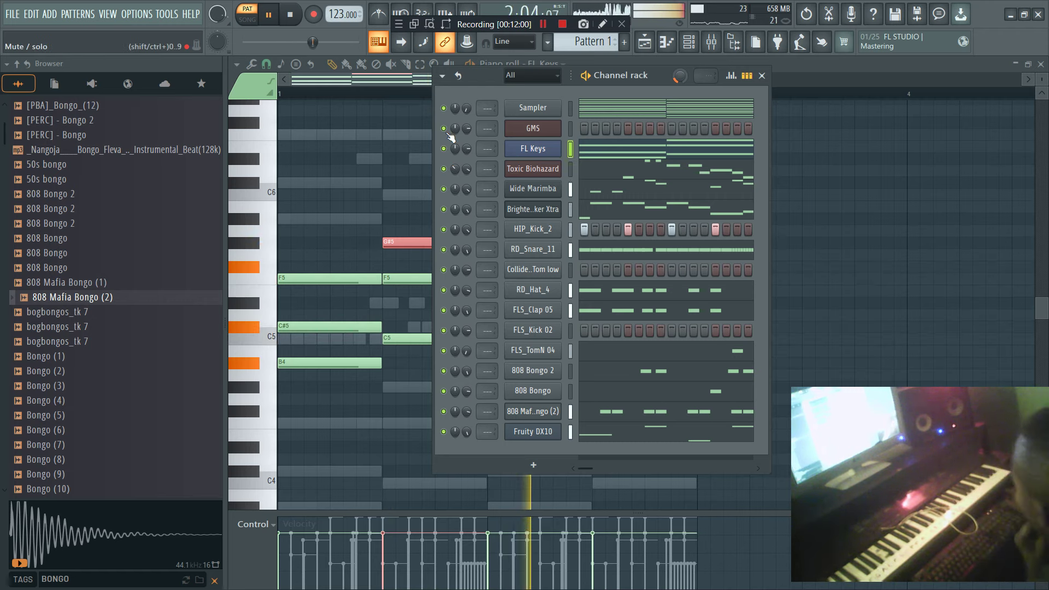
right_click(444, 189)
left_click(444, 169)
left_click(444, 149)
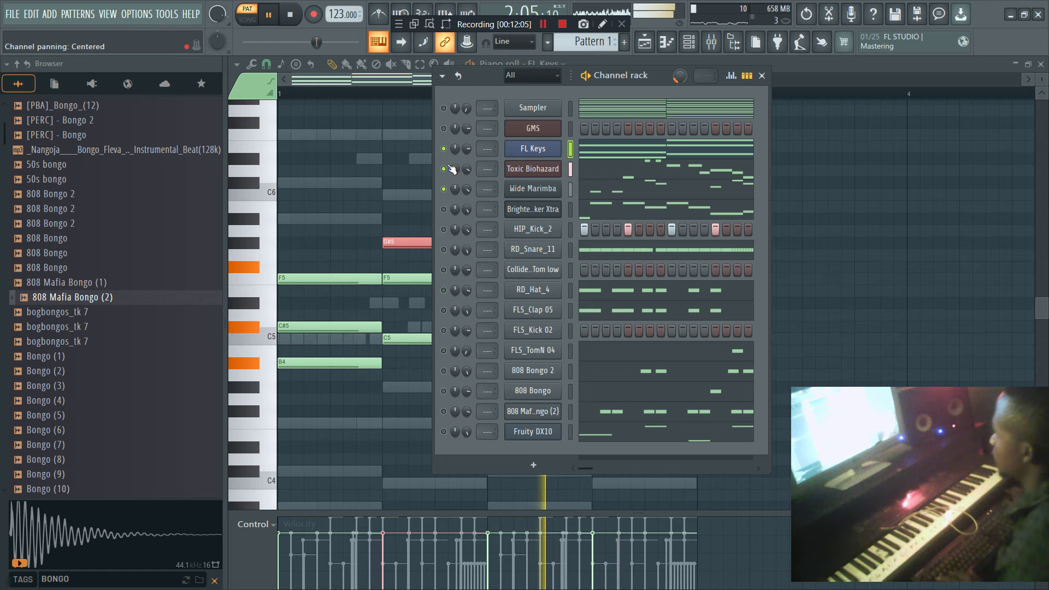
End the solo and mute the Fruity DX10 and Brighter Humbucker Xtra channels.
right_click(444, 172)
right_click(444, 173)
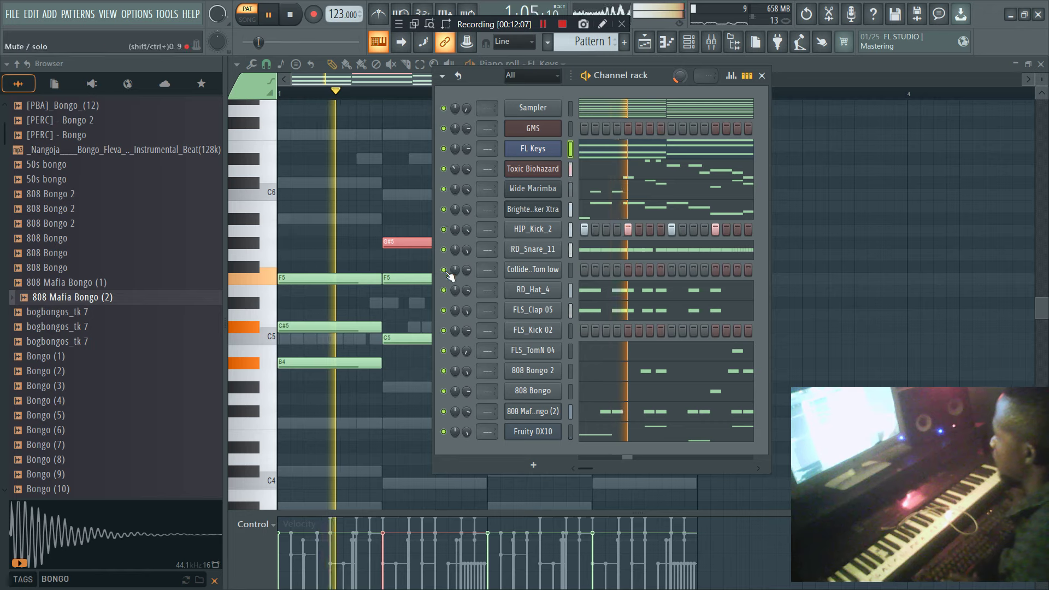
left_click(444, 432)
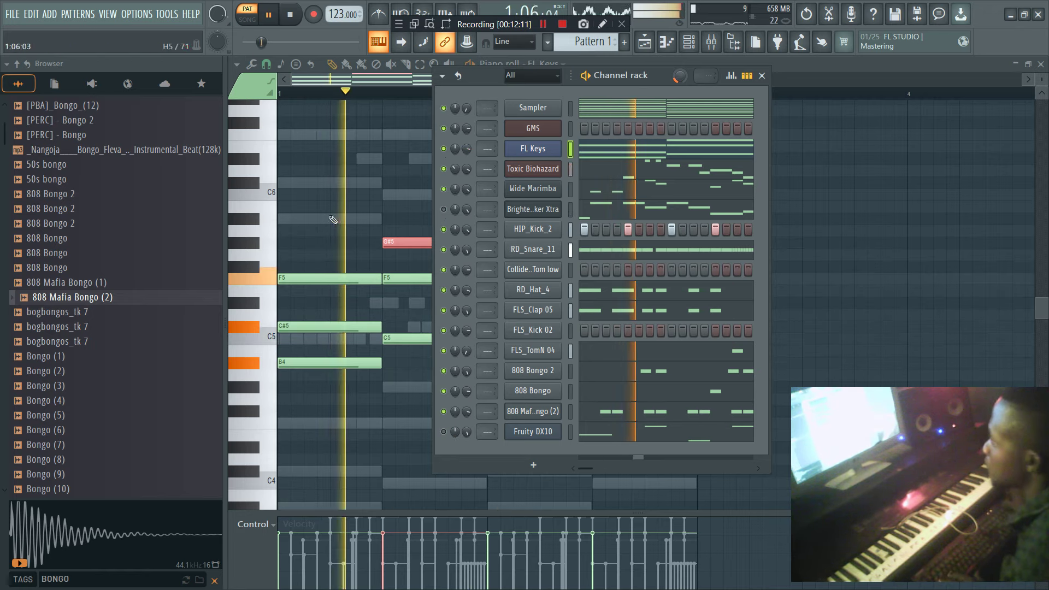
Clear the bongo search and add String patch 1 from the Legacy instruments' Strings folder as a new channel.
scroll(18, 219, "up", 6)
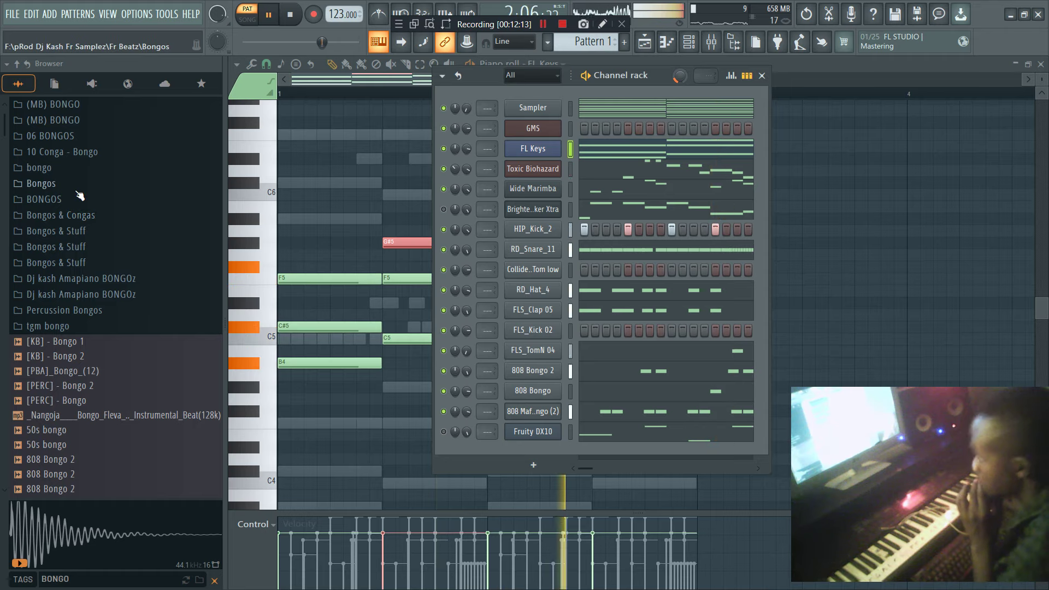
left_click(216, 581)
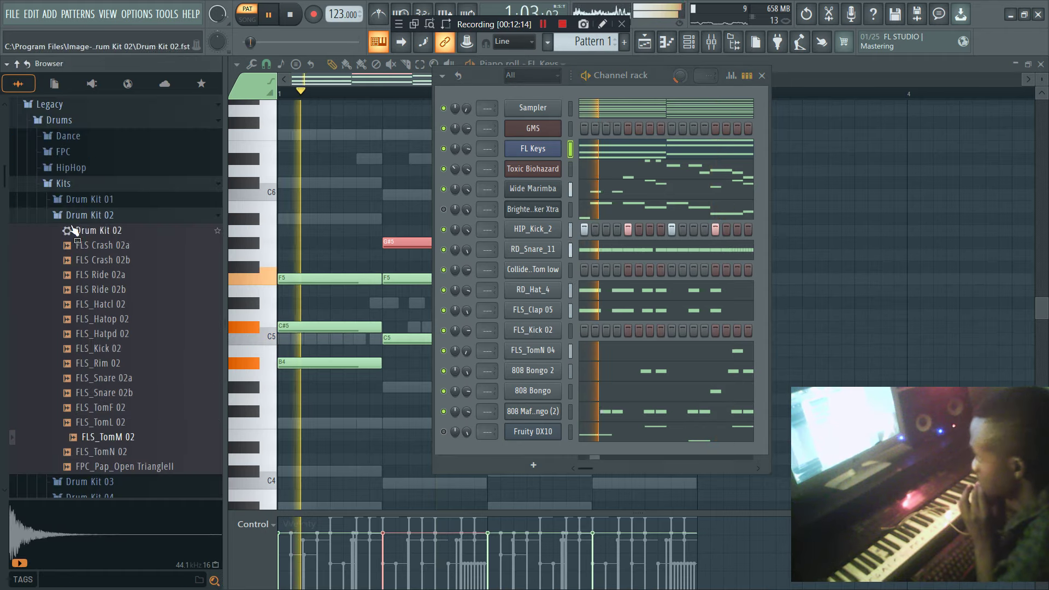
left_click(78, 124)
scroll(79, 129, "up", 4)
left_click(74, 328)
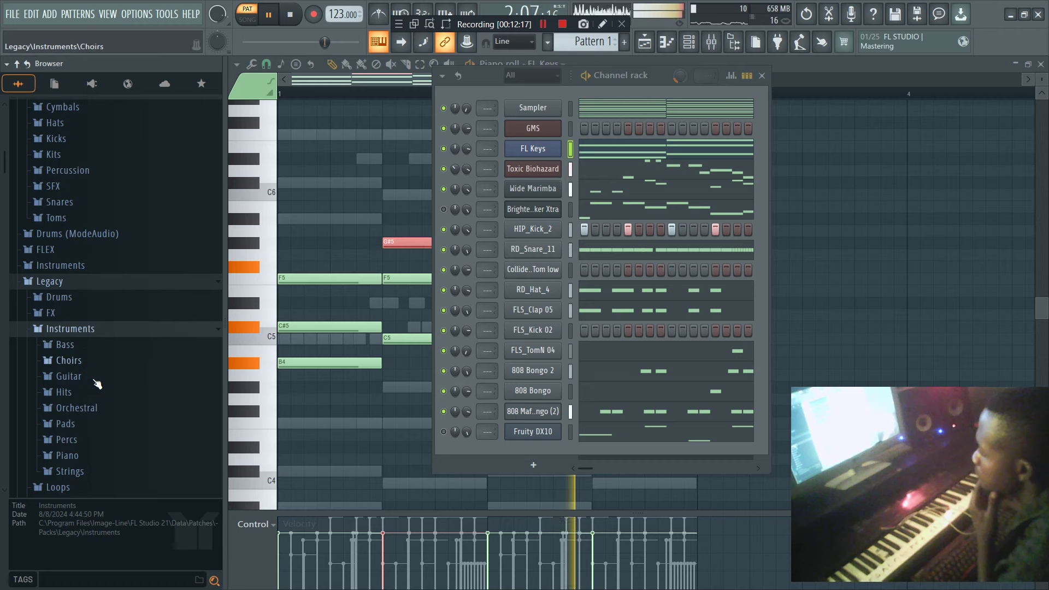
left_click(80, 473)
scroll(95, 441, "down", 7)
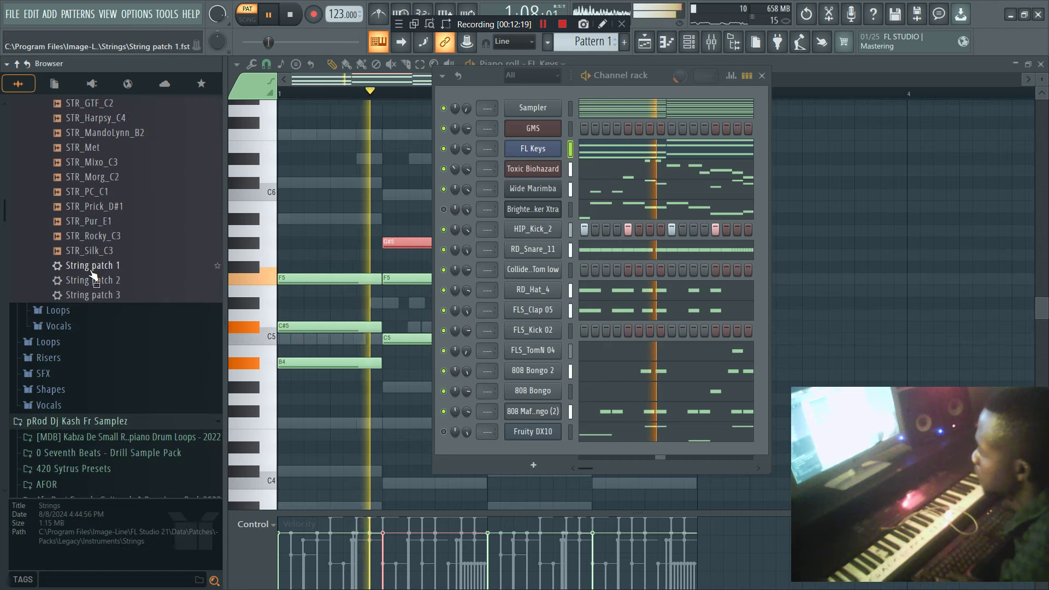
left_click_drag(92, 268, 478, 465)
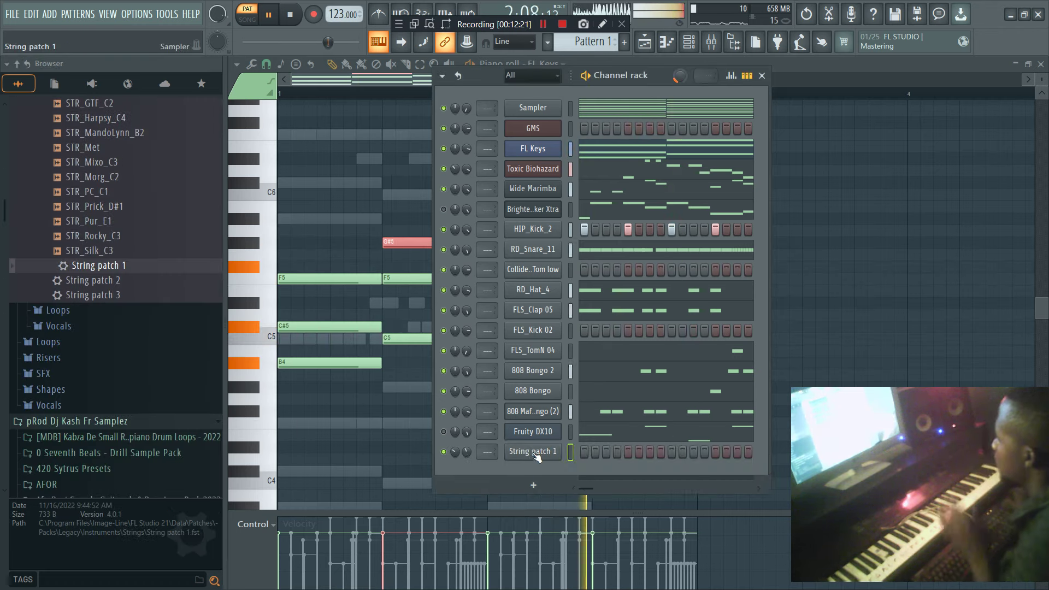
Set String patch 1's volume envelope to maximum hold with decay and release at zero.
left_click(315, 173)
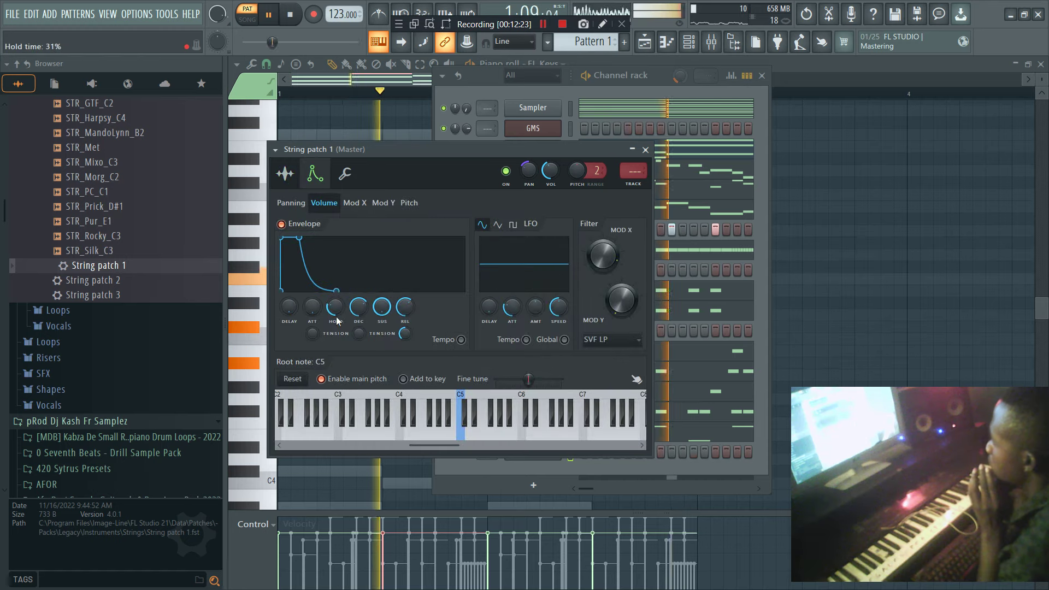
left_click_drag(336, 316, 361, 341)
left_click_drag(406, 307, 409, 341)
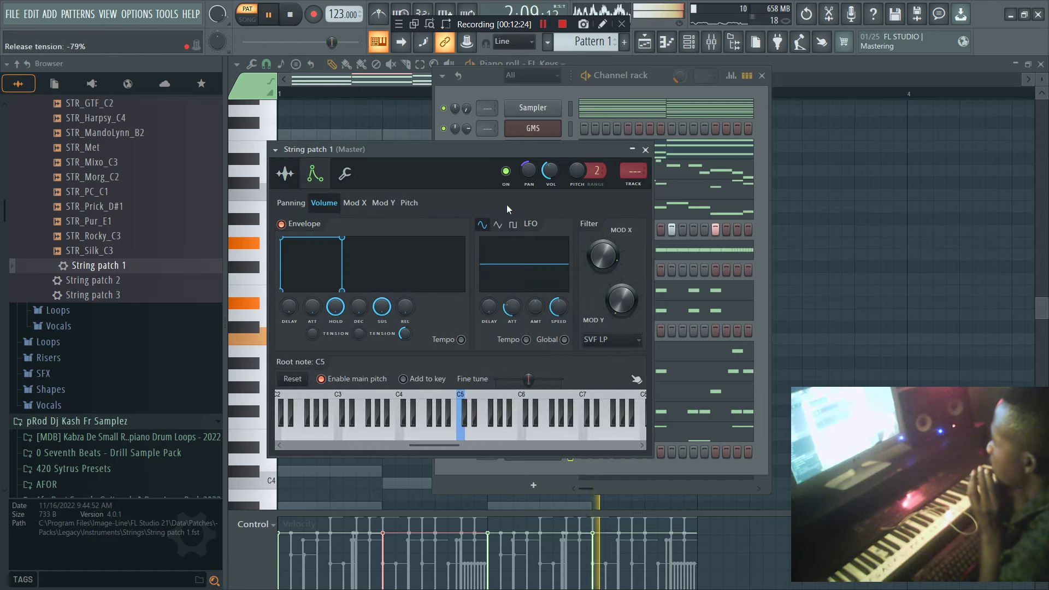
Paste the copied FL Keys chord notes into the String patch 1 channel.
left_click(579, 339)
right_click(538, 452)
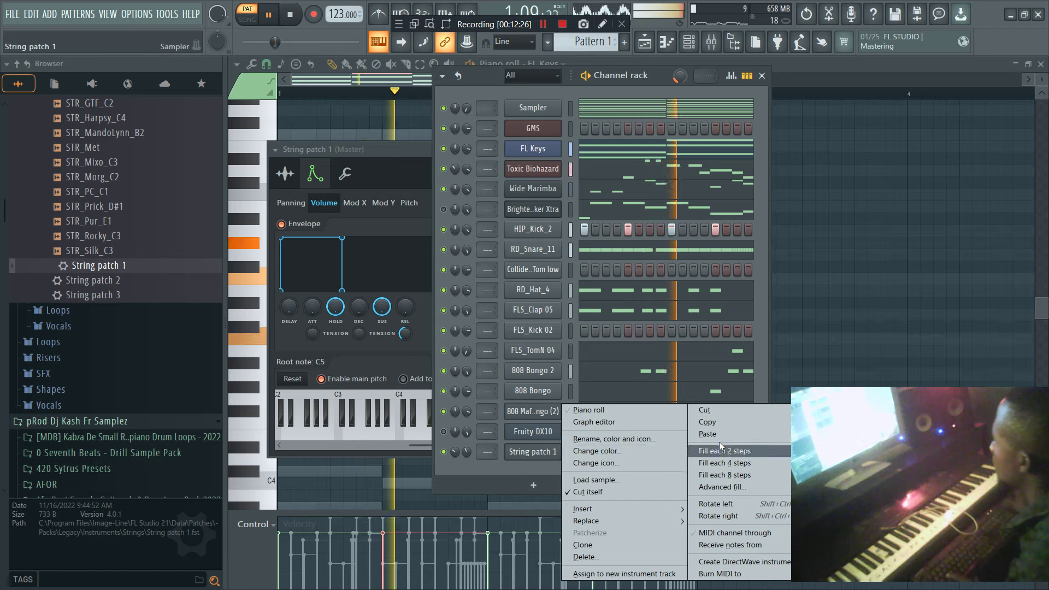
left_click(707, 434)
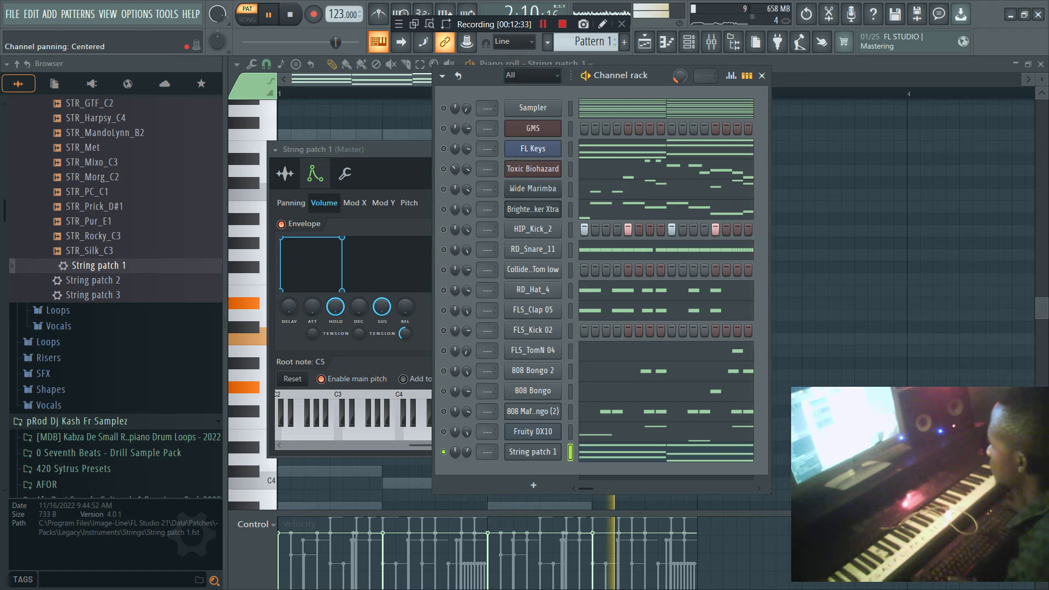
Raise the lowest String patch 1 notes in the second half of each bar one octave, to G#5.
left_click(614, 458)
left_click_drag(679, 379, 416, 371)
key("ctrl+Up")
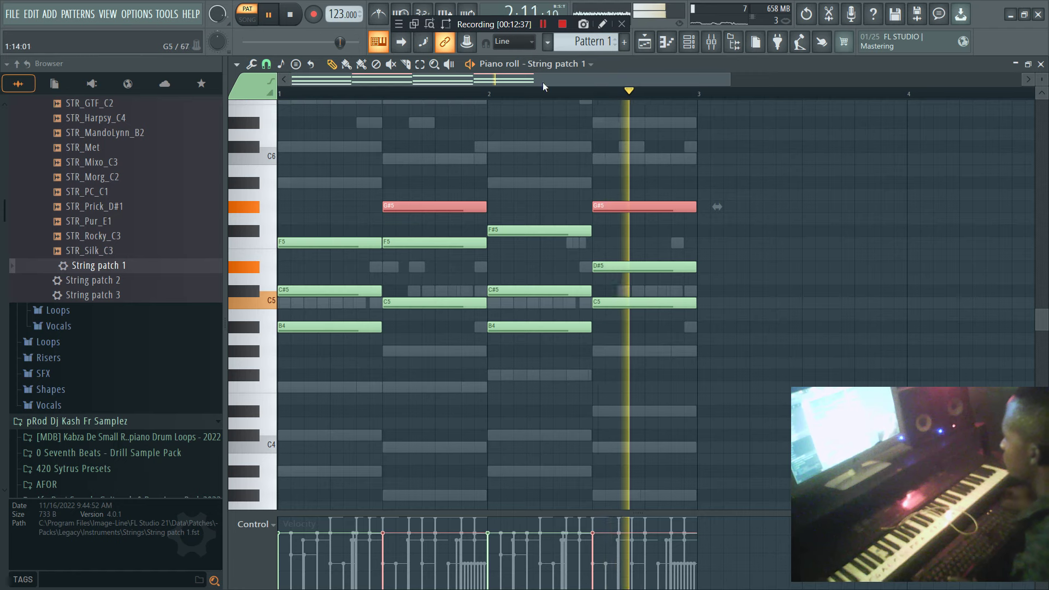
Switch off soloing and mute FL Keys, Toxic Biohazard, Brighter Humbucker Xtra and Fruity DX10 to hear the strings with marimba and drums.
key("F6")
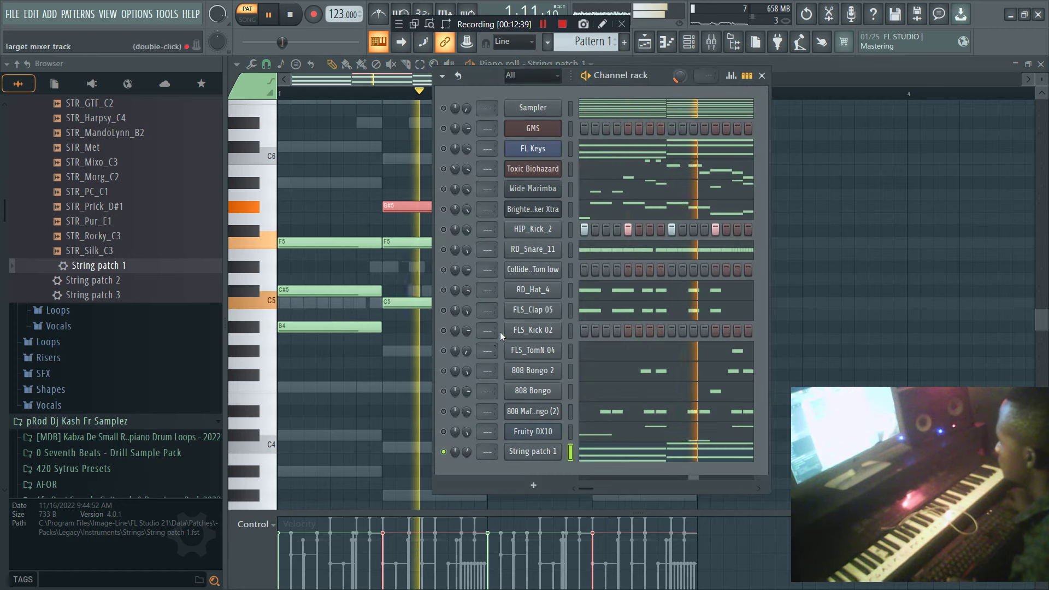
left_click(533, 451)
left_click(610, 94)
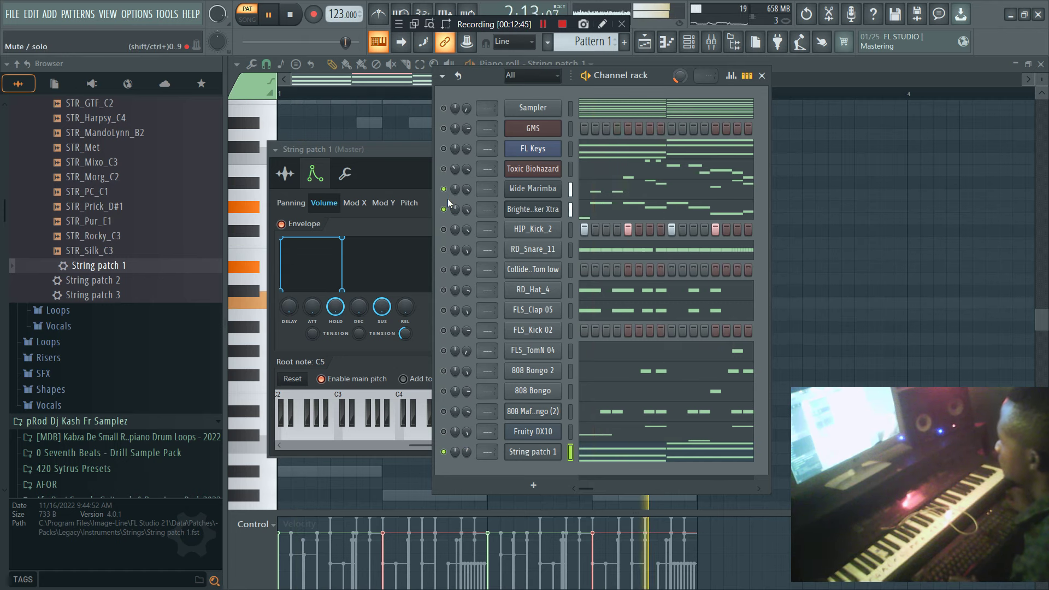
right_click(444, 229)
right_click(444, 229)
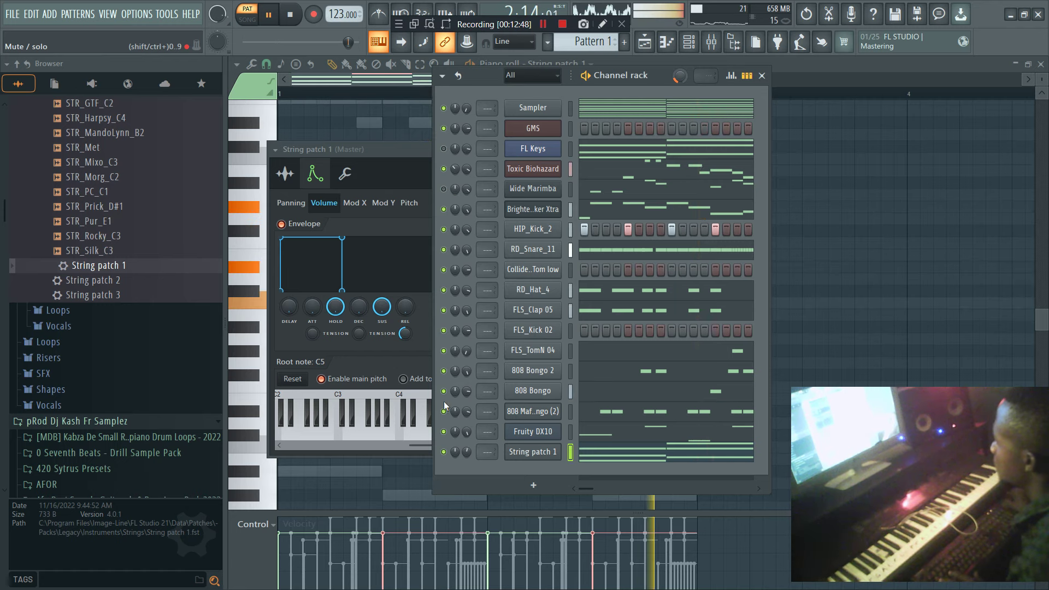
left_click(444, 431)
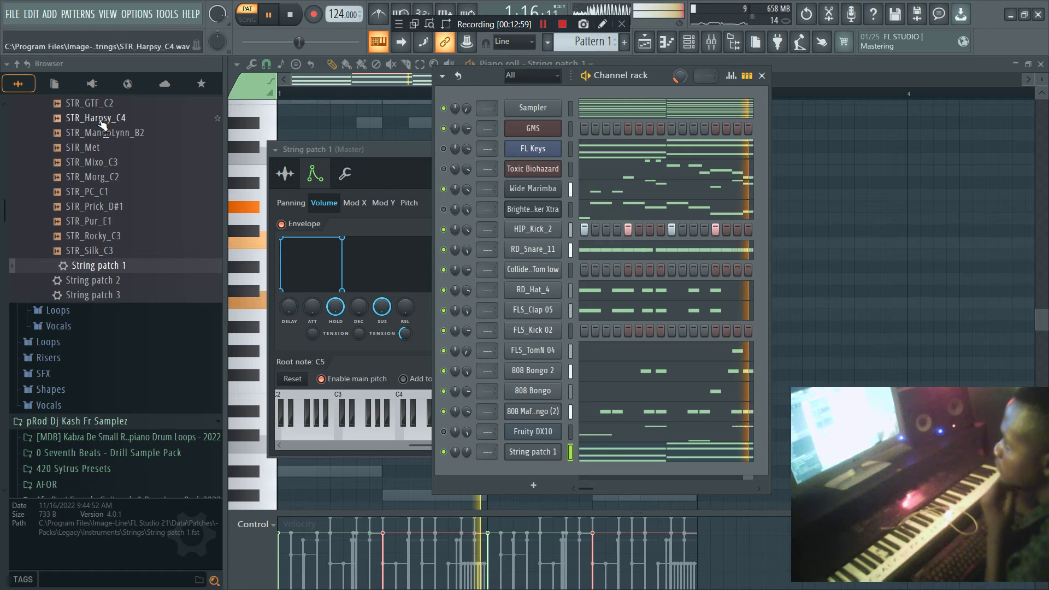
Clone the Brighter Humbucker Xtra channel, then search all FLEX packs for JAZZ and load the Jazz Guitar preset into the clone.
right_click(522, 215)
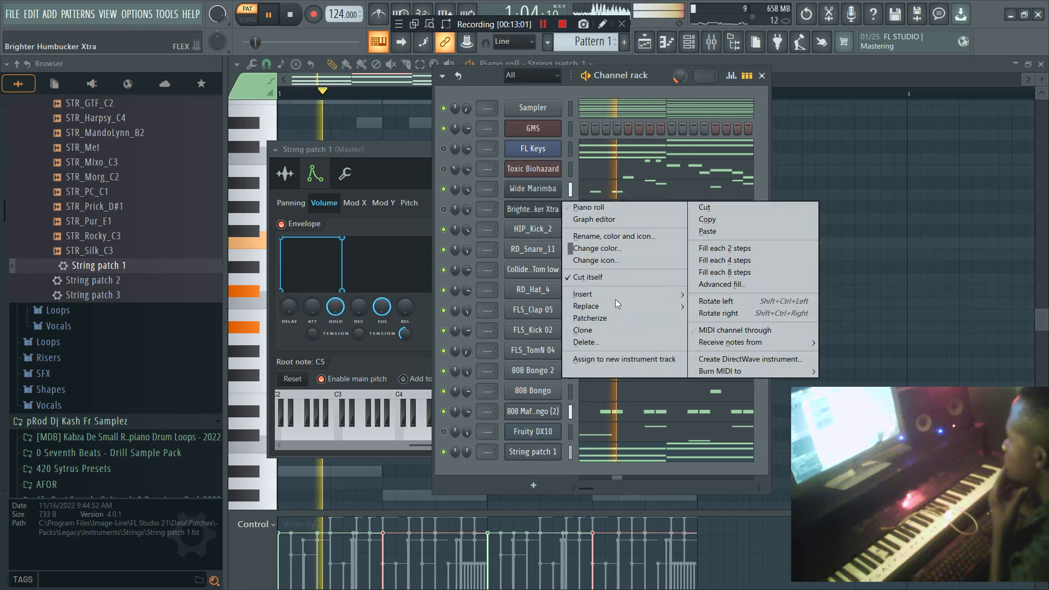
left_click(616, 329)
left_click(461, 410)
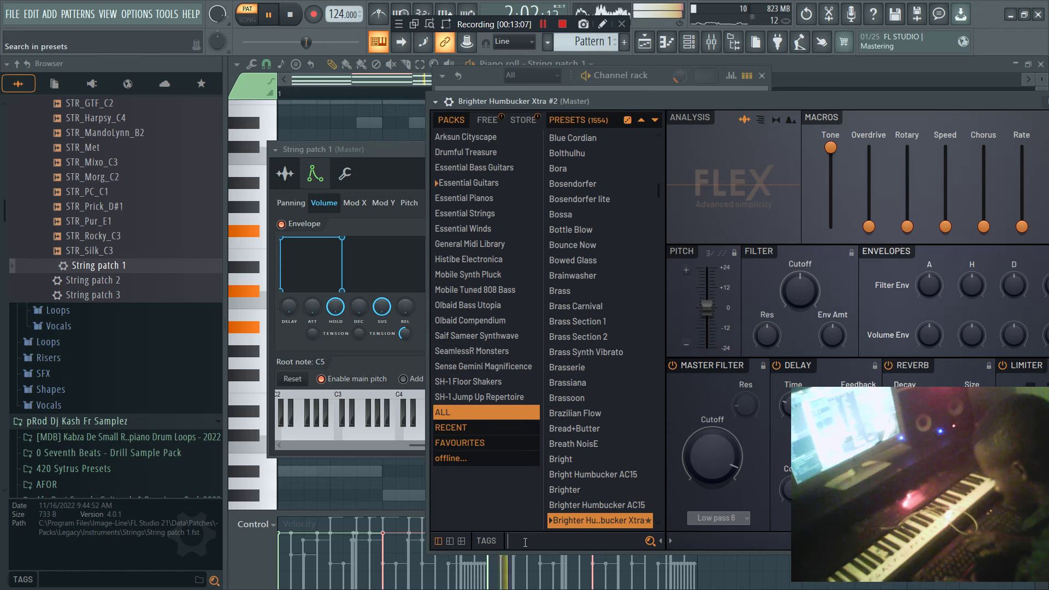
type("JAZZ")
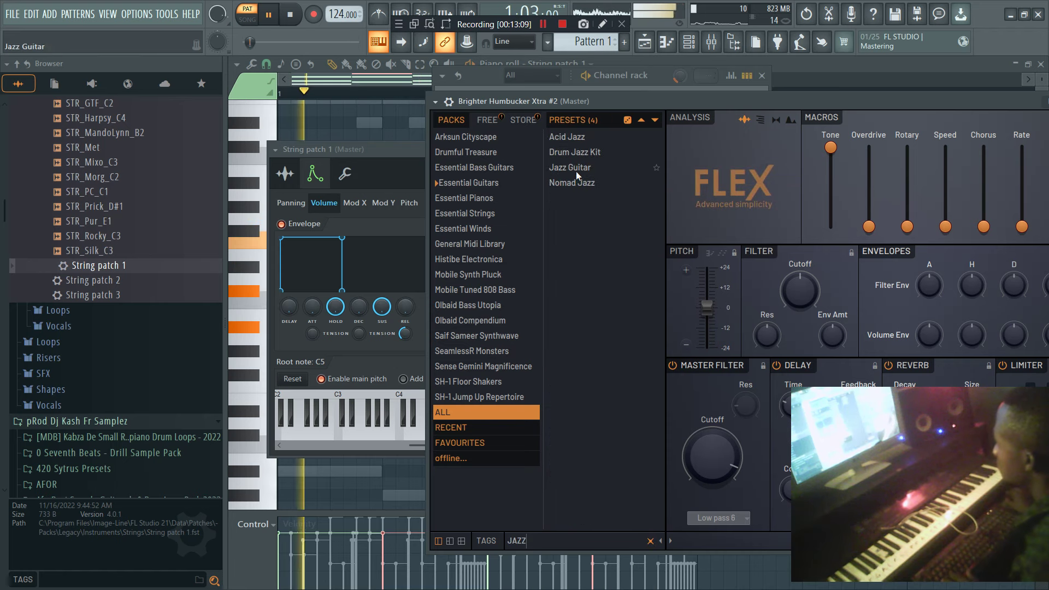
left_click(633, 81)
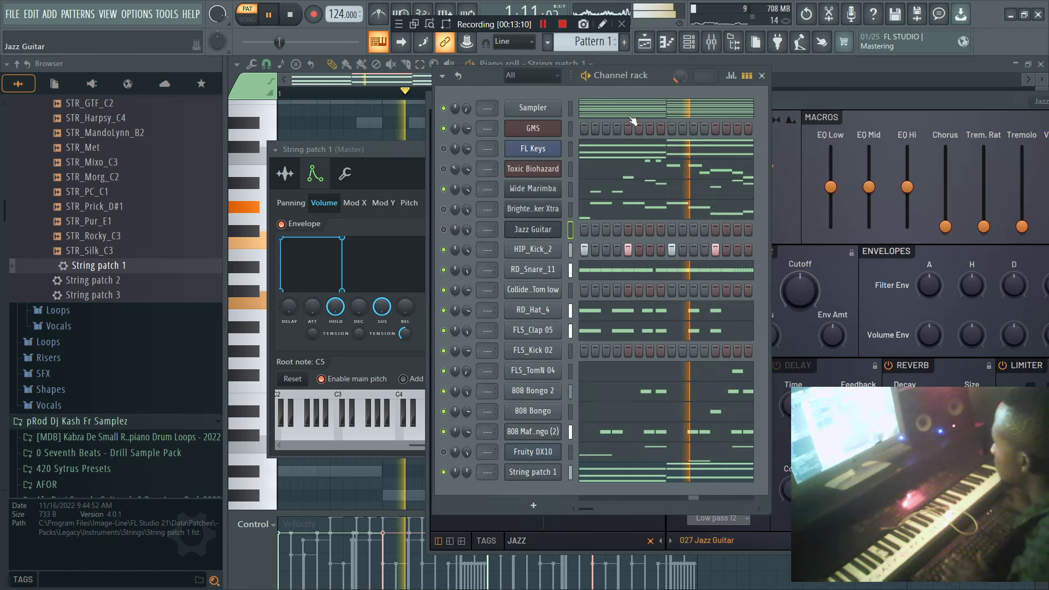
Draw a bar 1 melody of B4, C#5, C5, B4, G#4 and F#4 in the Jazz Guitar channel's piano roll.
right_click(524, 230)
left_click(582, 228)
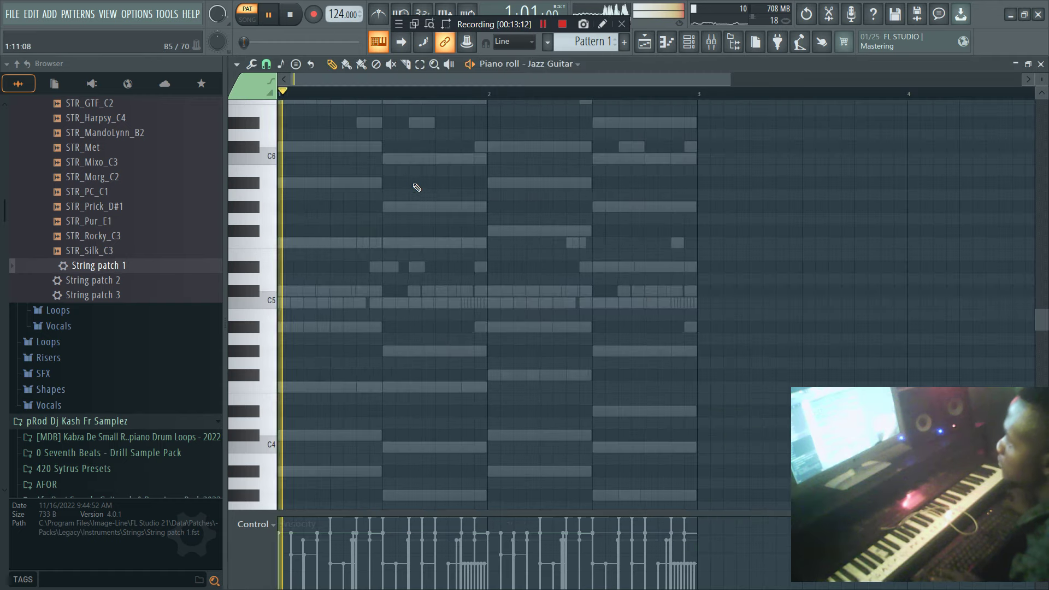
left_click(296, 327)
key("space")
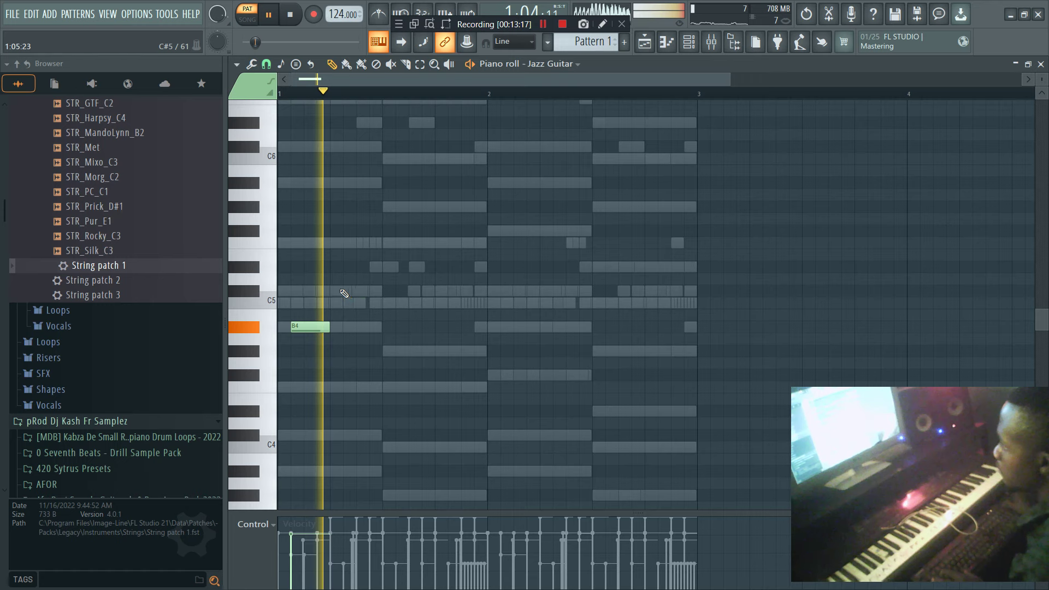
key("space")
left_click_drag(420, 304, 407, 305)
key("space")
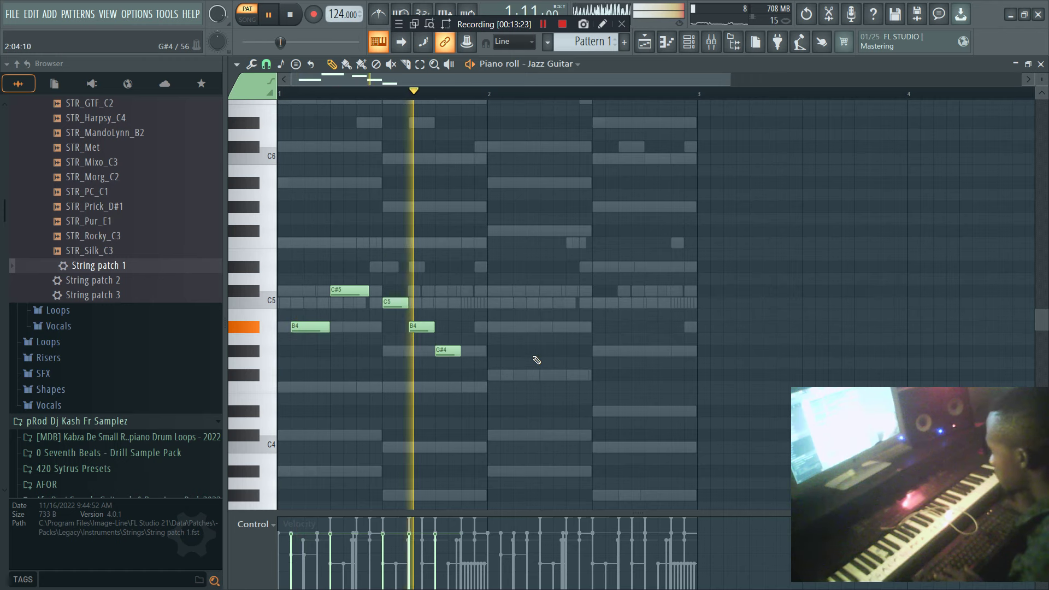
left_click_drag(483, 377, 470, 378)
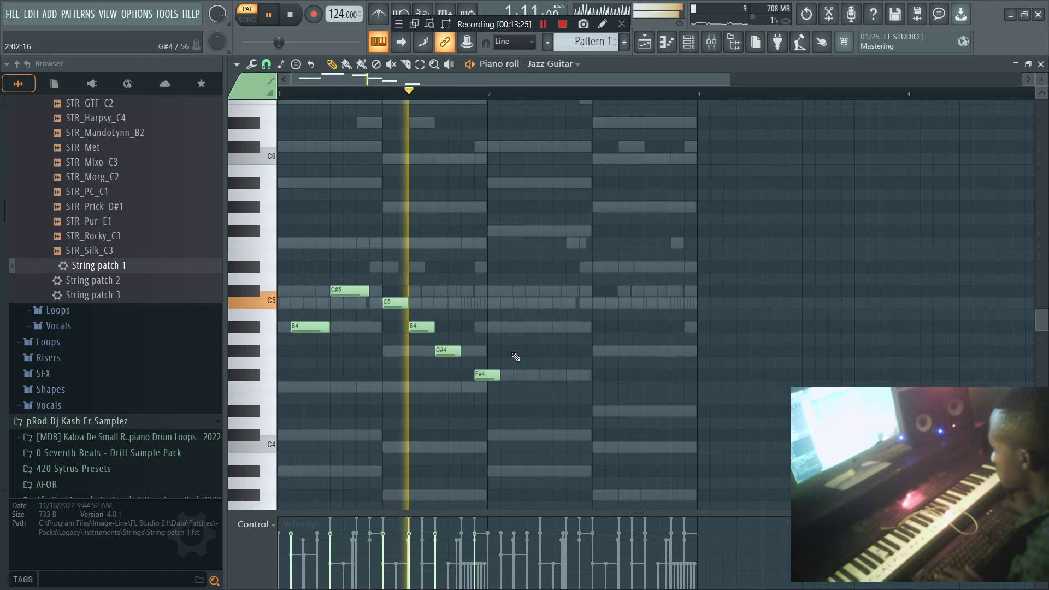
Set the Jazz Guitar channel volume to 72% and duplicate its whole bar 1 phrase into bar 2.
left_click(688, 44)
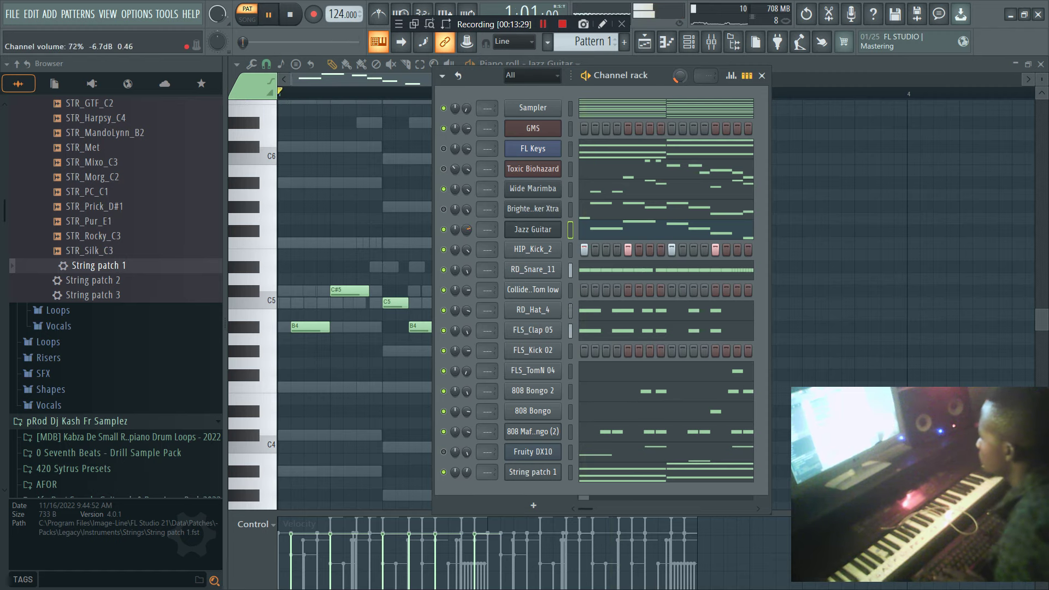
left_click(794, 207)
key("ctrl+z")
left_click_drag(595, 387, 402, 305)
key("ctrl+a")
key("ctrl+b")
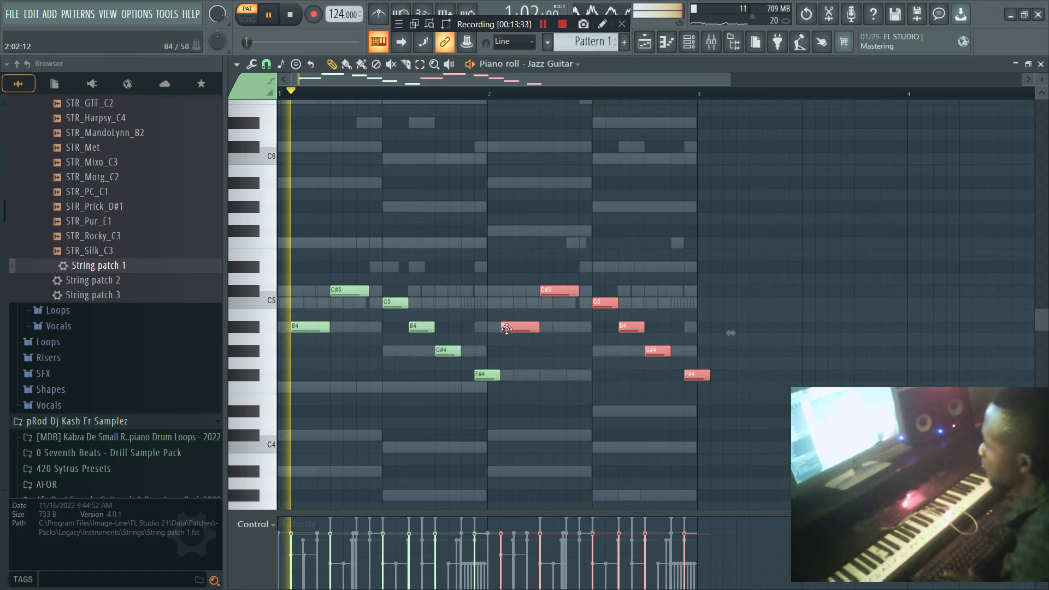
Replace the closing F#4 of the Jazz Guitar's bar 2 with a short B4 and add a short F4 at the start of bar 1.
left_click(569, 266)
right_click(584, 267)
right_click(687, 374)
left_click_drag(681, 329, 696, 327)
left_click(699, 304)
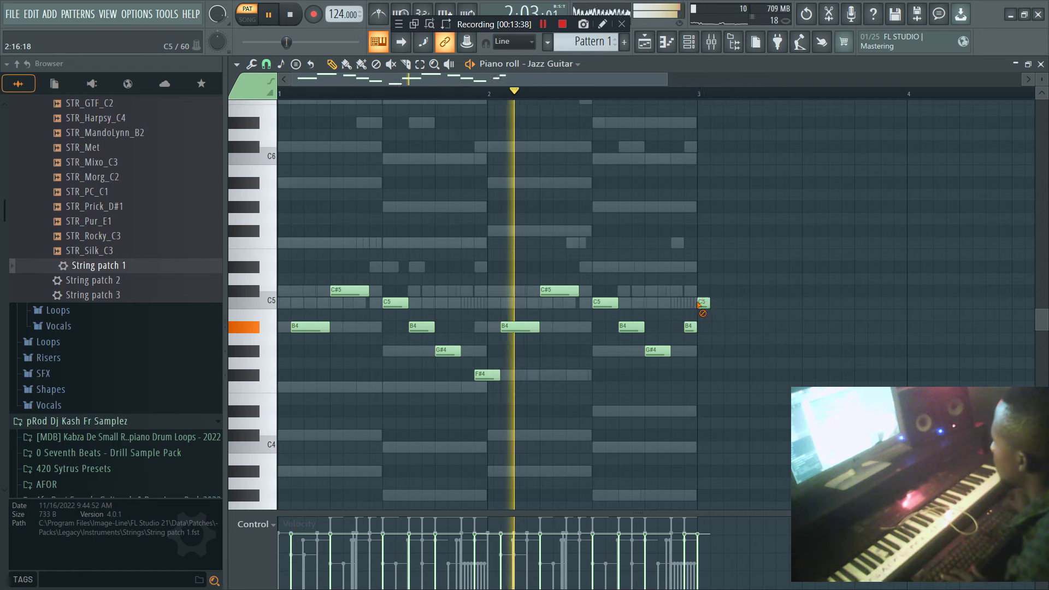
right_click(700, 303)
left_click(285, 386)
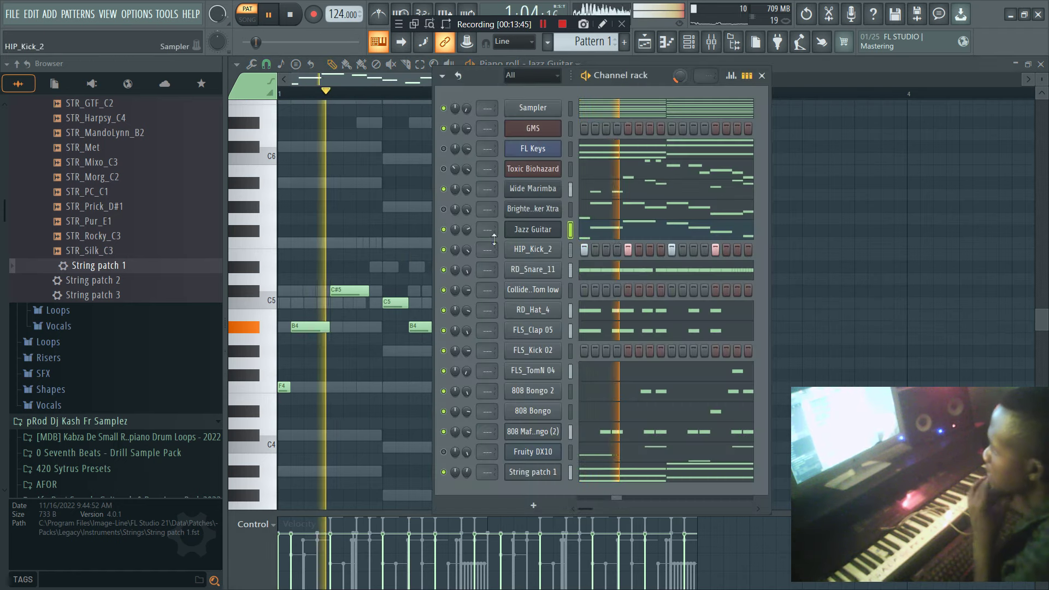
left_click(374, 208)
right_click(374, 208)
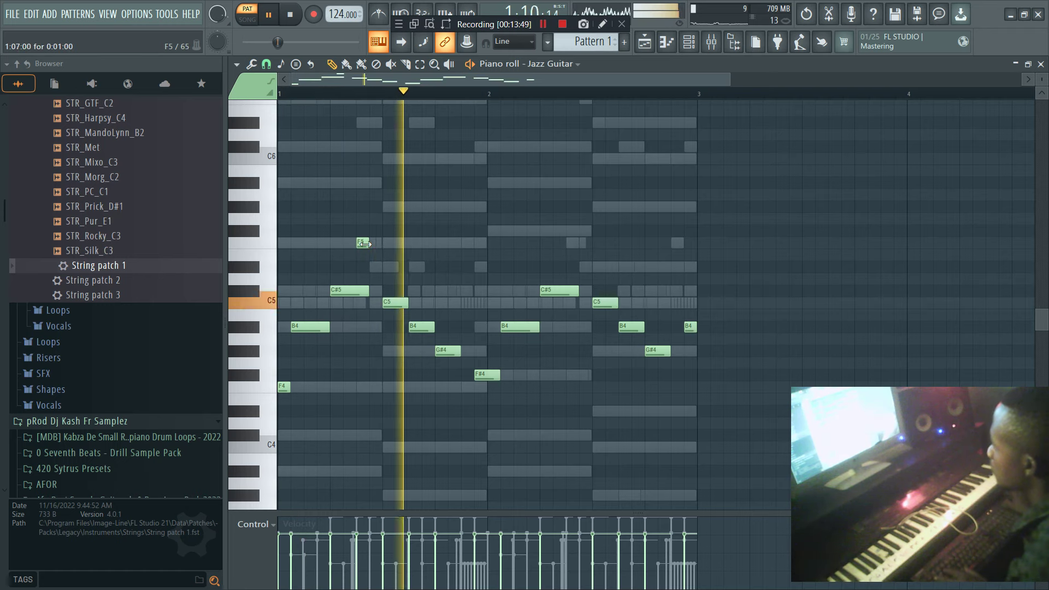
Switch the muted channels back on and adjust the Jazz Guitar channel volume to about 57%.
left_click(690, 43)
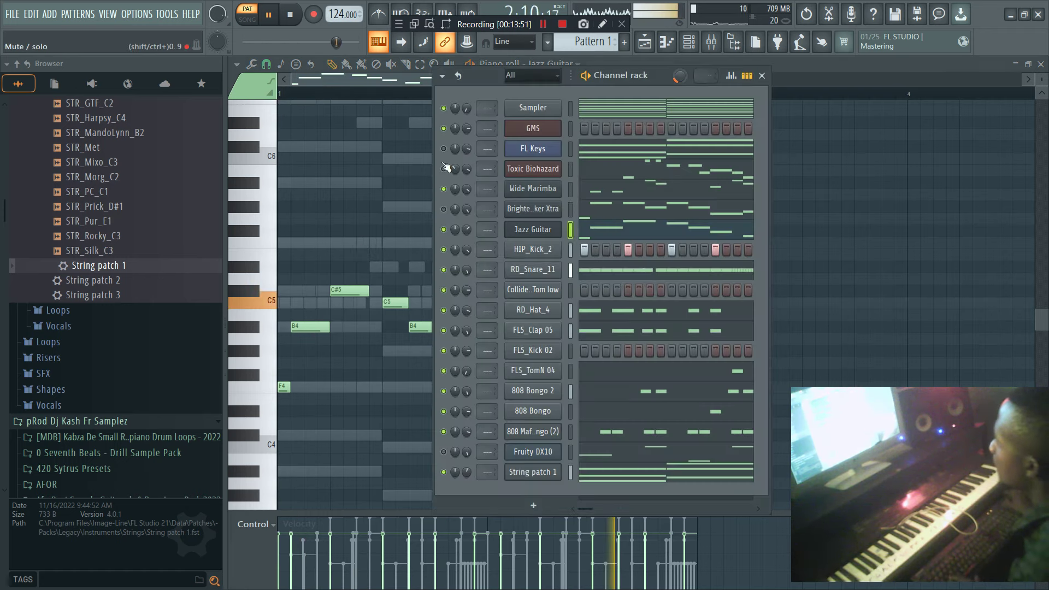
left_click_drag(456, 169, 466, 148)
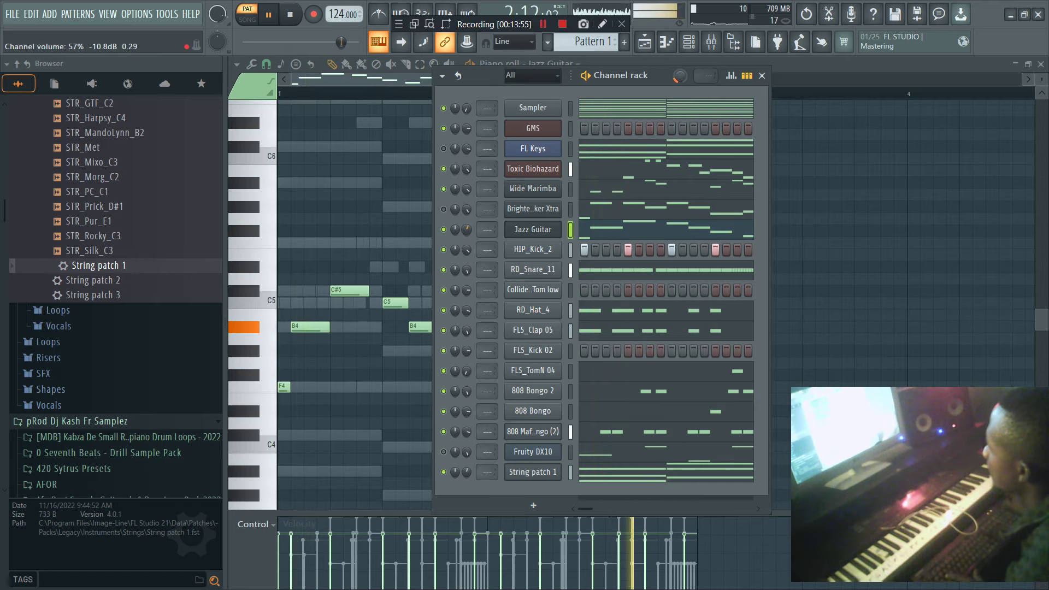
left_click_drag(467, 229, 467, 226)
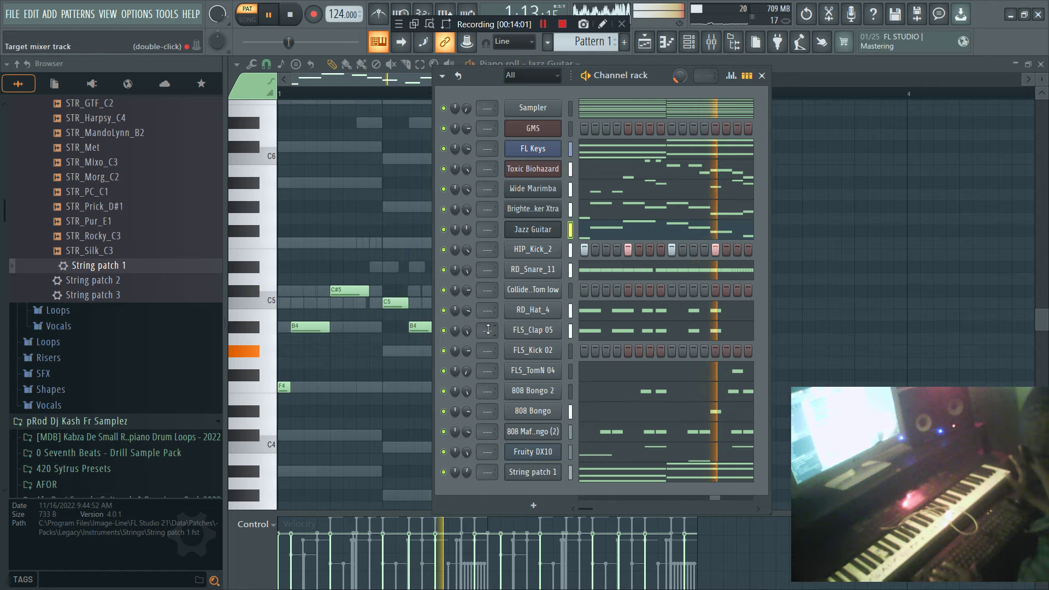
Compare the full mix with Toxic Biohazard, Wide Marimba and Brighter Humbucker Xtra muted in turn.
left_click(444, 170)
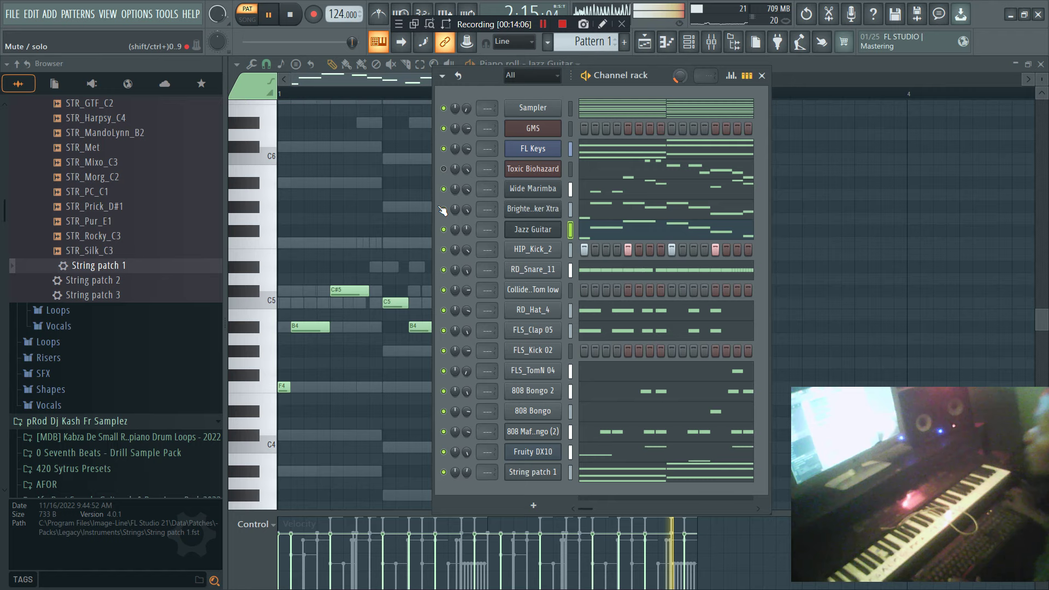
left_click(443, 189)
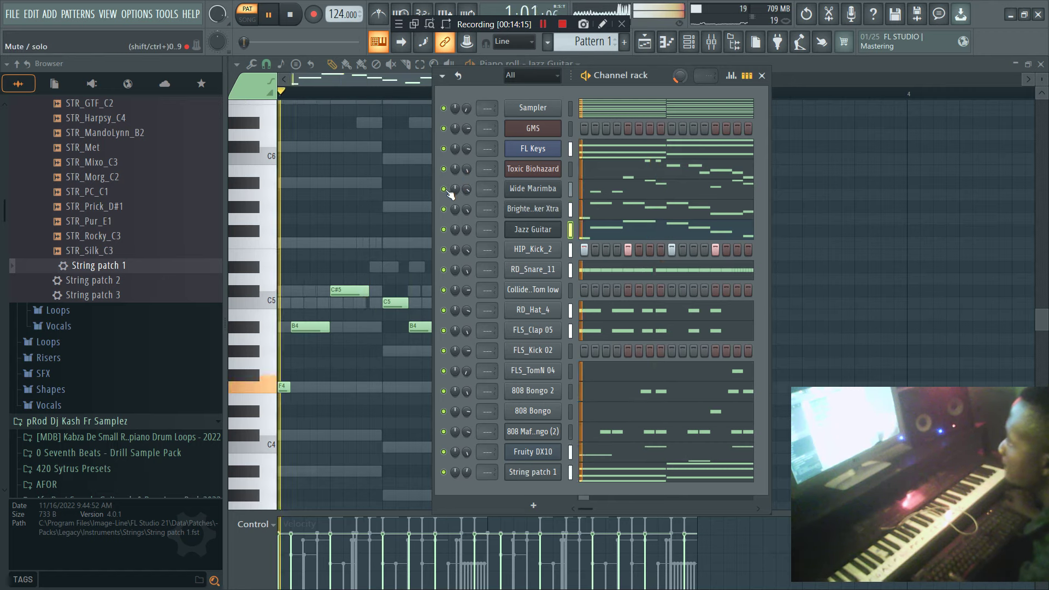
left_click(443, 209)
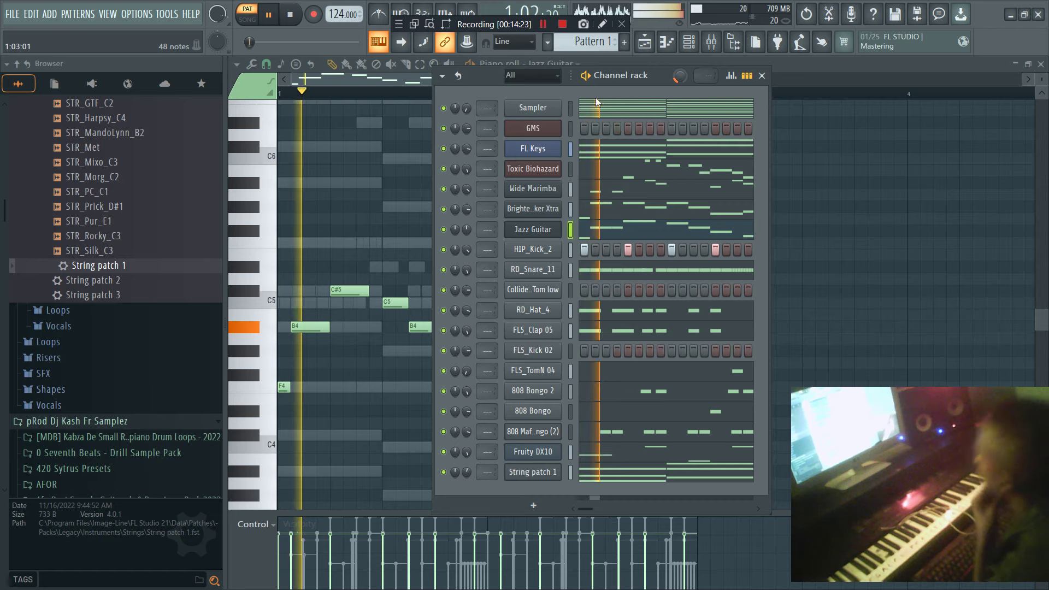
Route all channels to their own mixer tracks 1 to 19 and bring the first tracks into view in the mixer.
key("F9")
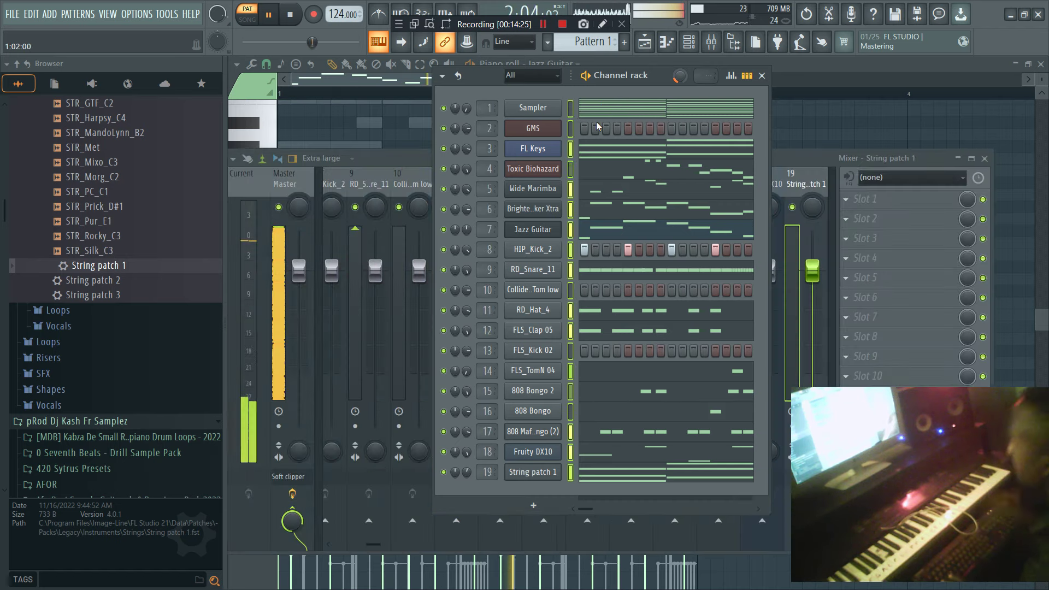
left_click(397, 163)
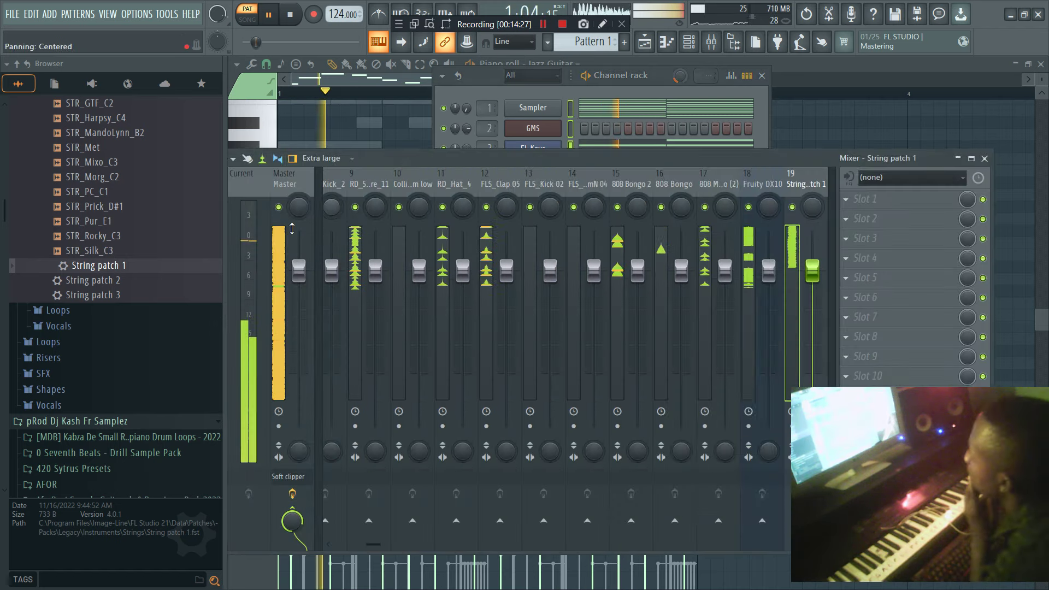
left_click(285, 185)
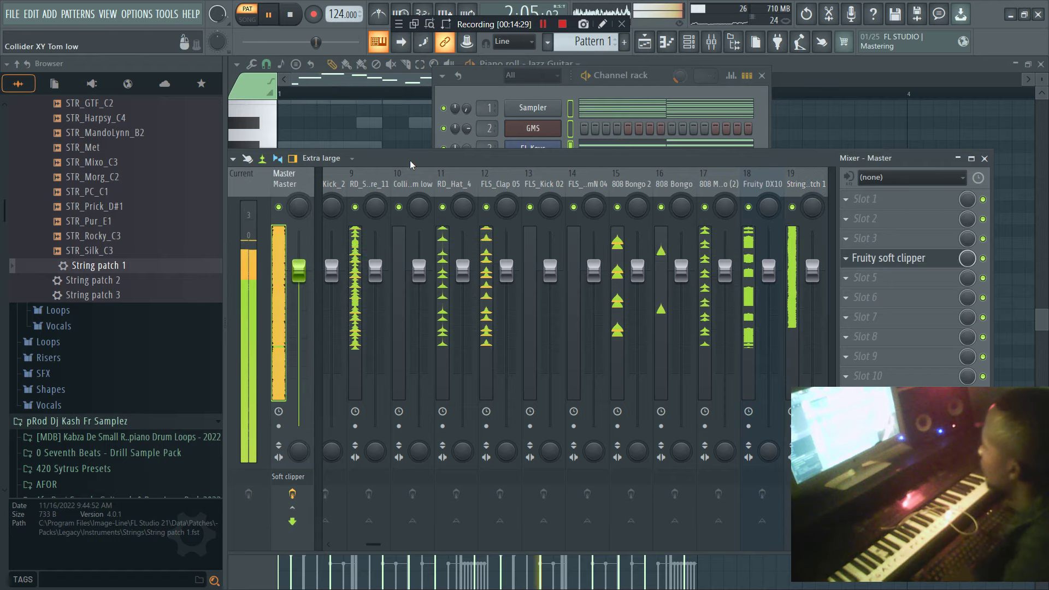
scroll(408, 169, "left", 8)
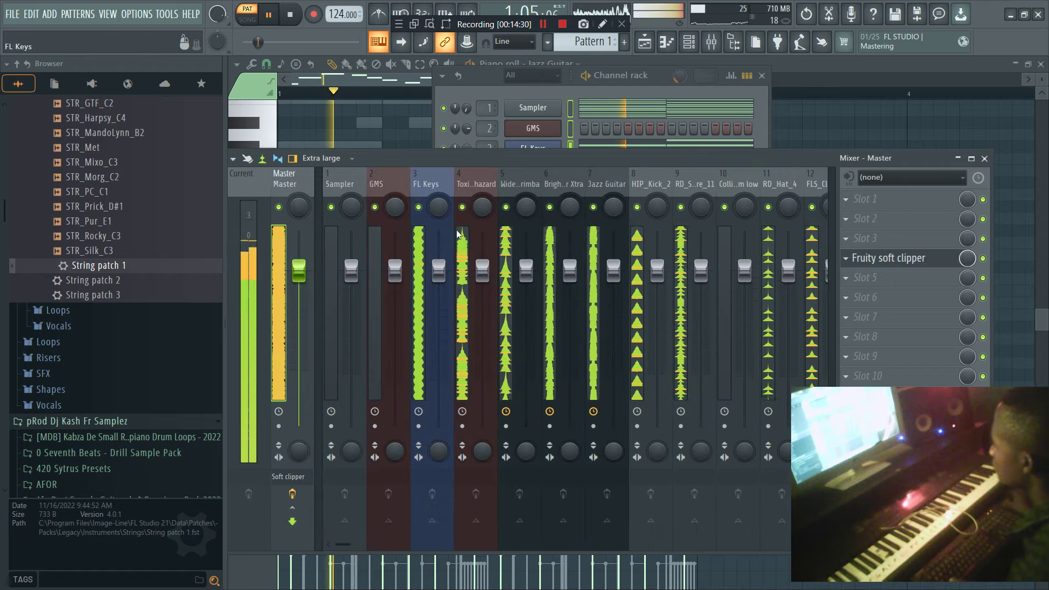
Solo the Wide Marimba mixer track and load Fruity Parametric EQ 2 into its slot 3.
left_click(506, 208, "ctrl")
left_click(518, 185)
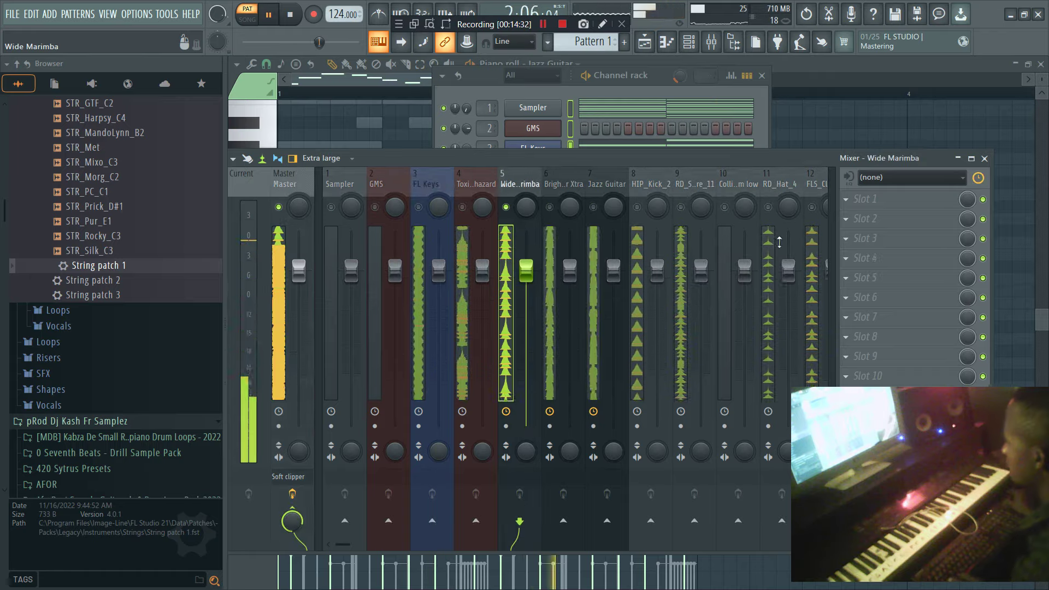
left_click(901, 243)
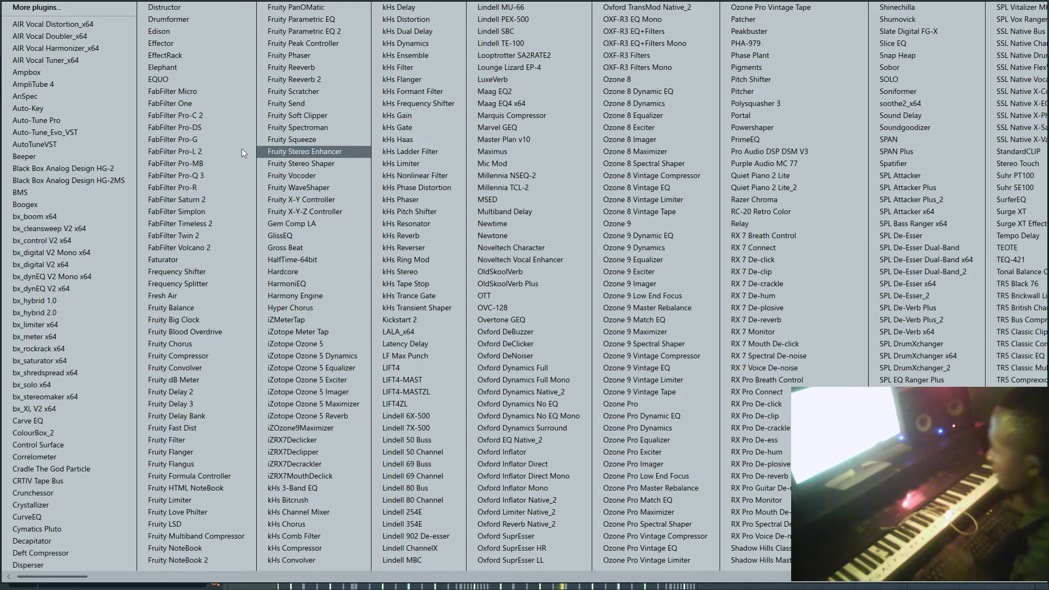
left_click(327, 31)
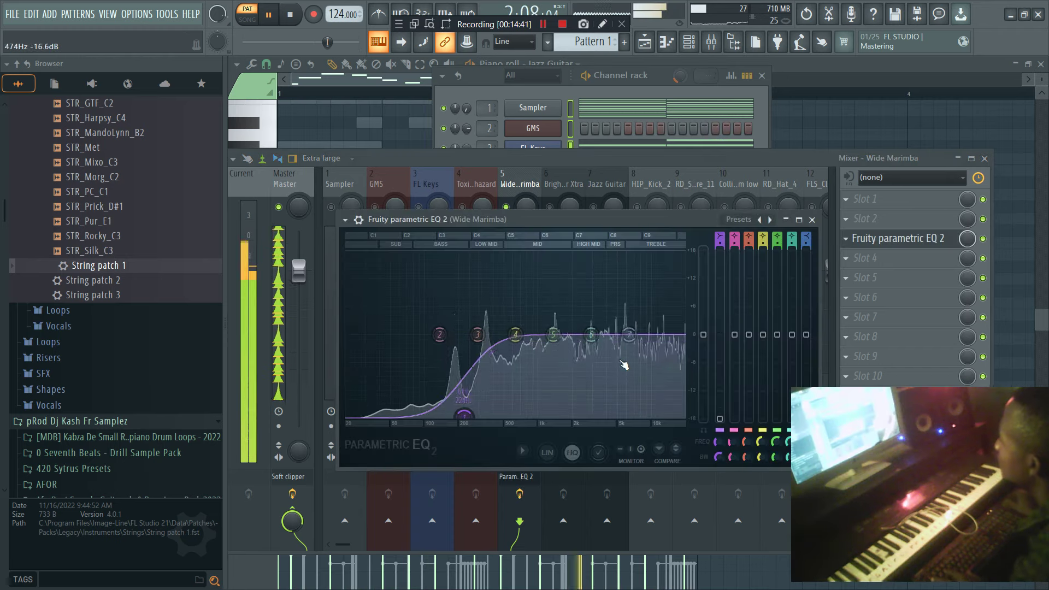
Dip EQ bands 5 and 7 slightly on Wide Marimba and shift the band 1 low cut to a lower frequency.
left_click_drag(553, 338, 553, 345)
left_click_drag(629, 335, 626, 343)
left_click_drag(464, 416, 435, 416)
Load Fruity Compressor into Wide Marimba's slot 4 with a threshold of -16.9 dB and a ratio of 4.4:1.
left_click(863, 260)
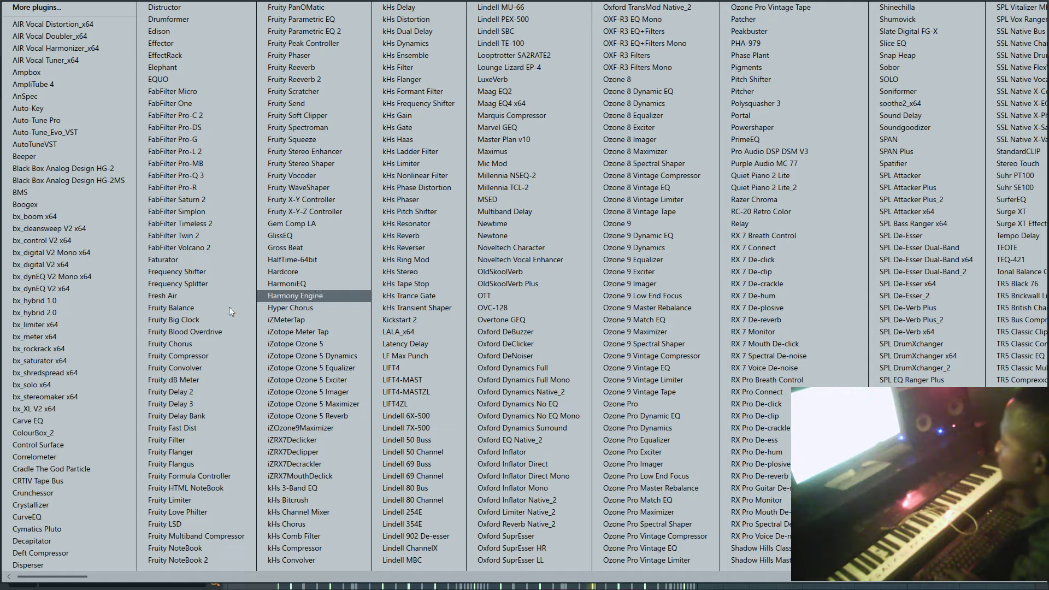
left_click(173, 356)
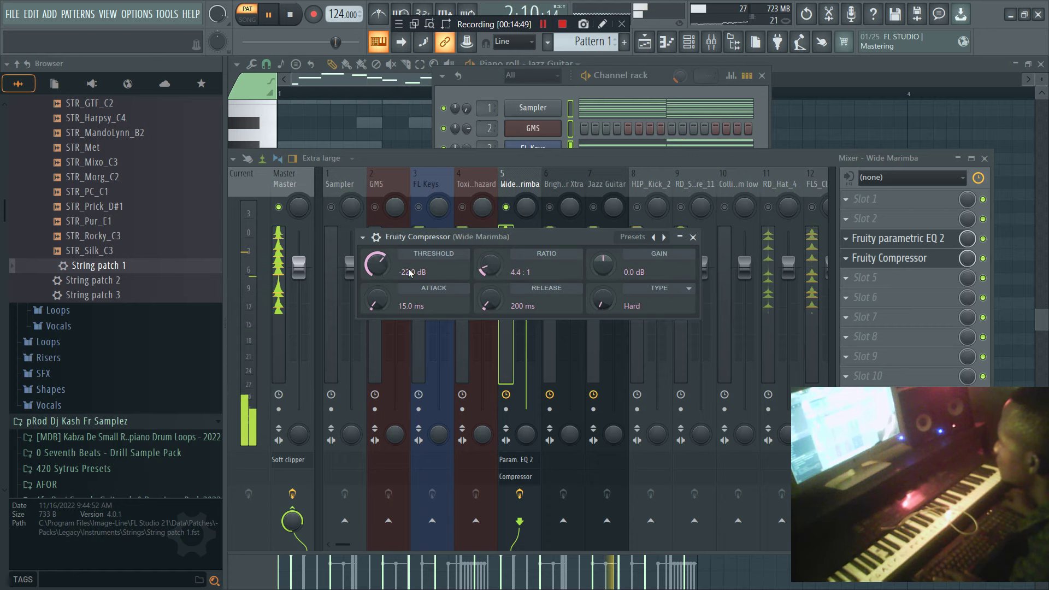
left_click_drag(377, 265, 377, 275)
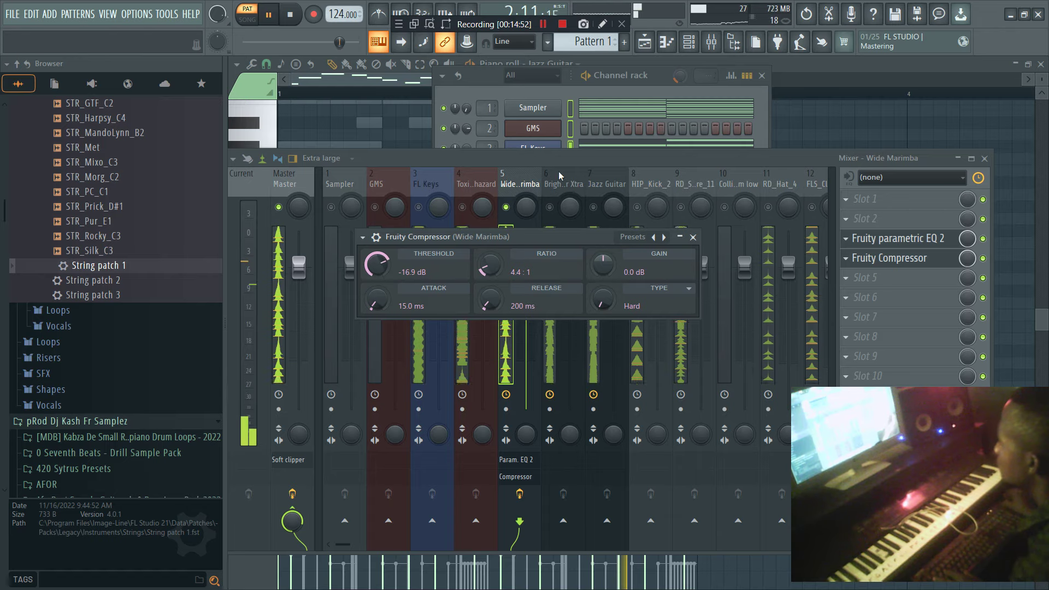
Lower the Wide Marimba mixer fader to -3.0 dB and end the track's solo.
left_click(661, 79)
left_click(792, 161)
left_click_drag(526, 266, 526, 284)
right_click(511, 209)
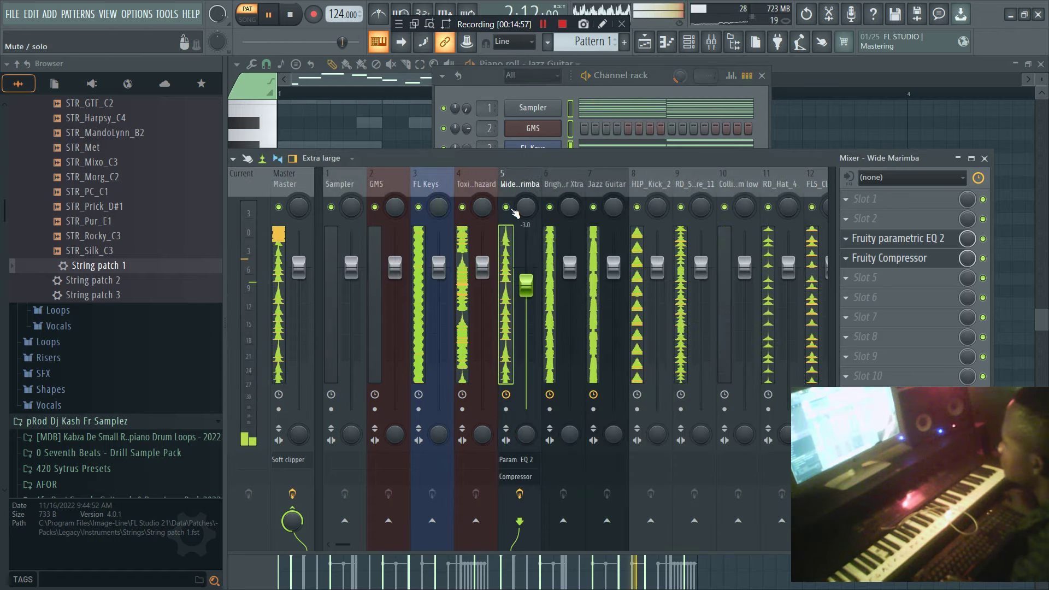
Open the Toxic Biohazard notes in the piano roll and add harmony notes B4, G#4 and F#4 at steps 13, 15 and 16 of bar 1.
left_click(618, 140)
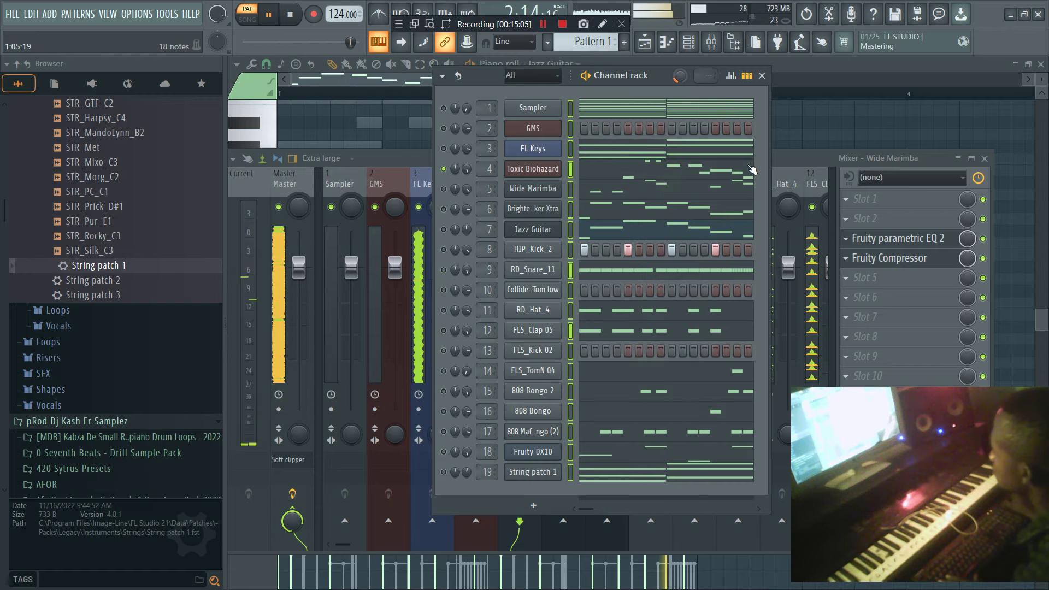
left_click(789, 164)
left_click(617, 99)
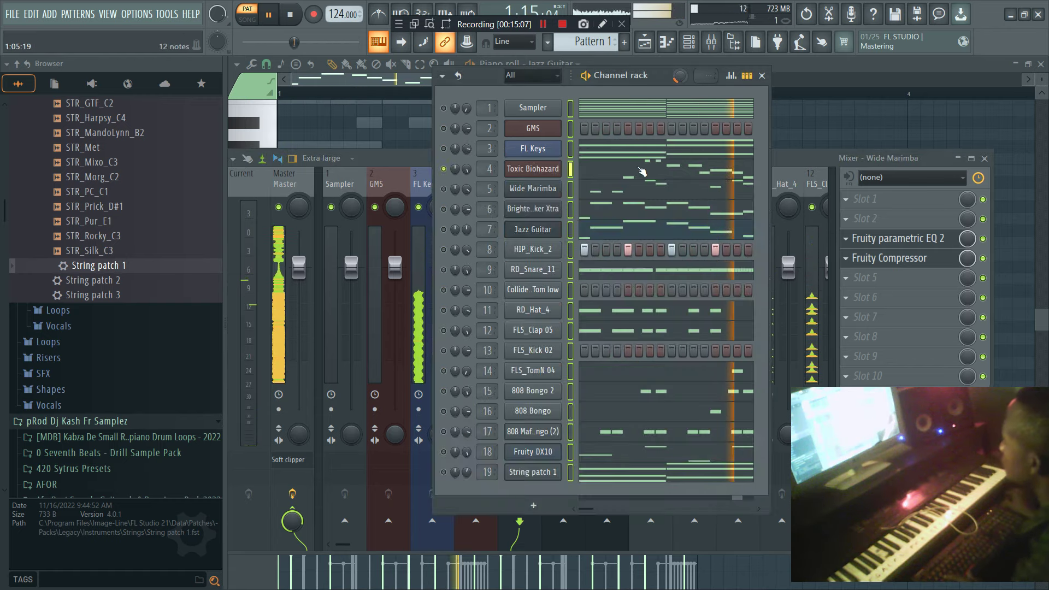
left_click(643, 170)
scroll(683, 196, "down", 2)
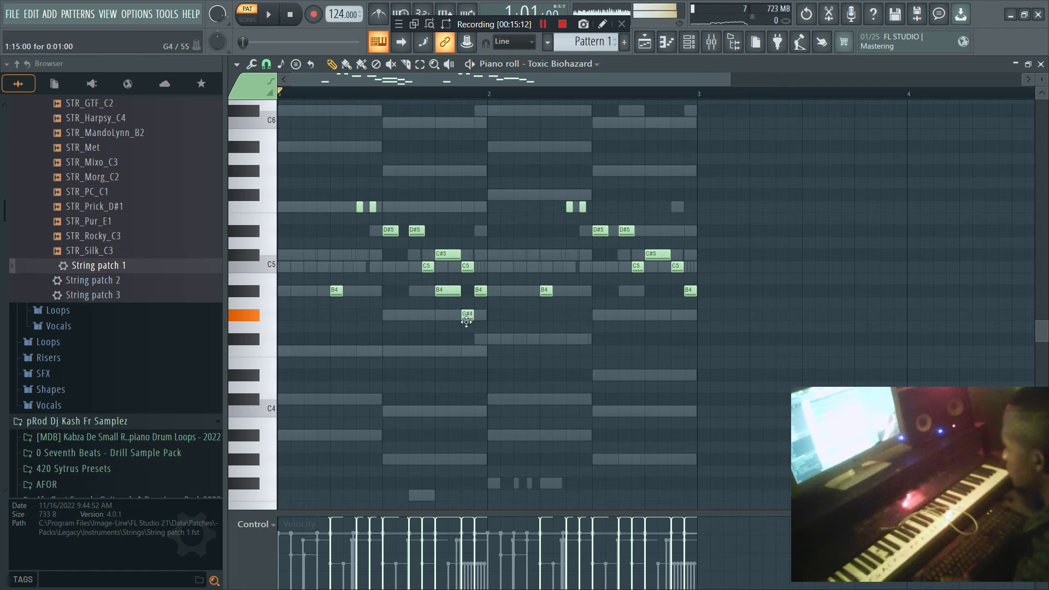
left_click(480, 338)
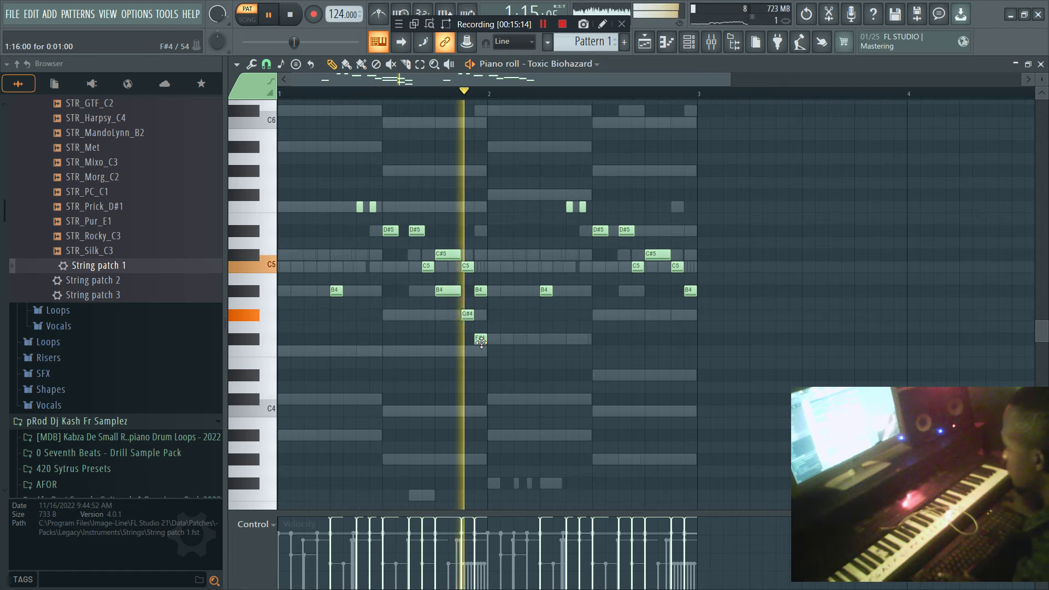
Try the same B4, G#4 and F#4 harmony notes at steps 13, 15 and 16 of bar 2, and delete them again.
left_click(653, 290)
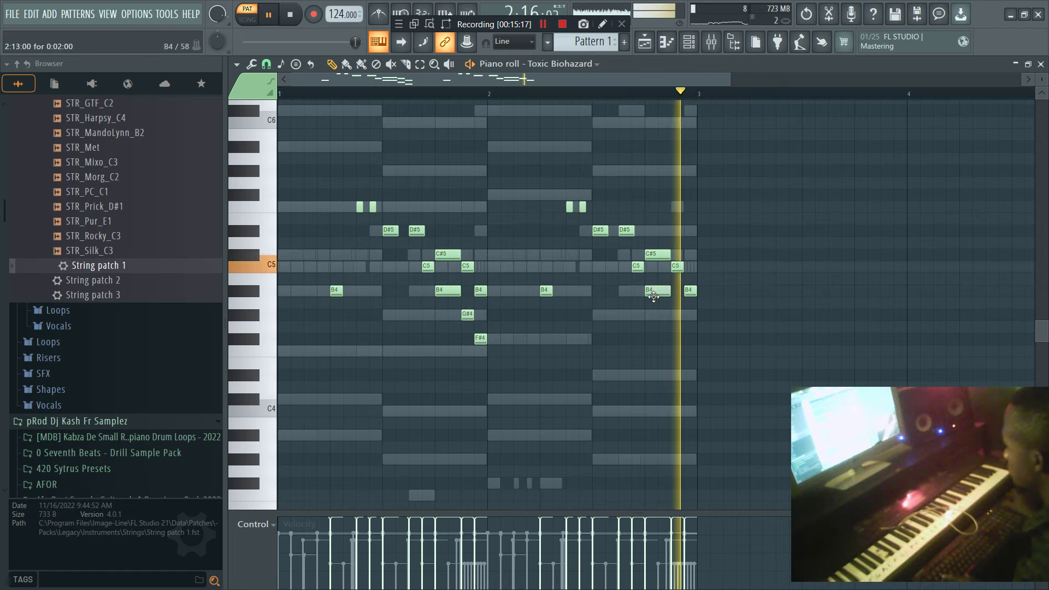
left_click(676, 314)
left_click(690, 338)
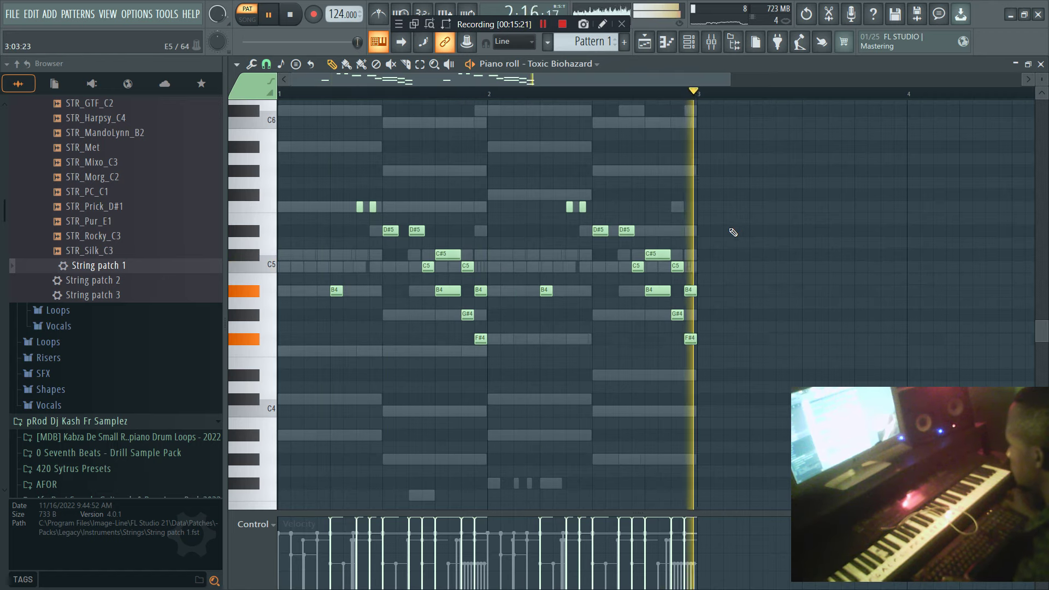
right_click(666, 291)
right_click(677, 317)
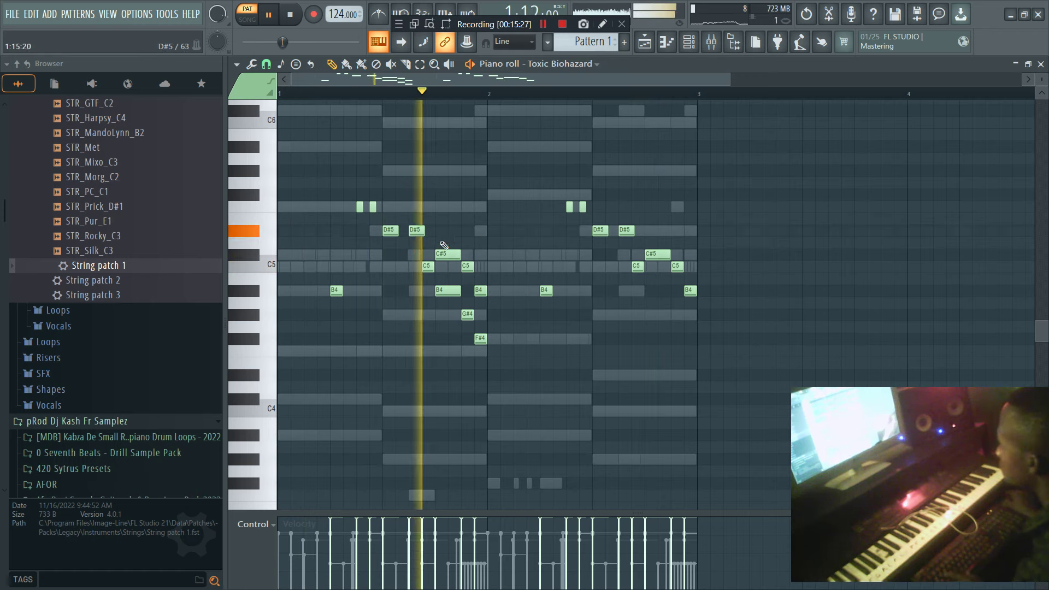
Replay the pattern from the start to audition the Toxic Biohazard harmony notes in bar 1, and stop playback.
key("space")
key("space")
key("space")
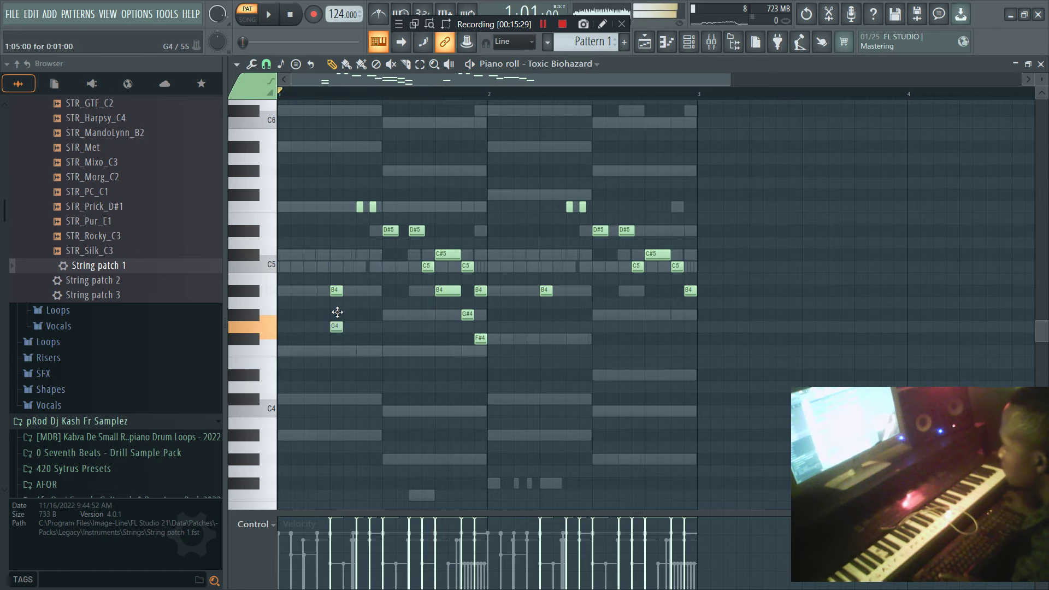
Add lower harmony notes on C#5, C5 and G#4 under bar 1's Toxic Biohazard melody, and select the opening notes of bar 2.
key("space")
left_click(360, 207)
left_click_drag(369, 207, 388, 268)
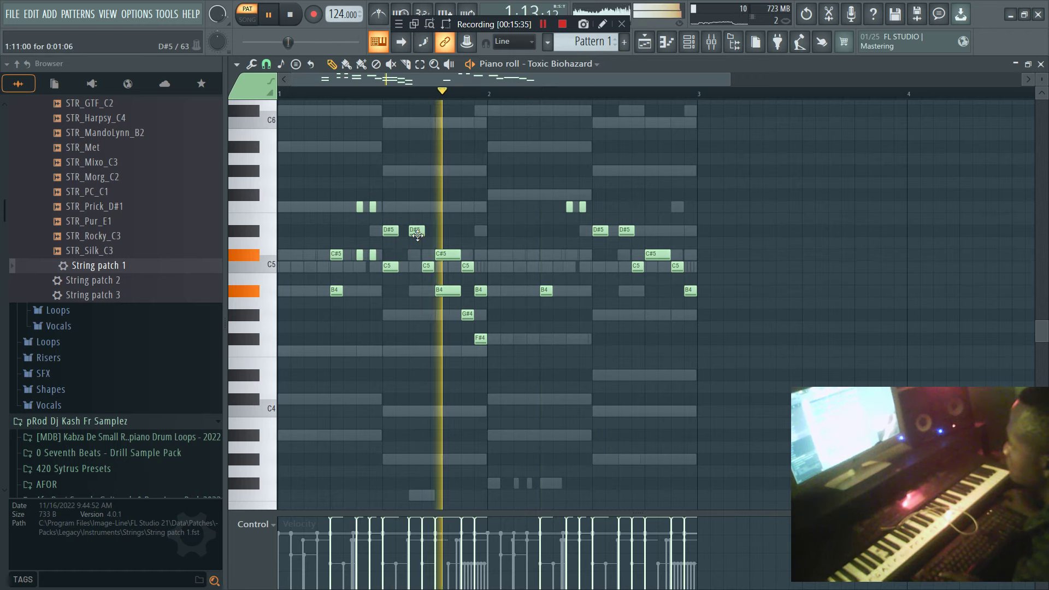
left_click(417, 265)
left_click(427, 315)
key("space")
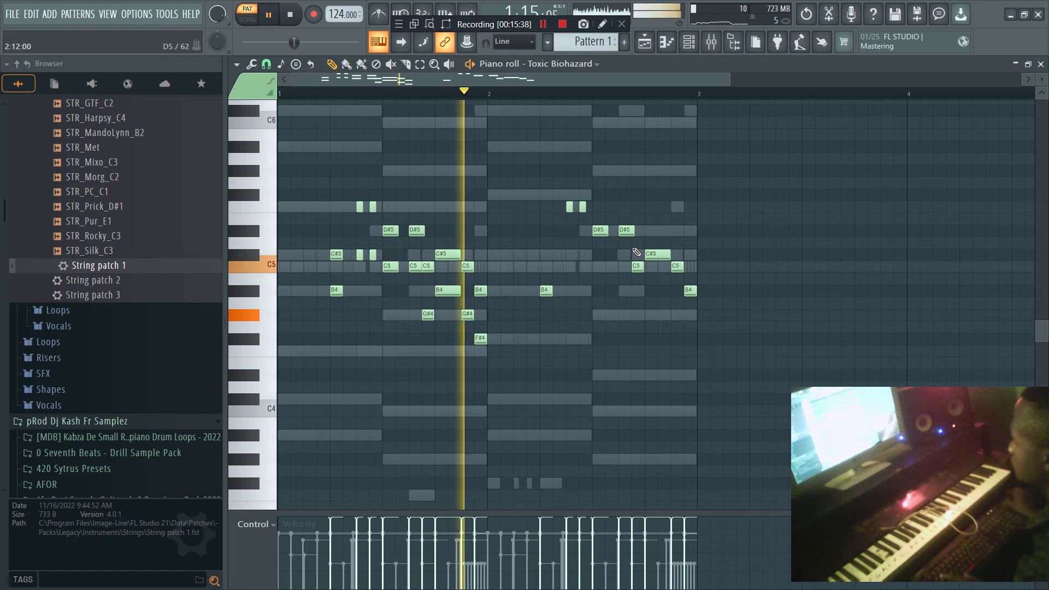
left_click_drag(536, 318, 623, 181)
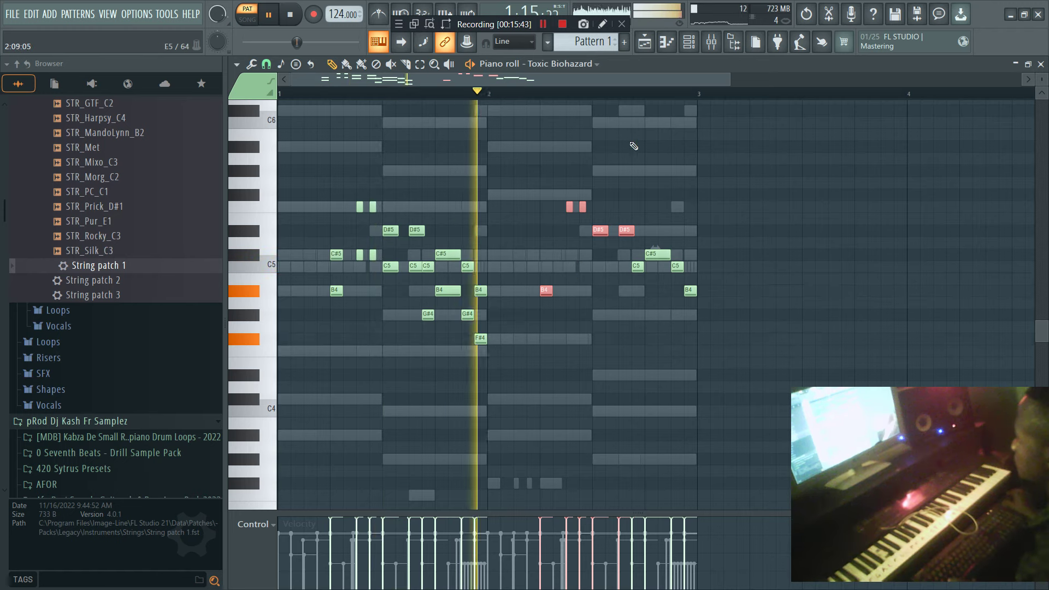
Solo the Toxic Biohazard channel and lower its mixer track volume to about -3.4 dB.
left_click(690, 48)
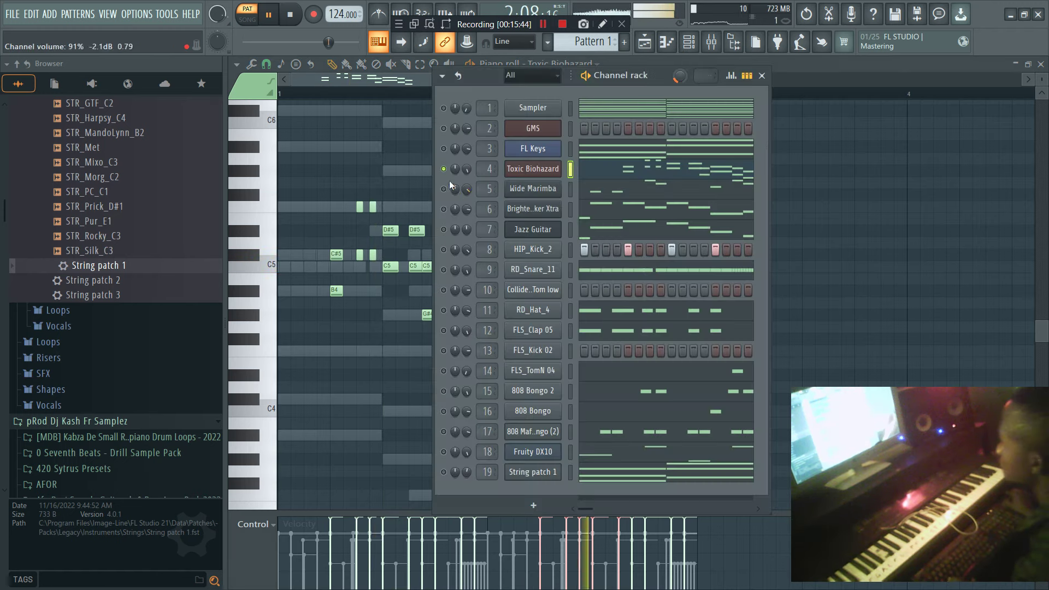
left_click(710, 43)
left_click_drag(482, 267, 484, 292)
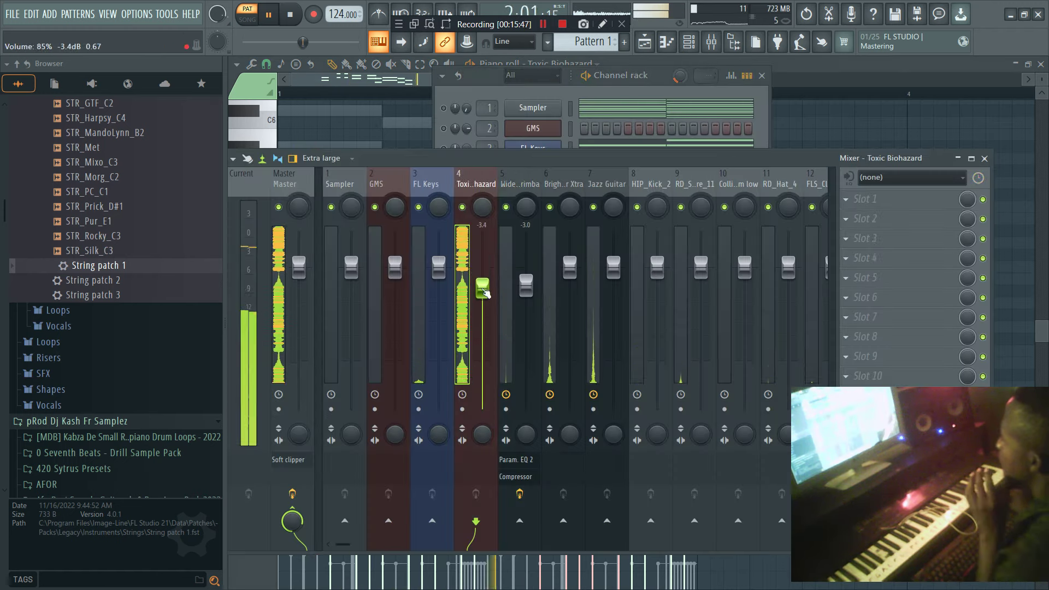
Load a bypassed SPL De-Esser Dual-Band in slot 4 and Fruity parametric EQ 2 in slot 3 of the Toxic Biohazard track.
left_click(865, 258)
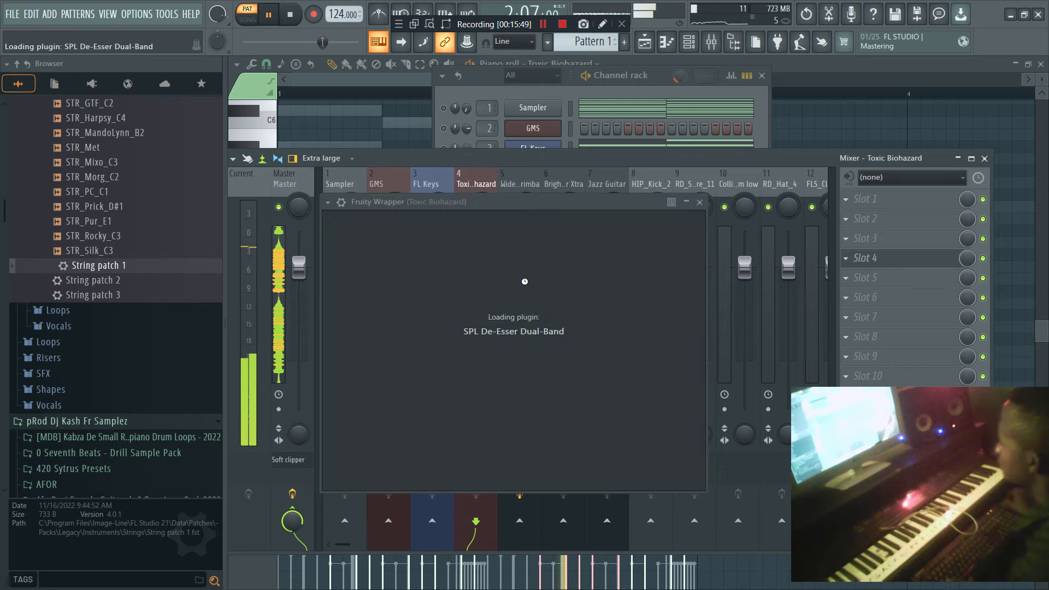
left_click(907, 258)
left_click(867, 241)
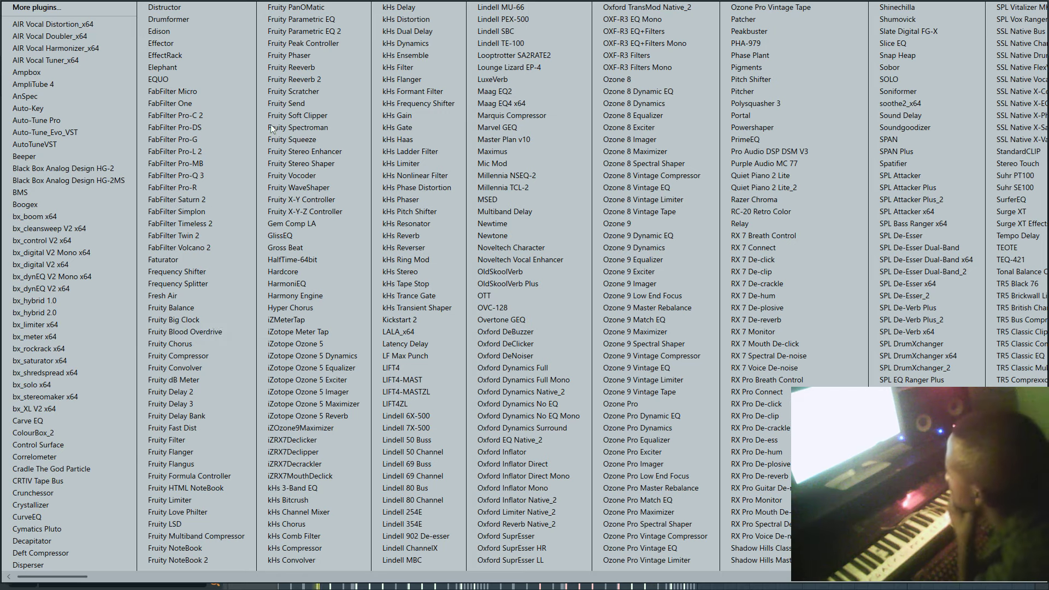
left_click(313, 32)
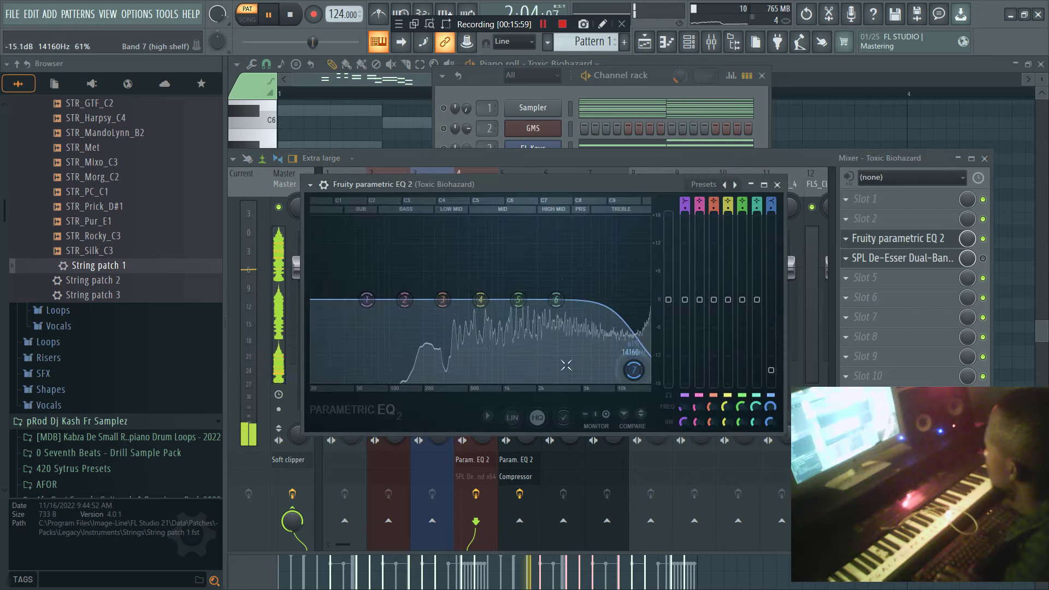
Shape the Toxic Biohazard EQ by cutting lows with band 1, boosting band 6 slightly and lowering high-shelf band 7.
left_click_drag(367, 299, 411, 381)
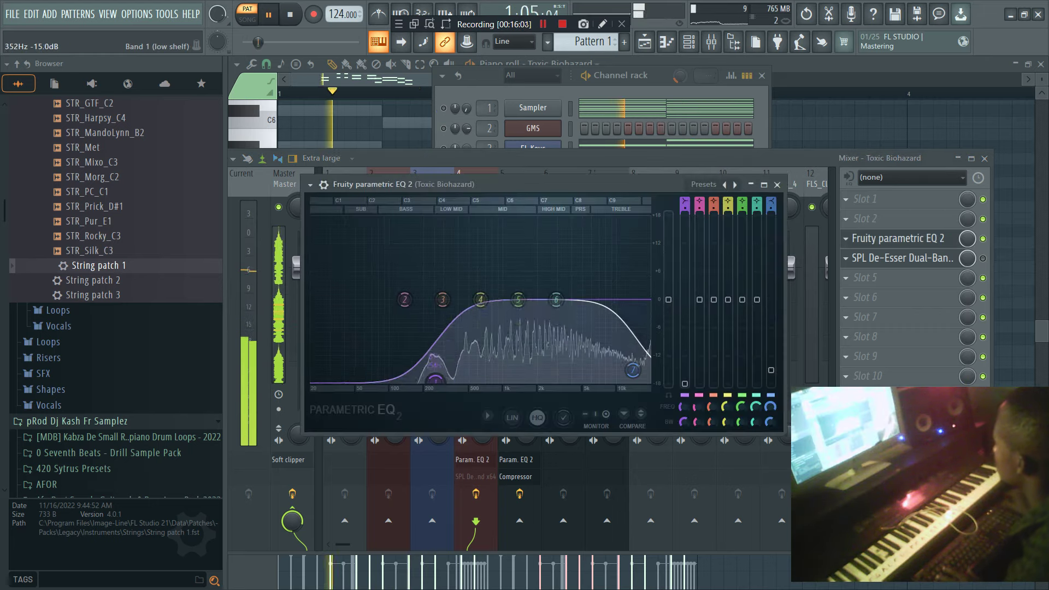
left_click_drag(552, 310, 541, 291)
left_click_drag(632, 370, 630, 375)
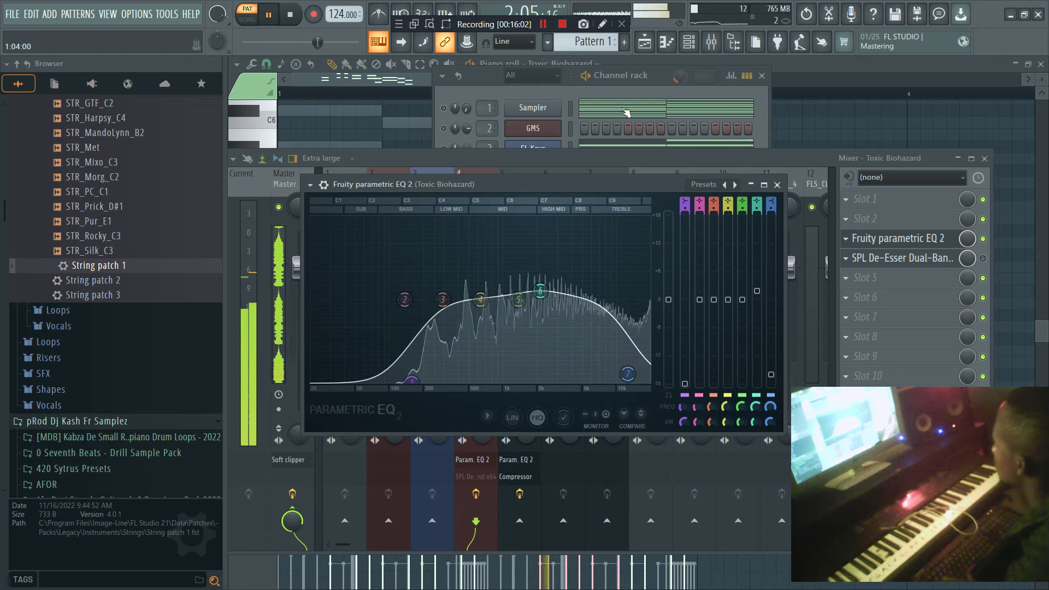
Solo the Brighter Humbucker Xtra channel and load Fruity parametric EQ 2 in slot 3 of its mixer track.
left_click(589, 91)
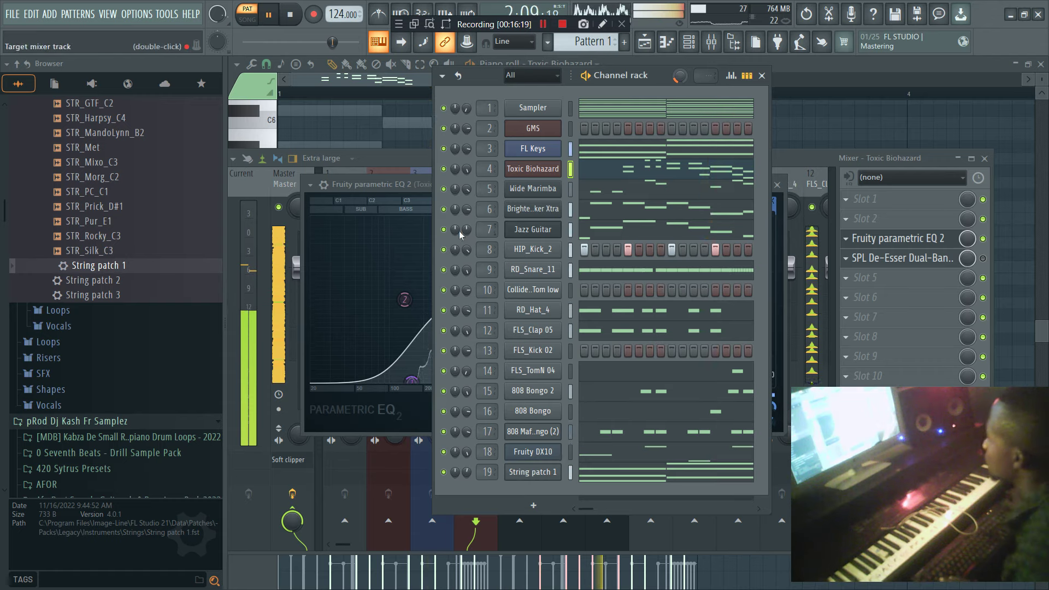
right_click(445, 210)
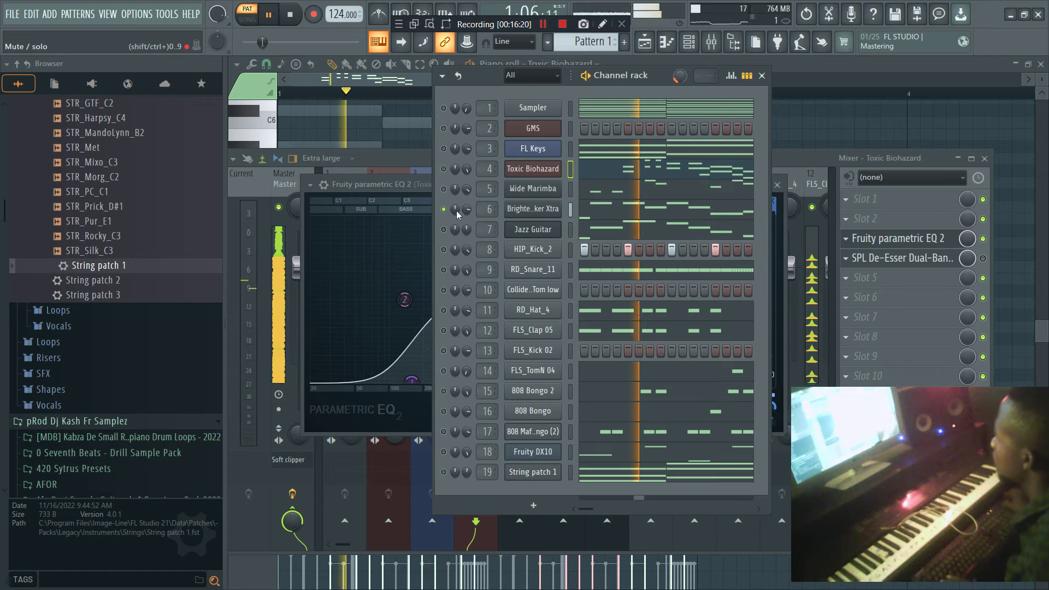
left_click(814, 155)
left_click(551, 244)
left_click(874, 258)
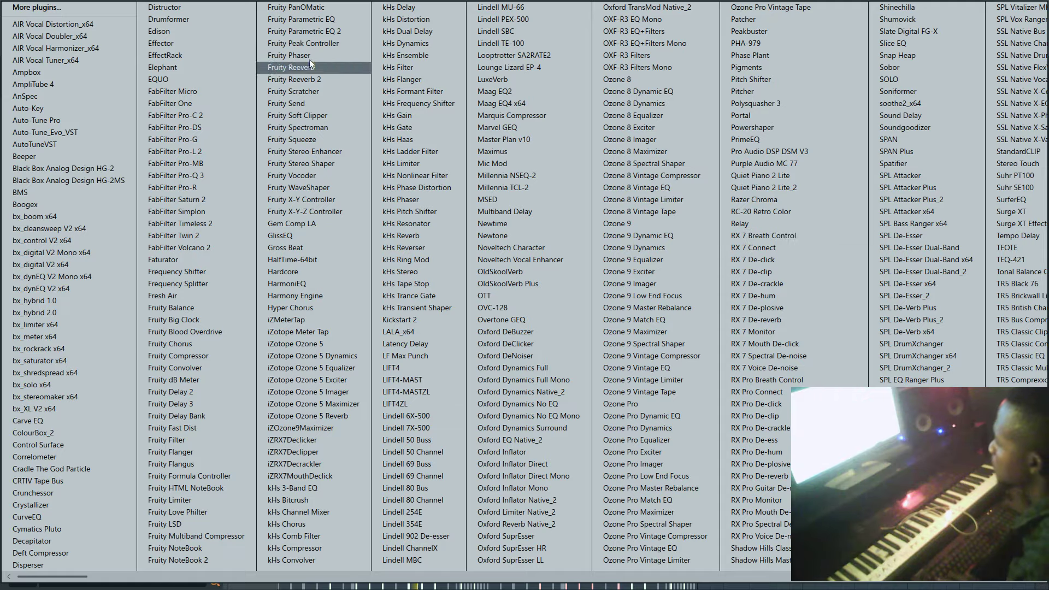
left_click(309, 31)
Shape the Brighter Humbucker Xtra EQ by cutting lows with band 1 and highs with band 7, boosting band 4 and dipping band 3 slightly.
left_click_drag(293, 228, 369, 314)
left_click_drag(412, 231, 412, 215)
left_click_drag(368, 313, 365, 313)
left_click_drag(524, 229, 535, 310)
left_click_drag(411, 214, 464, 212)
left_click_drag(373, 230, 374, 232)
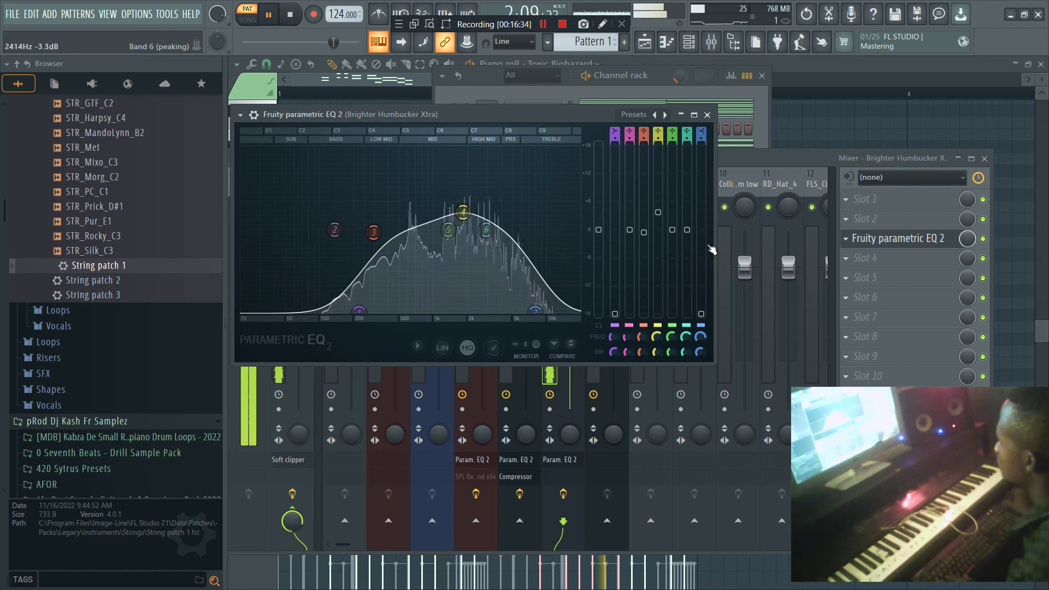
Add Fruity Compressor in slot 5 of the Brighter Humbucker Xtra track with a -17.5 dB threshold and a ratio of about 10:1.
left_click(752, 170)
left_click(862, 287)
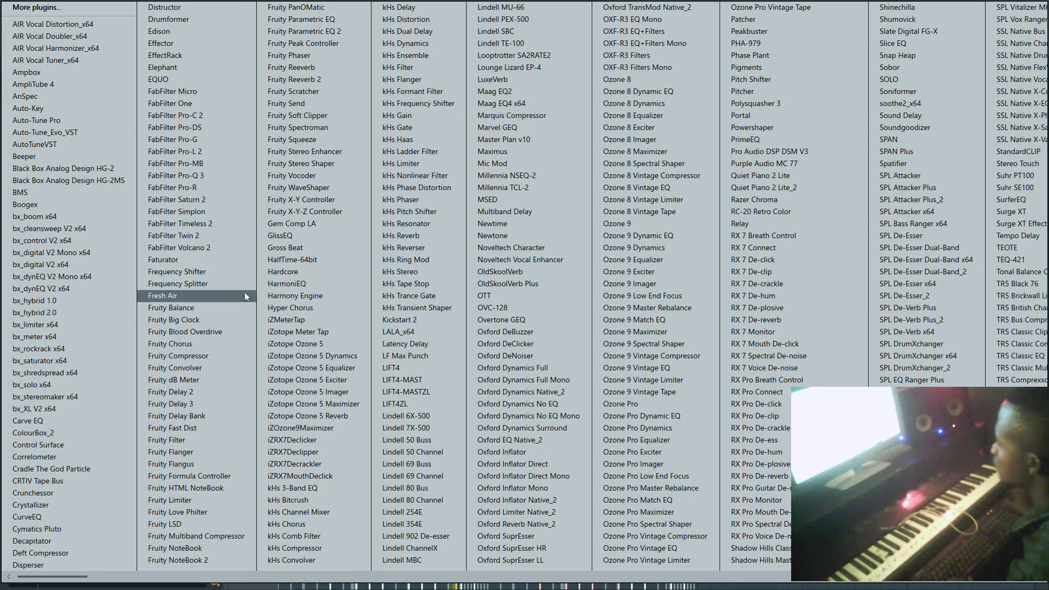
left_click(201, 357)
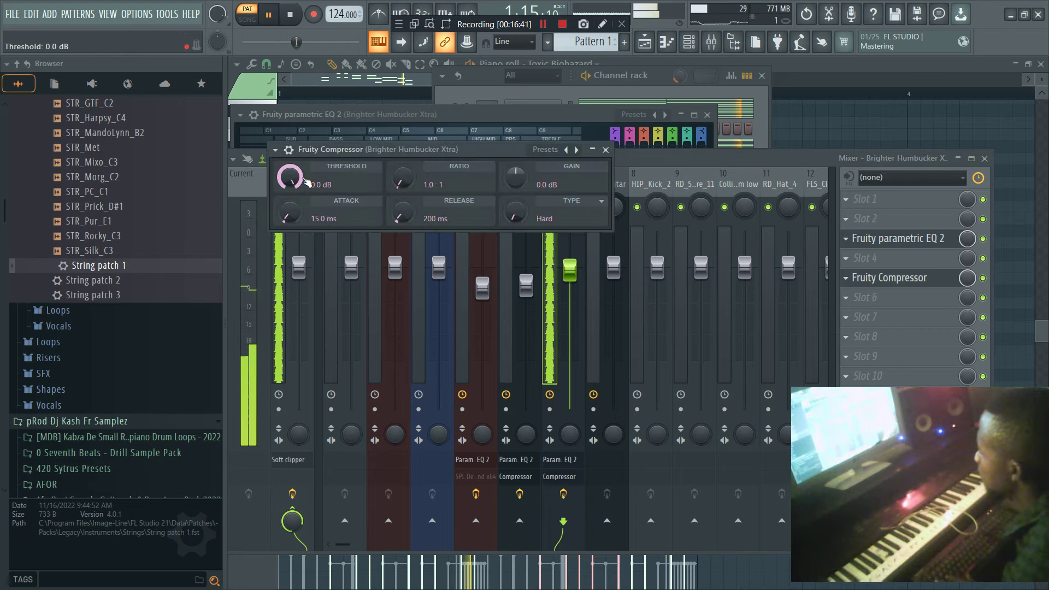
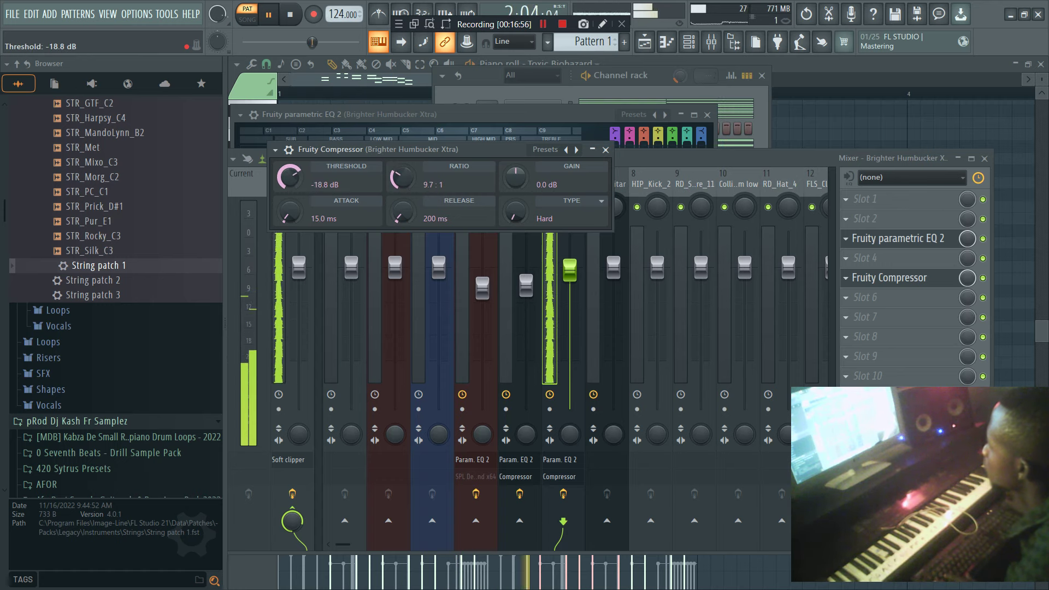
left_click(571, 97)
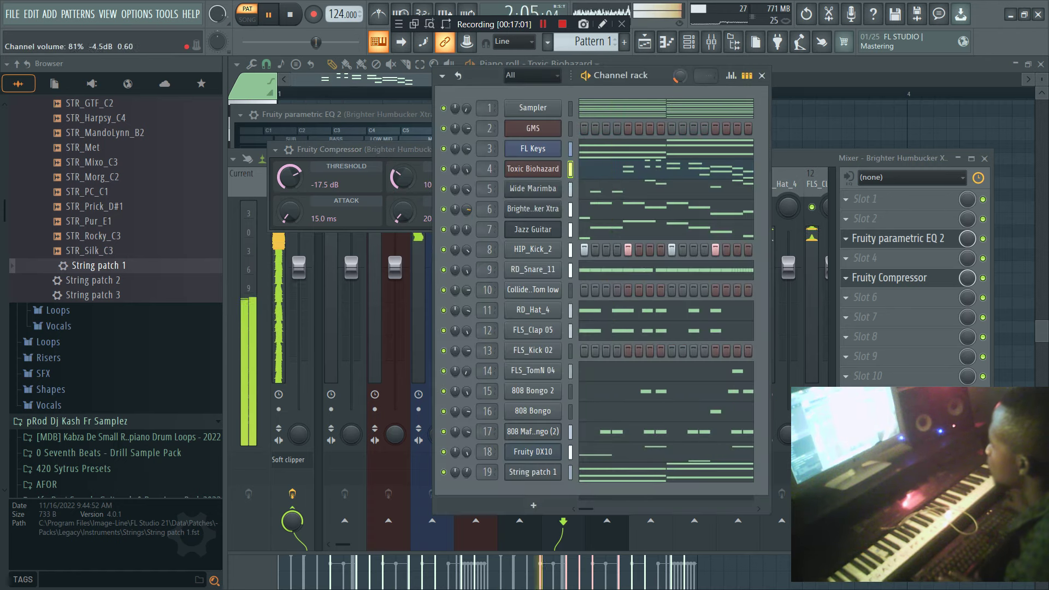
left_click_drag(467, 210, 467, 205)
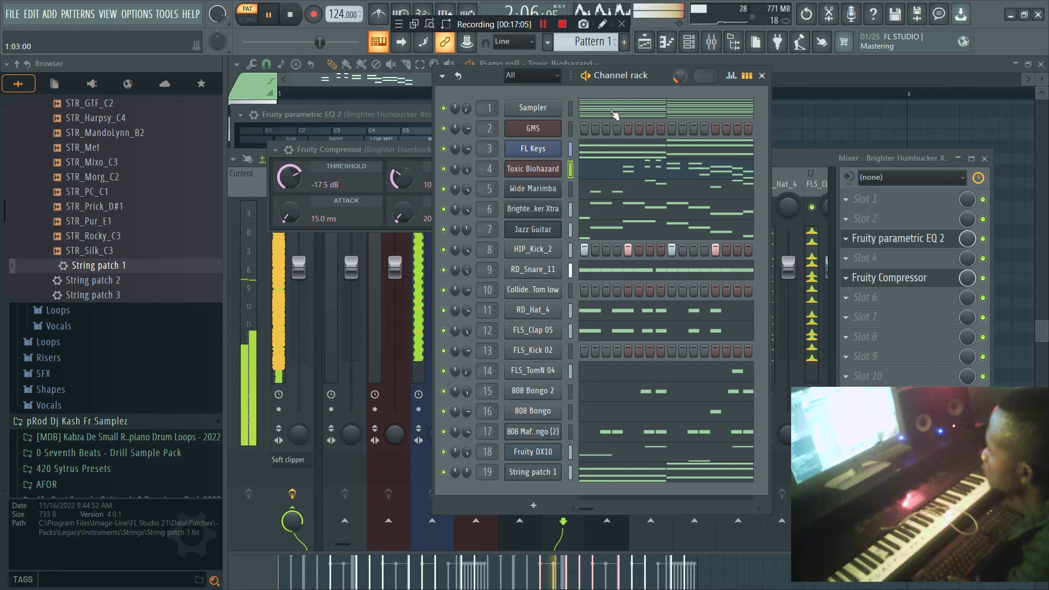
left_click(443, 249, "ctrl")
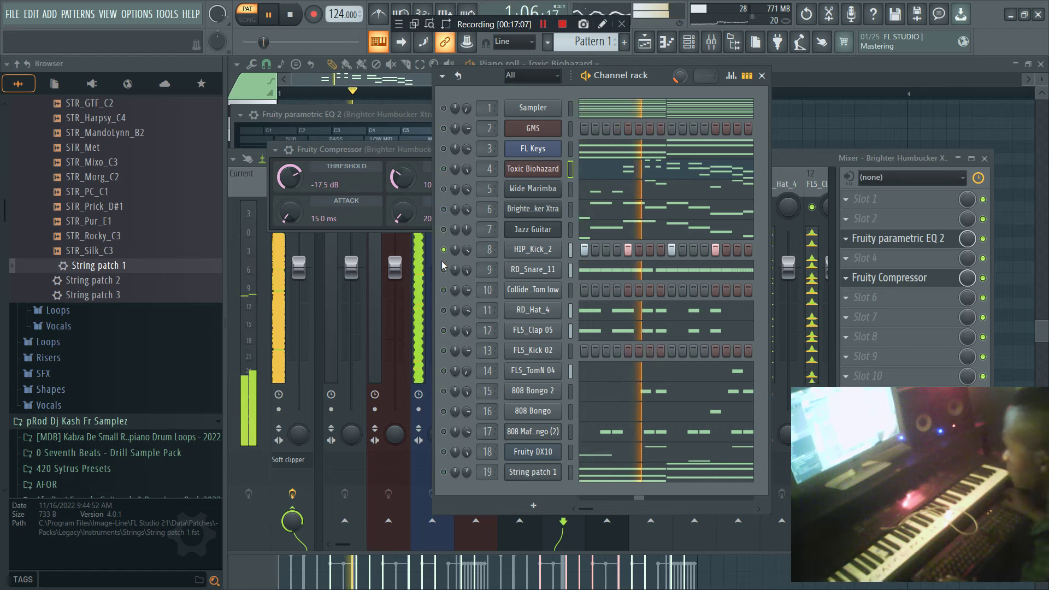
left_click(443, 270)
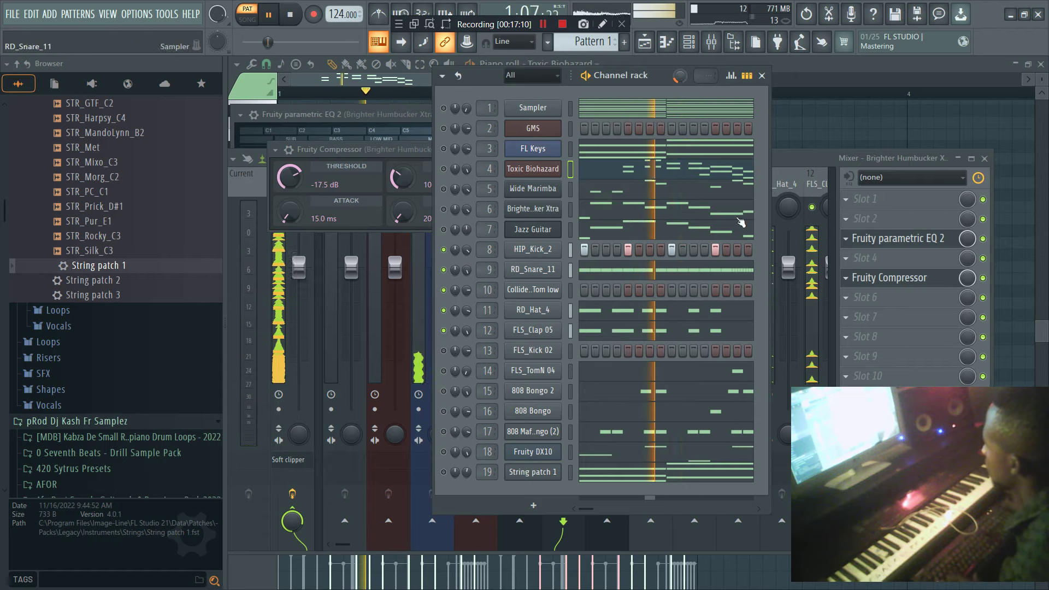
Solo the HIP_Kick_2 mixer track and load Fruity parametric EQ 2 in slot 3, rolling off the highs with band 7.
left_click(818, 159)
left_click(643, 223)
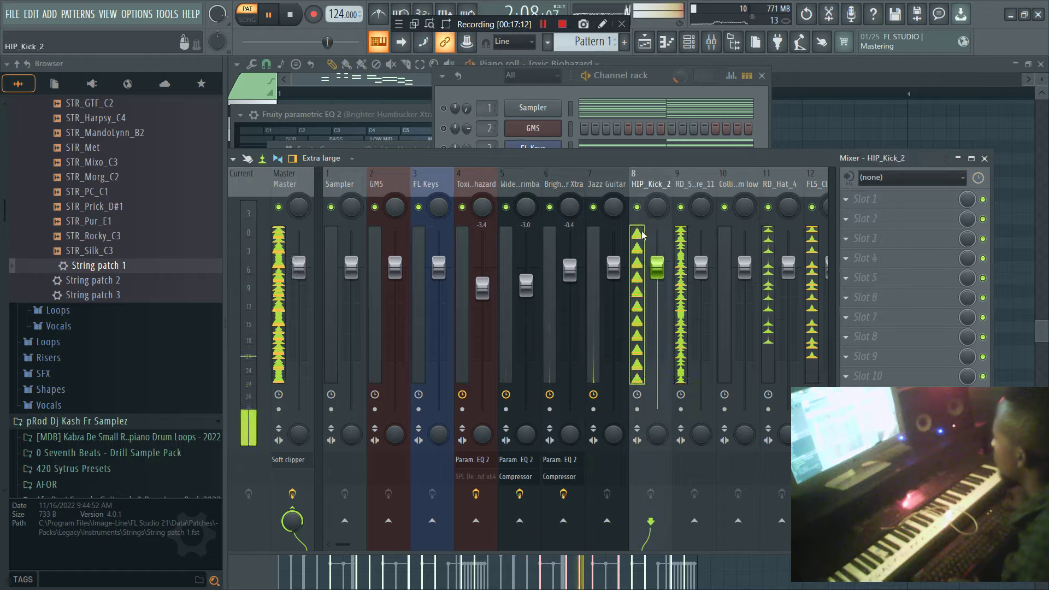
left_click(637, 208, "ctrl")
left_click(863, 219)
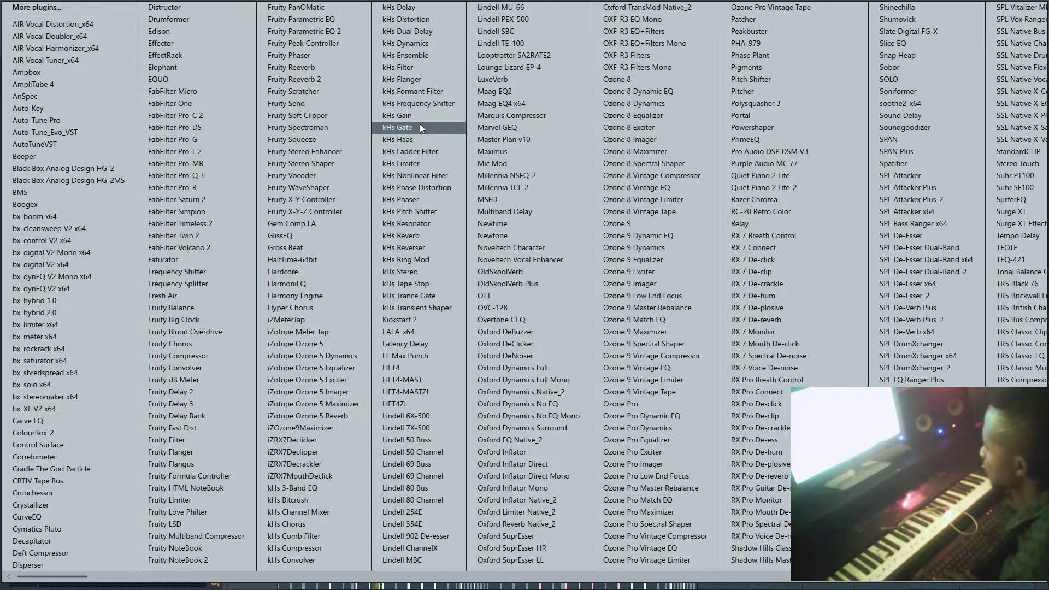
left_click(317, 31)
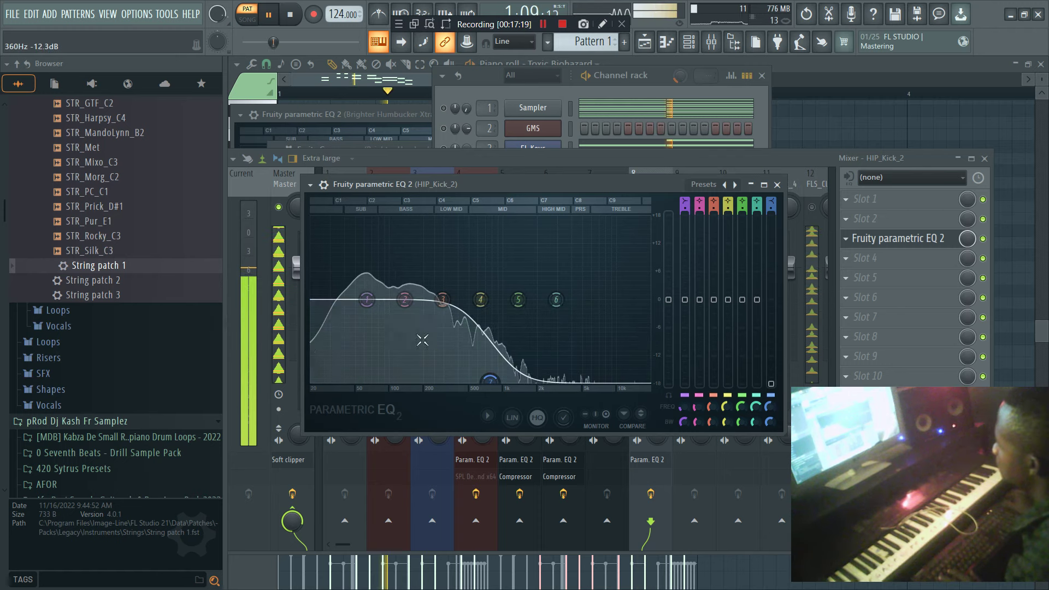
Set HIP_Kick_2's volume envelope to full hold with zero attack, decay, sustain and release.
left_click(598, 96)
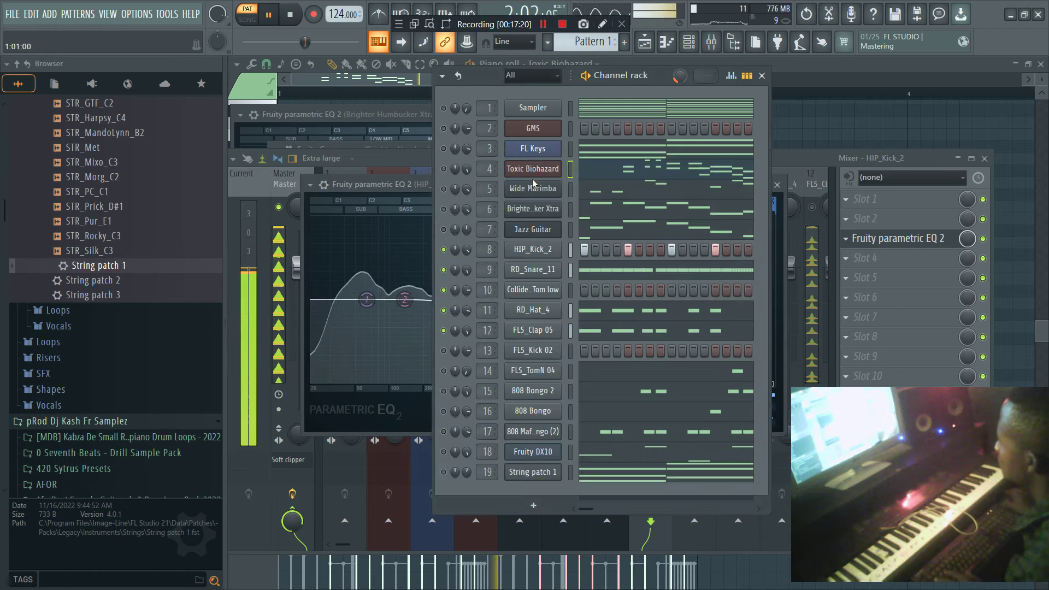
left_click(533, 249)
left_click(389, 247)
left_click_drag(382, 377, 426, 344)
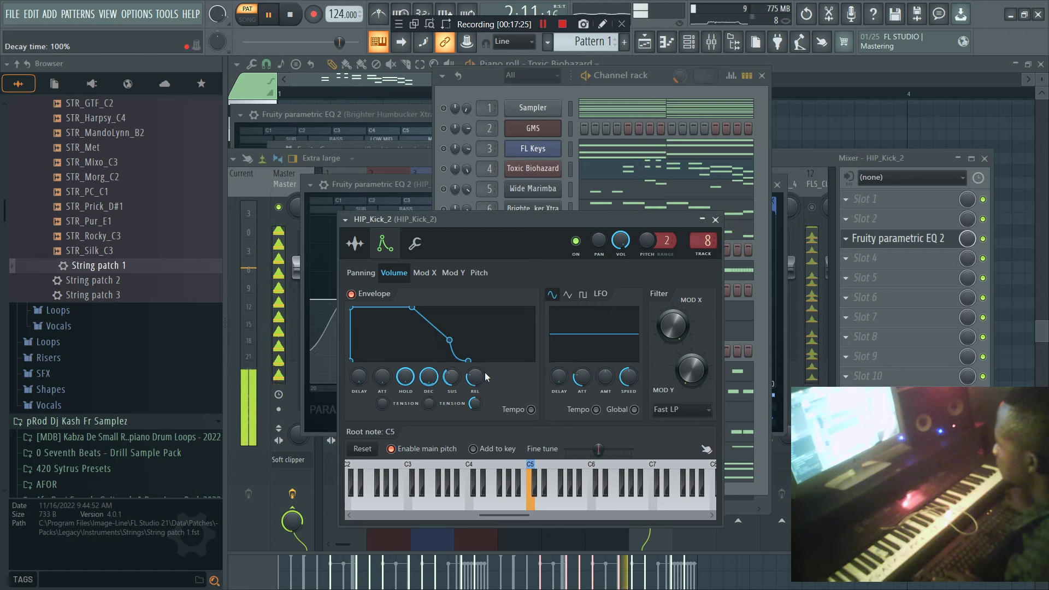
left_click_drag(474, 377, 433, 397)
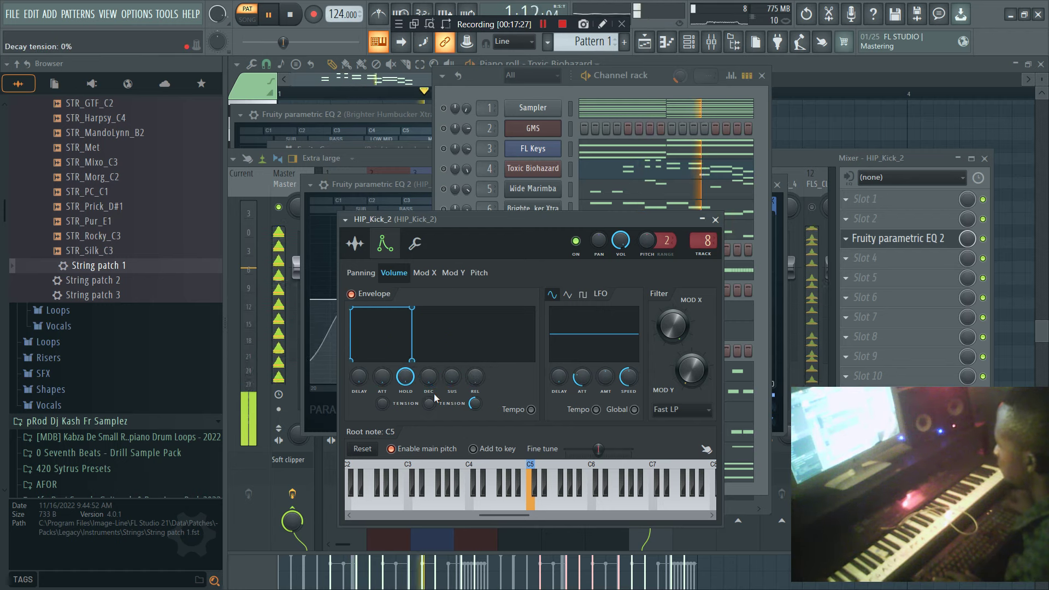
Add Fruity Multiband Compressor in slot 5 of the HIP_Kick_2 track and set the low band's output gain to about 12.2 dB.
left_click(860, 275)
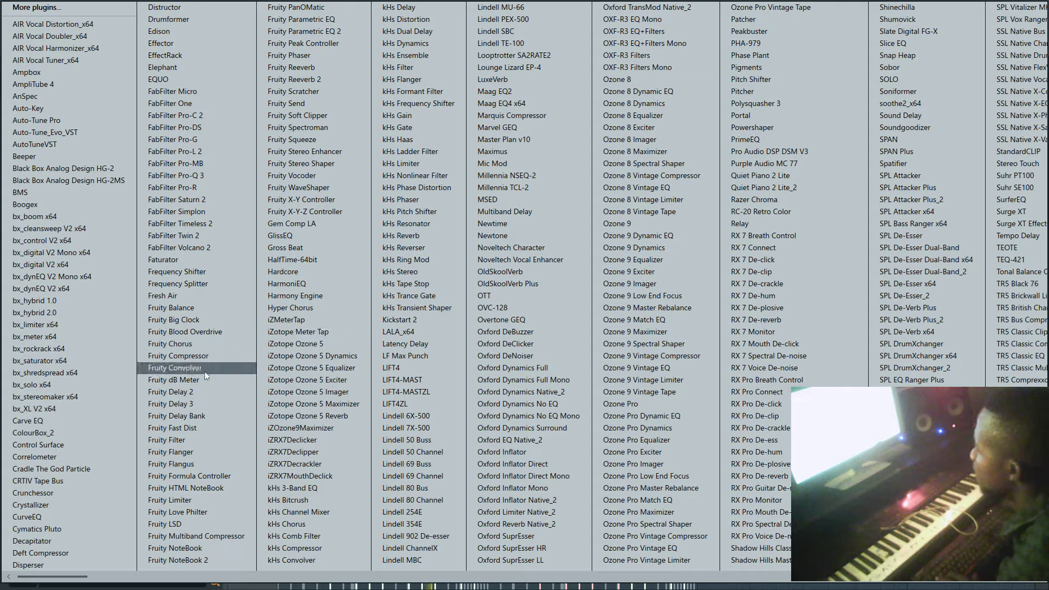
left_click(217, 535)
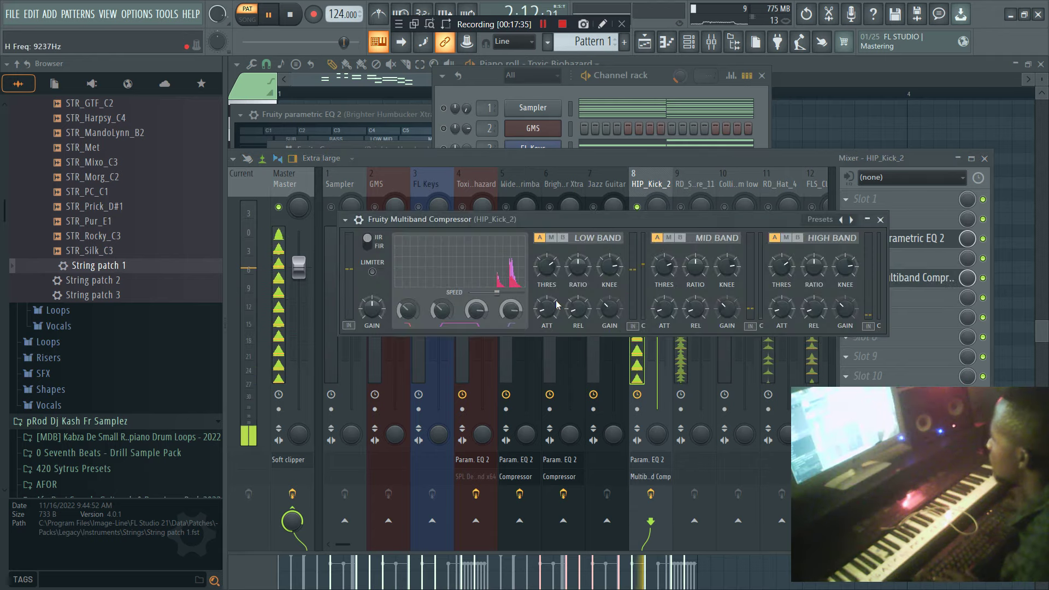
key("space")
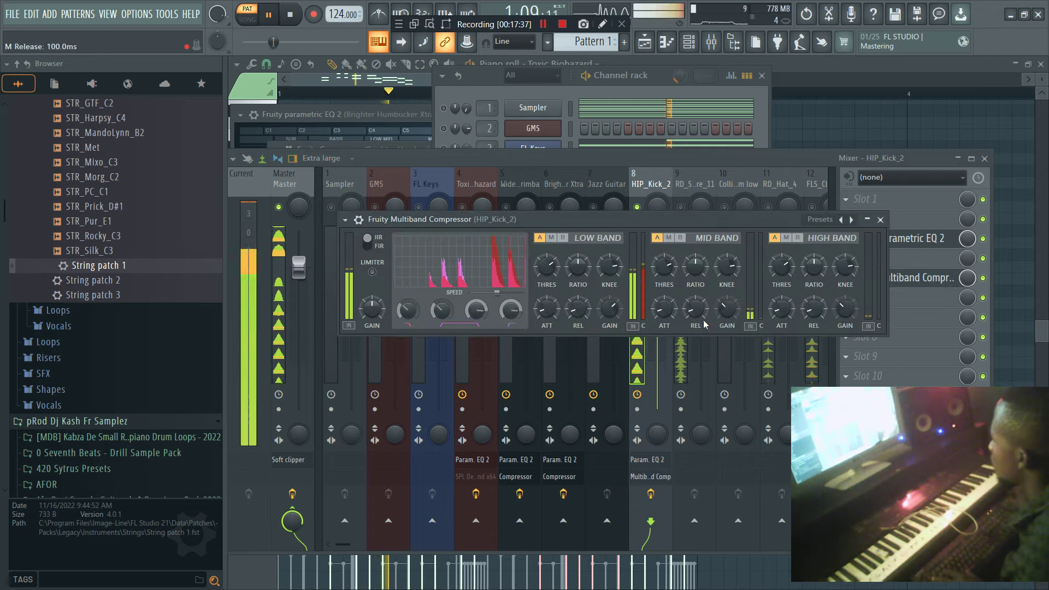
key("space")
key("space")
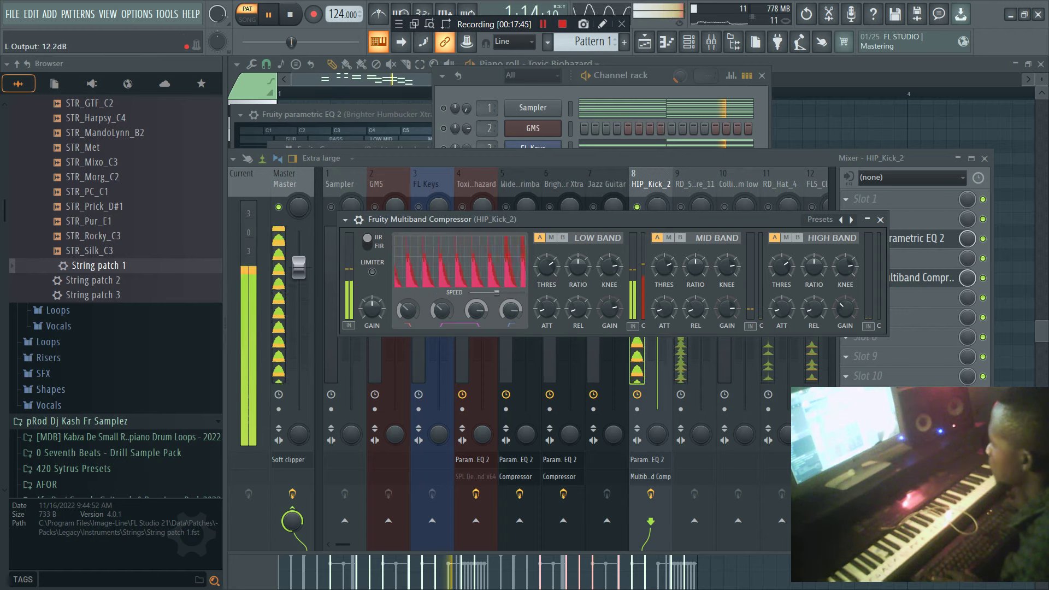
Unsolo the HIP_Kick_2 mixer track and reopen its Fruity Multiband Compressor.
left_click(640, 120)
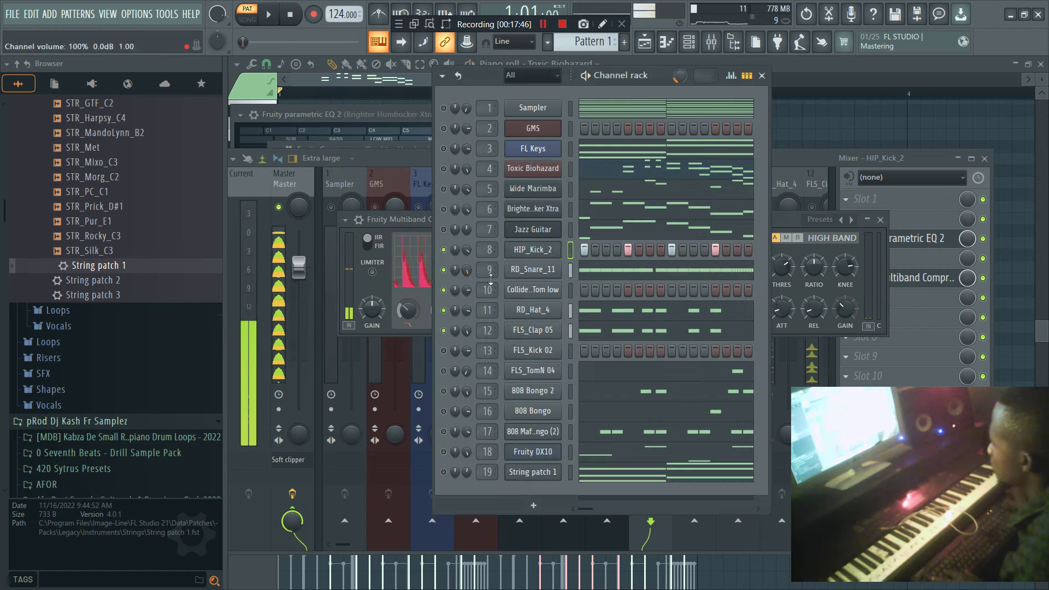
left_click(801, 155)
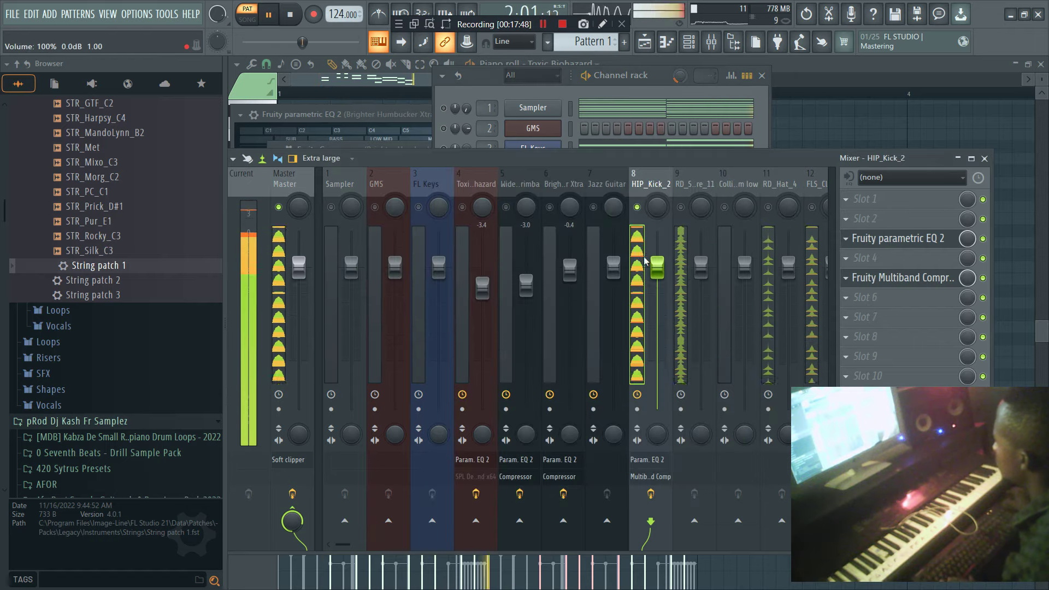
right_click(637, 207)
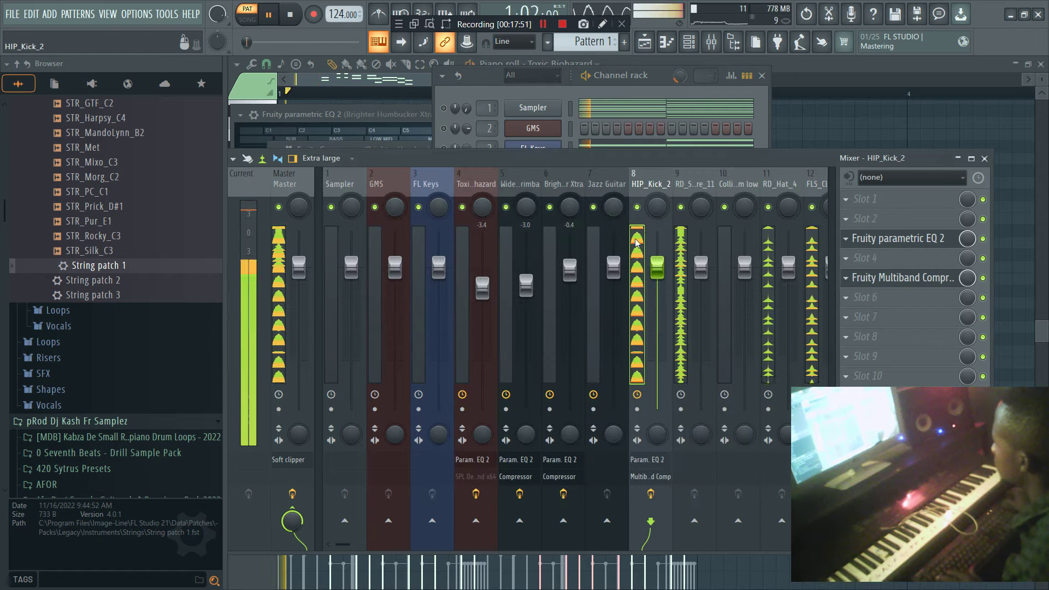
left_click(927, 281)
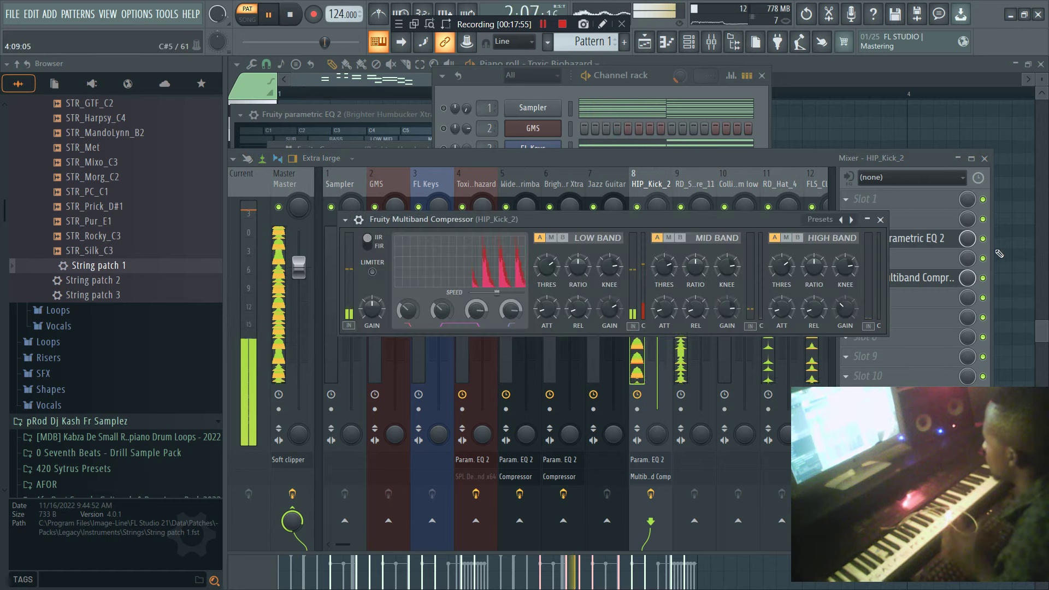
In HIP_Kick_2's Fruity parametric EQ 2, cut band 1 to about -16.5 dB at 28 Hz and move band 2 to about 69 Hz.
left_click(925, 239)
left_click_drag(367, 299, 327, 375)
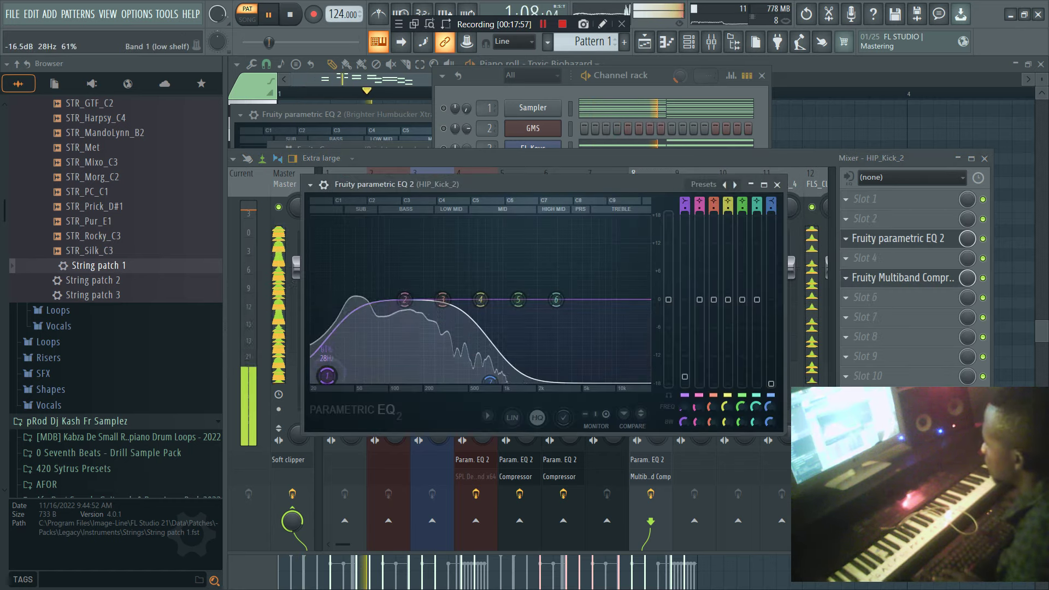
left_click_drag(404, 300, 371, 297)
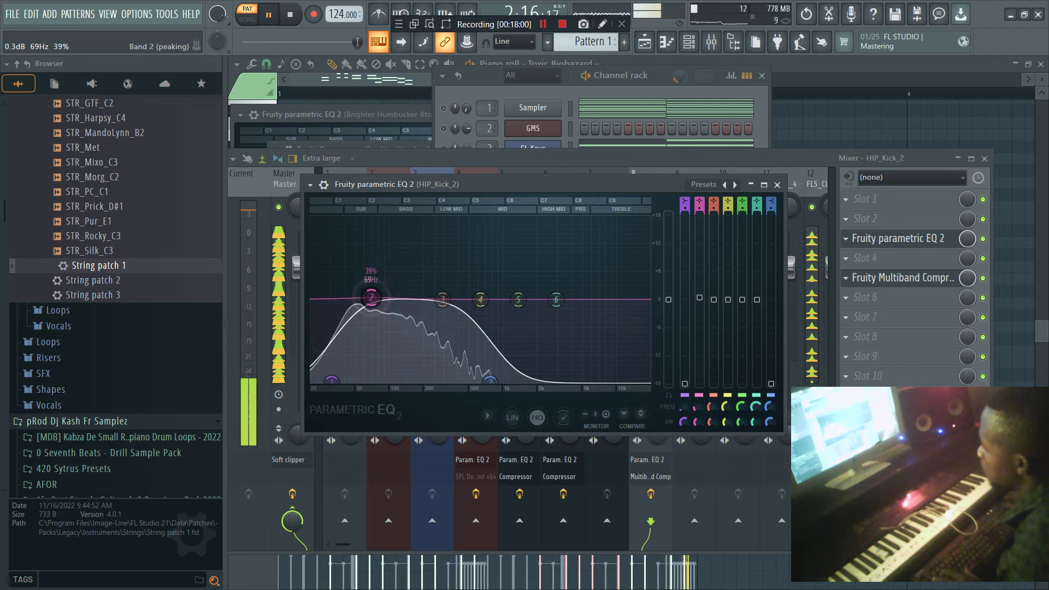
Lower the HIP_Kick_2 mixer fader to about -0.9 dB and add Fruity Compressor in slot 7 of that track.
left_click(620, 108)
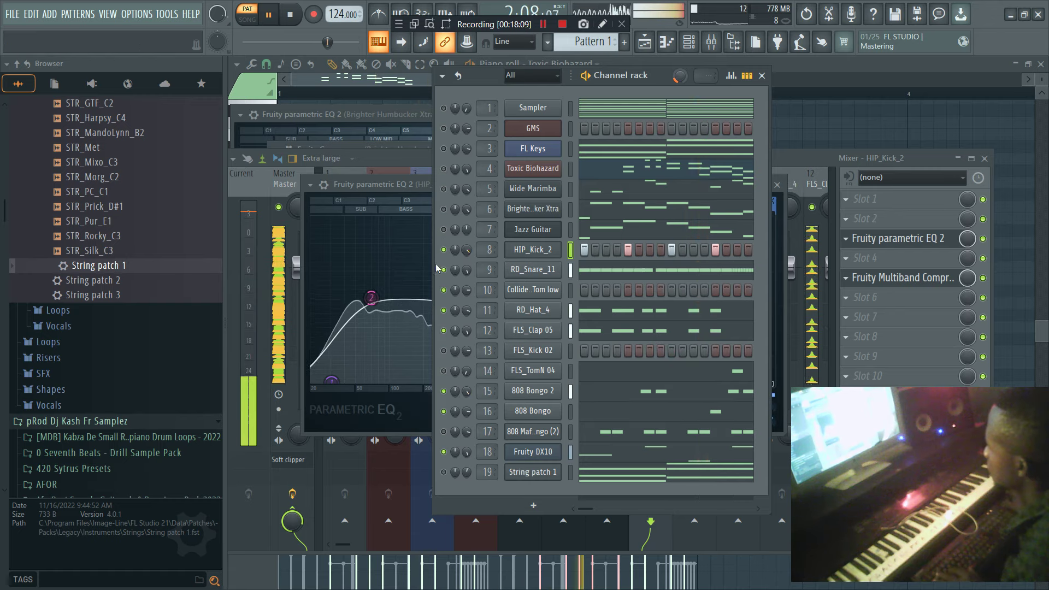
left_click(801, 162)
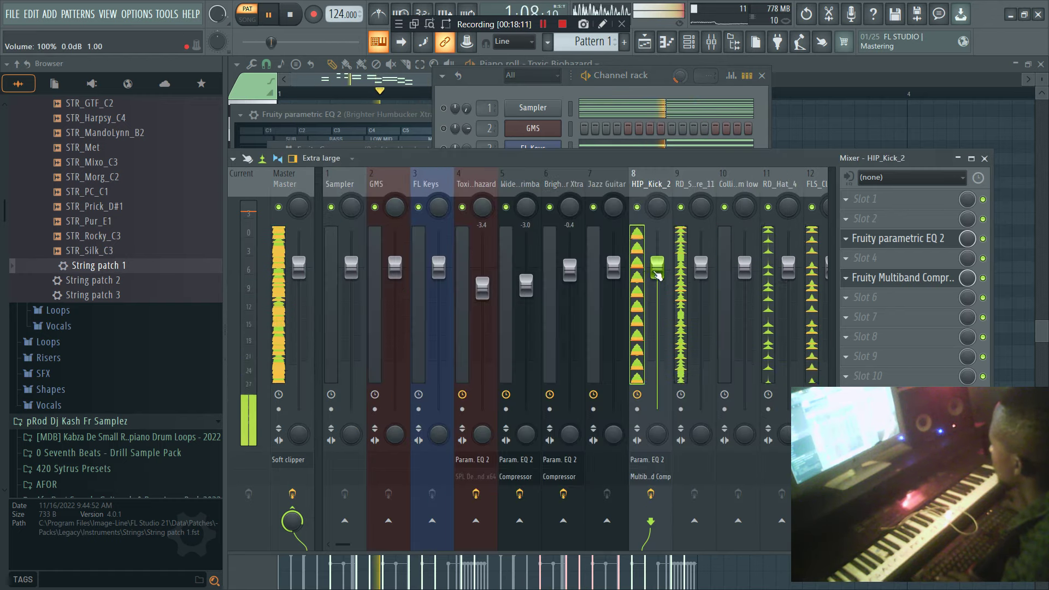
left_click_drag(657, 270, 657, 277)
scroll(657, 271, "up", 2)
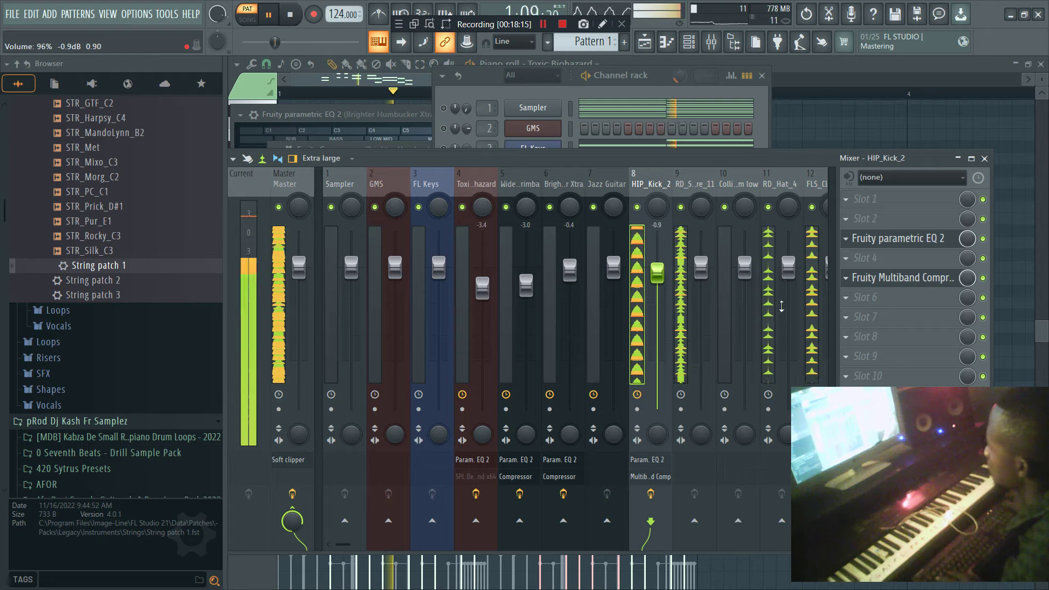
left_click(905, 323)
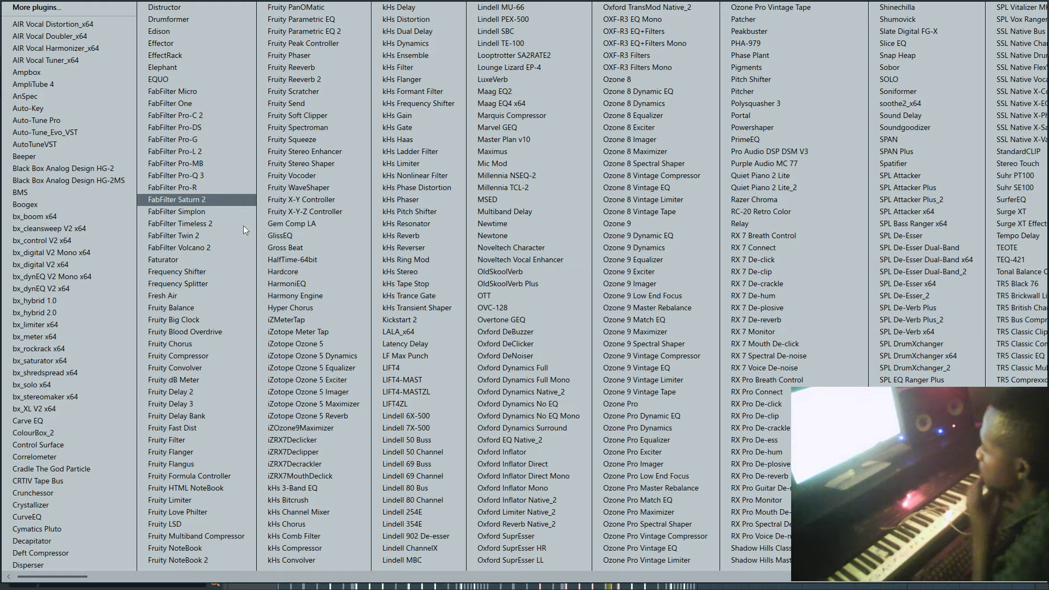
left_click(209, 356)
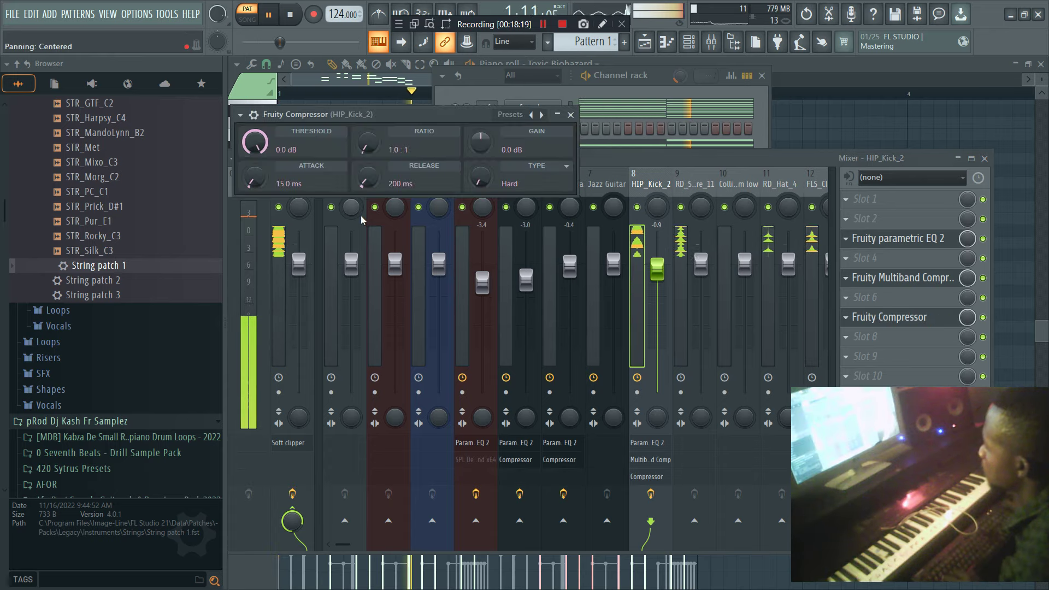
Mute the Brighter Humbucker Xtra and Jazz Guitar channels, and load Fruity Stereo Shaper in slot 6 of the FL Keys mixer track.
left_click(623, 85)
left_click(443, 209)
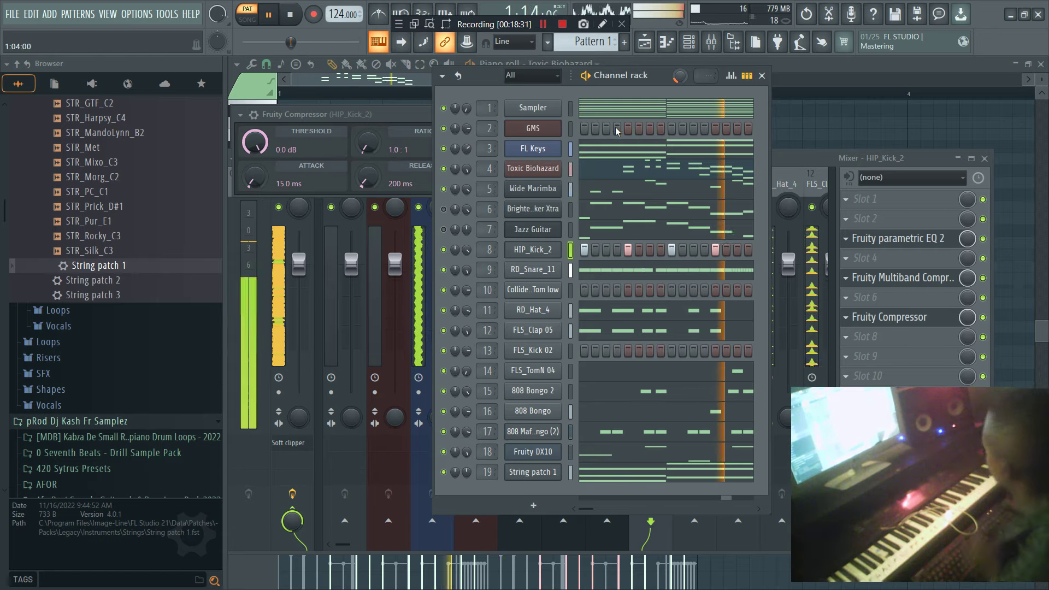
left_click(778, 160)
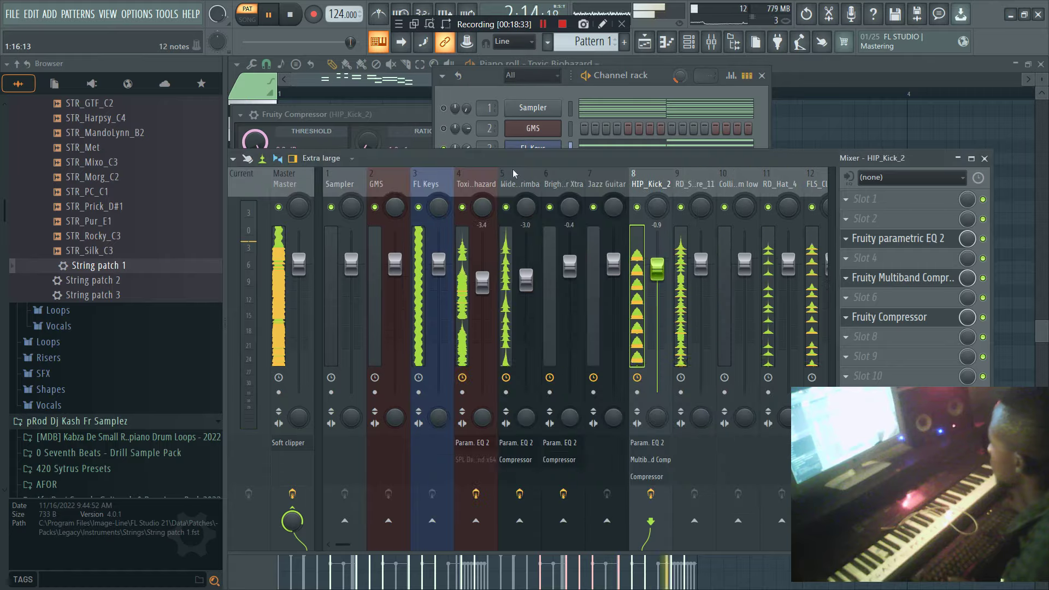
left_click(422, 242)
left_click(847, 318)
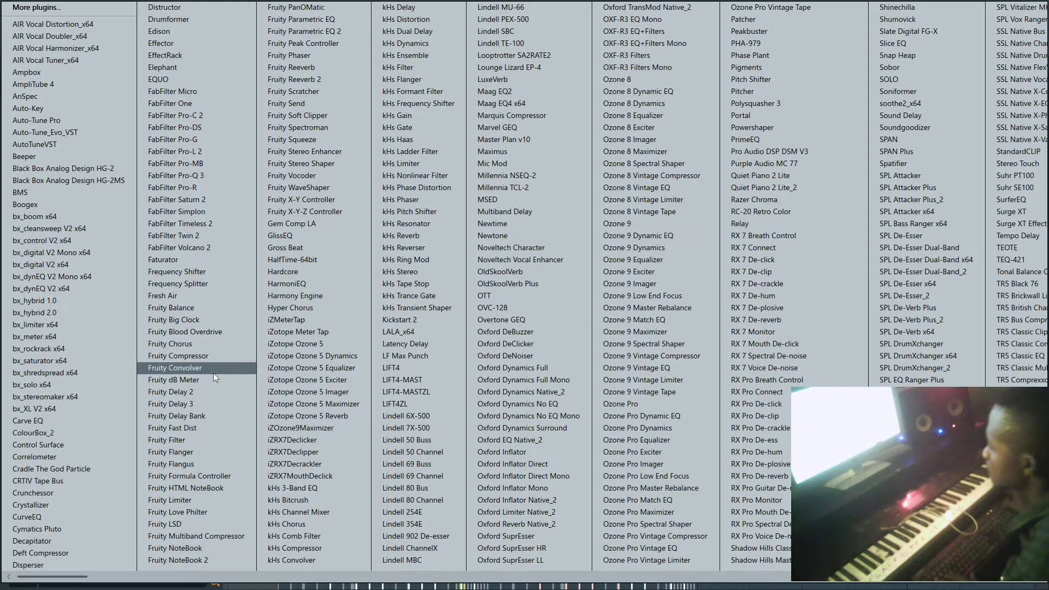
left_click(326, 164)
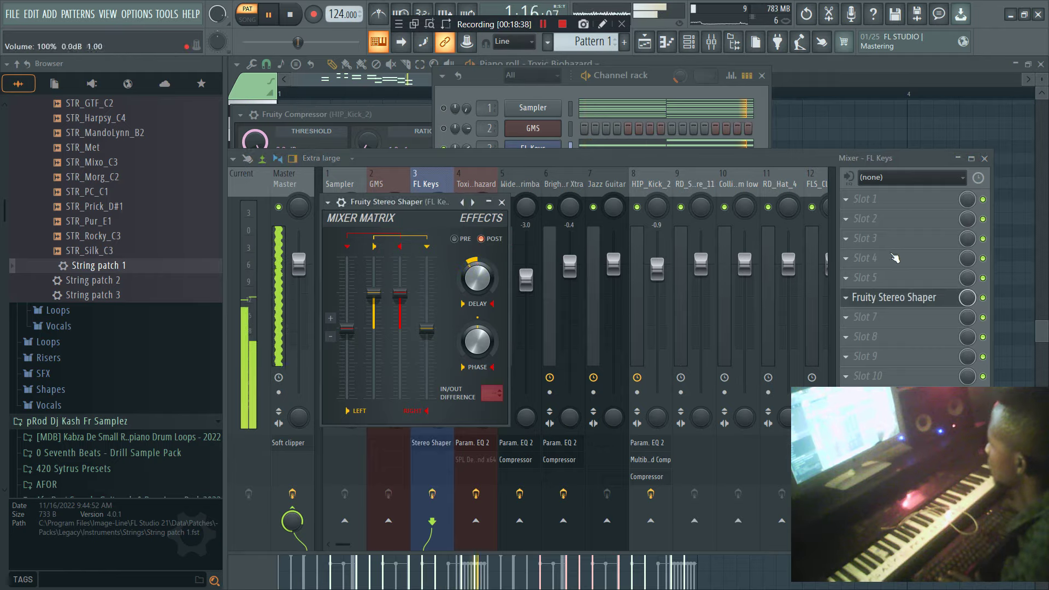
Add Fruity parametric EQ 2 in slot 3 of FL Keys, cutting lows with band 1 and highs with band 7, and slightly lowering band 4.
left_click(895, 258)
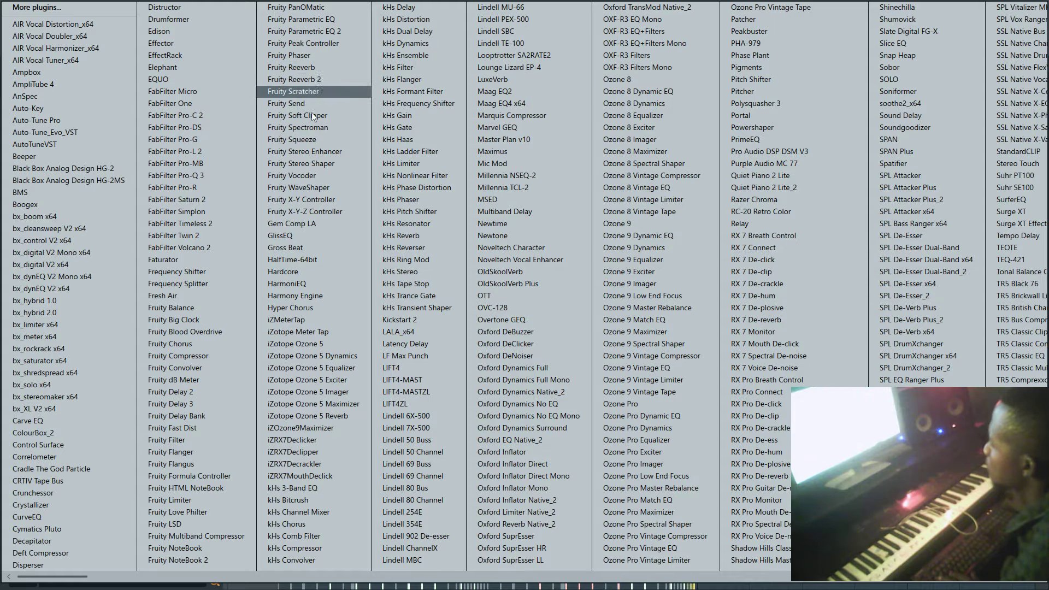
left_click(339, 31)
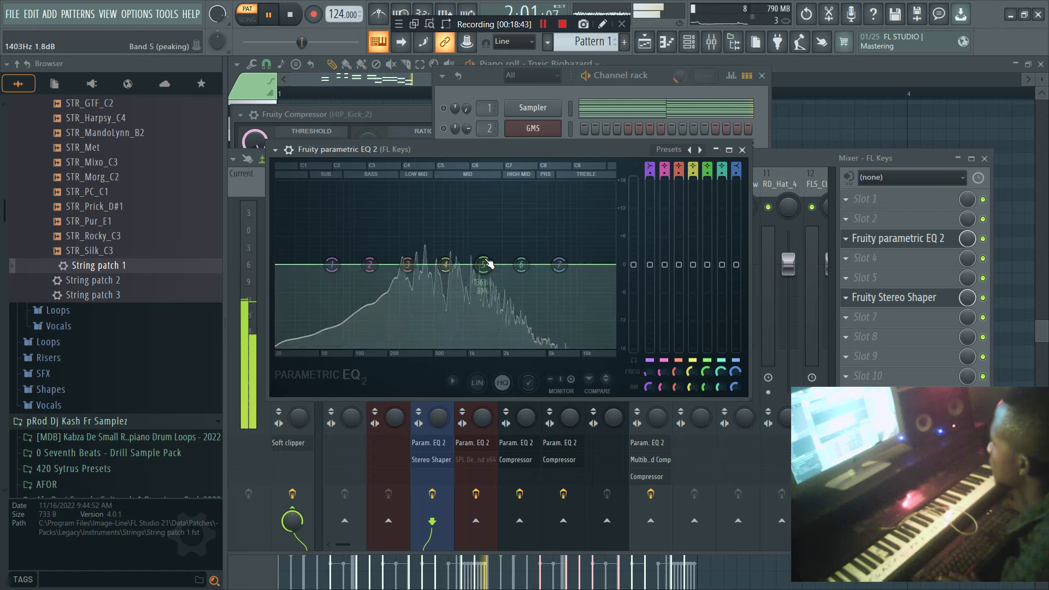
left_click_drag(332, 272, 345, 352)
left_click_drag(559, 266, 522, 352)
left_click_drag(443, 284, 442, 294)
Turn all channels back on and adjust the Toxic Biohazard and HIP_Kick_2 channel volumes in the channel rack.
left_click(585, 89)
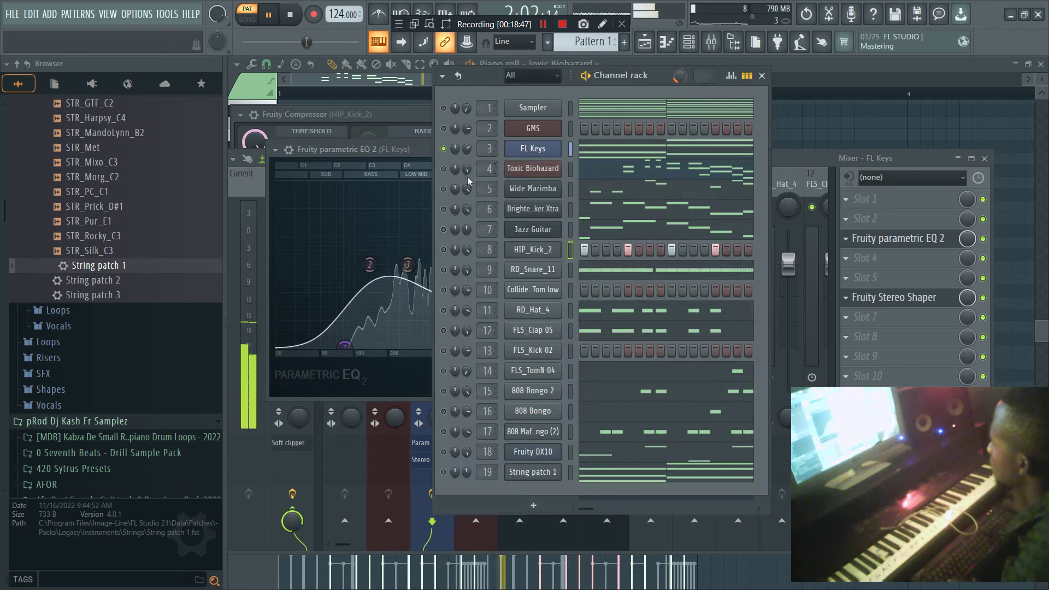
left_click_drag(465, 172, 467, 198)
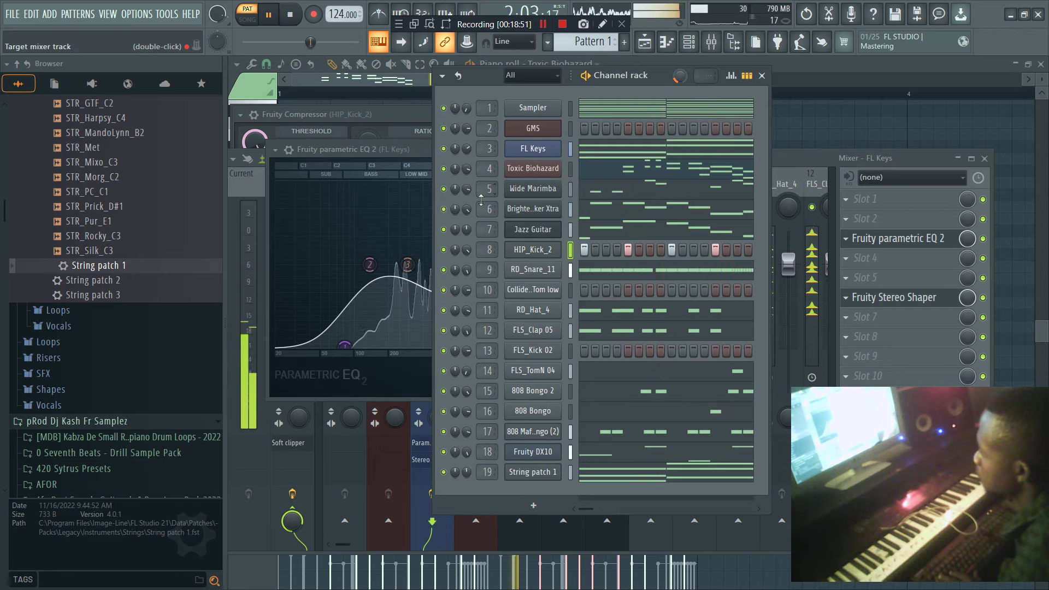
left_click_drag(467, 250, 470, 252)
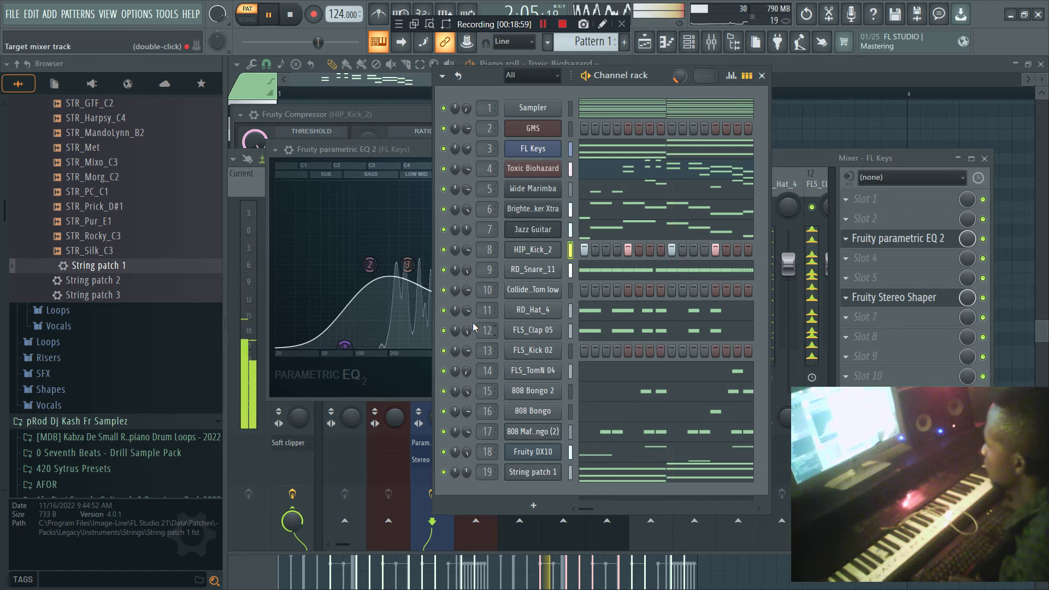
Set RD_Hat_4's volume envelope to full hold without decay or release, and add Fruity parametric EQ 2 in slot 4, cutting lows around 158 Hz.
left_click(524, 310)
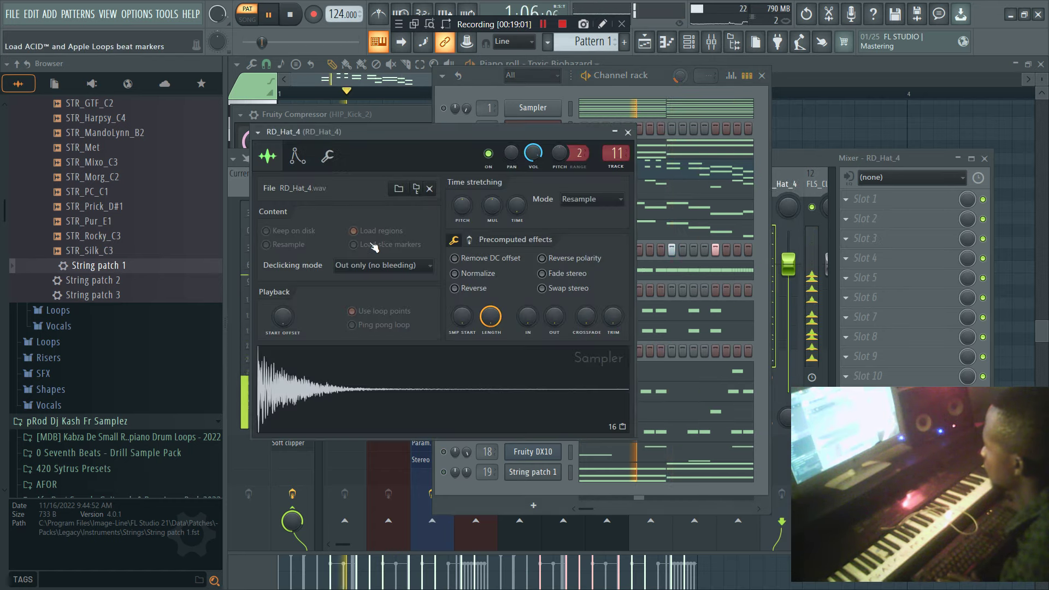
left_click(297, 156)
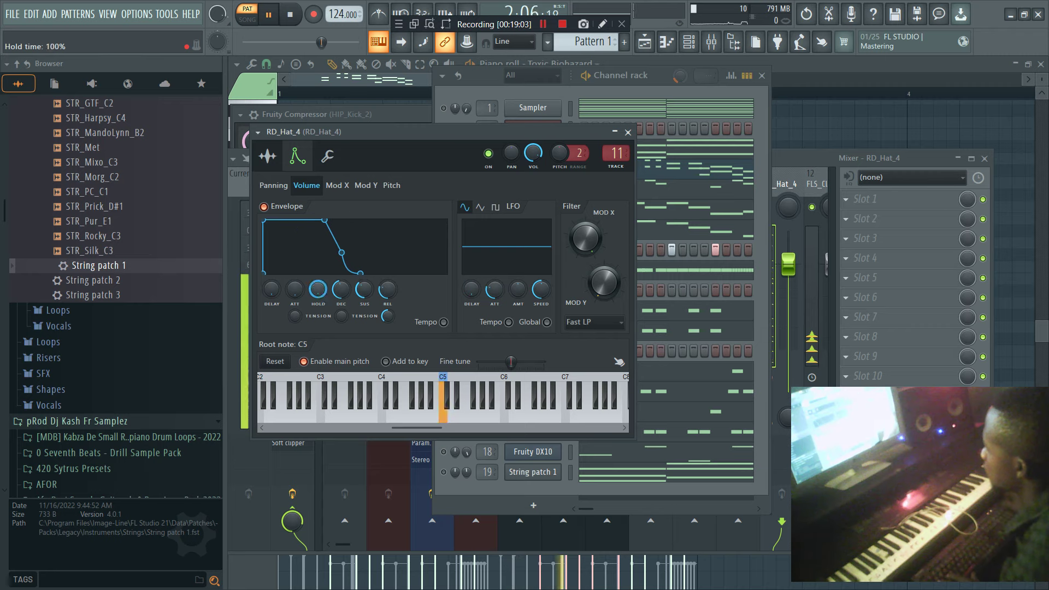
left_click(783, 189)
left_click(874, 199)
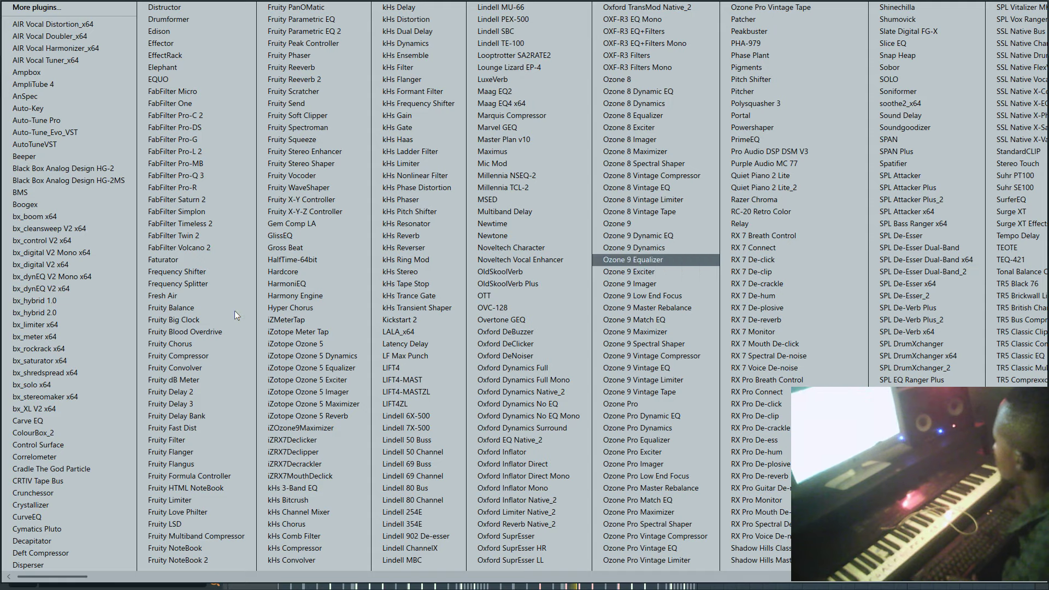
left_click(321, 33)
left_click_drag(349, 282, 393, 364)
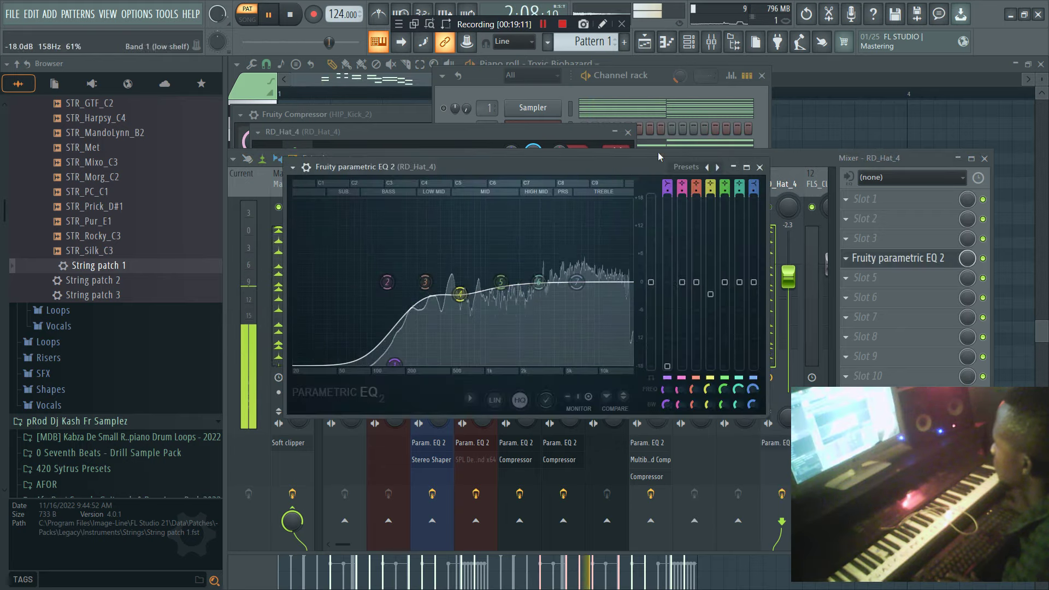
Bring RD_Snare_11 in beside the soloed RD_Hat_4 and normalize the snare's sample.
left_click(646, 84)
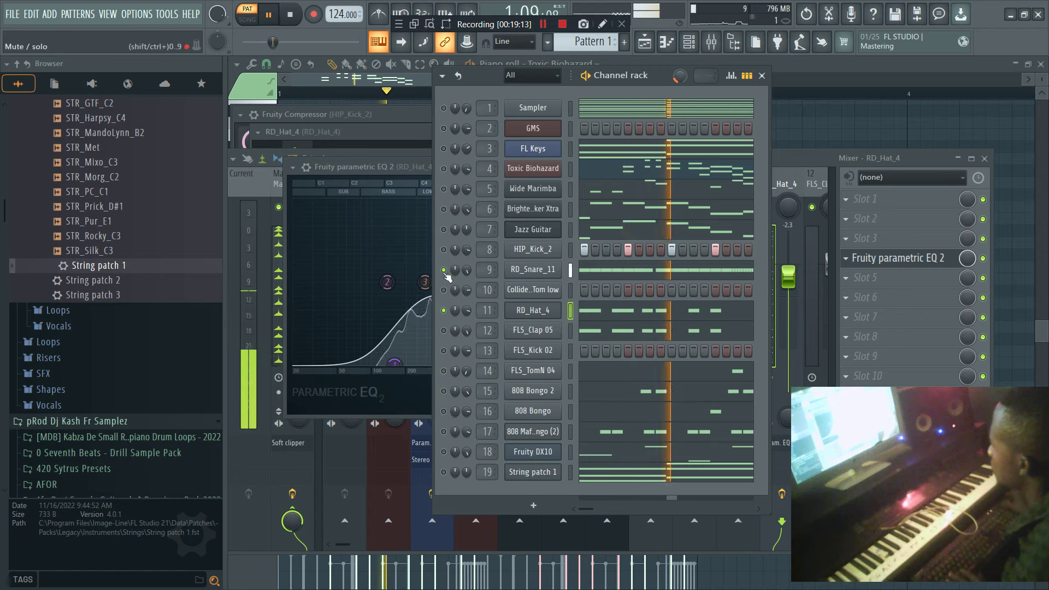
left_click(531, 269)
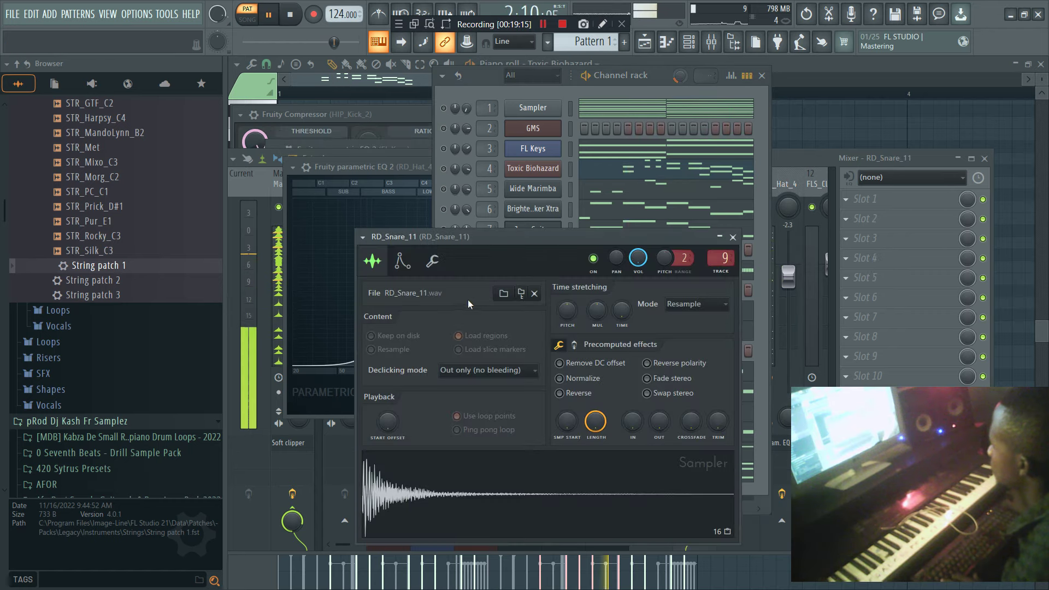
left_click(403, 262)
left_click(376, 264)
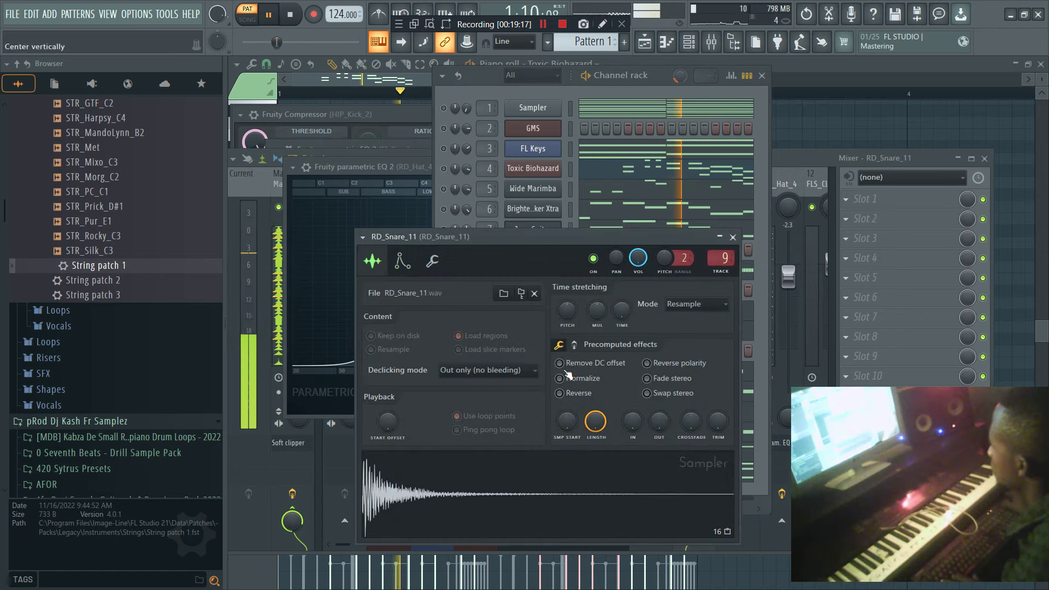
Set the FLS_Clap 05 channel volume to 100% and turn all channels back on.
left_click(614, 113)
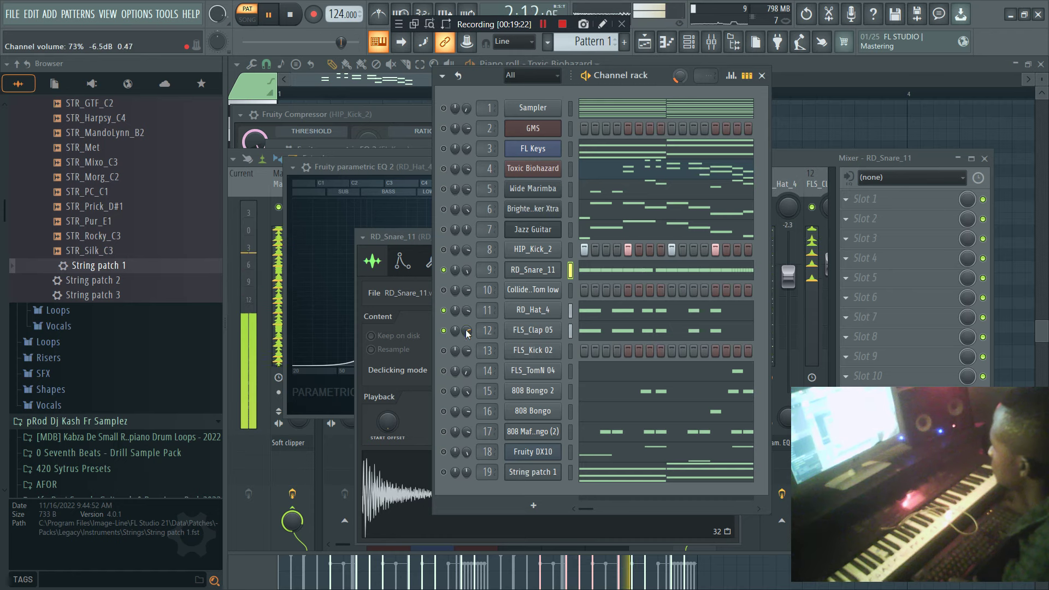
right_click(444, 330)
right_click(443, 331)
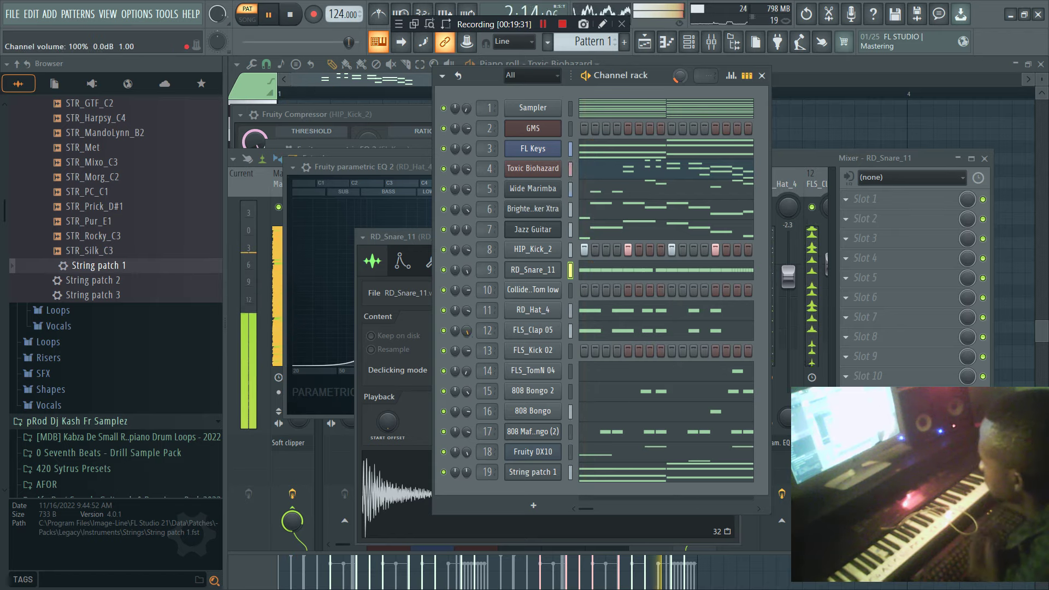
Solo RD_Hat_4, normalize its sample and raise its mixer fader to 100% (0.0 dB).
right_click(444, 310)
left_click(531, 310)
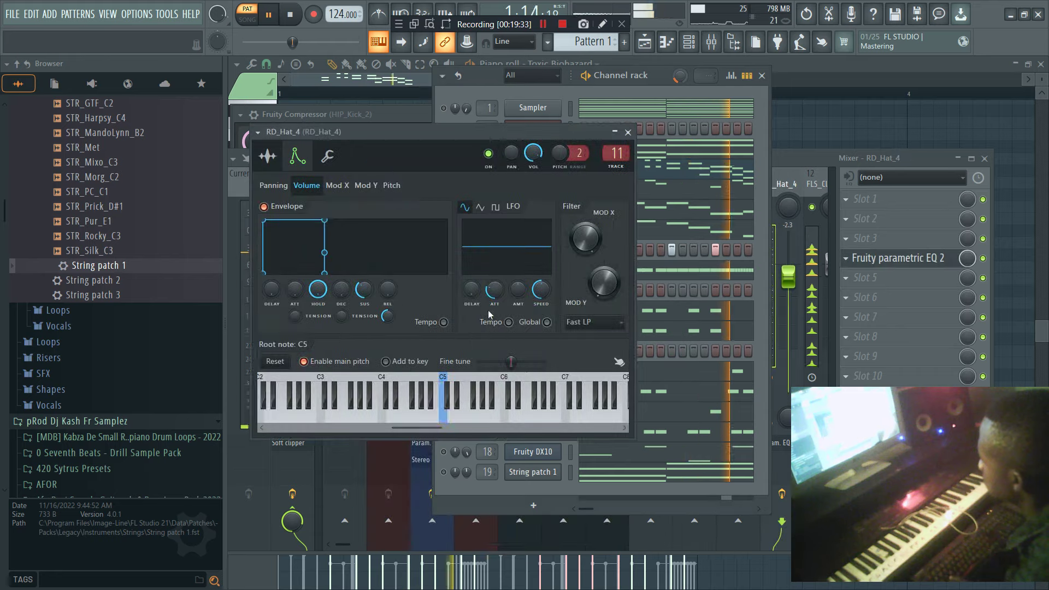
left_click(268, 156)
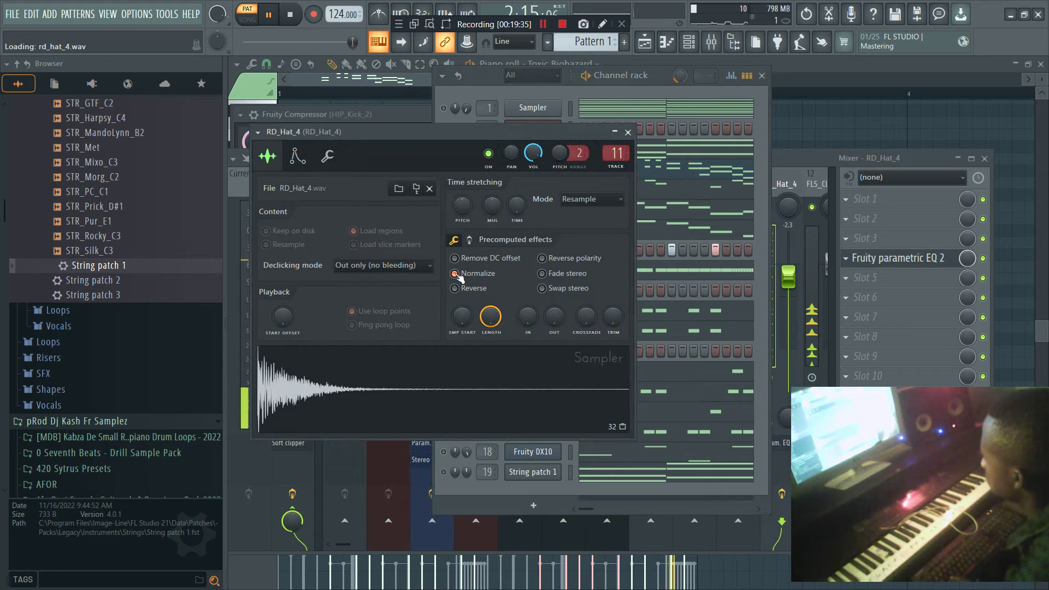
left_click_drag(791, 279, 791, 266)
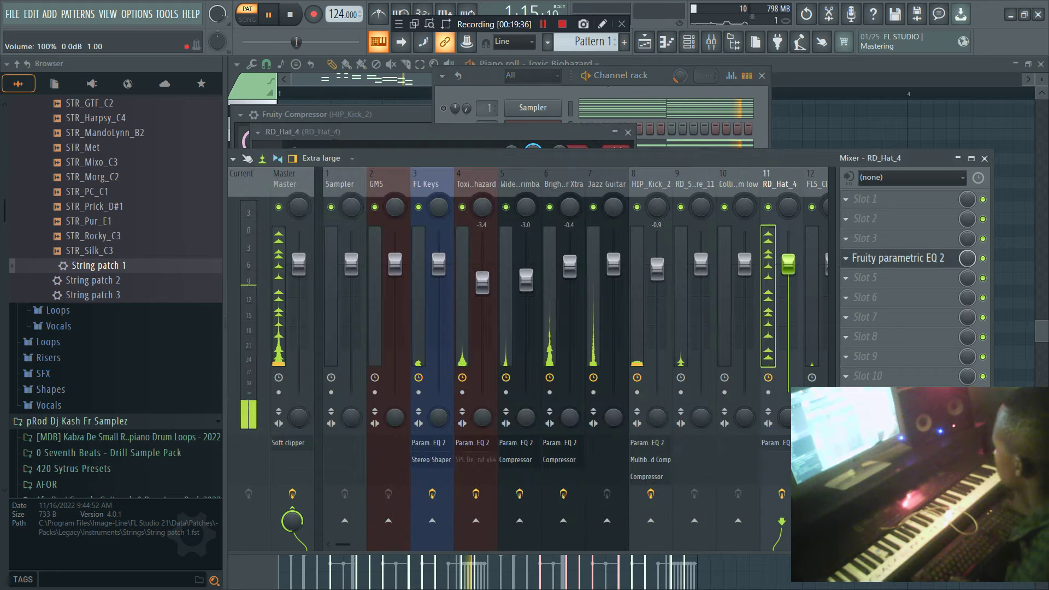
Unsolo RD_Hat_4 and mute the Toxic Biohazard and Wide Marimba channels to audition the remaining instruments.
left_click(696, 107)
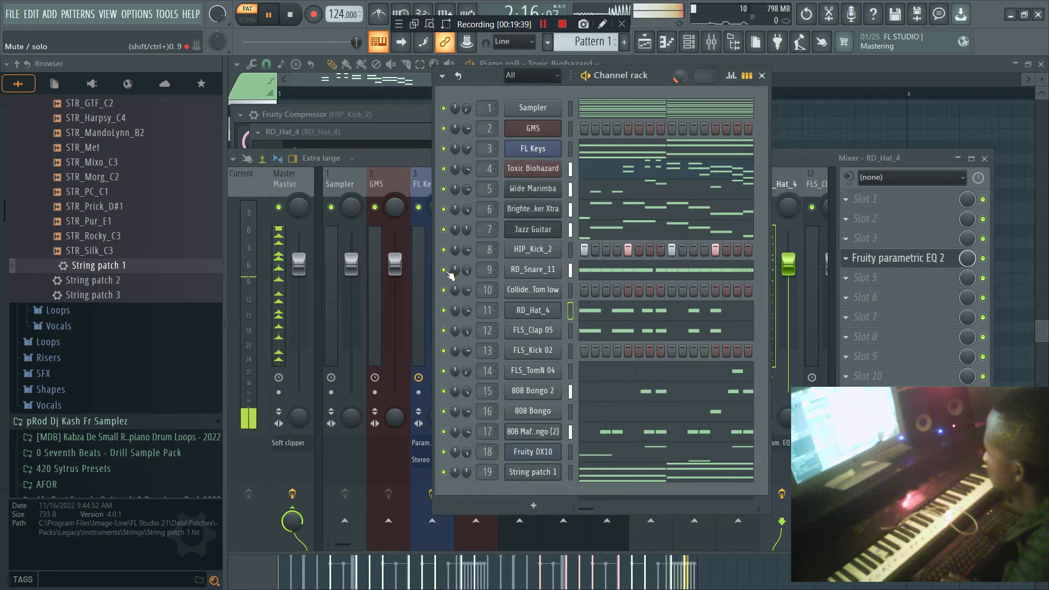
left_click(445, 229)
left_click(445, 170)
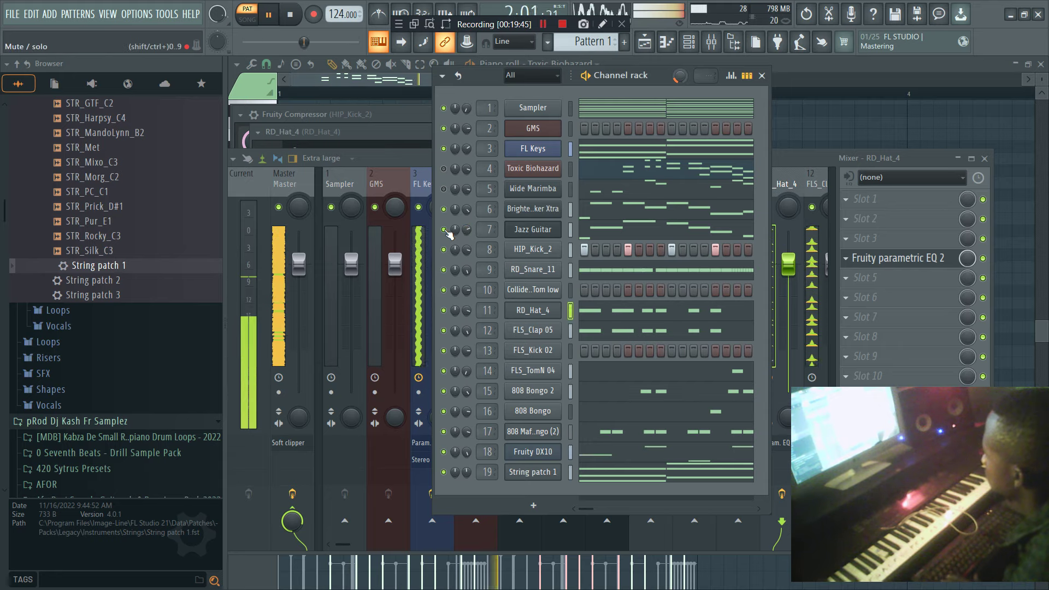
Add Fruity parametric EQ 2 in slot 5 of Jazz Guitar, cutting lows and highs with bands 1 and 7 and dipping band 4 around 615 Hz.
left_click(814, 162)
left_click(613, 265)
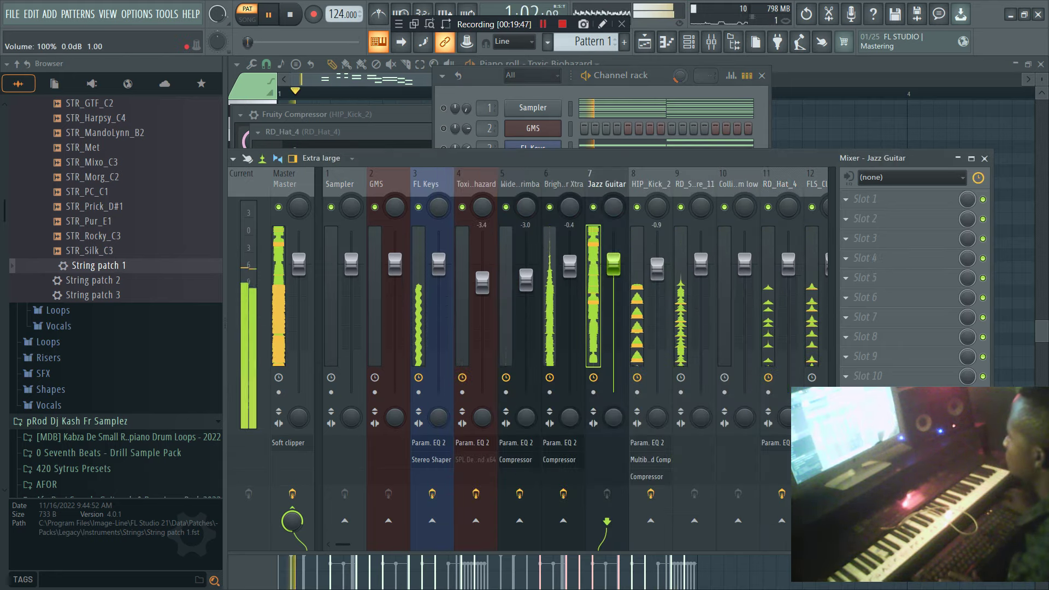
left_click(886, 280)
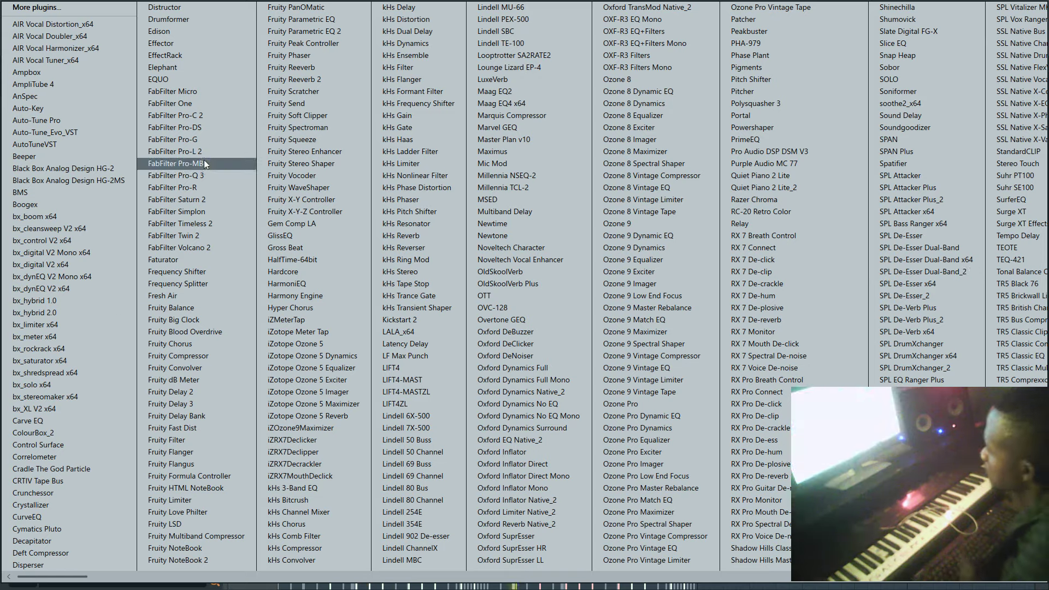
left_click(321, 31)
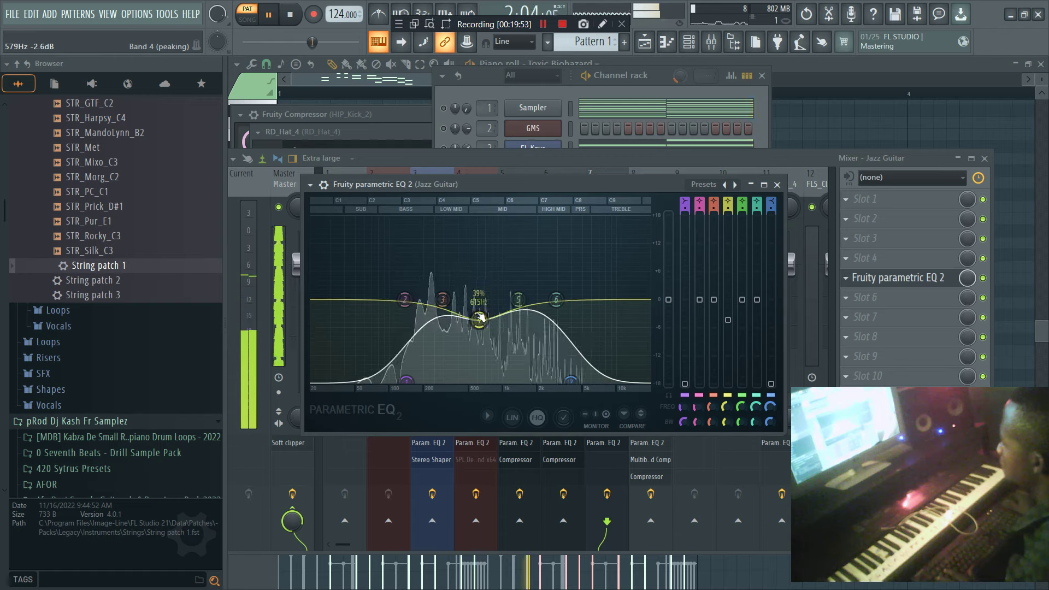
Turn all channels back on, and mute the Jazz Guitar channel to compare the mix without it.
left_click(597, 94)
right_click(443, 230)
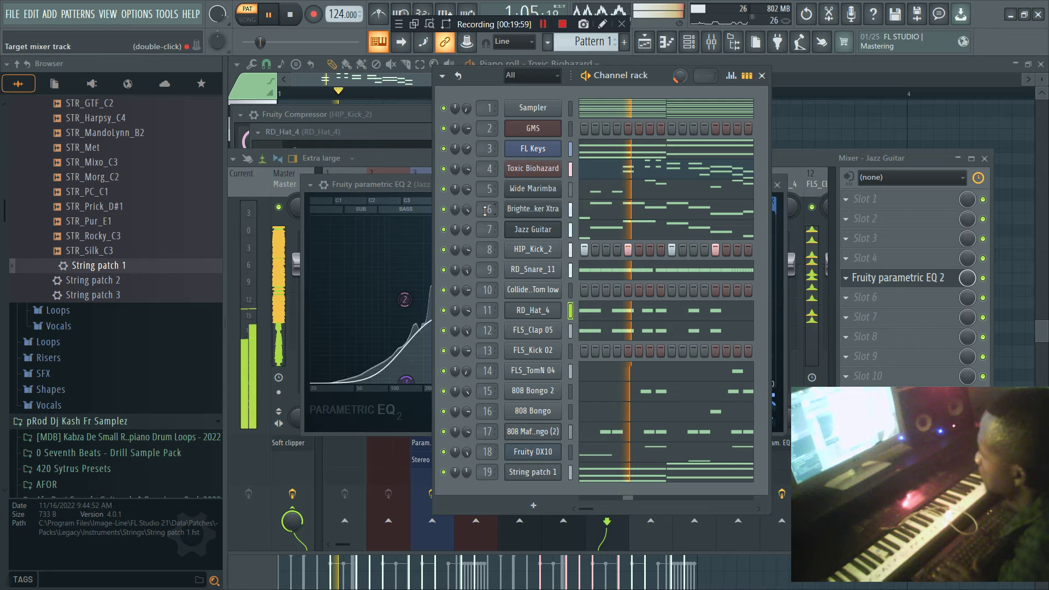
left_click(444, 229)
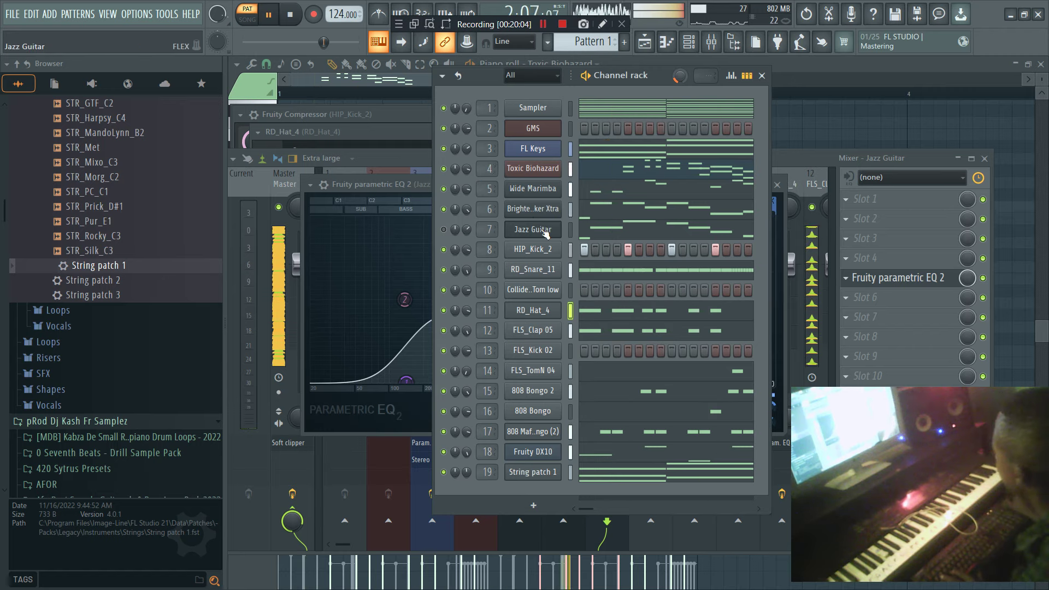
Solo the Fruity DX10 channel and add Fruity Blood Overdrive in slot 4 of its mixer track.
right_click(444, 452)
left_click(569, 454)
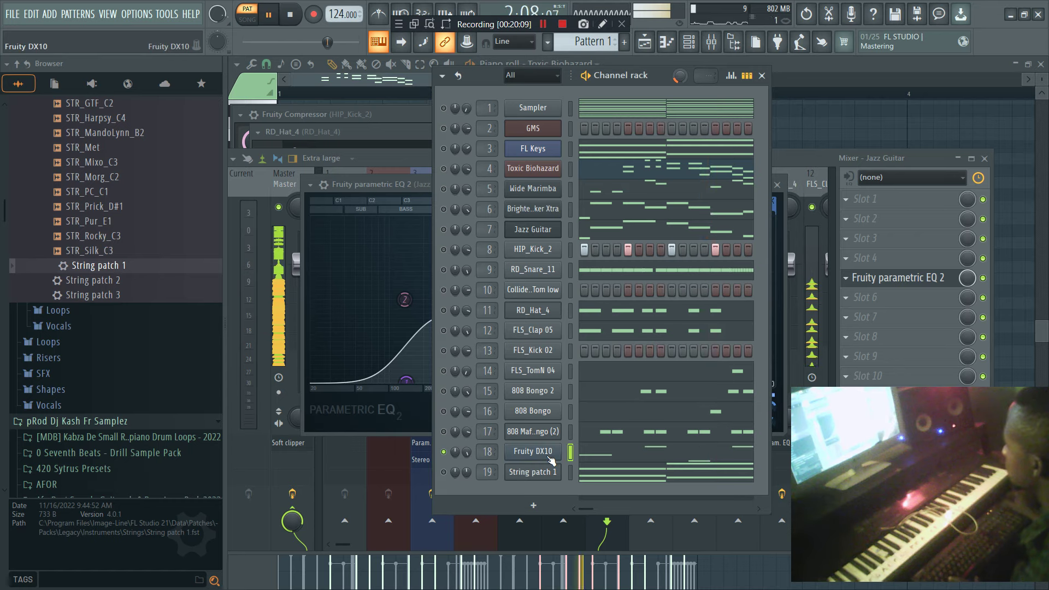
left_click(549, 458)
left_click(892, 260)
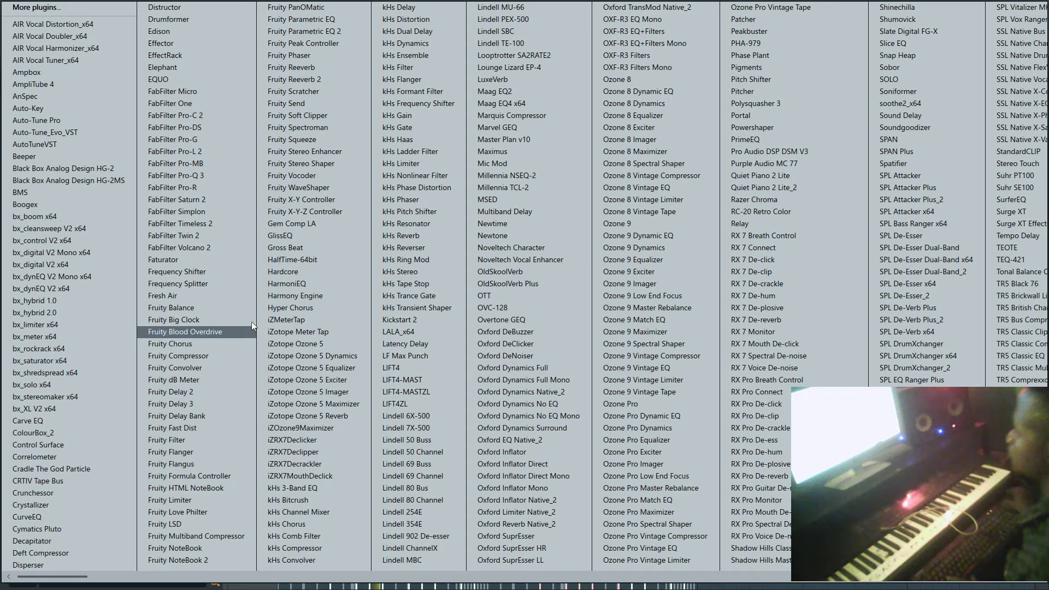
left_click(217, 332)
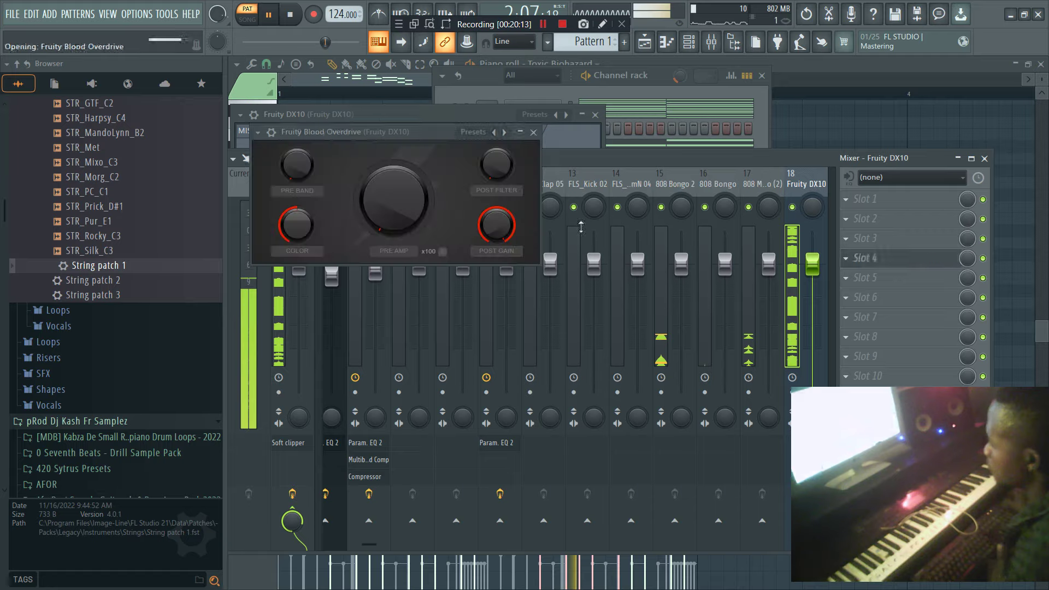
Add Fruity parametric EQ 2 in slot 2 of Fruity DX10, cutting the highs with band 7 and slightly boosting band 2.
left_click(884, 224)
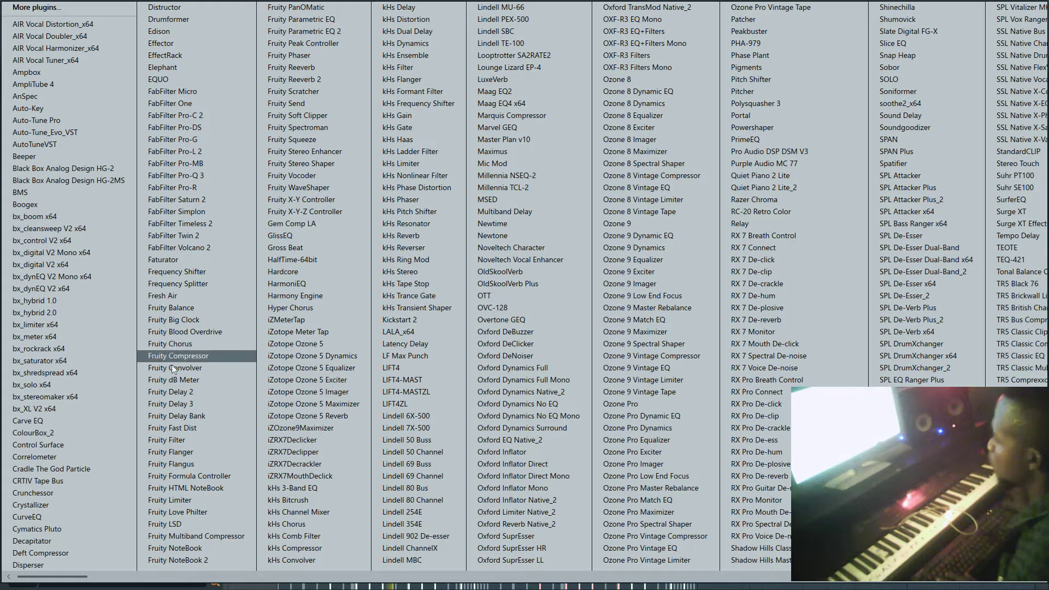
left_click(302, 31)
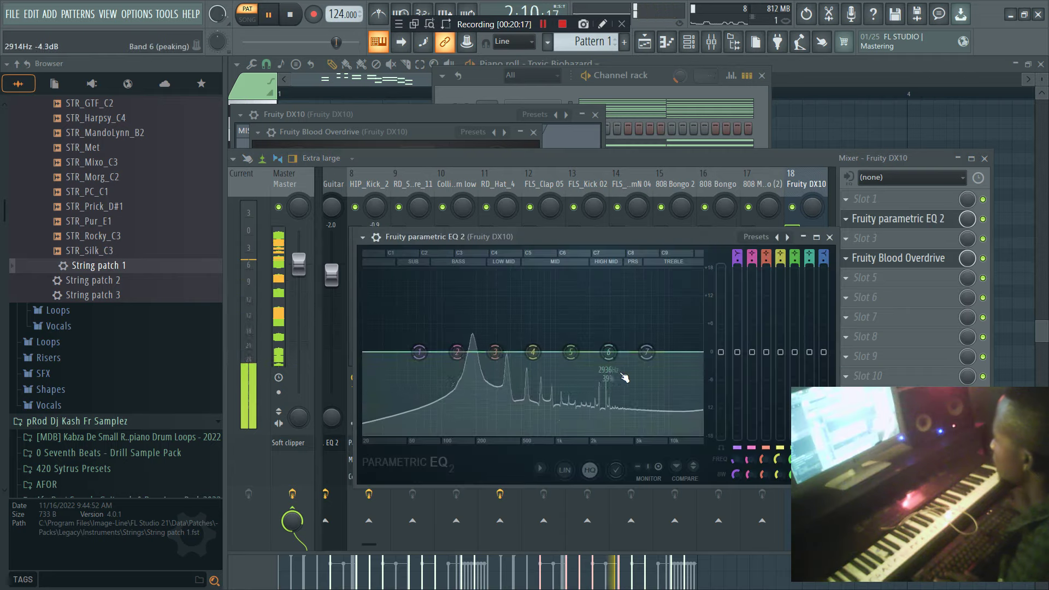
left_click_drag(571, 433, 546, 434)
left_click_drag(459, 355, 441, 343)
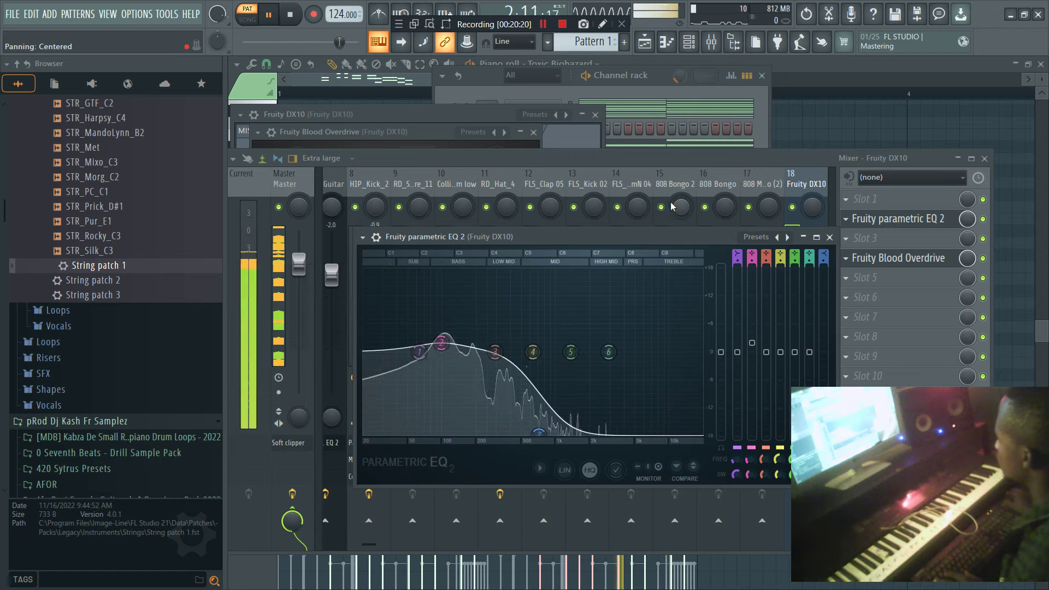
Raise the Blood Overdrive pre amp slightly and lower the Fruity DX10 mixer fader to -2.8 dB.
left_click(896, 258)
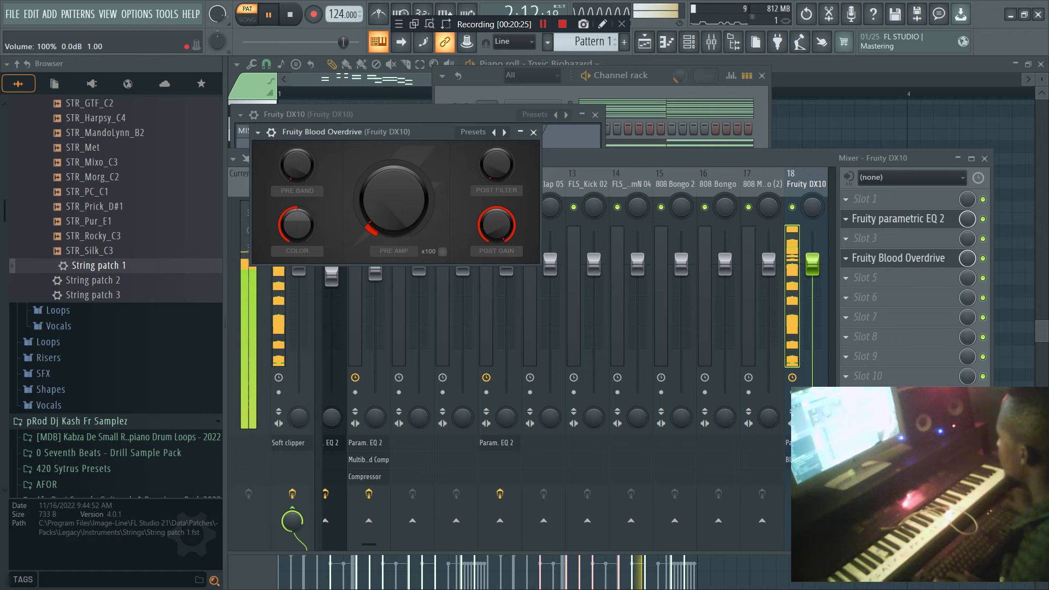
left_click_drag(813, 264, 813, 272)
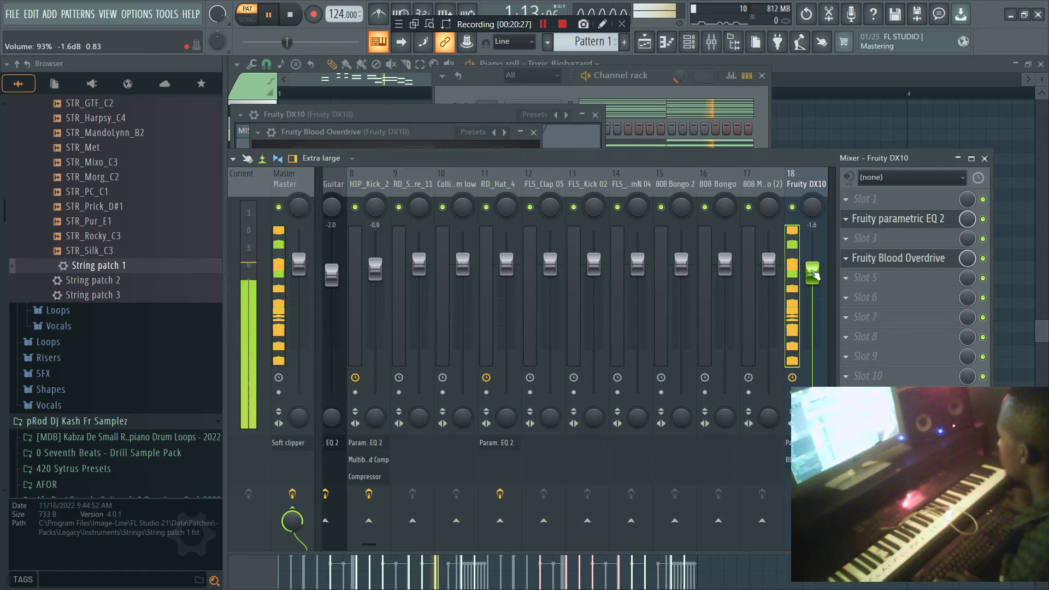
Turn the channels back on, mute FL Keys, Toxic Biohazard and Brighte..ker Xtra, and turn down the FLS_Clap 05 channel volume.
left_click(628, 92)
key("space")
right_click(444, 311)
right_click(444, 310)
left_click(444, 209)
left_click(444, 189)
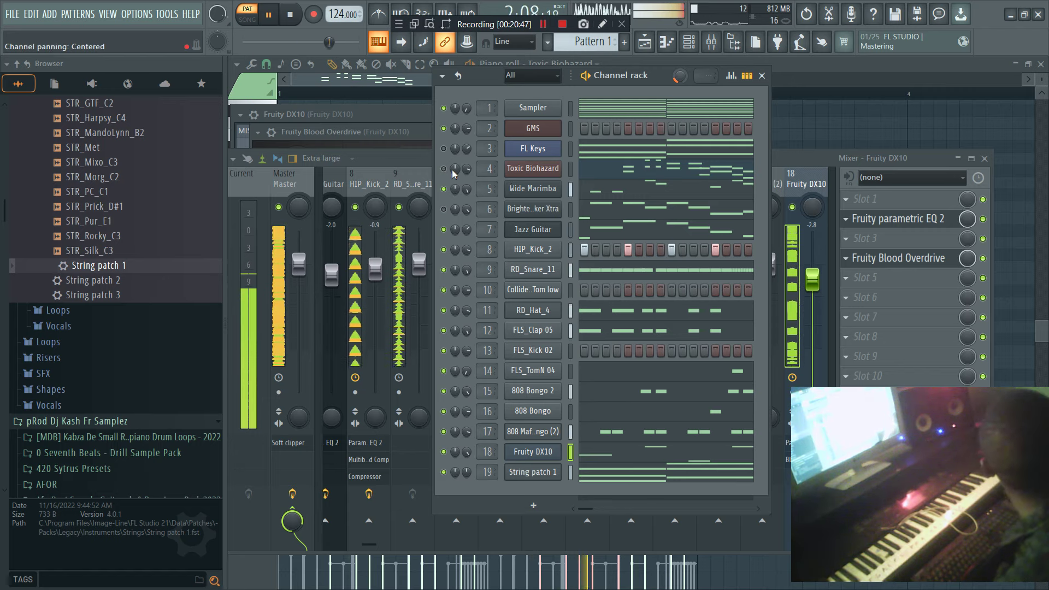
left_click_drag(467, 331, 466, 363)
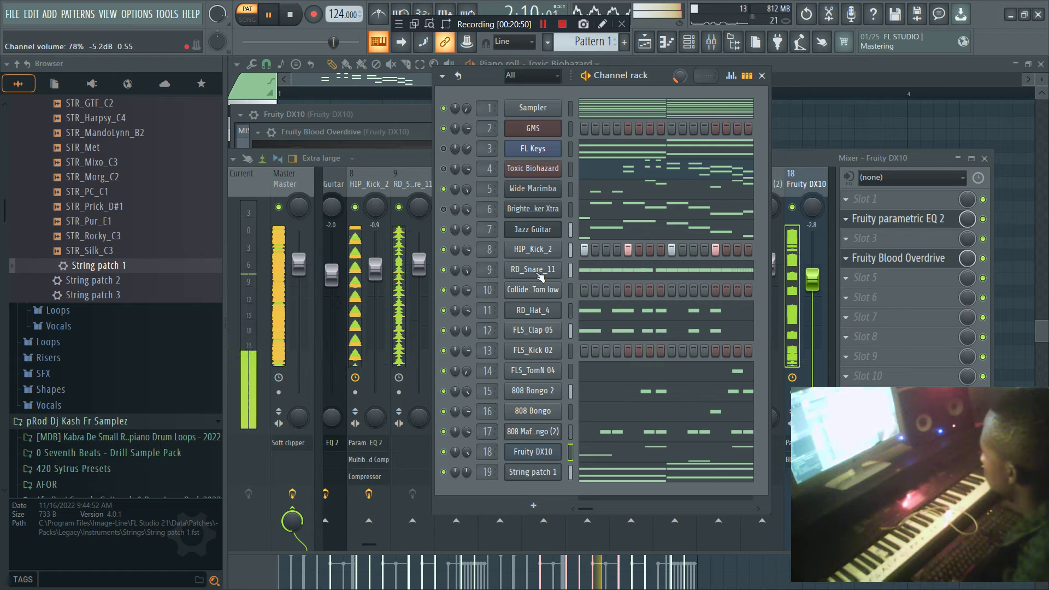
Open RD_Snare_11's sampler settings, normalize its sample and return to the channel list.
left_click(540, 277)
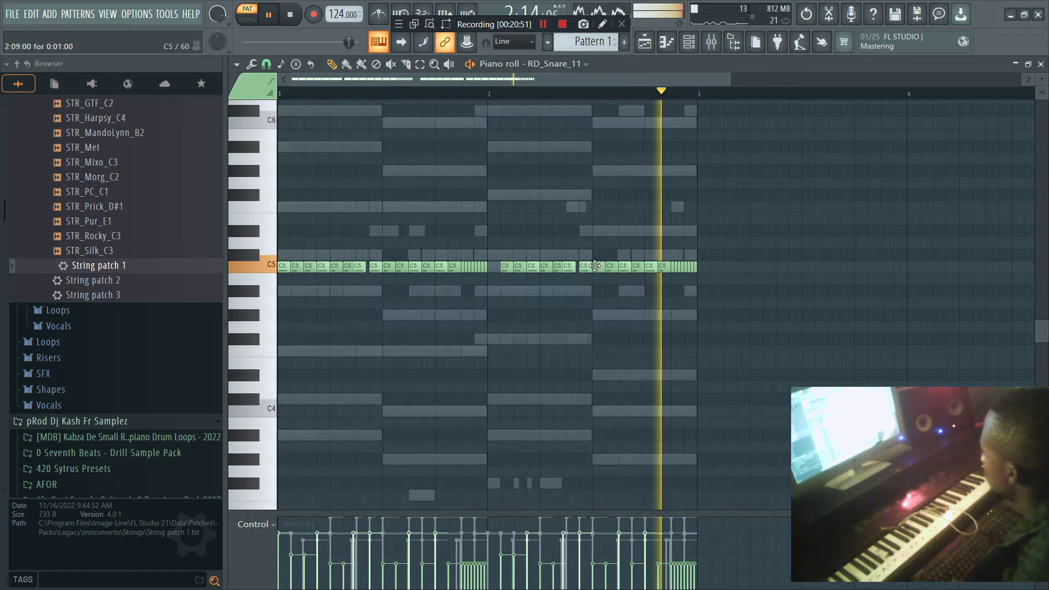
left_click(690, 44)
left_click(534, 268)
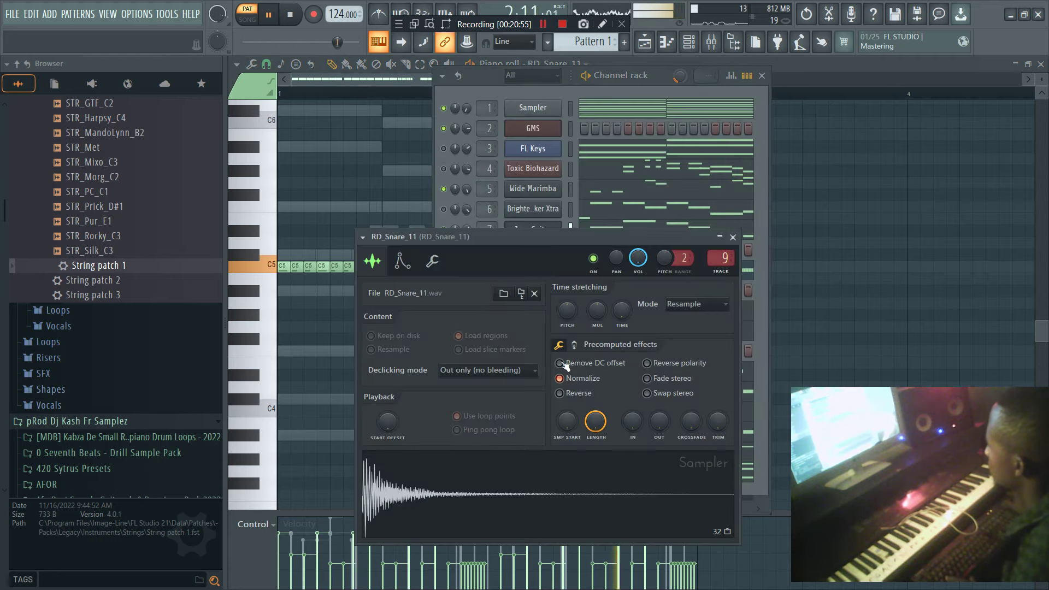
left_click(594, 86)
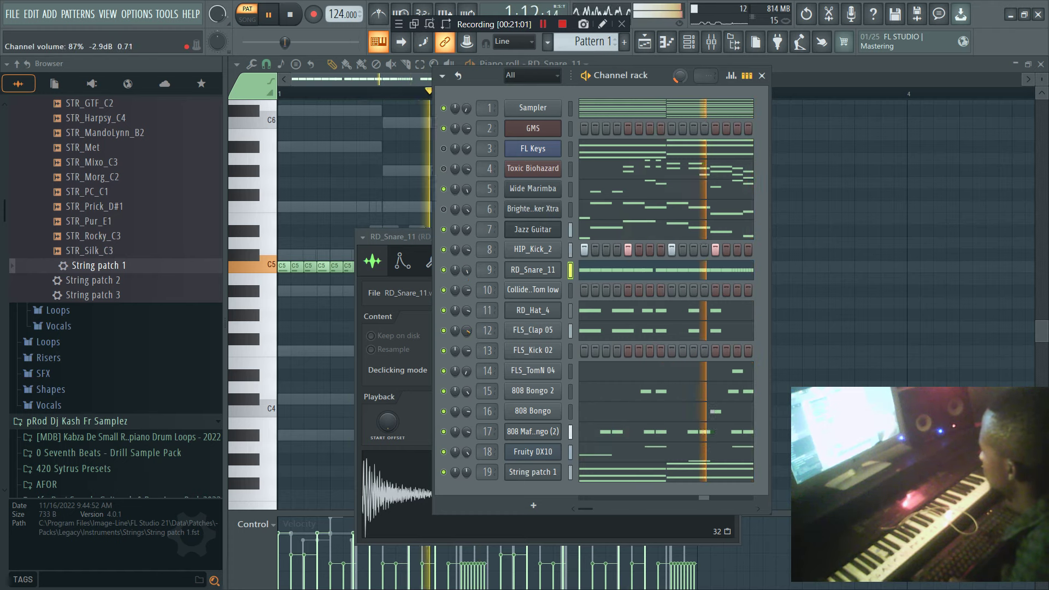
Lower the FLS_Clap 05 mixer fader to -3.0 dB and add Fruity parametric EQ in slot 4, cutting the 90, 250 and 500 Hz bands.
left_click(532, 331)
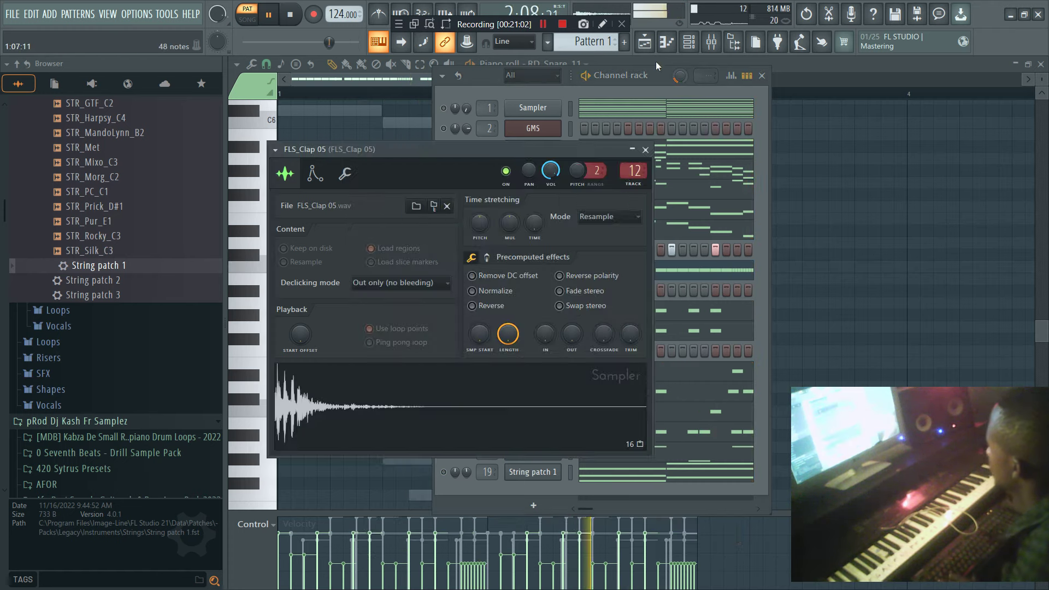
left_click(712, 44)
left_click_drag(551, 264, 552, 281)
left_click(853, 260)
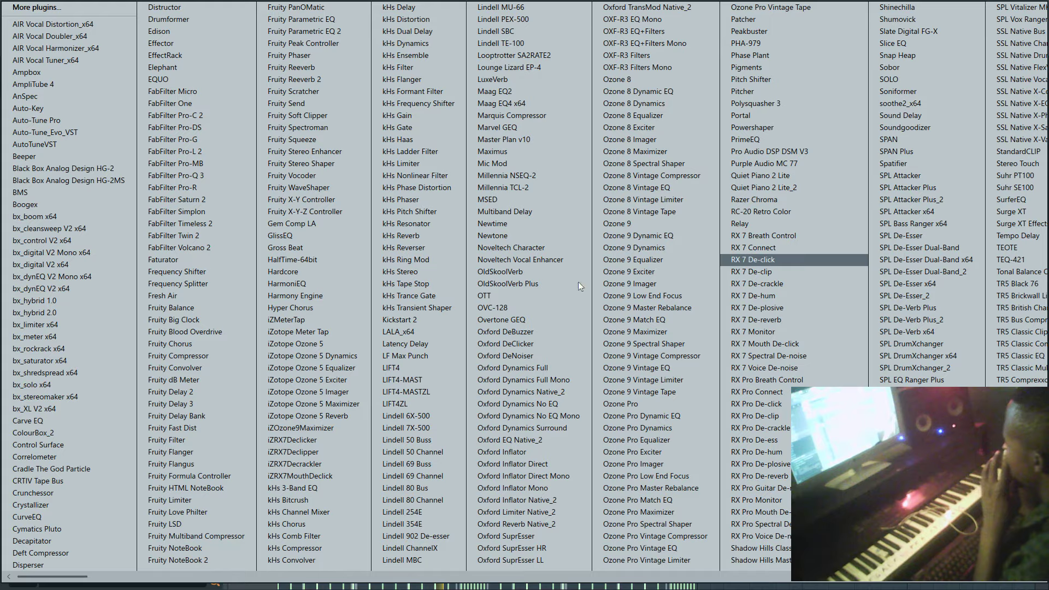
left_click(326, 22)
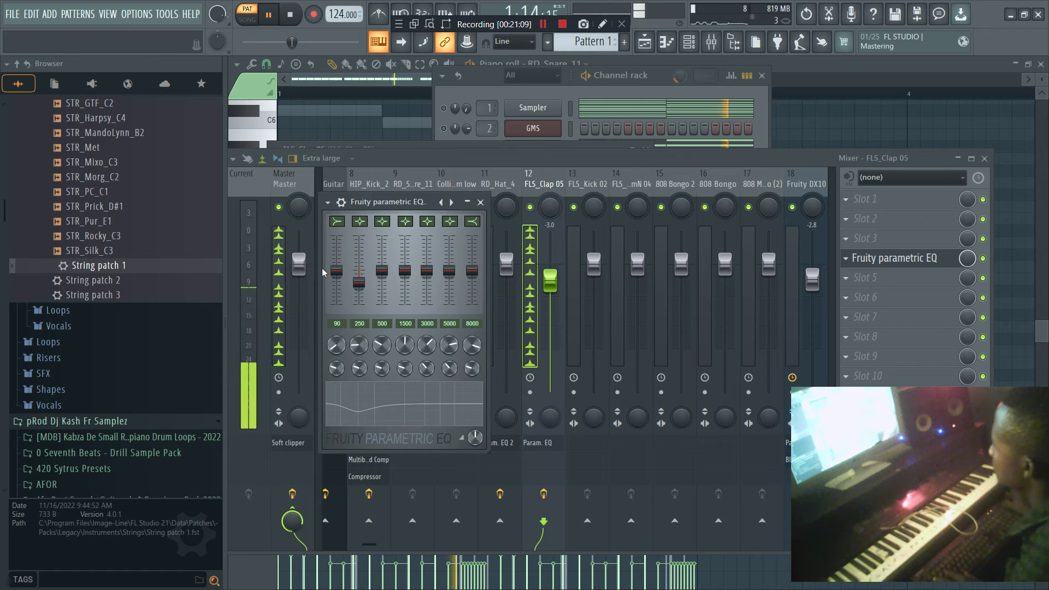
Compare the mix with Toxic Biohazard muted, soloed and in the full mix, and check the levels on the Master track.
left_click(571, 116)
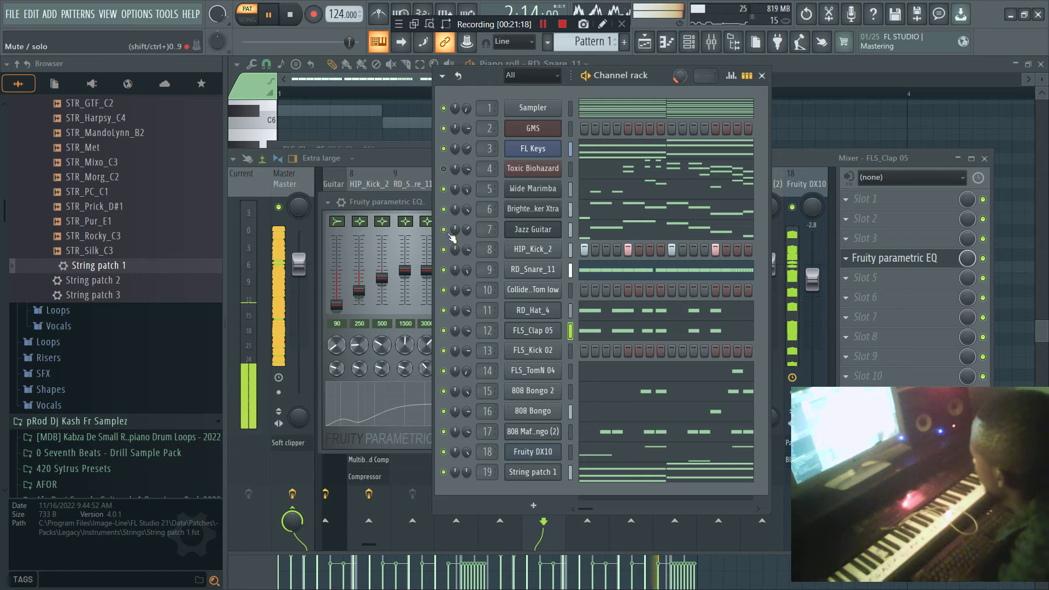
left_click(443, 169)
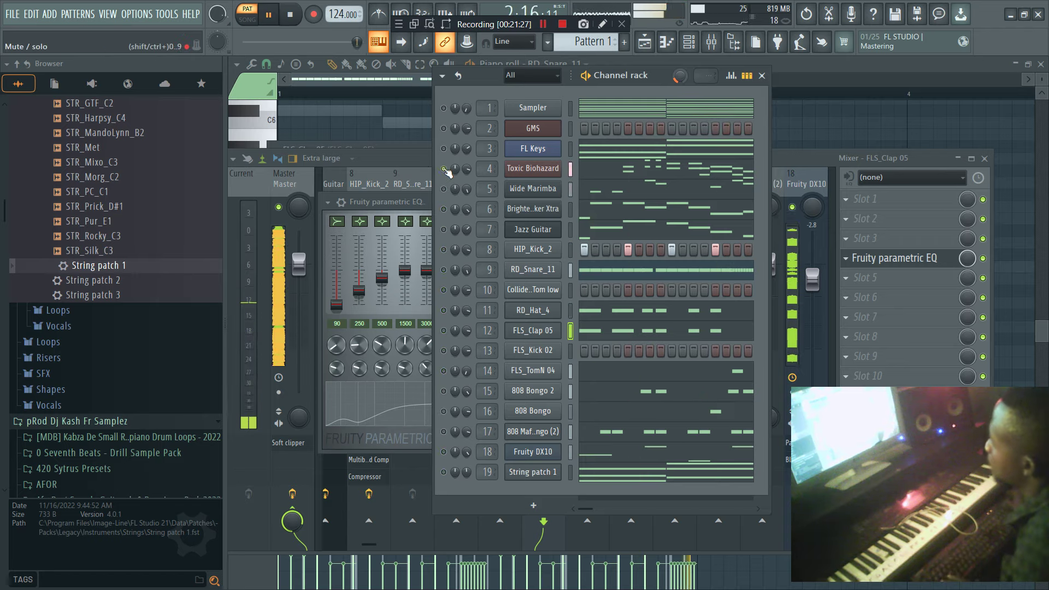
left_click(292, 253)
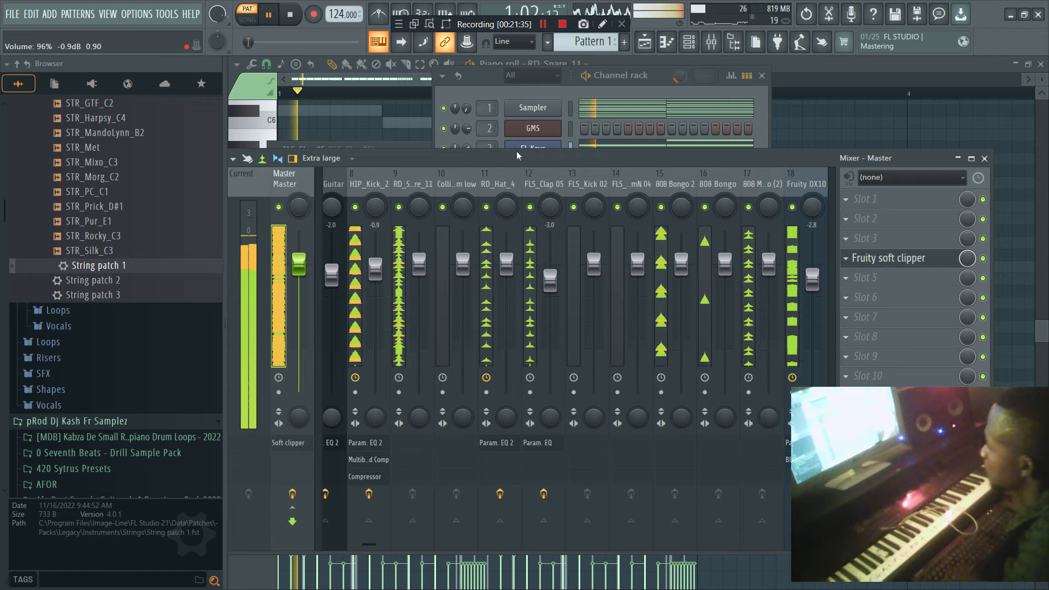
left_click(623, 93)
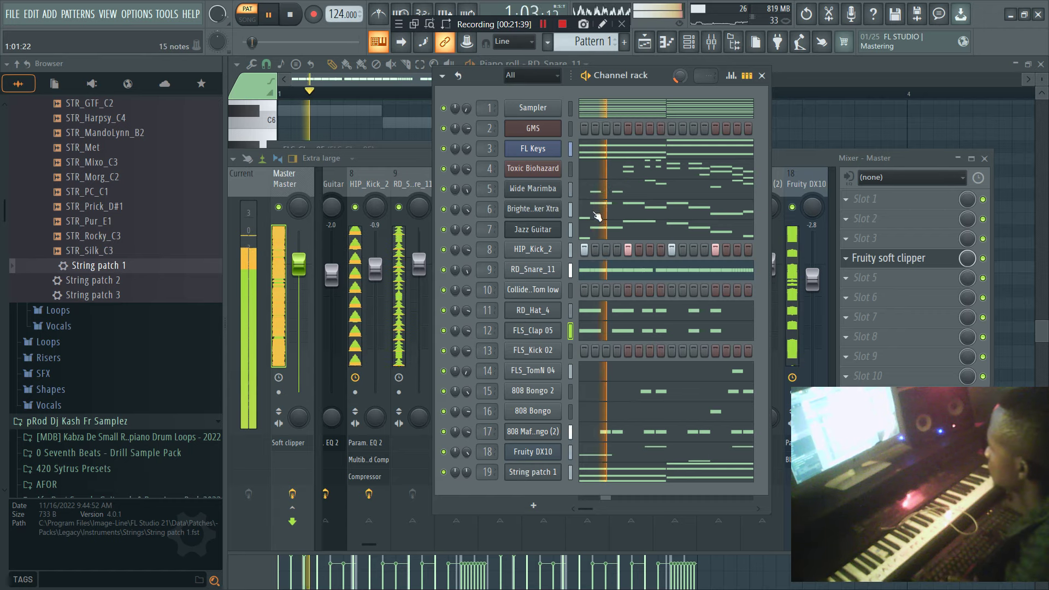
Solo RD_Hat_4, audition it together with FLS_Clap 05, and isolate RD_Snare_11.
right_click(444, 311)
left_click(444, 331)
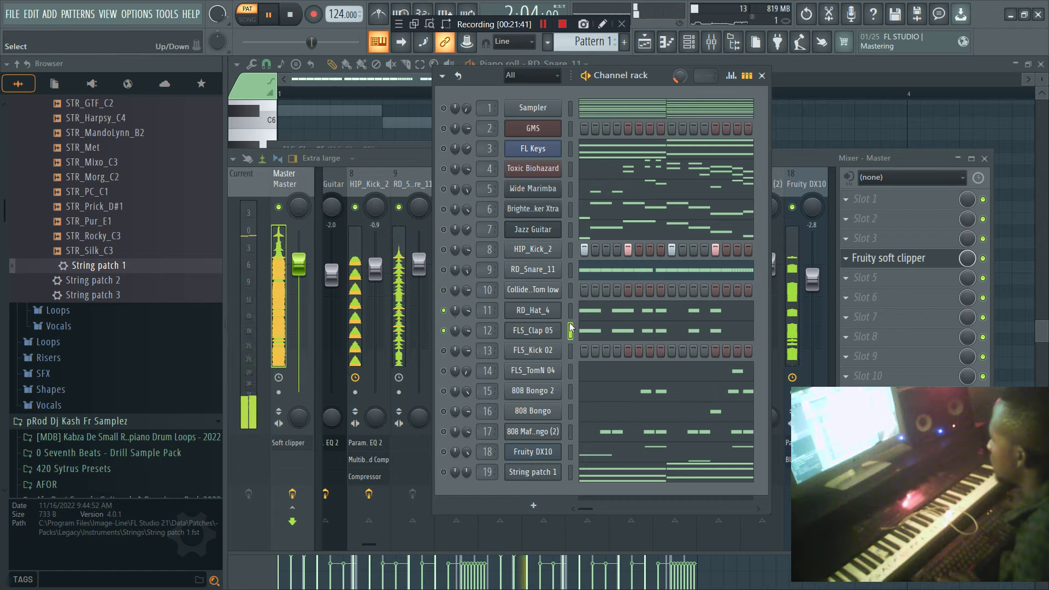
left_click(443, 270)
Add Fruity Multiband Compressor in slot 3 of RD_Snare_11 and raise its high band output to 8.2 dB.
left_click(545, 273)
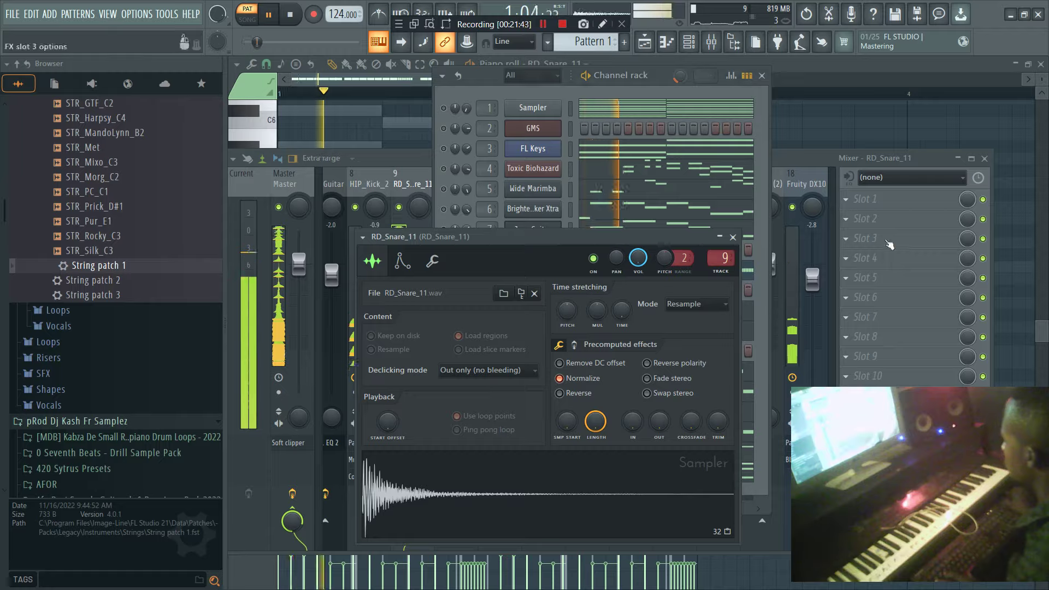
left_click(888, 243)
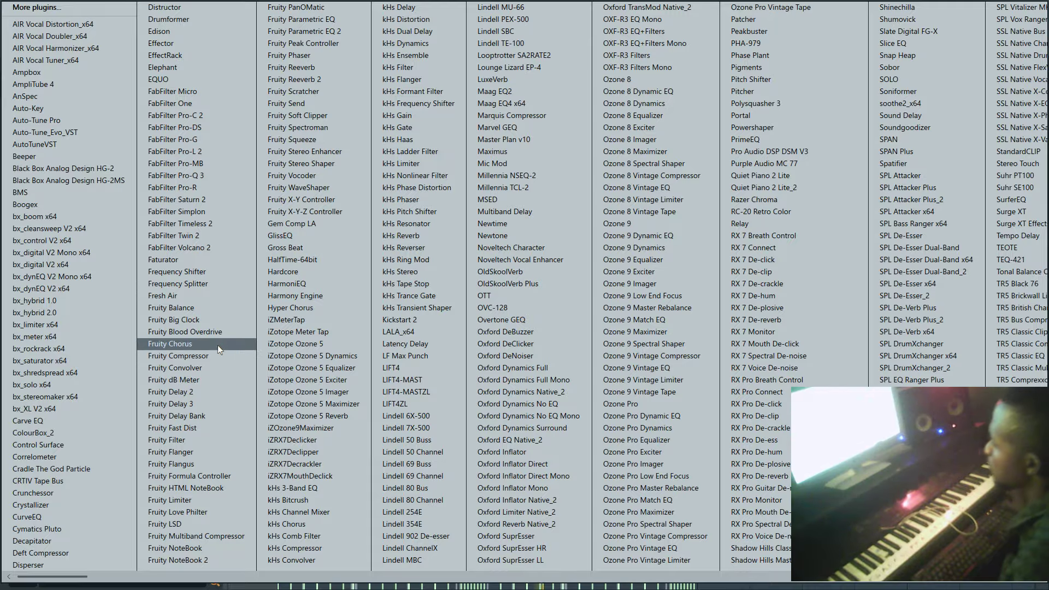
left_click(235, 538)
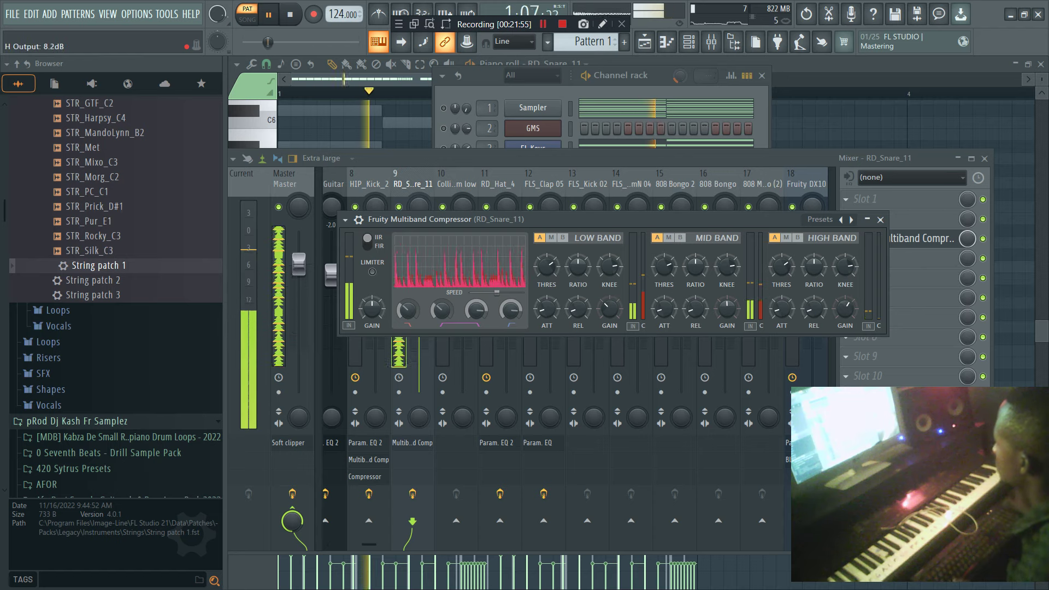
Add Fruity parametric EQ 2 in slot 2 of RD_Snare_11, cutting the lows with band 1 and slightly dipping band 3.
left_click(918, 218)
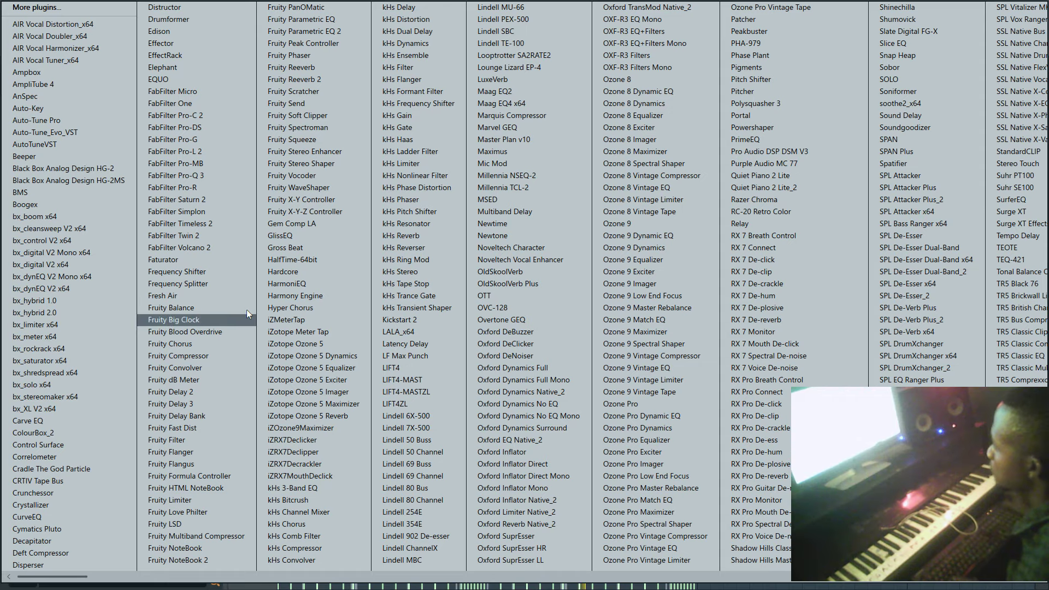
left_click(303, 31)
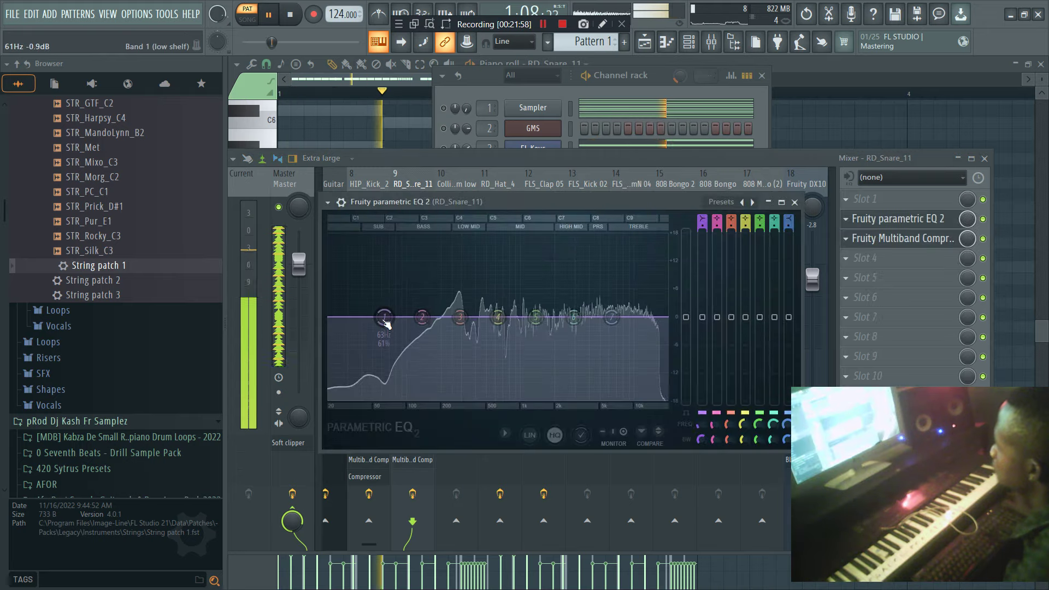
left_click_drag(461, 317, 461, 321)
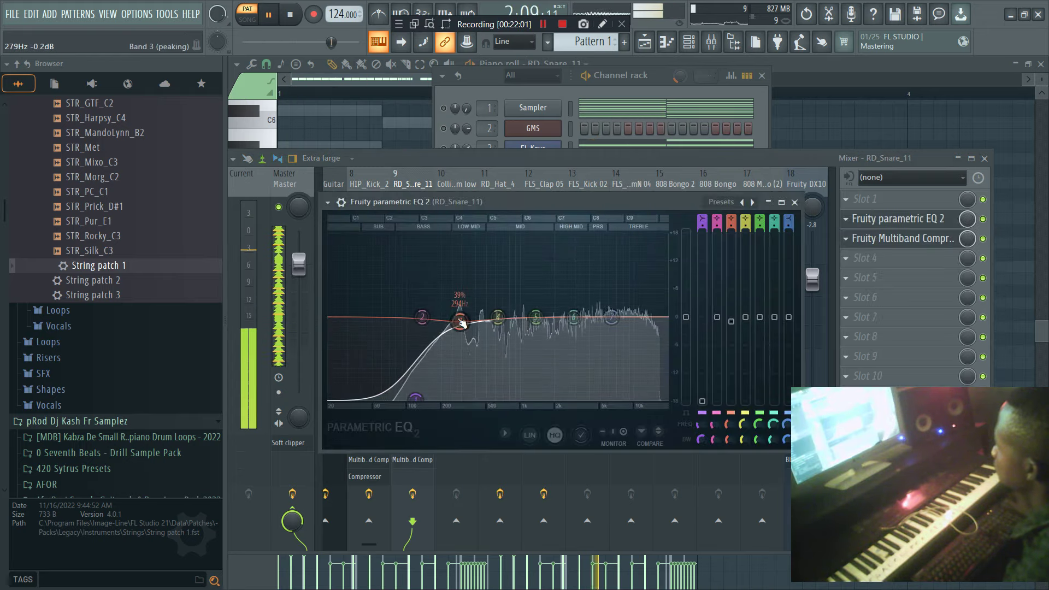
Set the snare compressor's low band output to 4.8 dB and lower its high band gain, auditioning with Wide Marimba, Brighte..ker Xtra and Jazz Guitar muted.
left_click(910, 240)
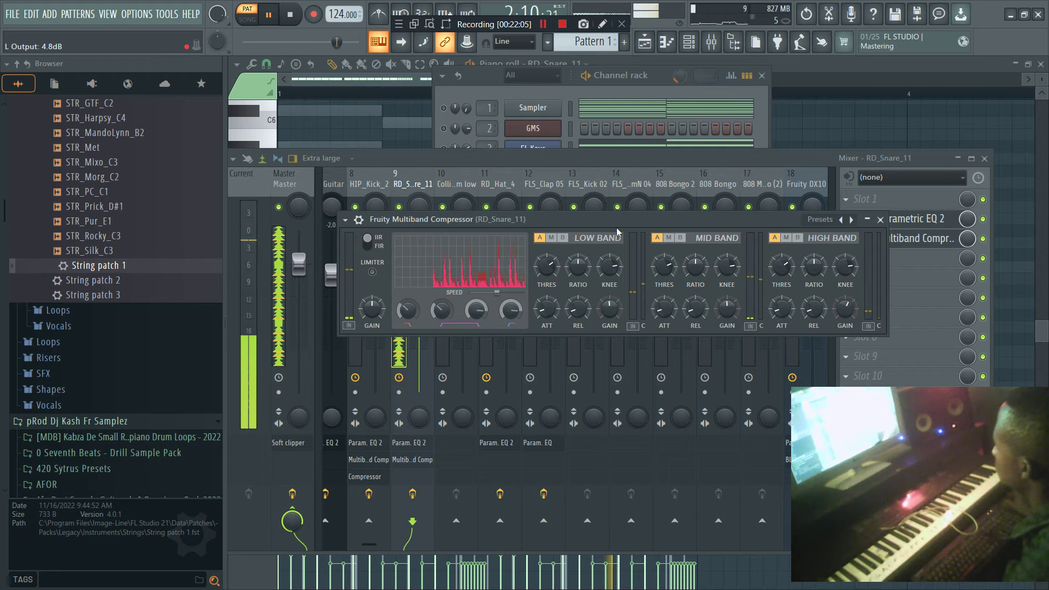
left_click(634, 106)
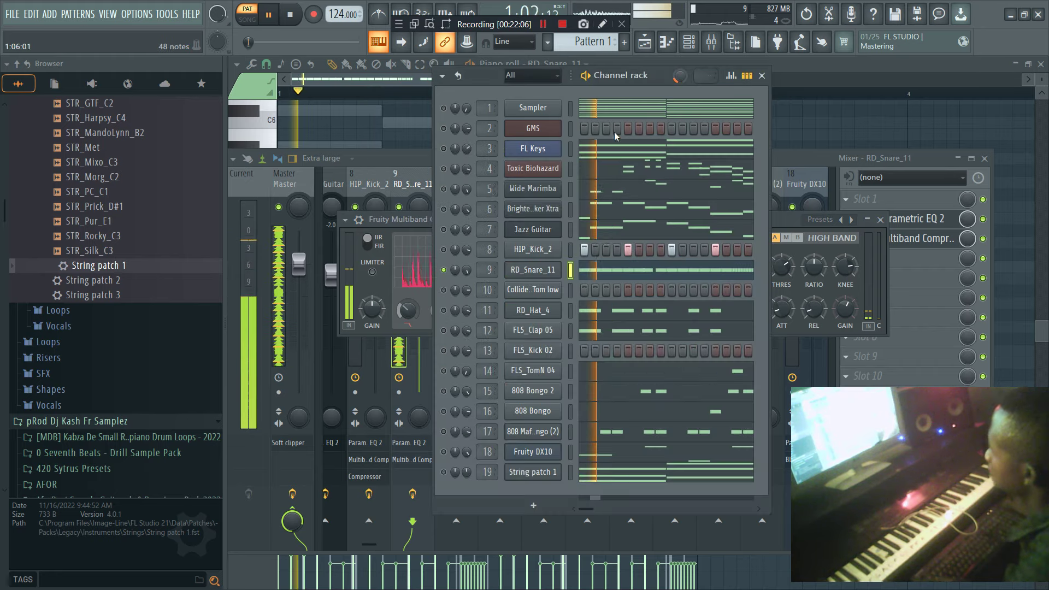
left_click(444, 229)
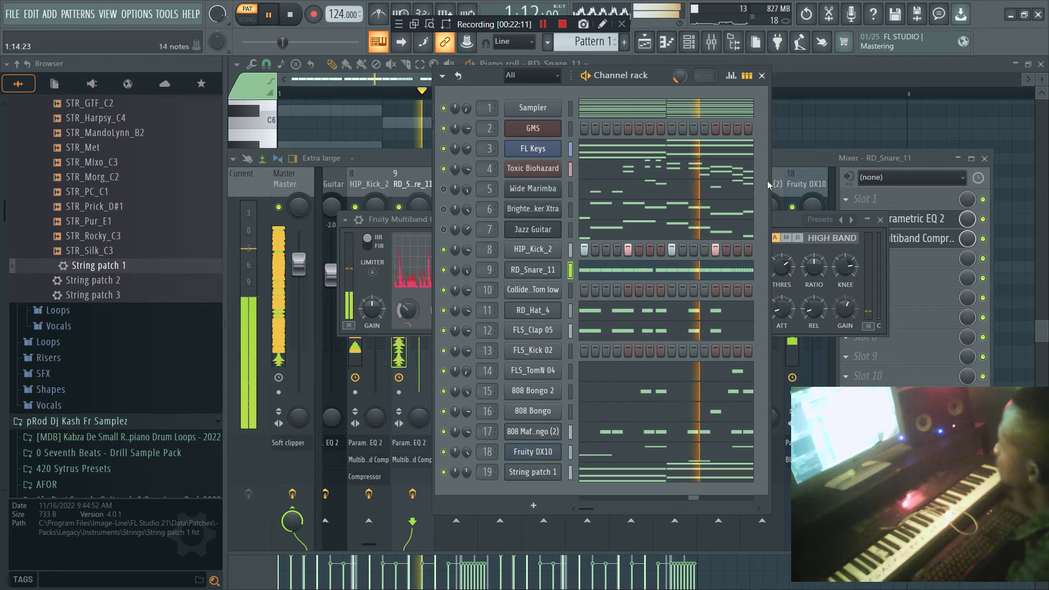
left_click(845, 309)
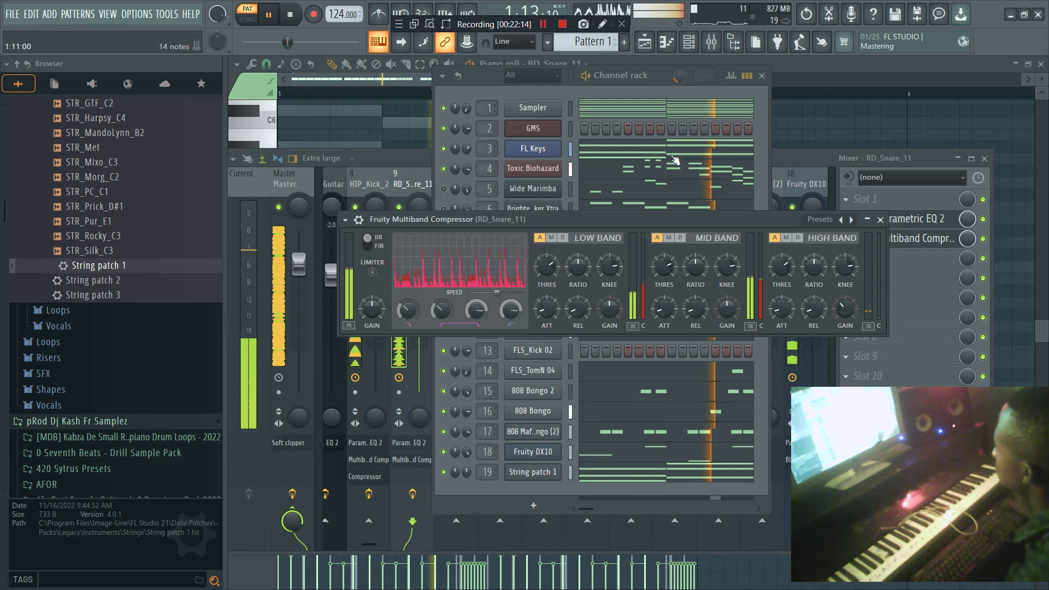
left_click(654, 91)
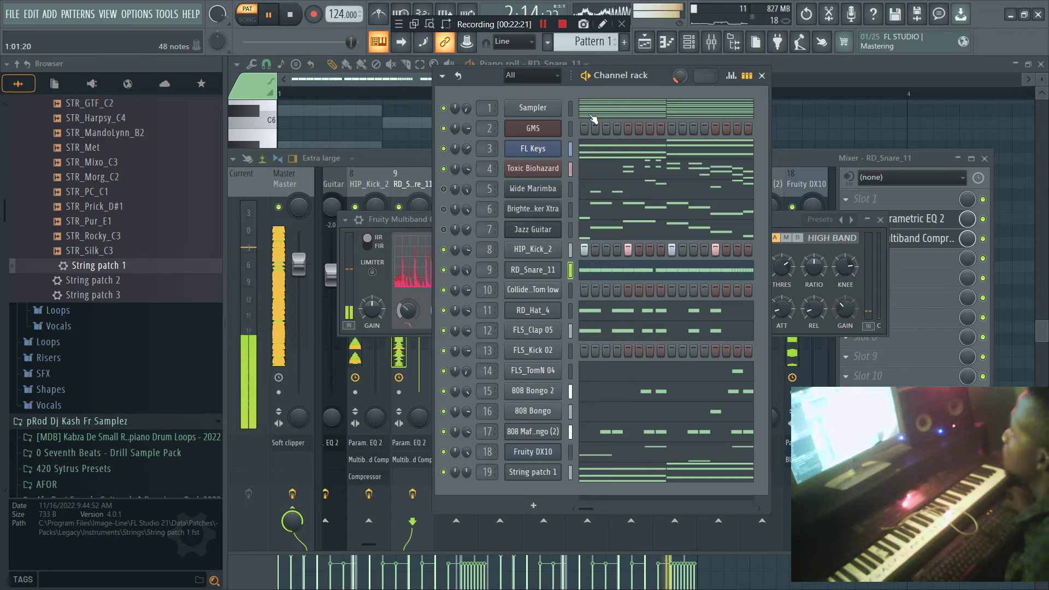
Solo RD_Snare_11 and raise its multiband compressor's mid band output to 9.8 dB.
right_click(444, 270)
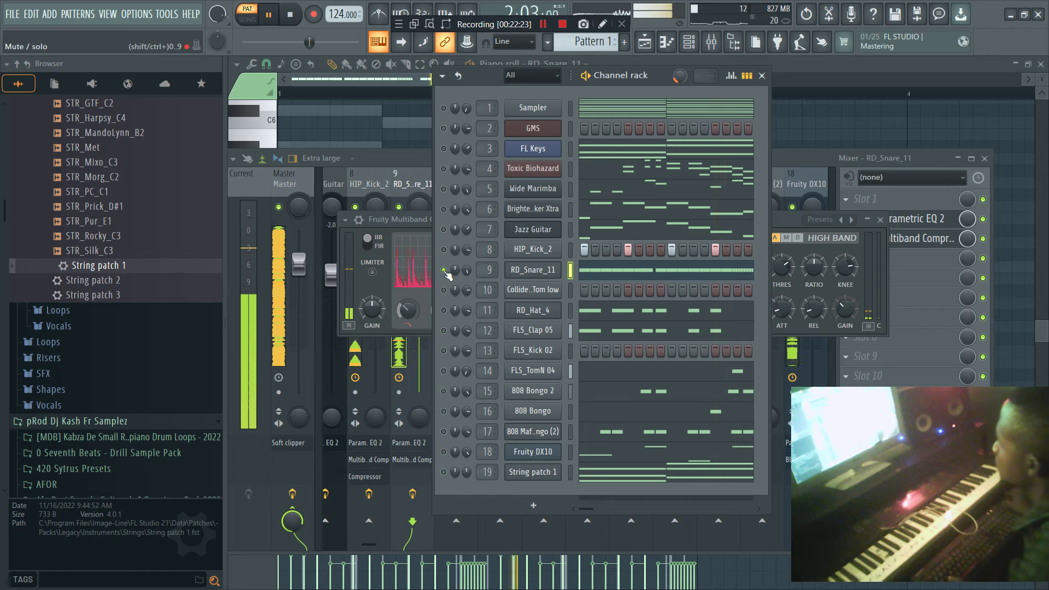
left_click(796, 226)
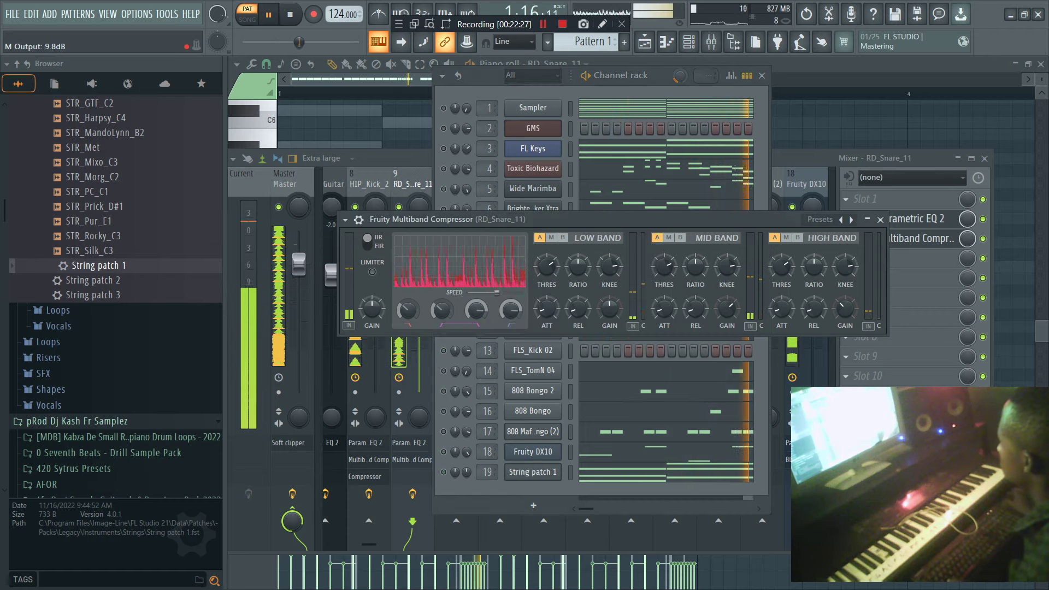
left_click(583, 121)
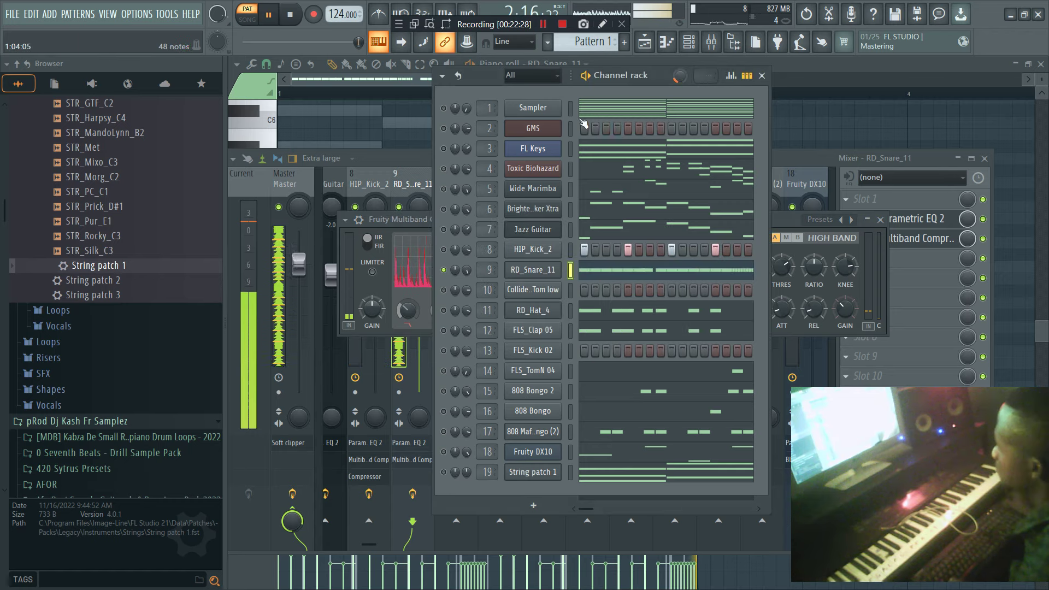
Turn all channels back on and split Pattern 1 by channel in the playlist.
left_click(444, 190)
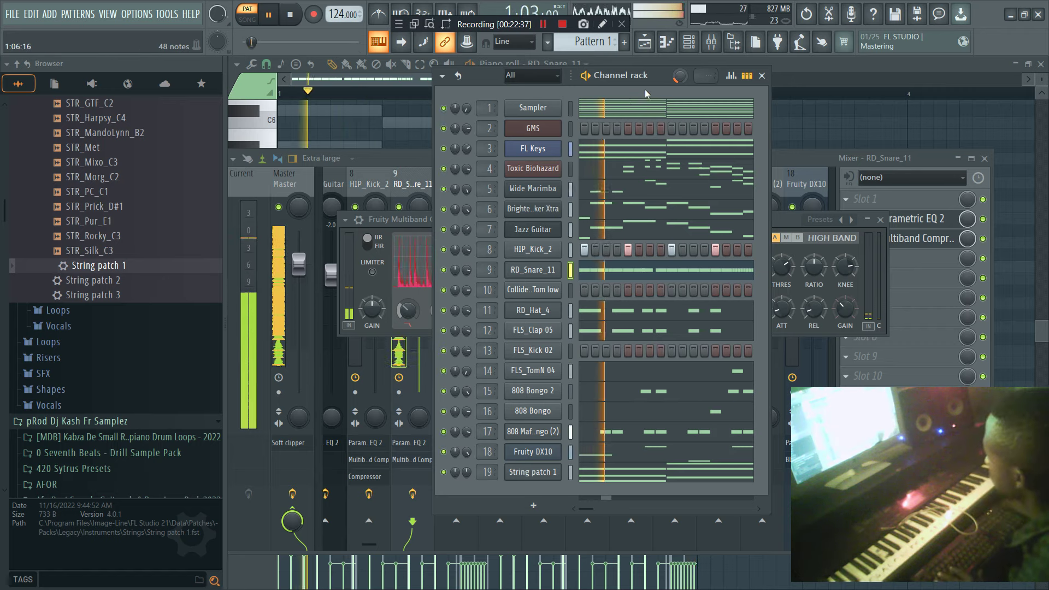
left_click(645, 42)
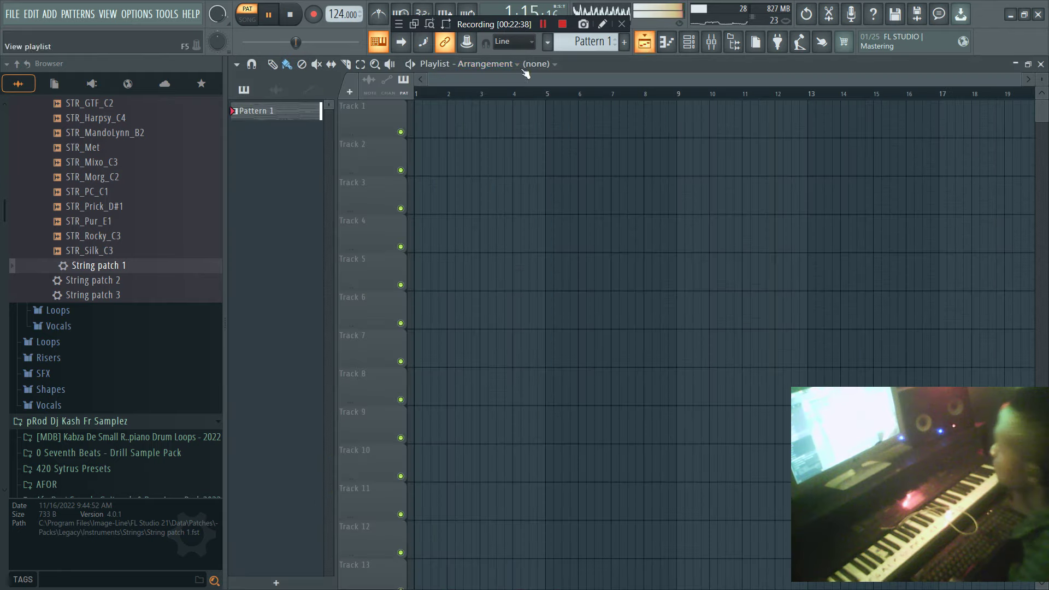
right_click(274, 102)
left_click(338, 310)
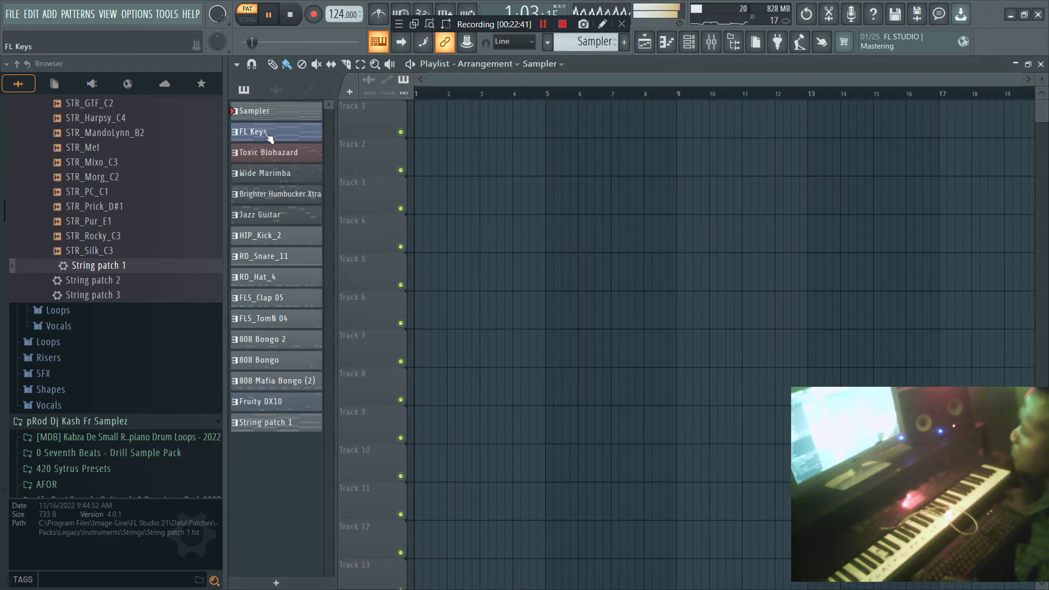
Place the Wide Marimba, Brighter Humbucker Xtra and Jazz Guitar patterns together at bar 1 on tracks 1 to 3.
key("F2")
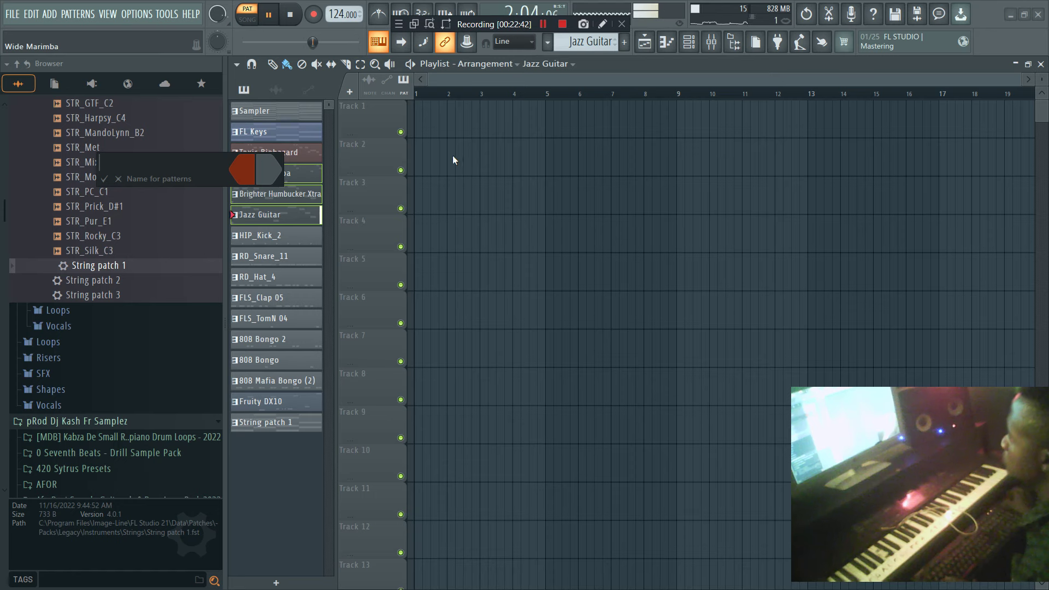
left_click(118, 179)
left_click_drag(264, 190, 432, 143)
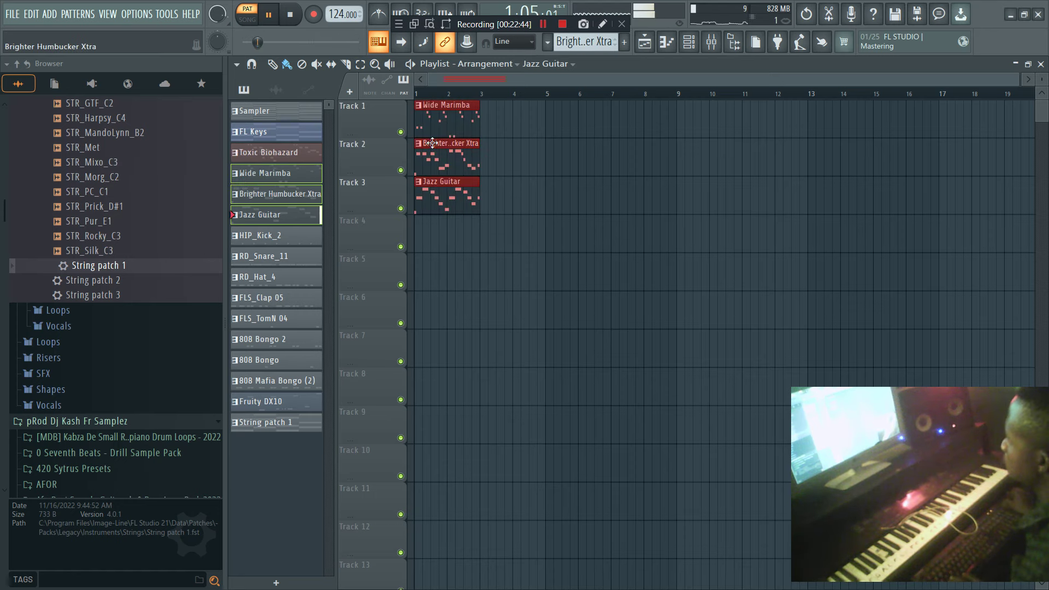
Place the drum patterns HIP_Kick_2 through 808 Bongo 2 together at bar 1 on tracks 5 to 10.
left_click(283, 239)
left_click(287, 345, "shift")
left_click_drag(281, 259, 397, 267)
Delete the Jazz Guitar and Brighter Humbucker Xtra clips, and duplicate the remaining clips to bars 3–4.
right_click(472, 202)
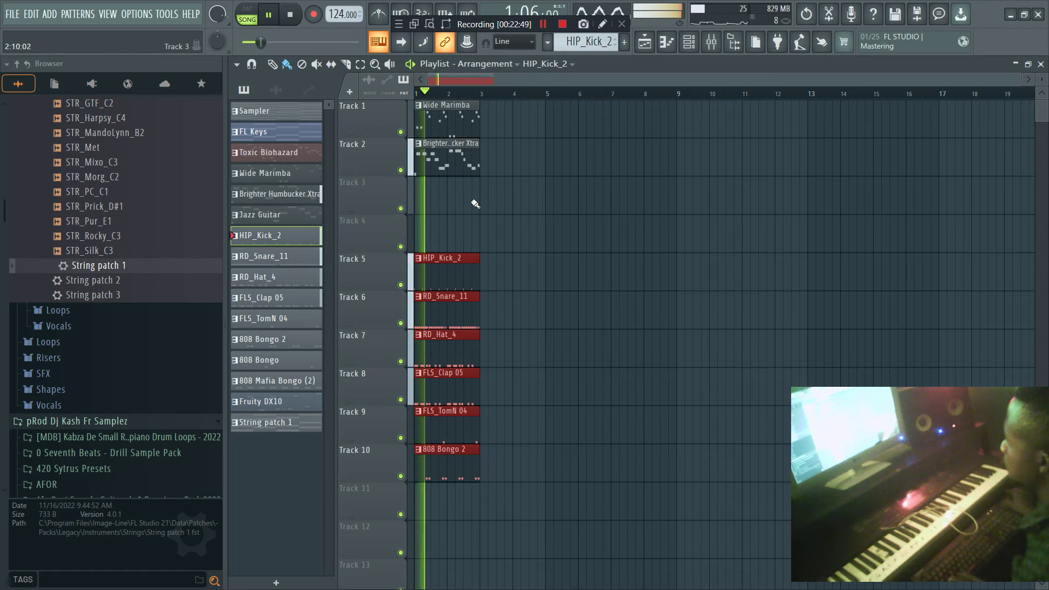
right_click(437, 121)
key("ctrl+z")
right_click(473, 163)
left_click_drag(536, 529, 407, 114)
key("ctrl+b")
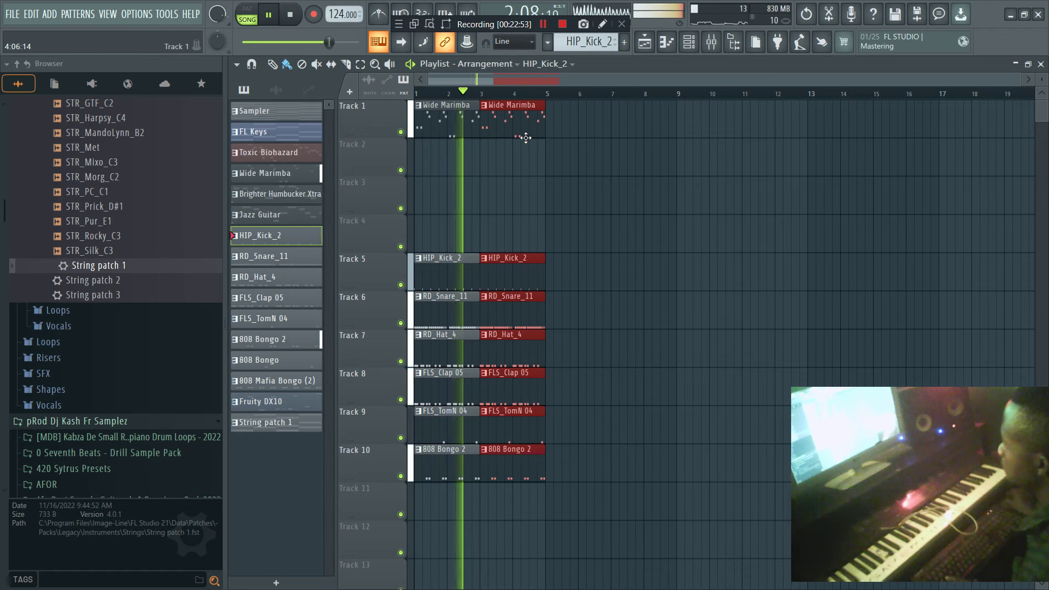
left_click(577, 185)
right_click(582, 201)
left_click(583, 219)
left_click(582, 220)
key("Escape")
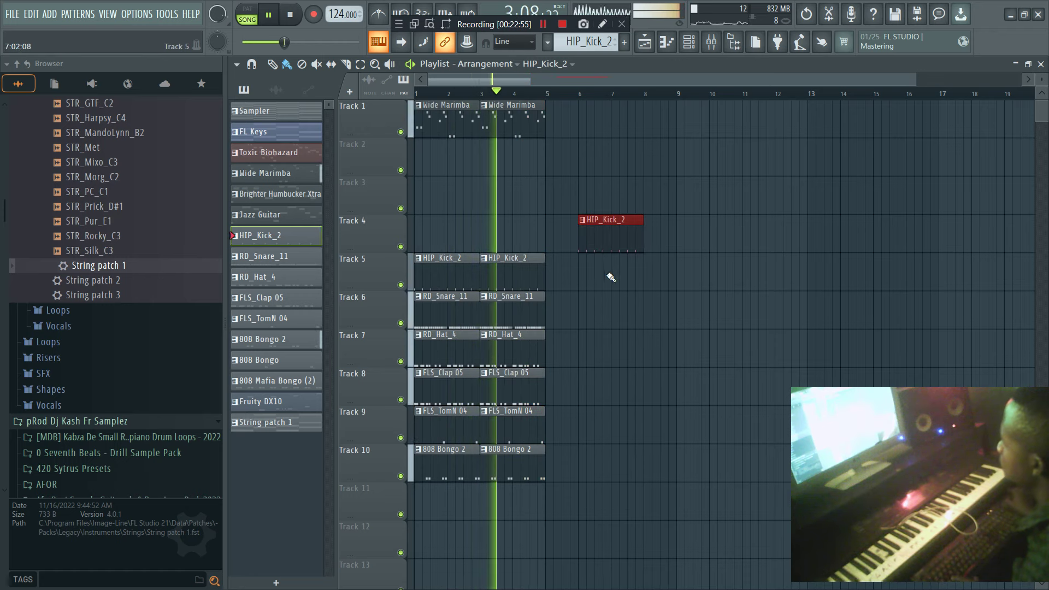
right_click(631, 223)
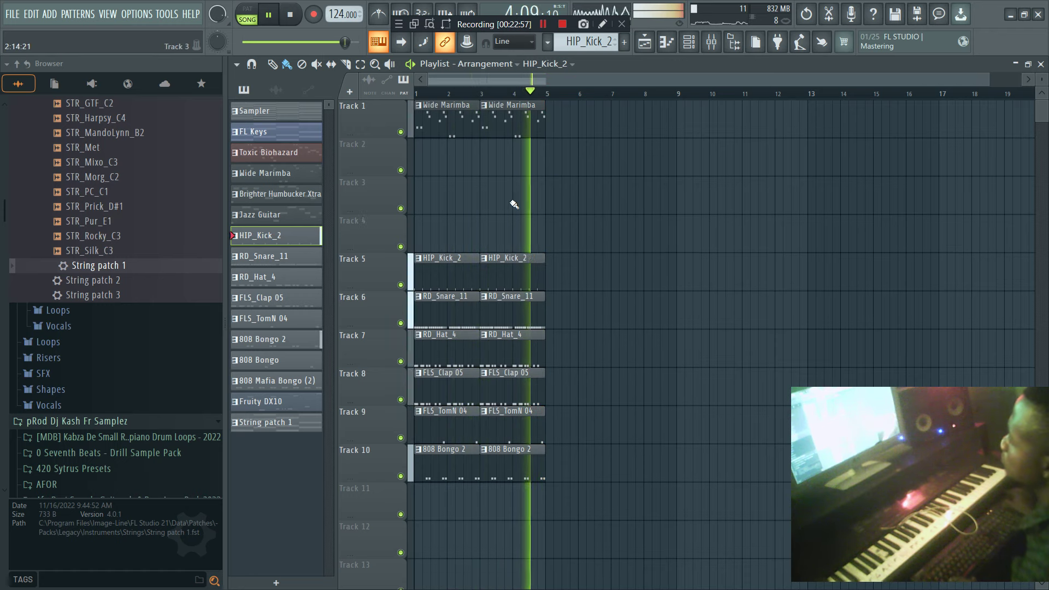
Place Toxic Biohazard clips on track 2 across bars 1–4 and duplicate the whole four-bar block to bars 5–8.
left_click_drag(436, 157, 519, 161)
left_click_drag(605, 517, 439, 128)
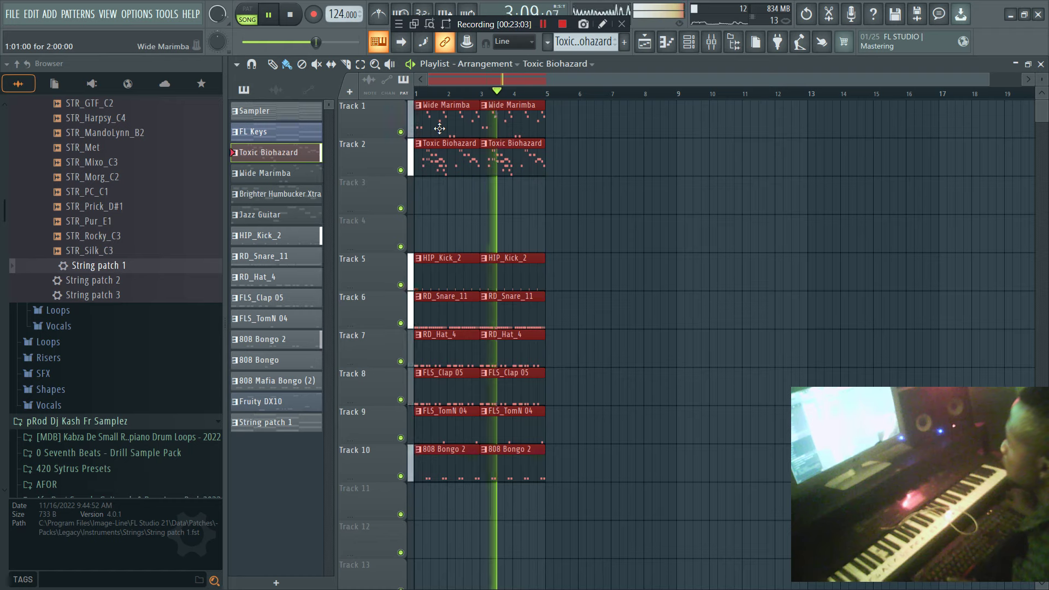
key("ctrl+b")
Place two consecutive FL Keys clips on track 3 across bars 5–8.
left_click(298, 133)
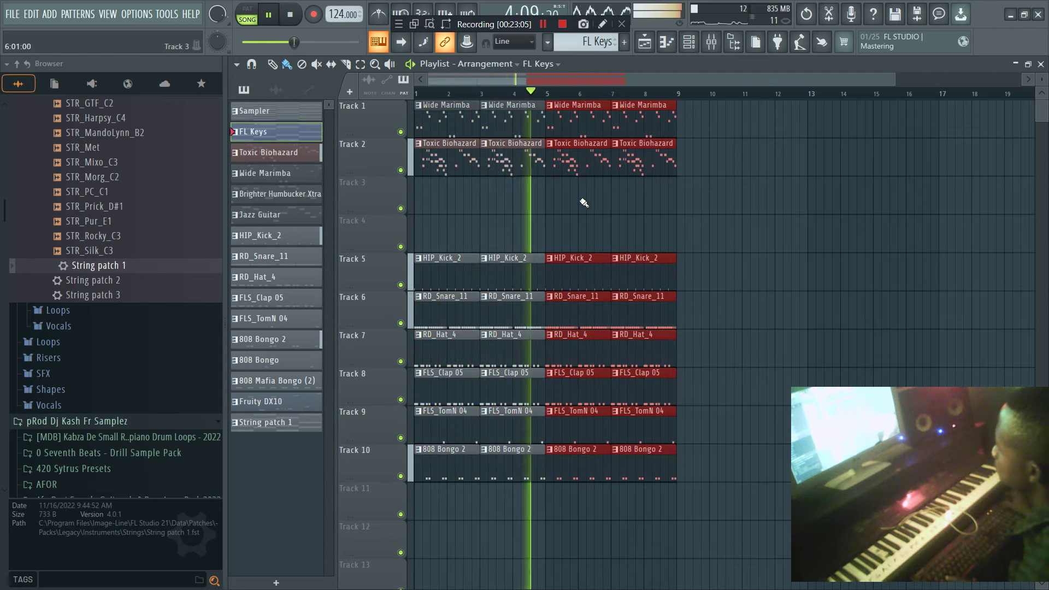
left_click(547, 193)
left_click(661, 201)
right_click(661, 201)
left_click_drag(559, 198, 625, 195)
Place all patterns from Sampler through String patch 1 together at bar 9 on tracks 1 to 16.
left_click(276, 111)
left_click(288, 424)
left_click_drag(671, 116, 686, 136)
Shorten the drum clips at bars 7–8 on tracks 5 to 10 by about half a bar, leaving a gap before bar 9.
left_click_drag(650, 519, 667, 255)
left_click_drag(675, 267, 658, 267)
Set RD_Snare_11's channel volume to 77%.
left_click_drag(860, 80, 1042, 77)
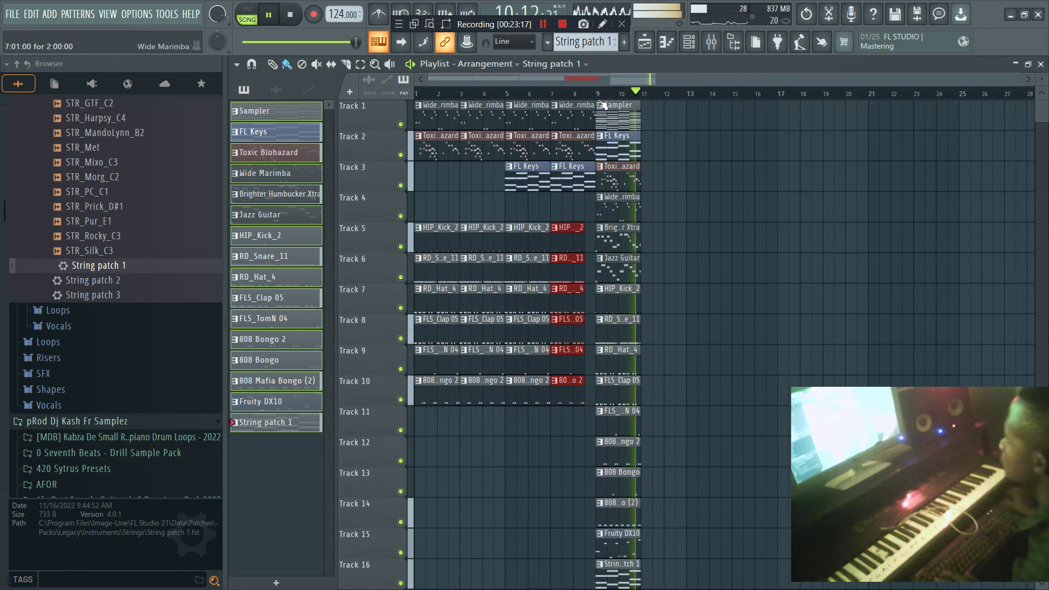
key("F6")
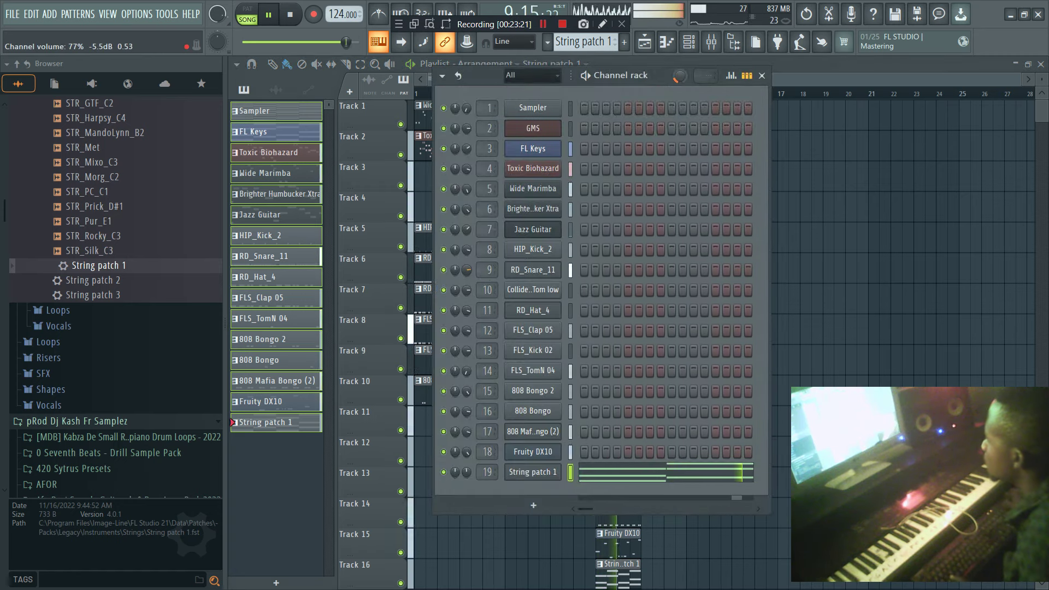
key("F6")
Duplicate the full 16-track clip block at bars 9–10 to bars 11–12.
left_click(571, 97)
scroll(663, 355, "down", 5)
left_click_drag(662, 466, 601, 109)
key("ctrl+b")
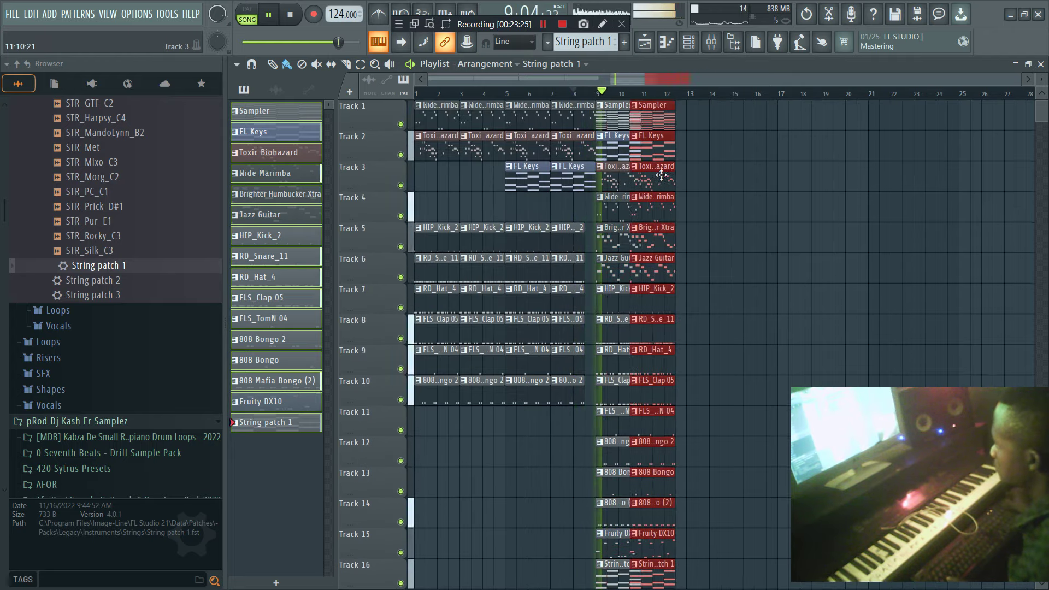
left_click(753, 180)
Solo the Brighte..ker Xtra channel to audition it and pan it 34% left.
left_click(687, 40)
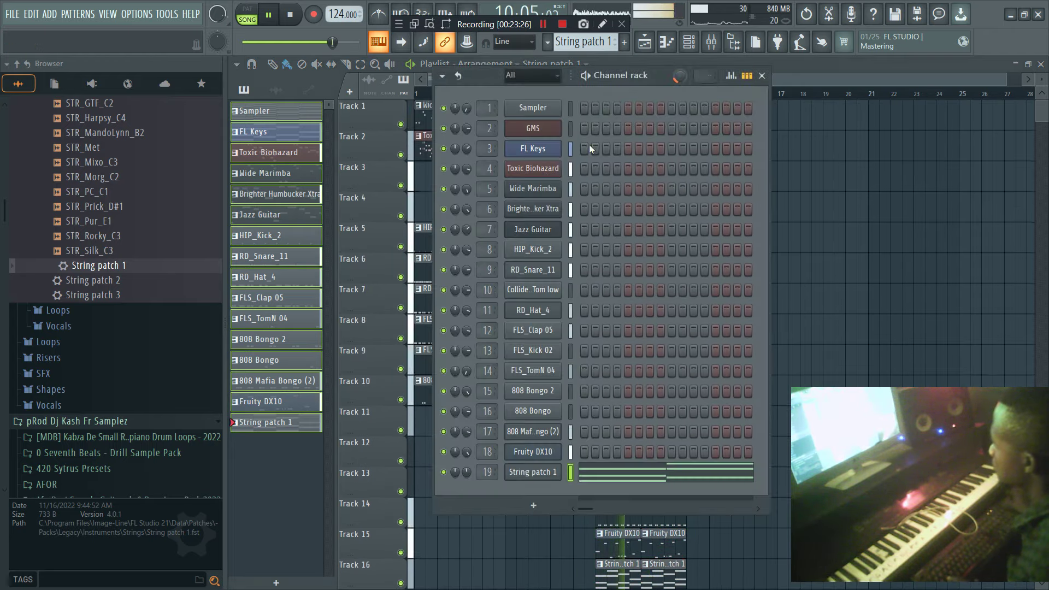
left_click_drag(456, 208, 456, 218)
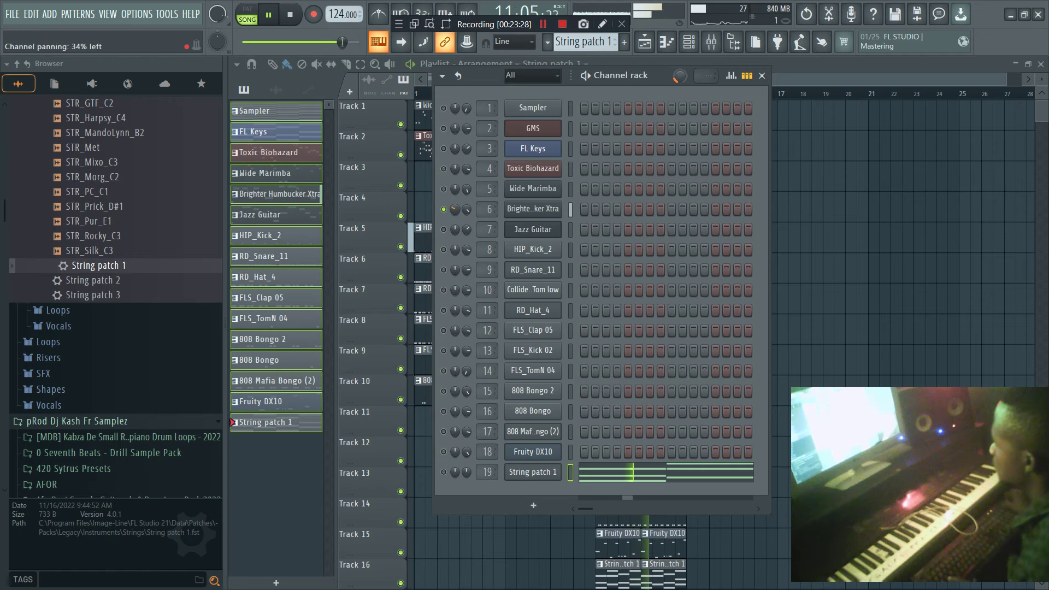
left_click(816, 146)
right_click(815, 146)
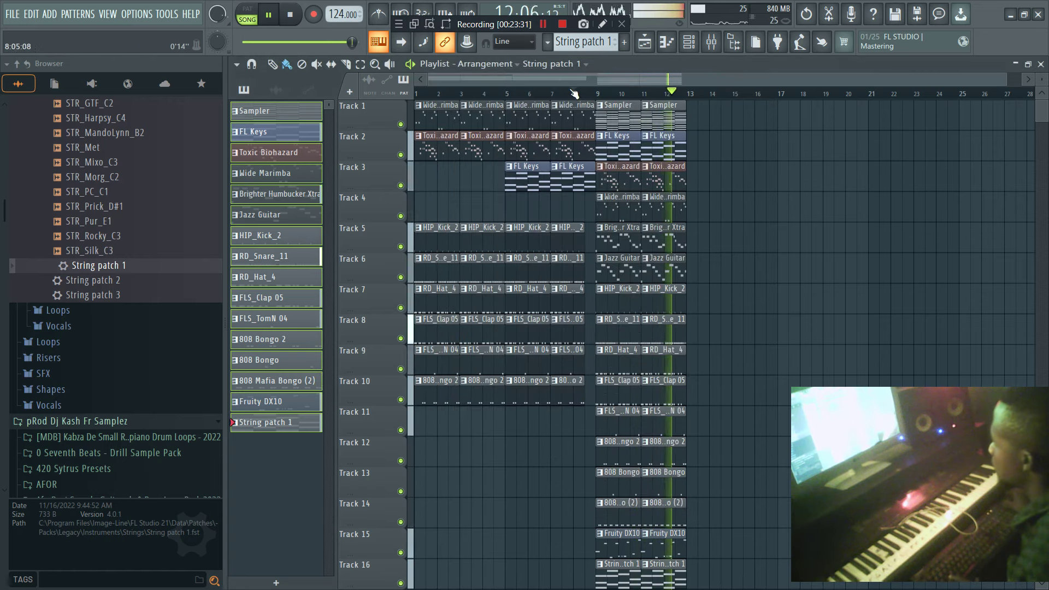
Duplicate the full 16-track clip block at bars 9–12 to bars 13–16.
left_click(575, 93)
scroll(692, 274, "down", 3)
left_click_drag(712, 511, 628, 105)
key("ctrl+b")
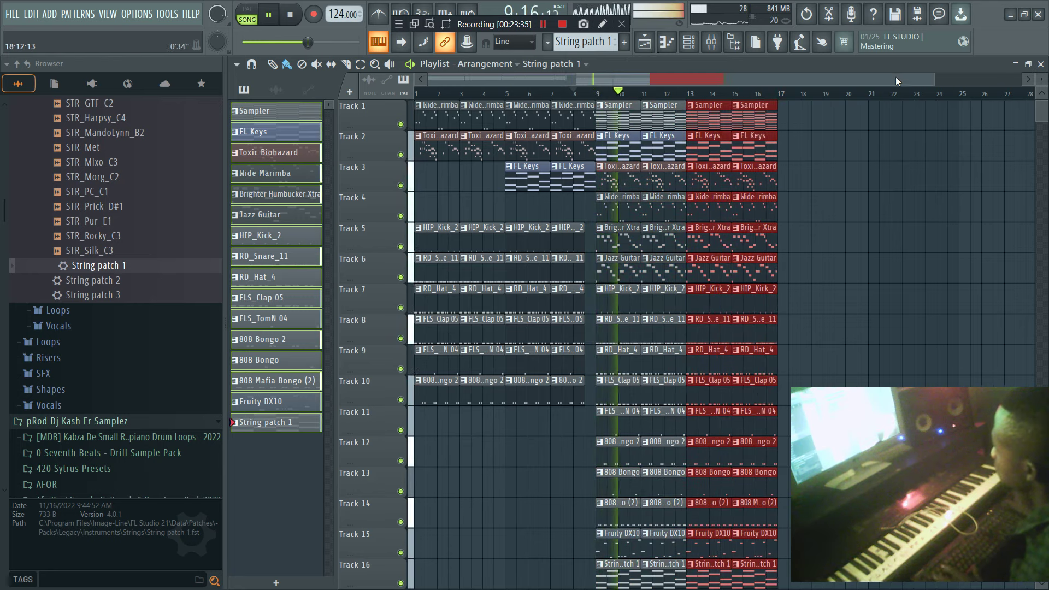
Delete the Toxic Biohazard clips on track 3 from bars 9–16 and duplicate the remaining block to bars 17–24.
scroll(934, 76, "down", 3)
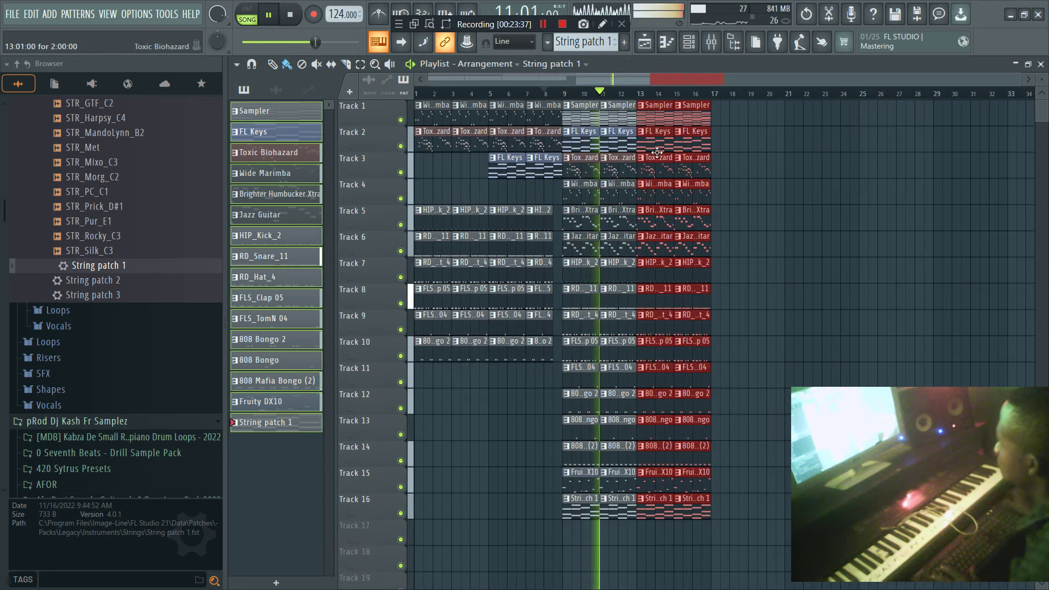
left_click(767, 160, "ctrl")
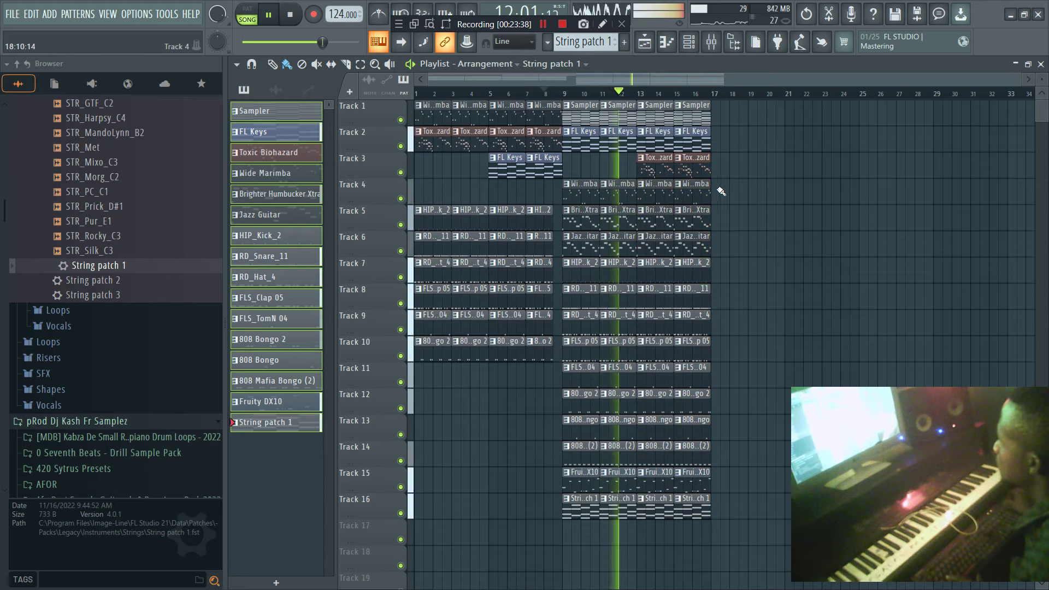
left_click_drag(733, 528, 566, 101)
key("ctrl+b")
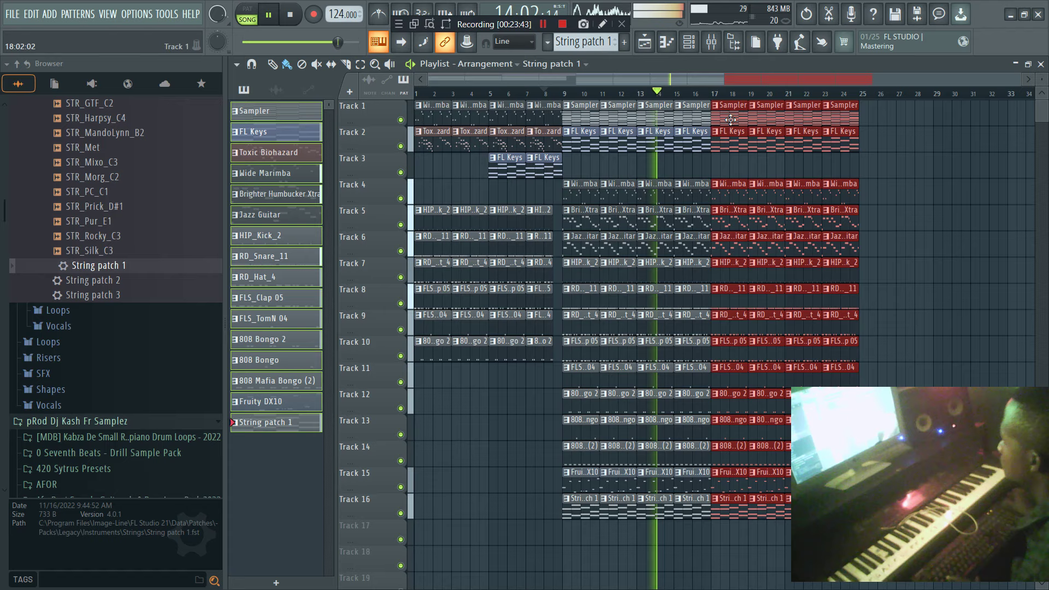
Set the Brighte..ker Xtra channel's panning to 19% left.
left_click(689, 42)
left_click_drag(466, 211, 456, 198)
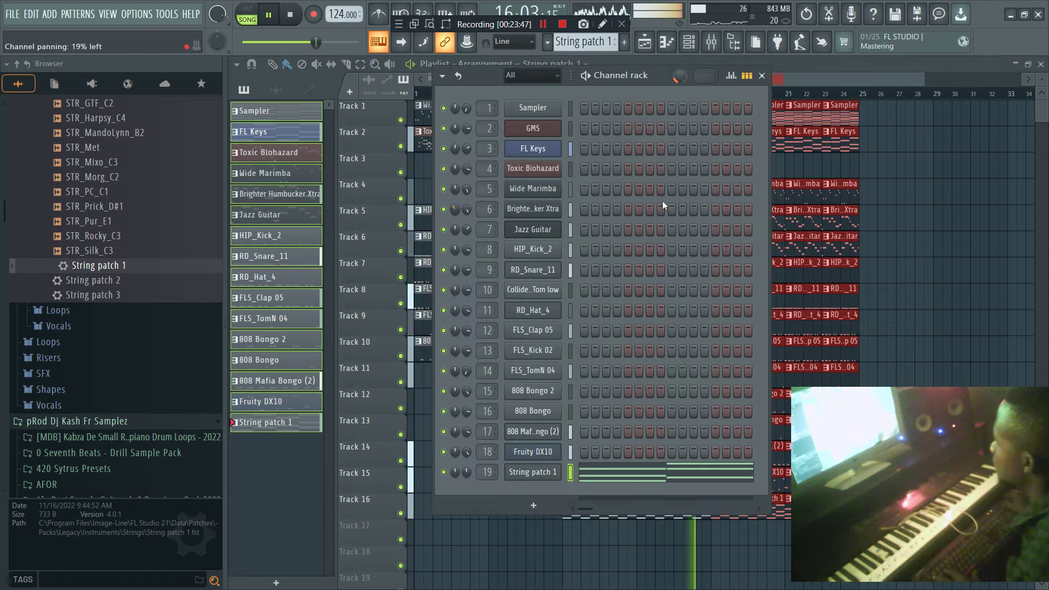
key("F6")
Delete the Brighter Humbucker Xtra and Jazz Guitar clips on tracks 5 and 6 from bars 19–24.
right_click(745, 245)
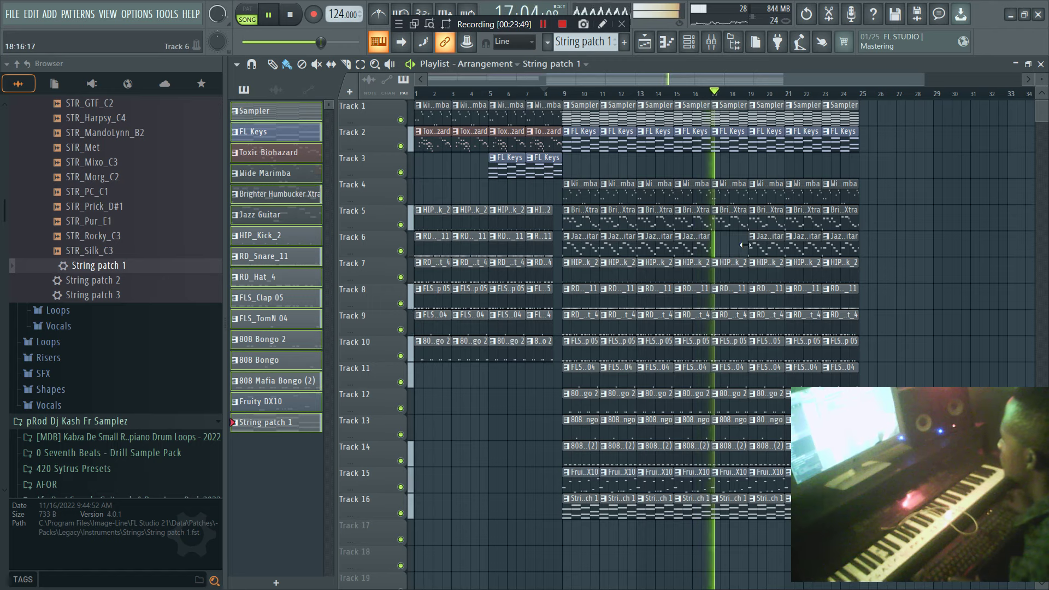
left_click(745, 244)
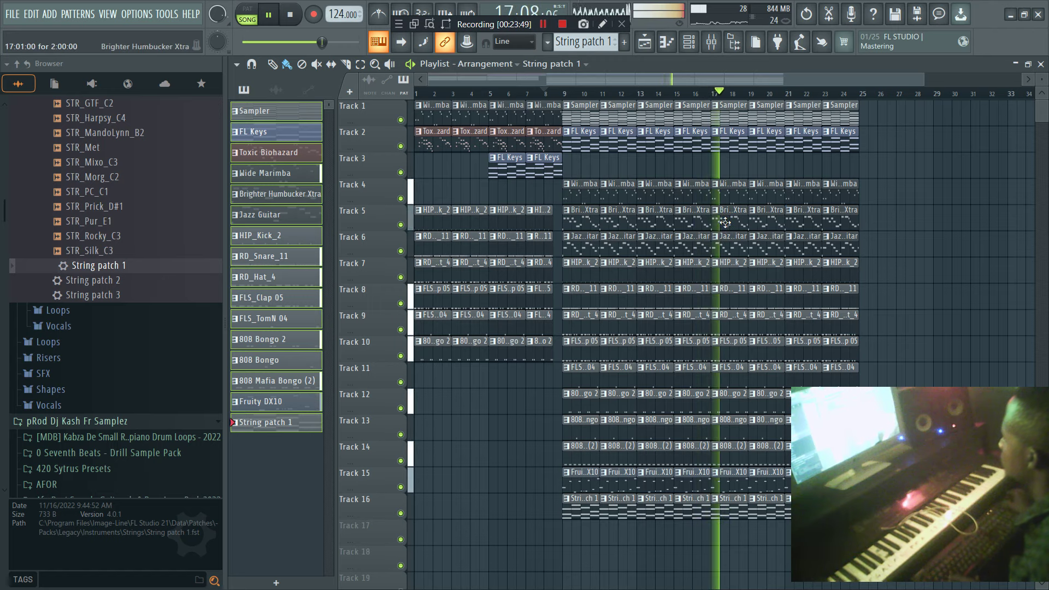
right_click(768, 227)
right_click(769, 243)
right_click(804, 244)
right_click(807, 226)
right_click(840, 225)
right_click(842, 243)
Delete the Fruity DX10 clips on track 15 from bars 19–24.
right_click(769, 485)
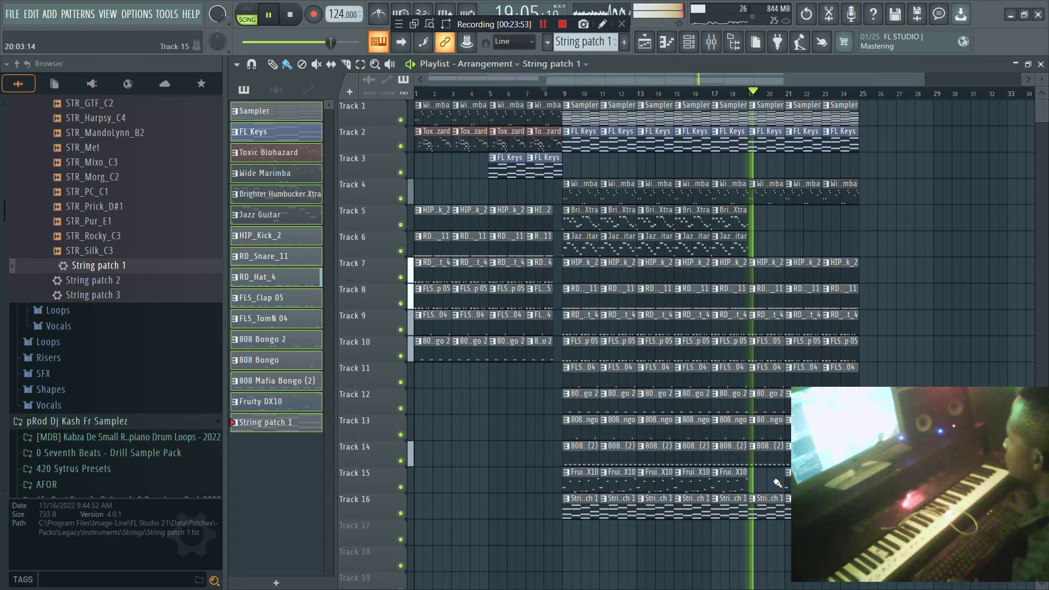
scroll(732, 483, "right", 3)
right_click(664, 476)
right_click(701, 475)
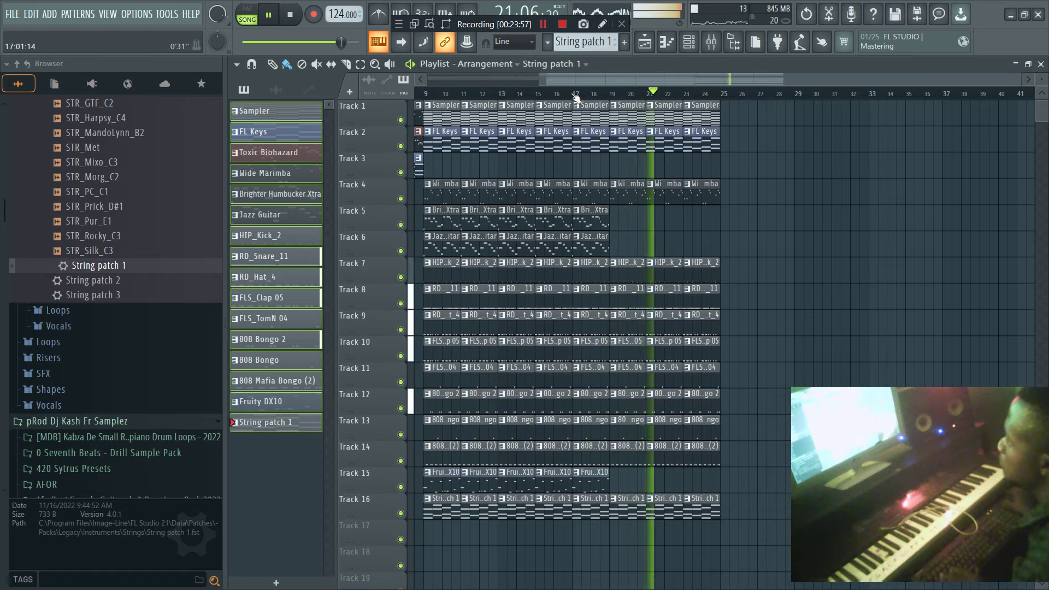
Place a Toxic Biohazard clip on track 3 at bar 23 and duplicate all clips at bars 23–24 to bars 25–26.
left_click(268, 152)
left_click(689, 172)
left_click_drag(733, 543, 690, 101)
left_click_drag(703, 132, 730, 132)
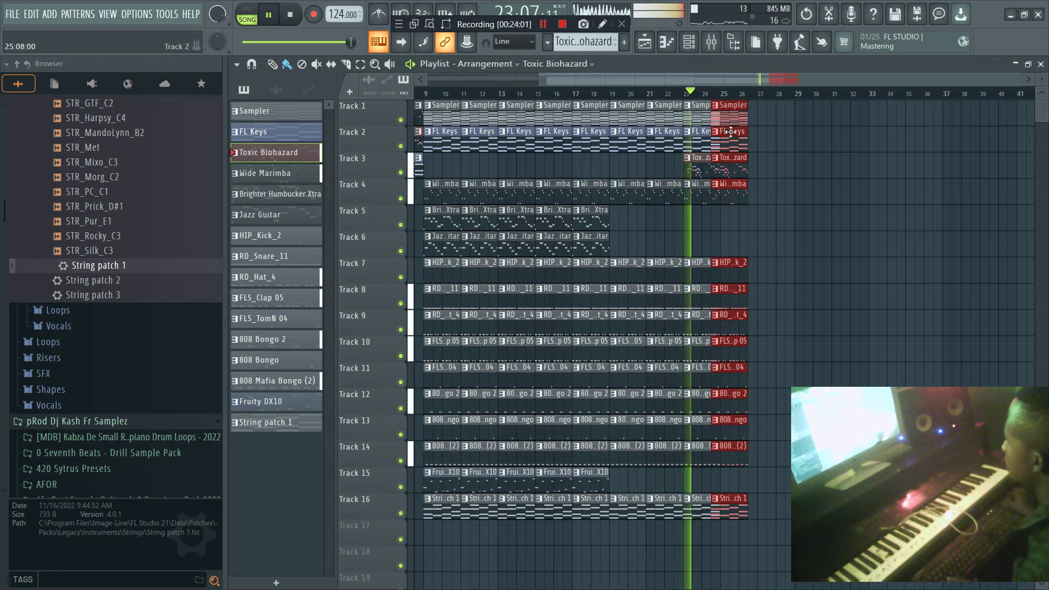
left_click(688, 45)
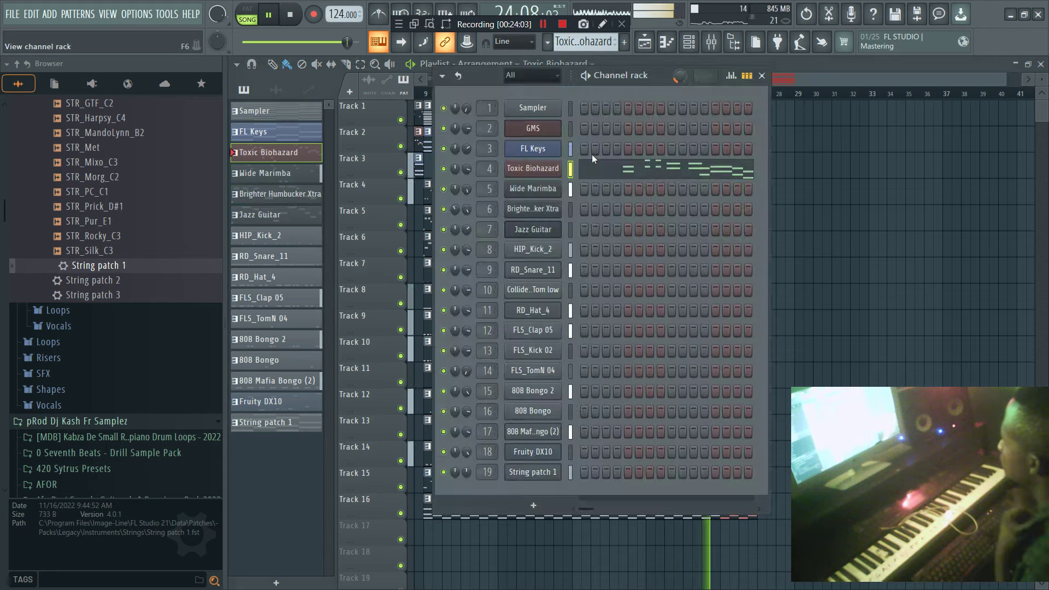
key("F6")
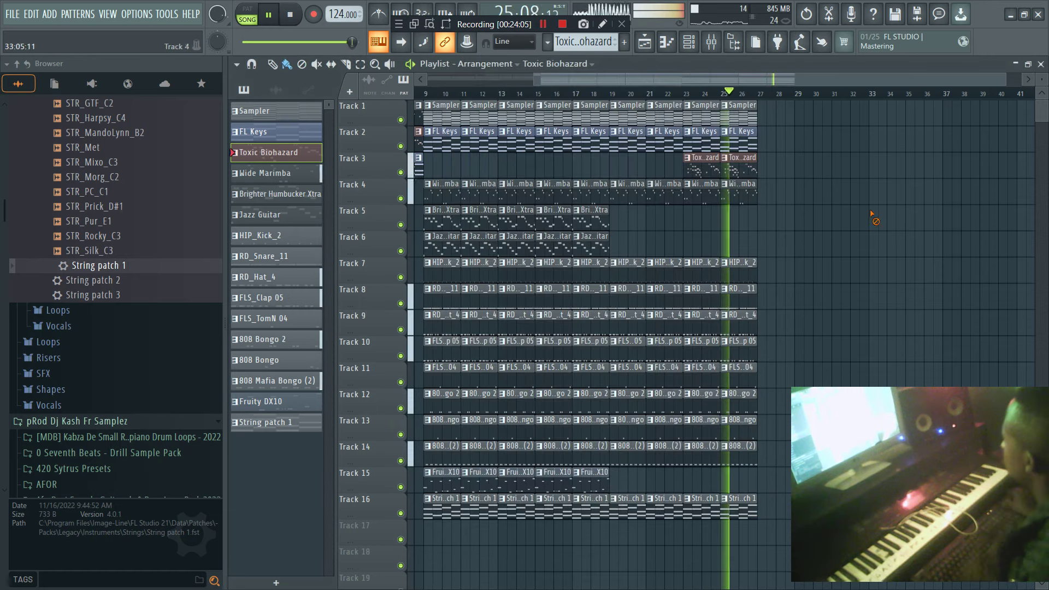
Duplicate the entire arrangement section from bars 9–26 to bars 27–44.
left_click_drag(769, 544, 445, 80)
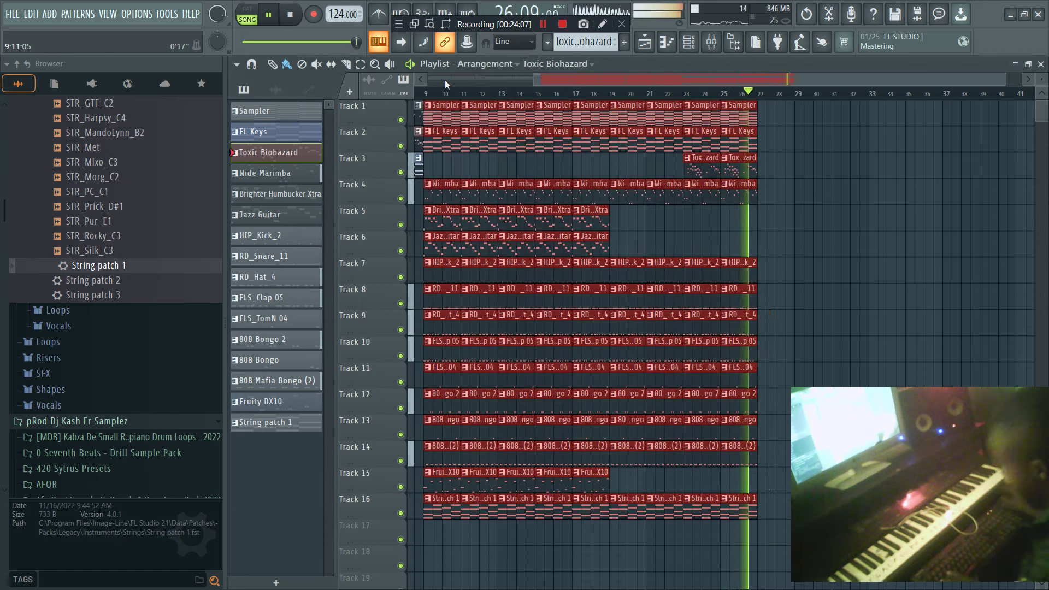
key("ctrl+b")
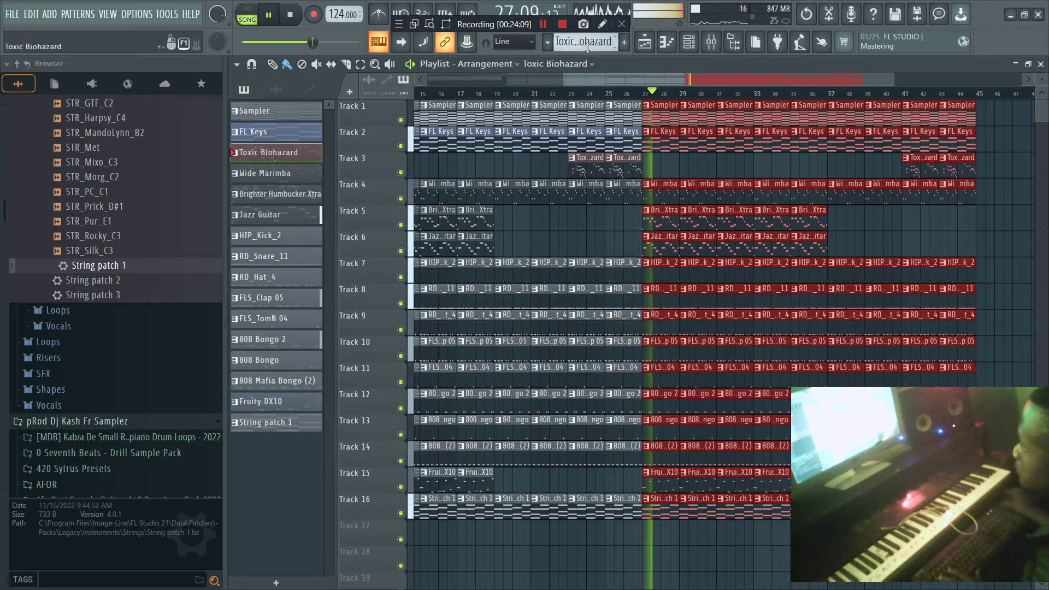
left_click_drag(565, 79, 428, 80)
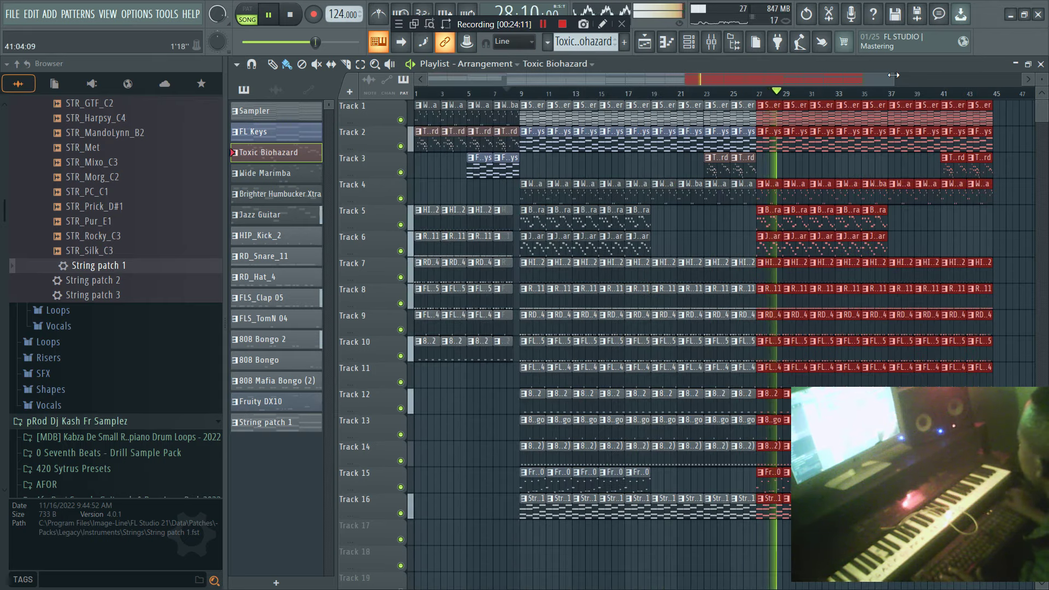
Set RD_Hat_4's channel volume to 34%.
scroll(893, 75, "down", 2)
left_click(690, 45)
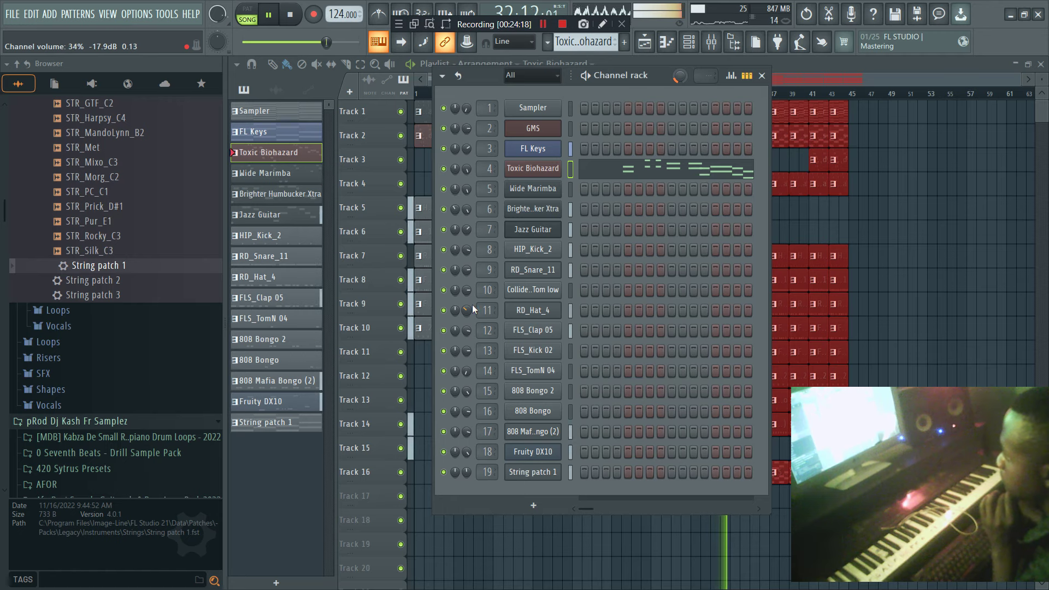
left_click(836, 216)
right_click(837, 215)
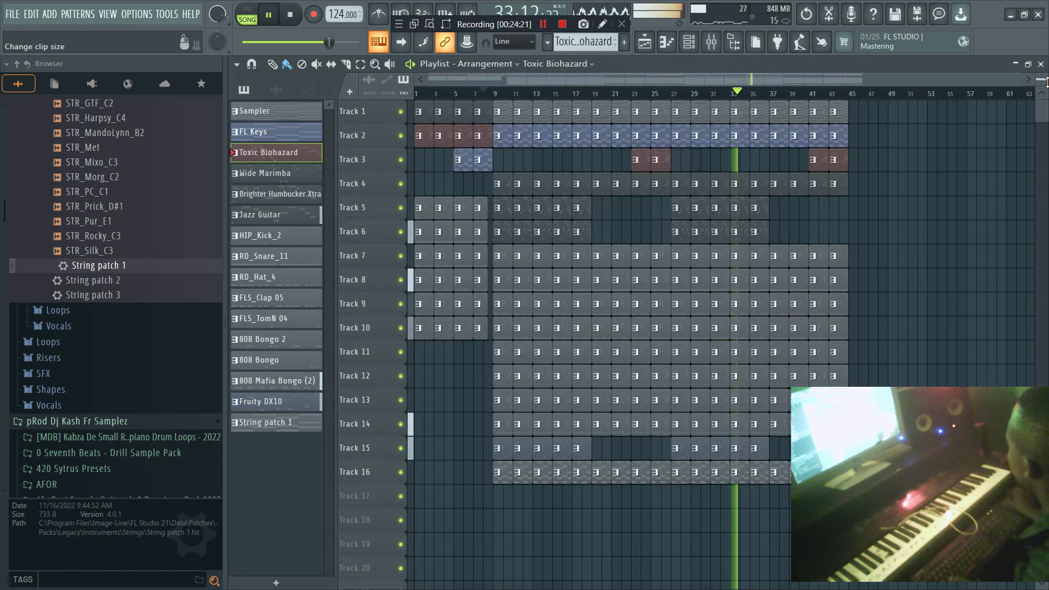
left_click_drag(1041, 80, 1042, 72)
scroll(716, 251, "down", 3)
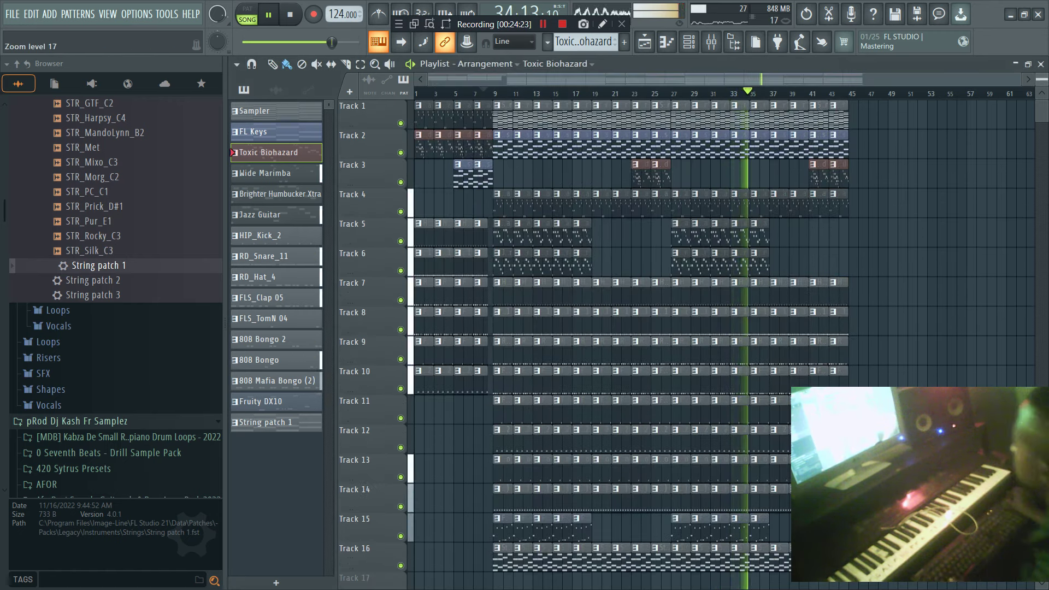
Play the arrangement from around bar 26 to review how the repeated section sounds.
scroll(889, 178, "down", 2)
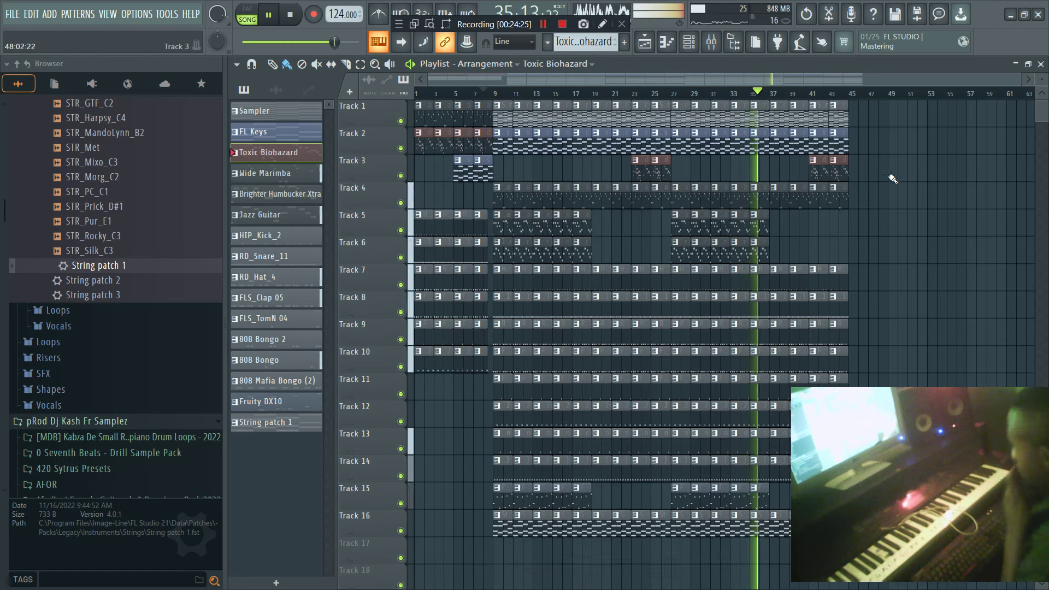
left_click_drag(828, 175, 820, 173)
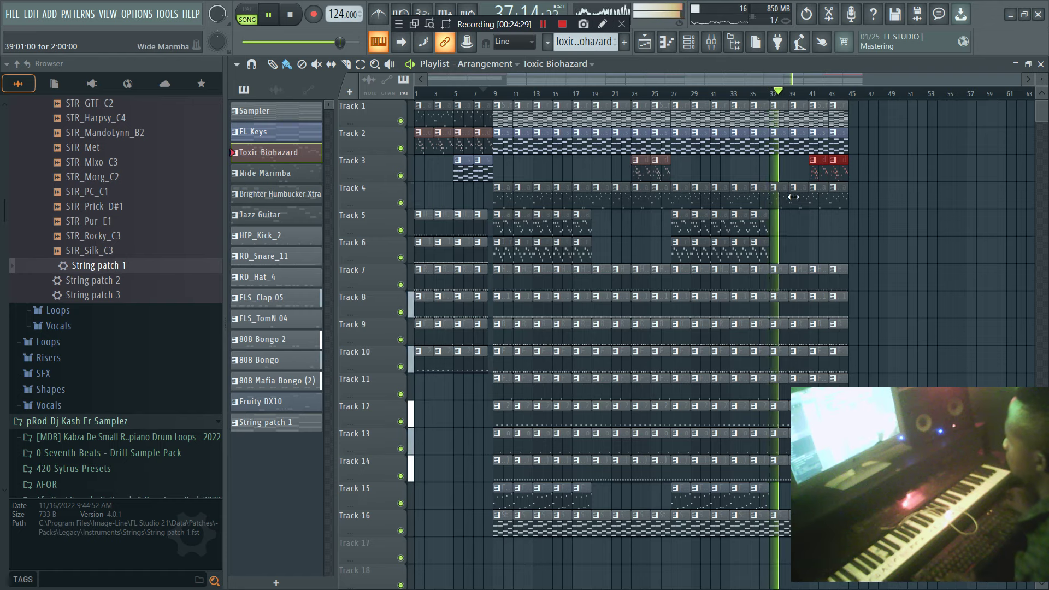
scroll(831, 291, "down", 2)
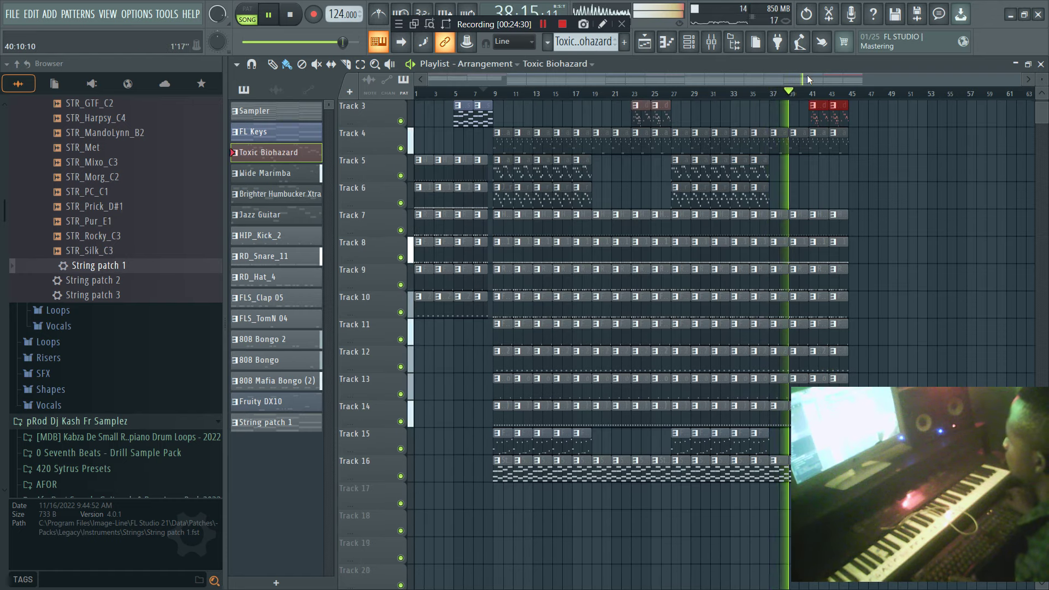
scroll(809, 79, "right", 2)
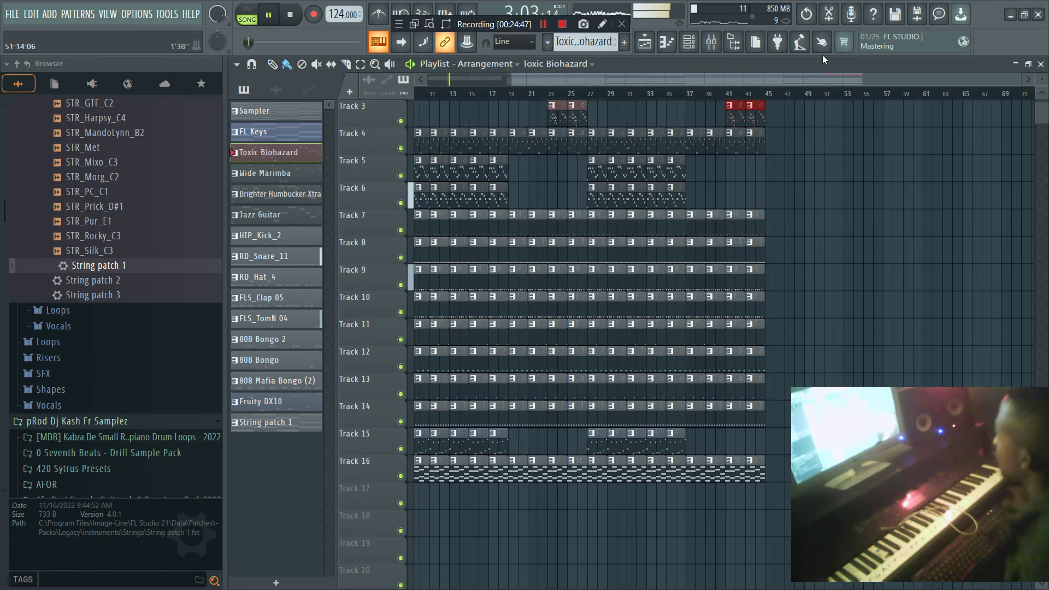
left_click(578, 93)
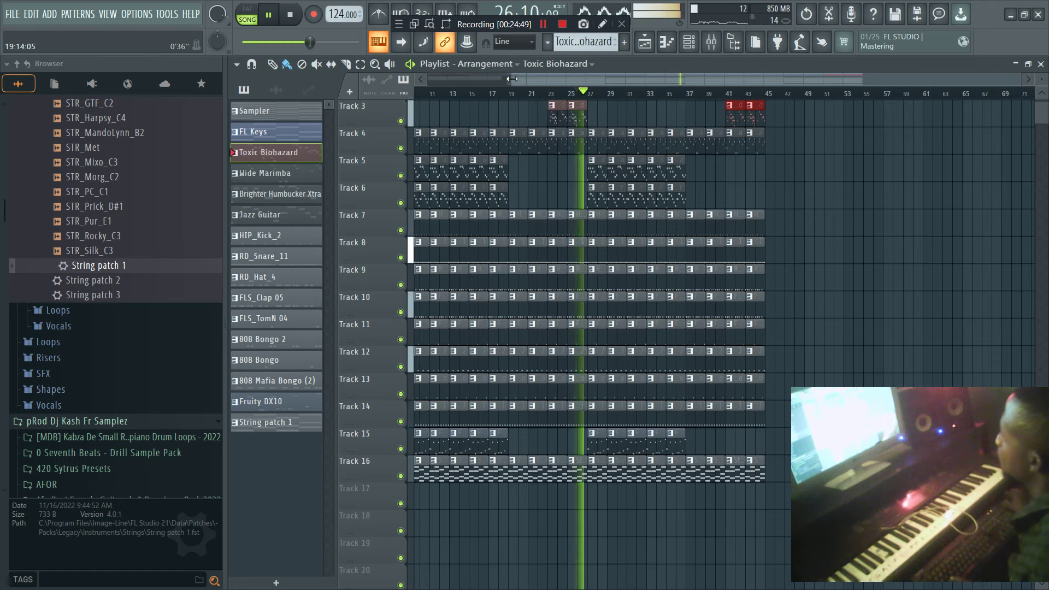
left_click_drag(512, 80, 428, 79)
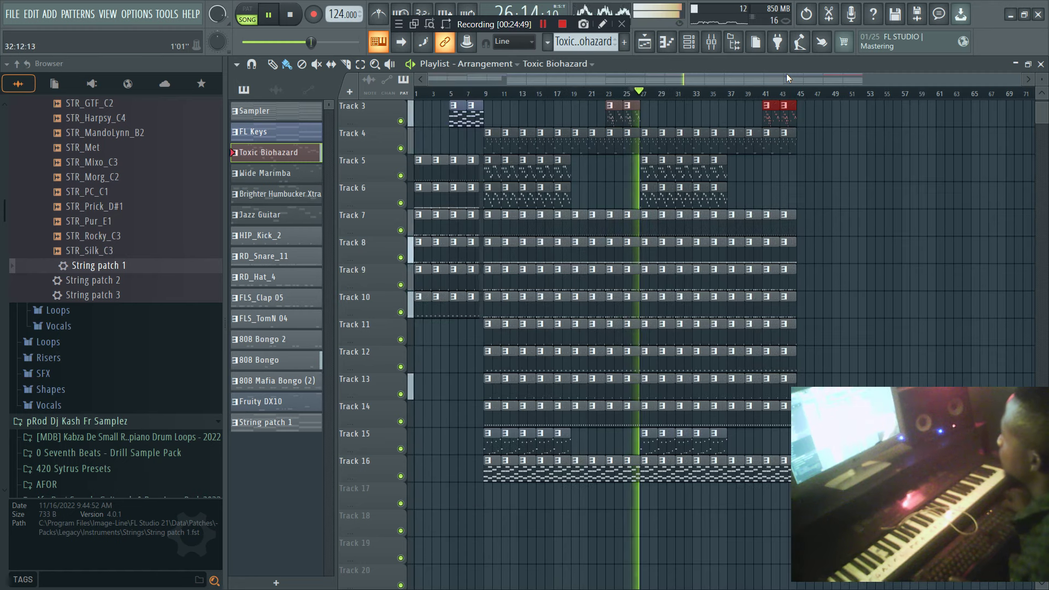
left_click(857, 143)
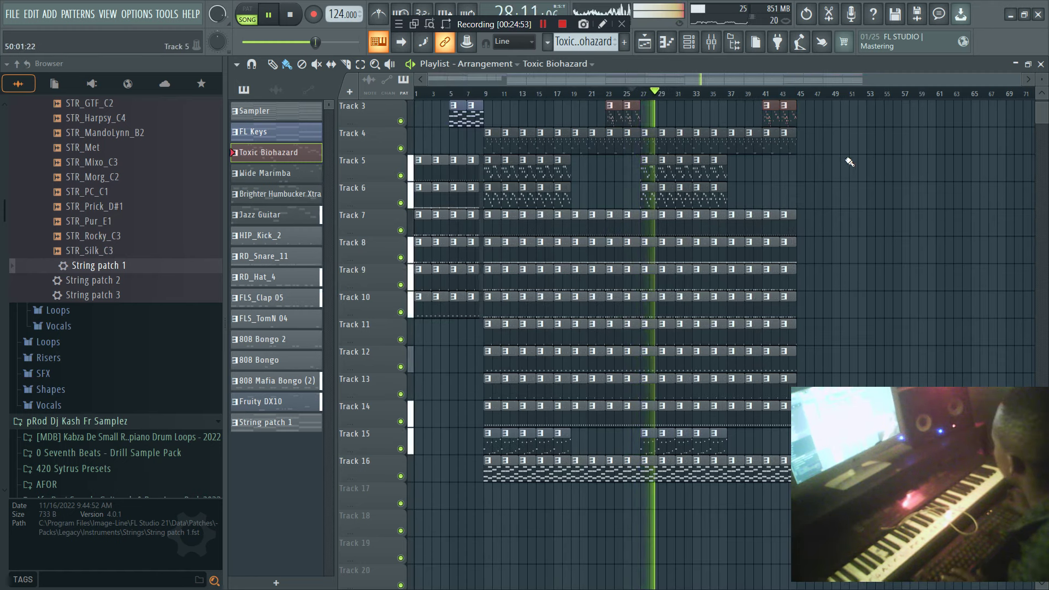
left_click(697, 50)
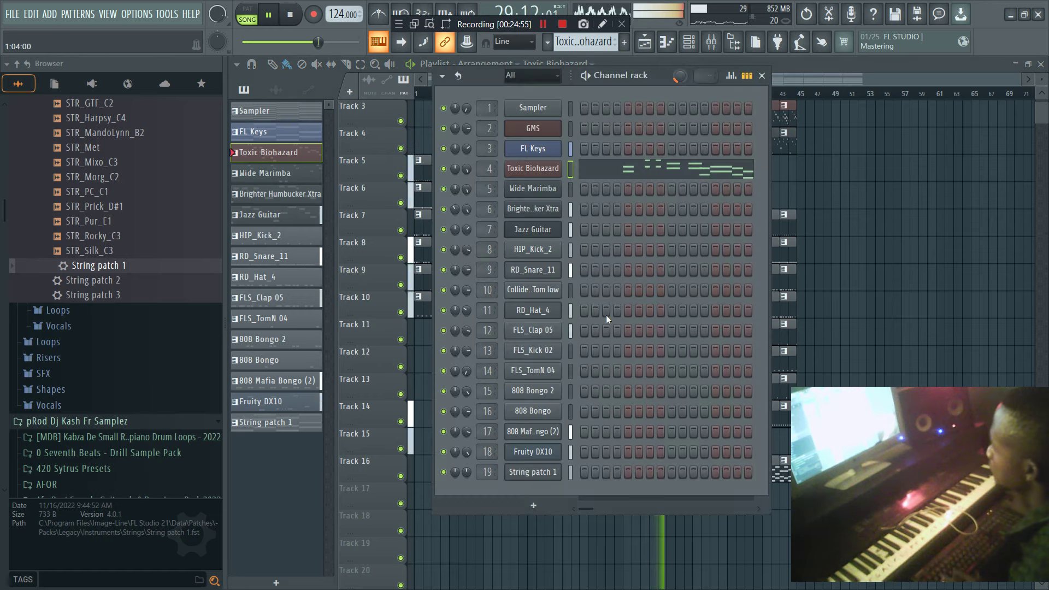
key("F6")
Duplicate all clips in bars 9–44 and align the copies to bars 45–80.
scroll(782, 362, "down", 3)
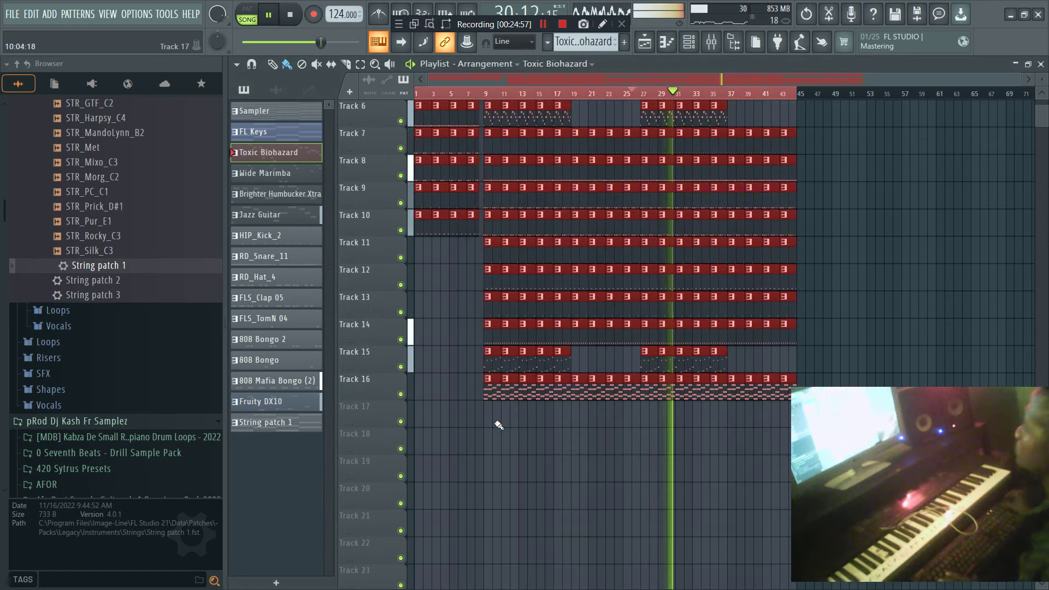
scroll(700, 105, "up", 5)
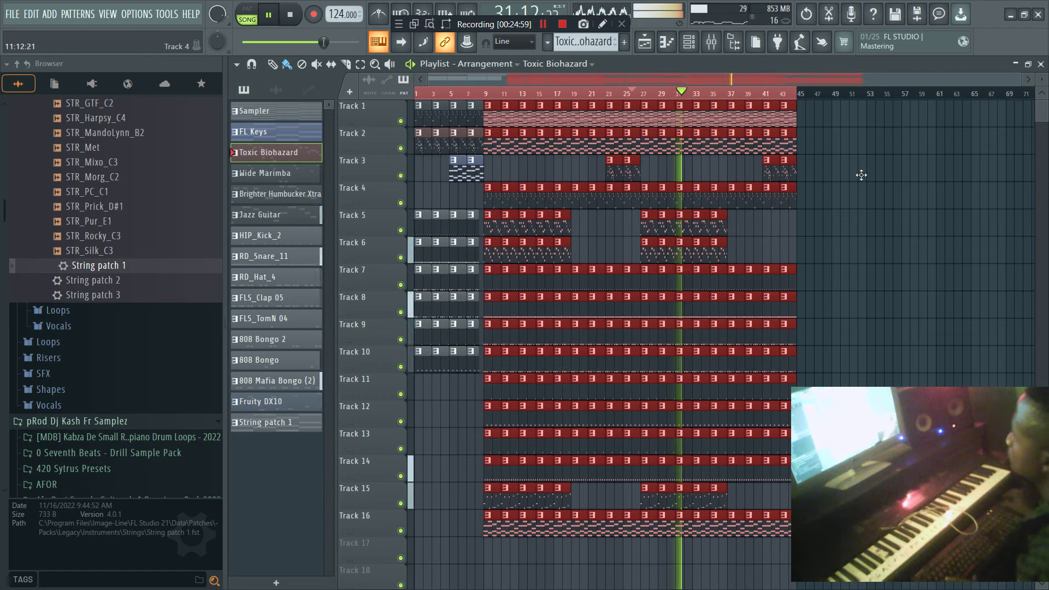
key("ctrl+b")
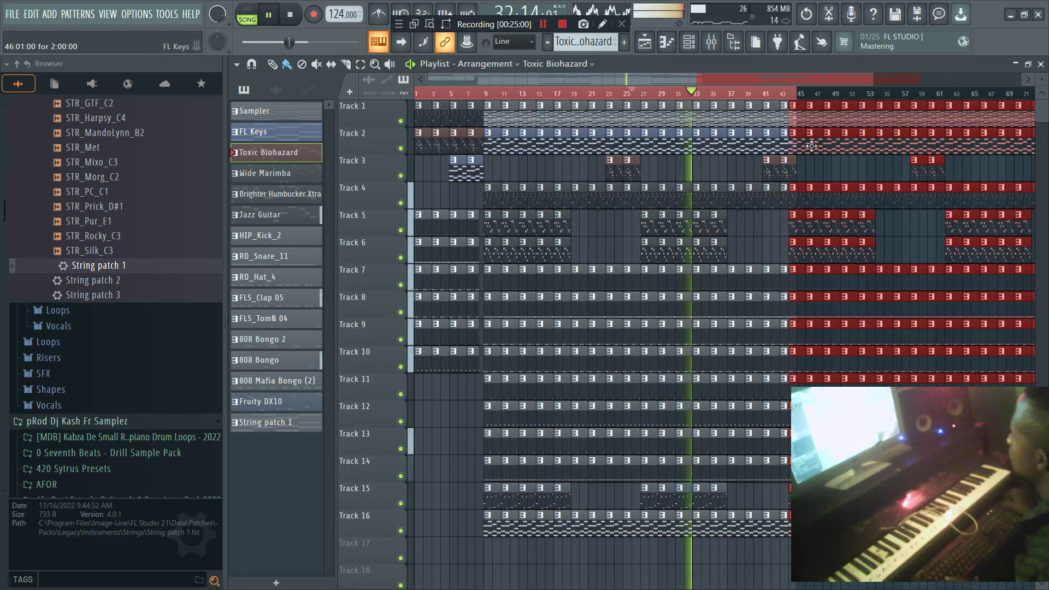
left_click_drag(810, 145, 819, 145)
key("ctrl+a")
left_click_drag(868, 77, 1006, 83)
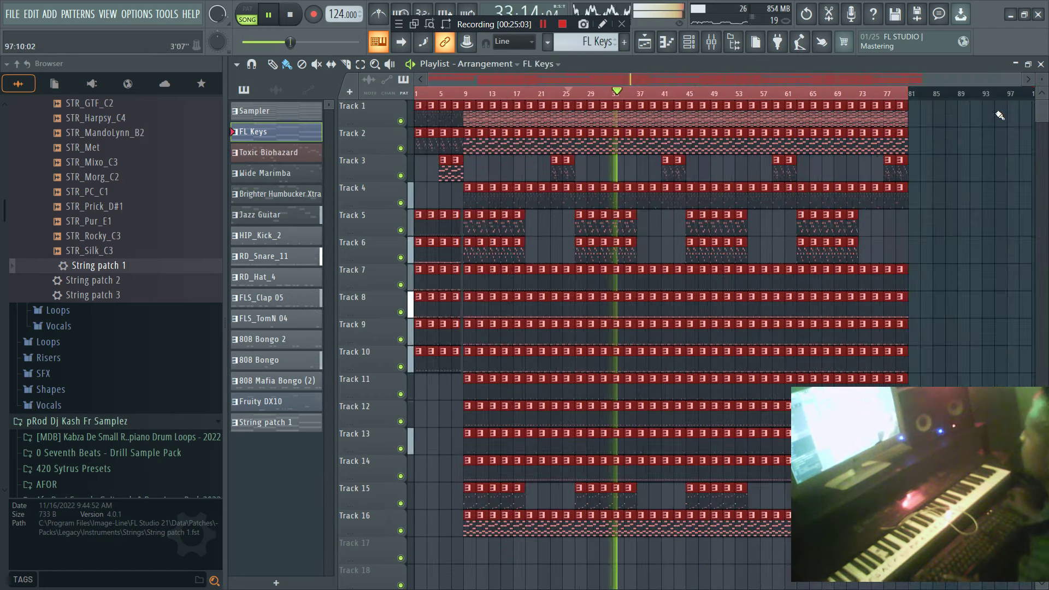
left_click(985, 111, "ctrl")
Delete the FL Keys clips on track 2 and the String patch 1 clips on track 16 from bars 37–44.
left_click(689, 41)
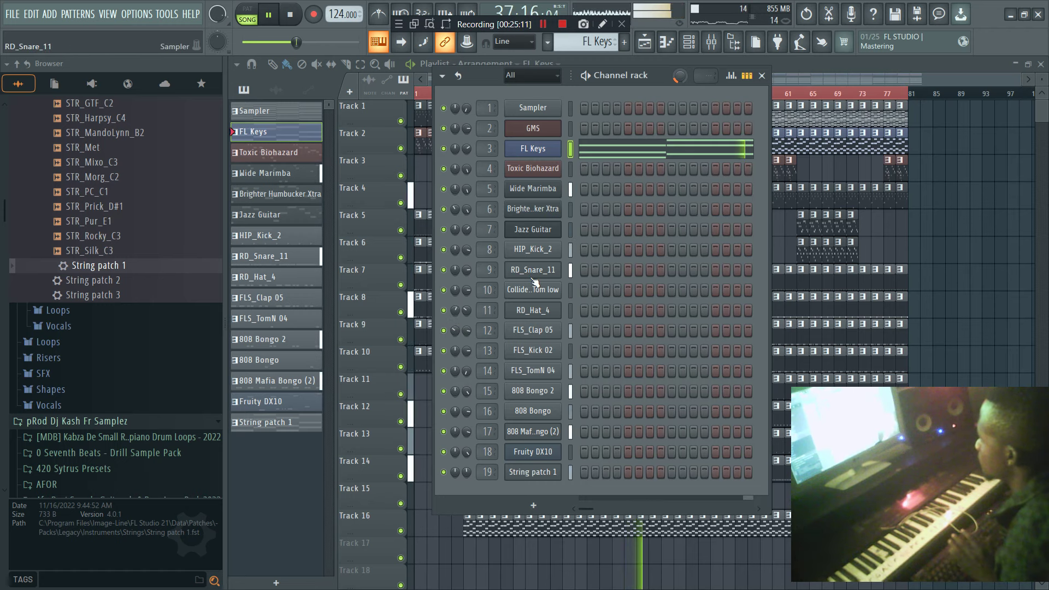
left_click(881, 66)
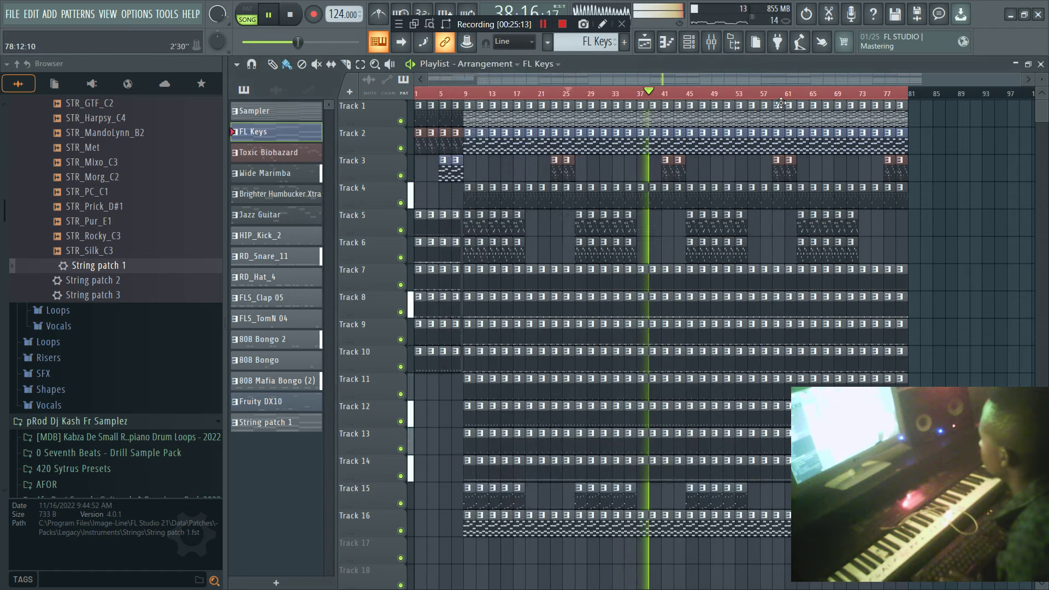
right_click(672, 148)
right_click(653, 148)
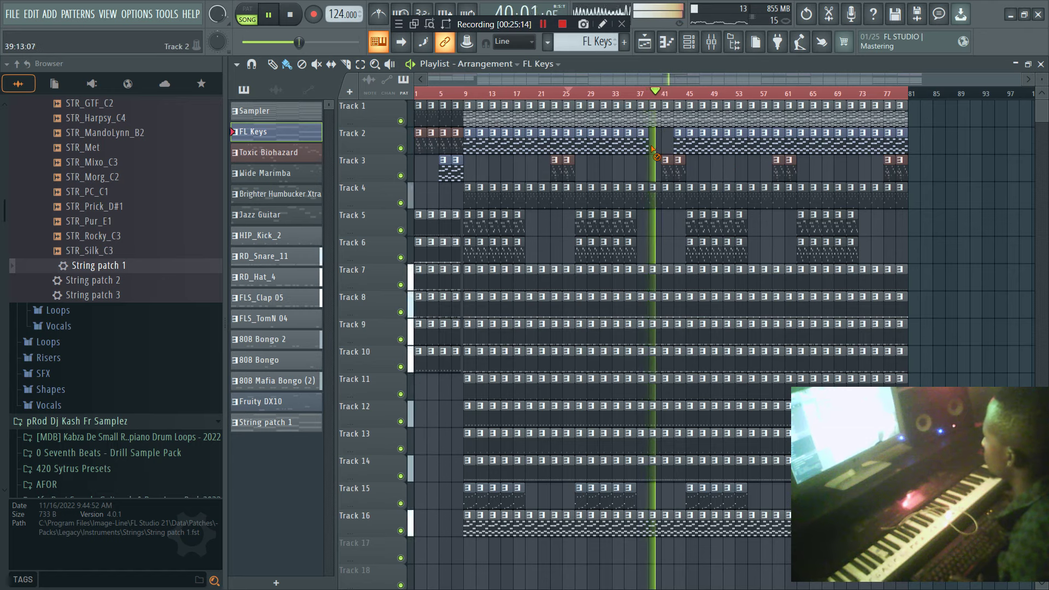
right_click(667, 527)
right_click(654, 530)
right_click(643, 528)
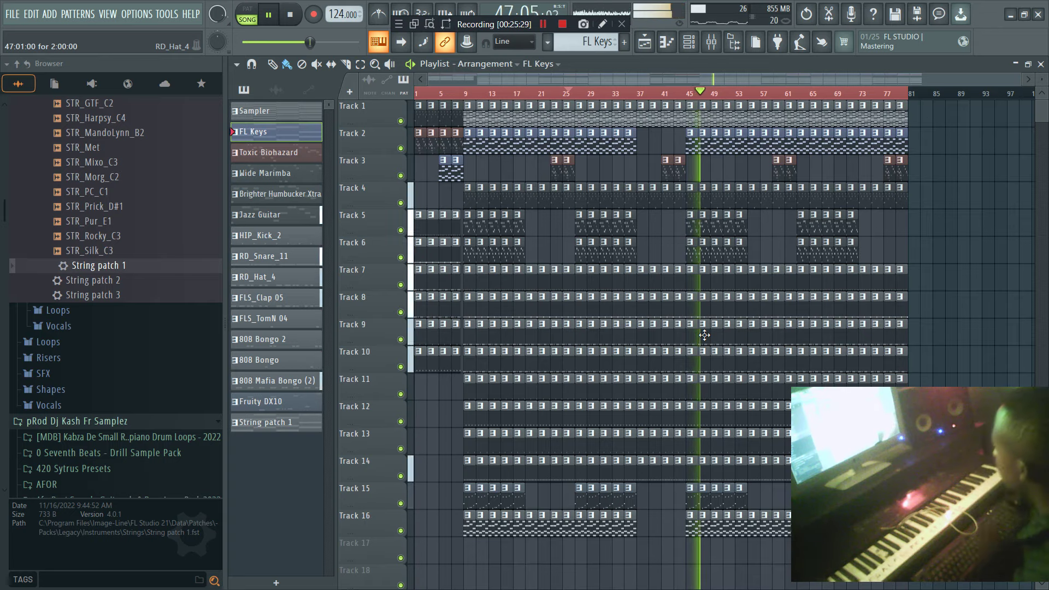
Delete the Sampler clips on track 1 from bars 45–80.
left_click_drag(1019, 77, 830, 83)
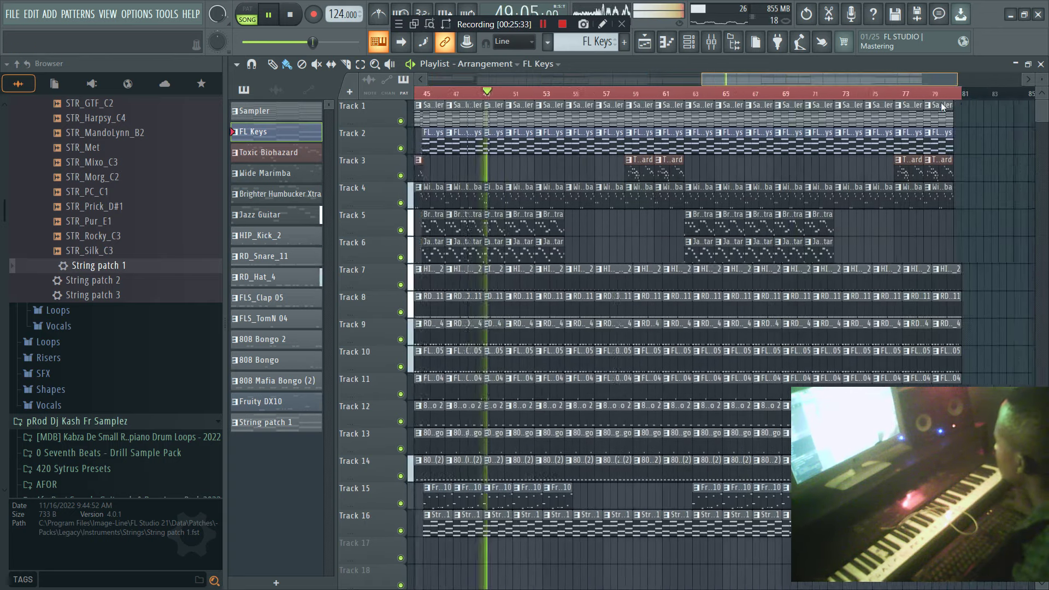
left_click(529, 93)
scroll(584, 42, "down", 6)
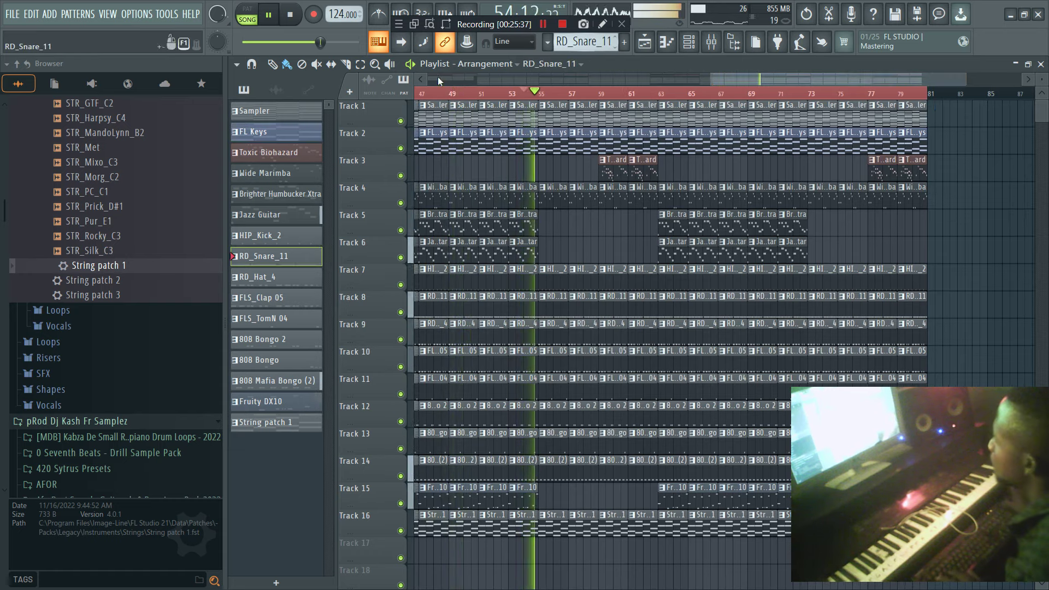
left_click(295, 113)
left_click_drag(525, 113, 416, 113)
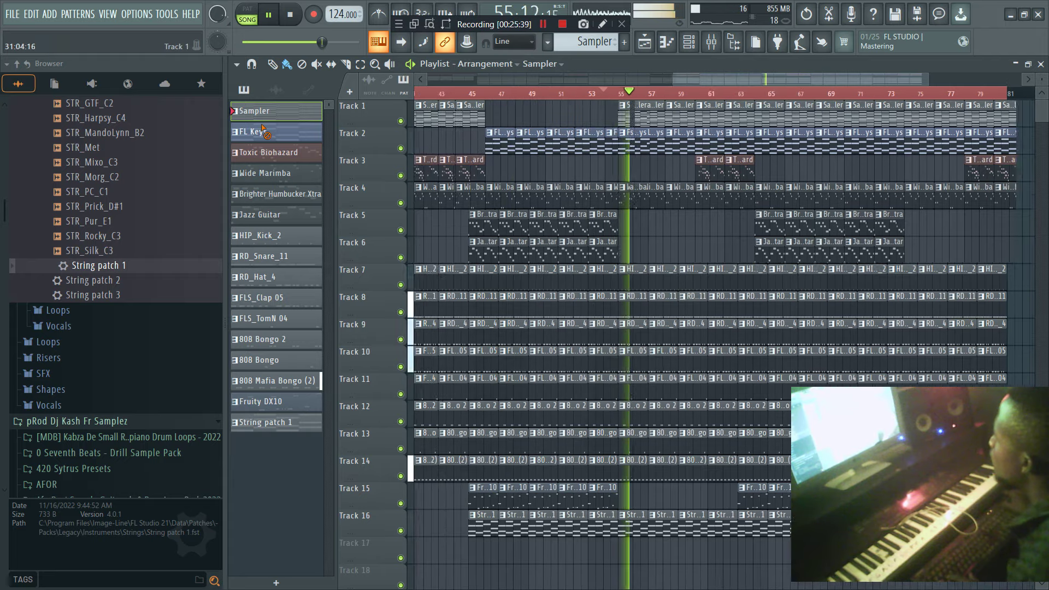
mouse_move(563, 112)
left_mouse_down()
mouse_move(84, 125)
mouse_move(566, 130)
mouse_move(550, 124)
left_mouse_up()
key("Delete")
left_click_drag(564, 80, 853, 95)
left_click(528, 94)
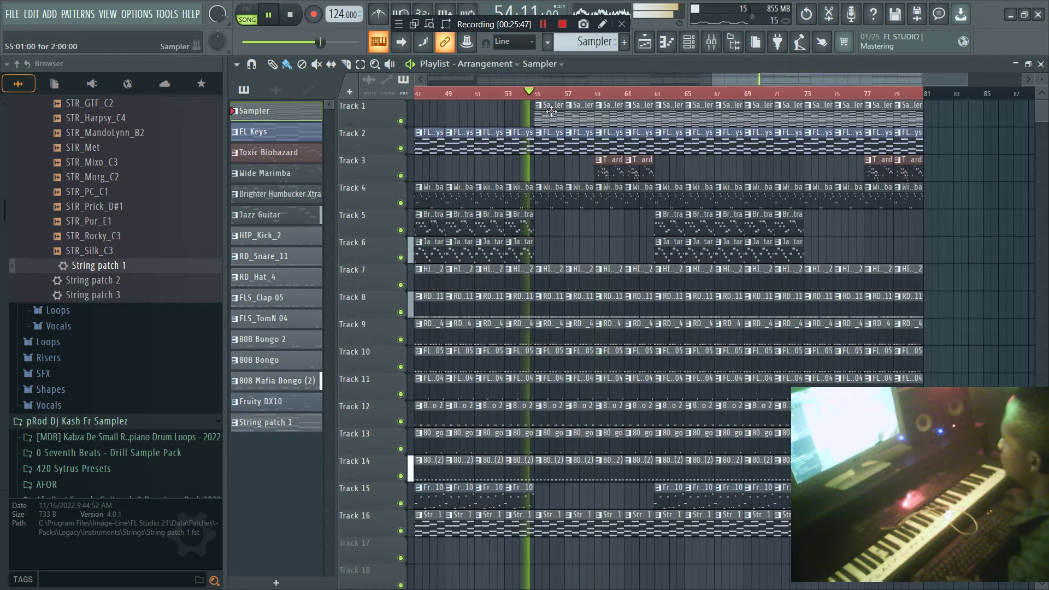
left_click_drag(668, 119, 909, 116)
Open Fruity DX10 in the piano roll and add short notes in bar 1: B3 at step 3 and B4 at step 7.
left_click(699, 47)
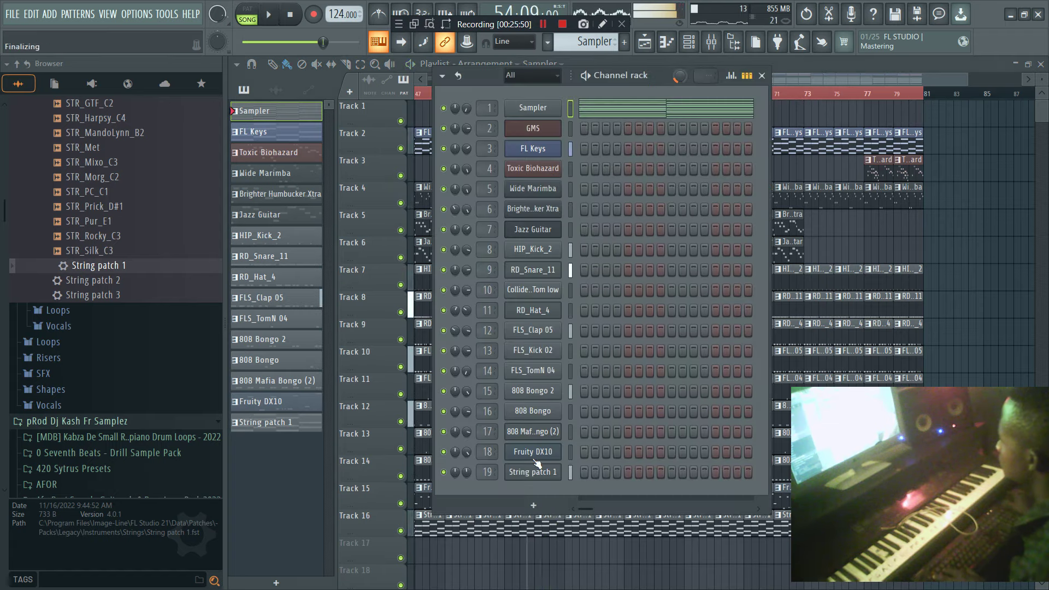
right_click(569, 448)
left_click(592, 407)
key("space")
left_click_drag(295, 436, 330, 437)
key("space")
left_click(349, 292)
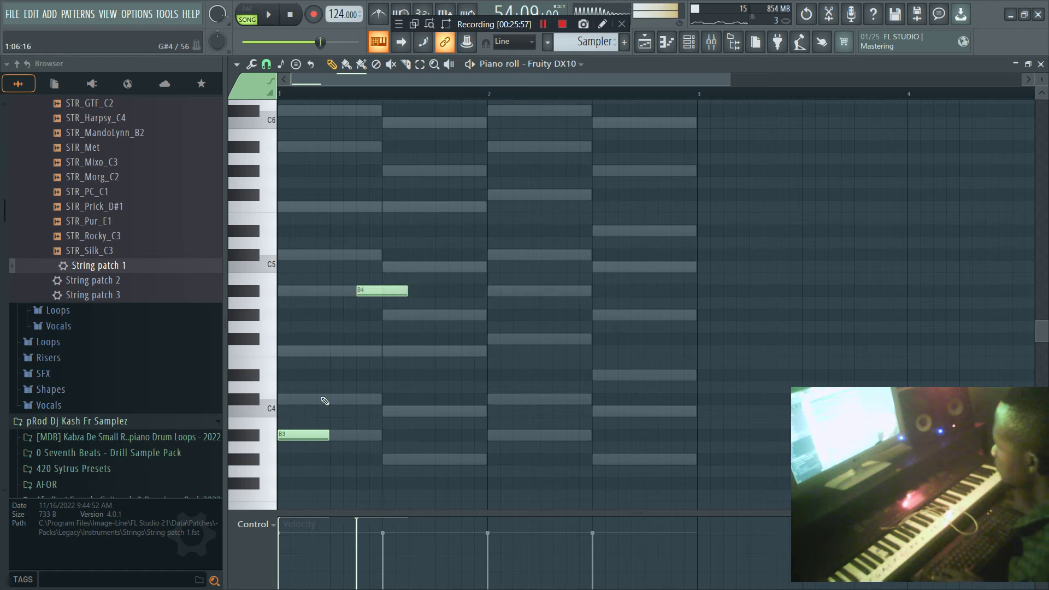
left_click_drag(345, 348, 341, 419)
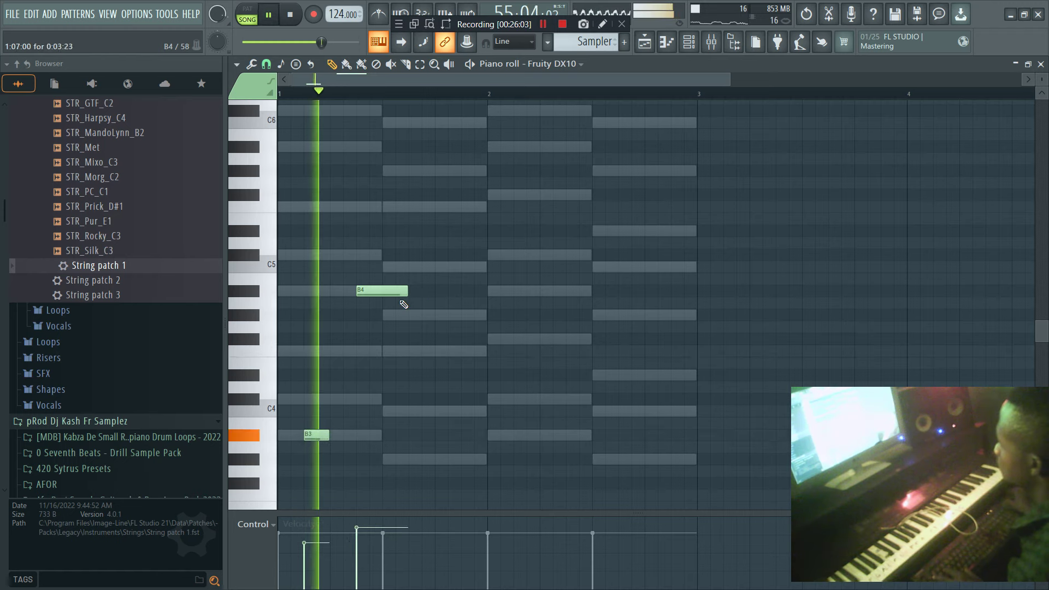
left_click_drag(407, 294, 376, 300)
key("space")
Repeat the short B4 note every four steps through the end of bar 2.
left_click(471, 291)
left_click(523, 291)
left_click(577, 291)
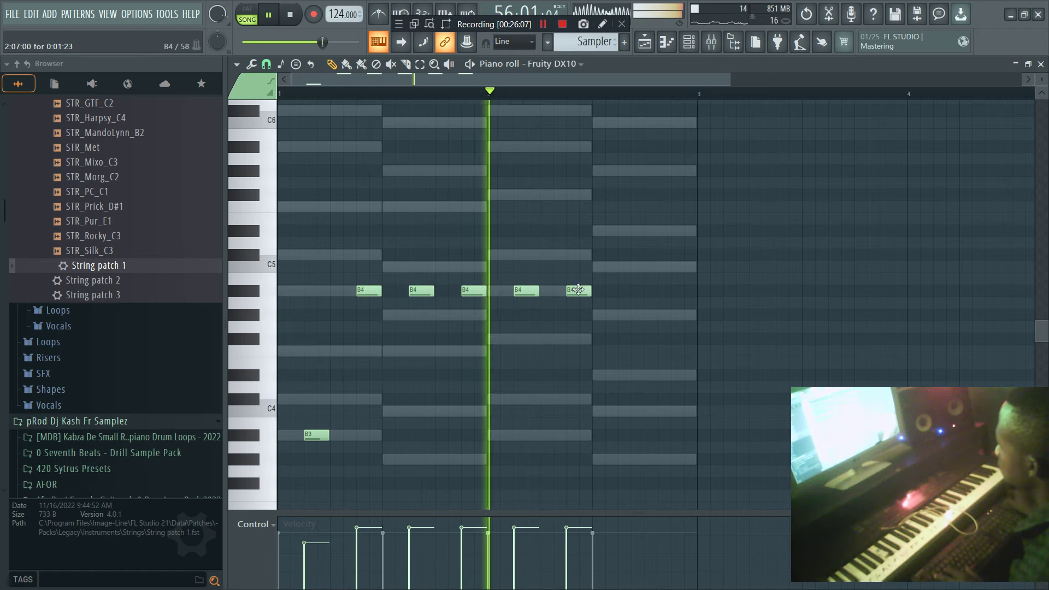
left_click(623, 290)
left_click(675, 291)
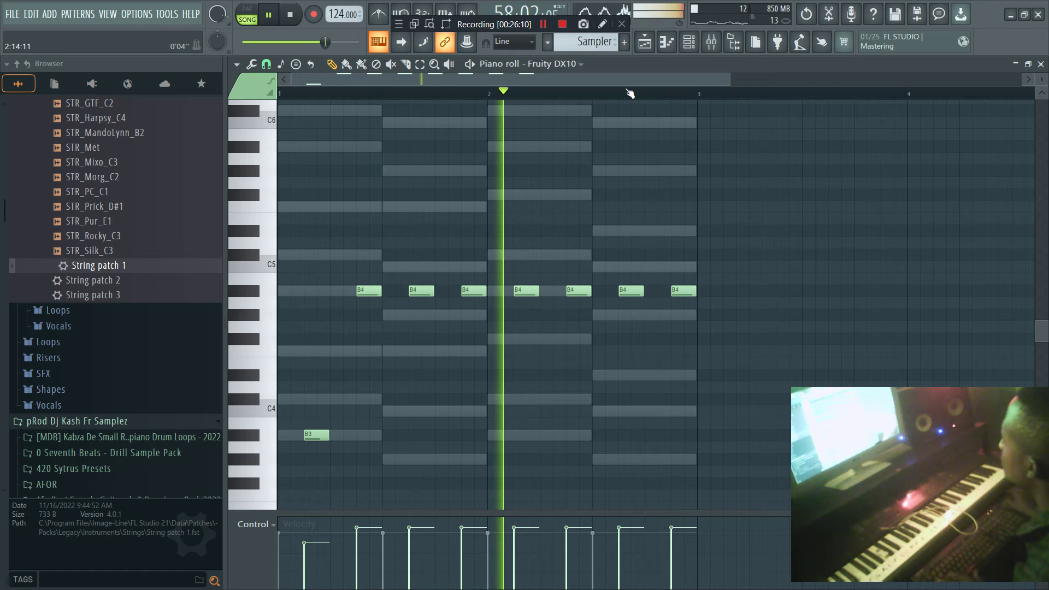
left_click(479, 221)
right_click(481, 221)
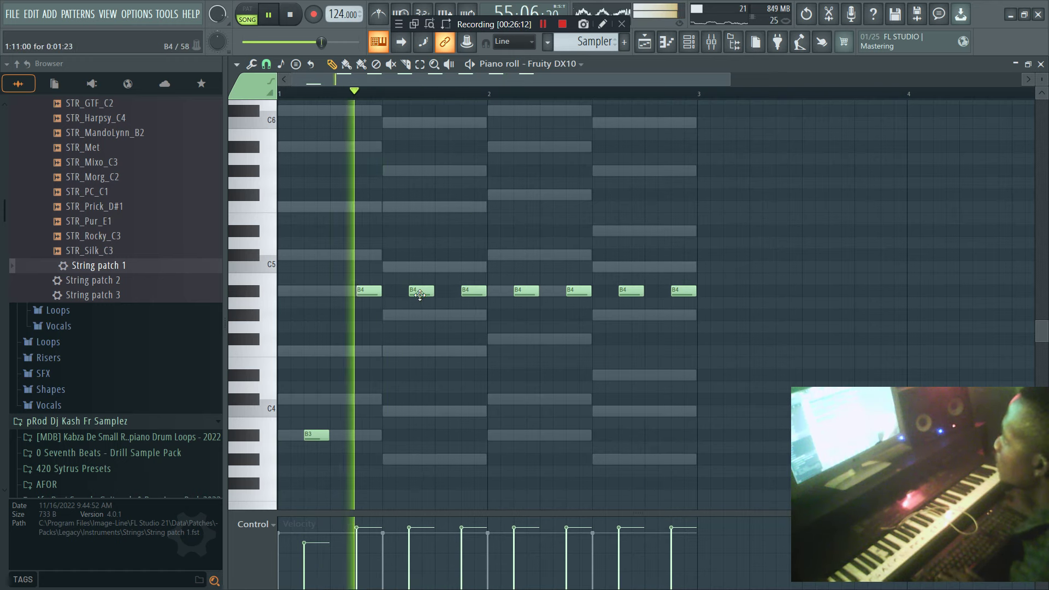
Add a short G#4 note at step 9 of bar 1 and slightly lower its velocity and that of the following B4.
key("space")
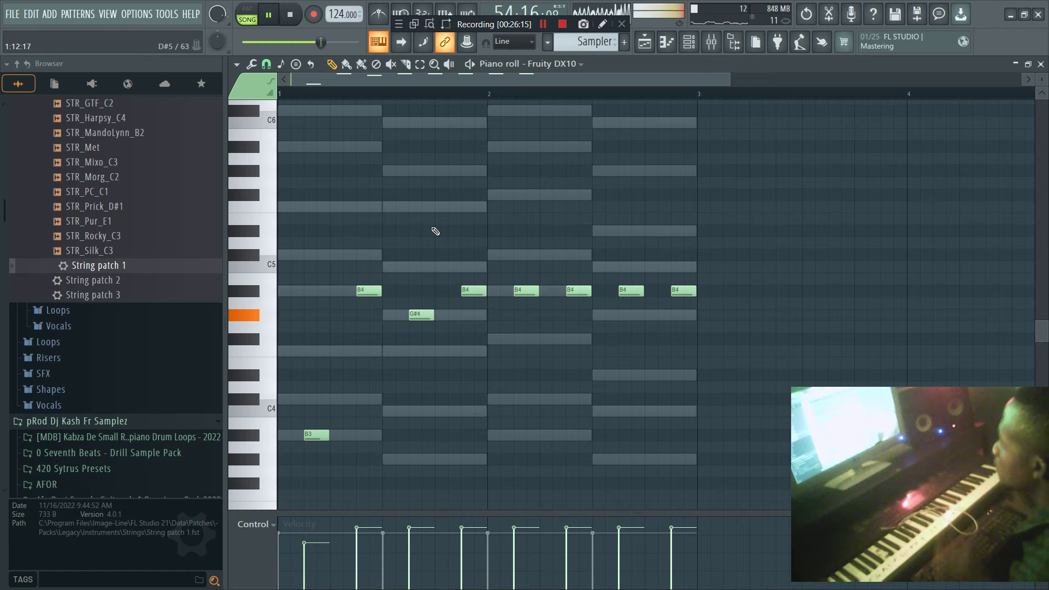
key("space")
left_click_drag(421, 315, 419, 292)
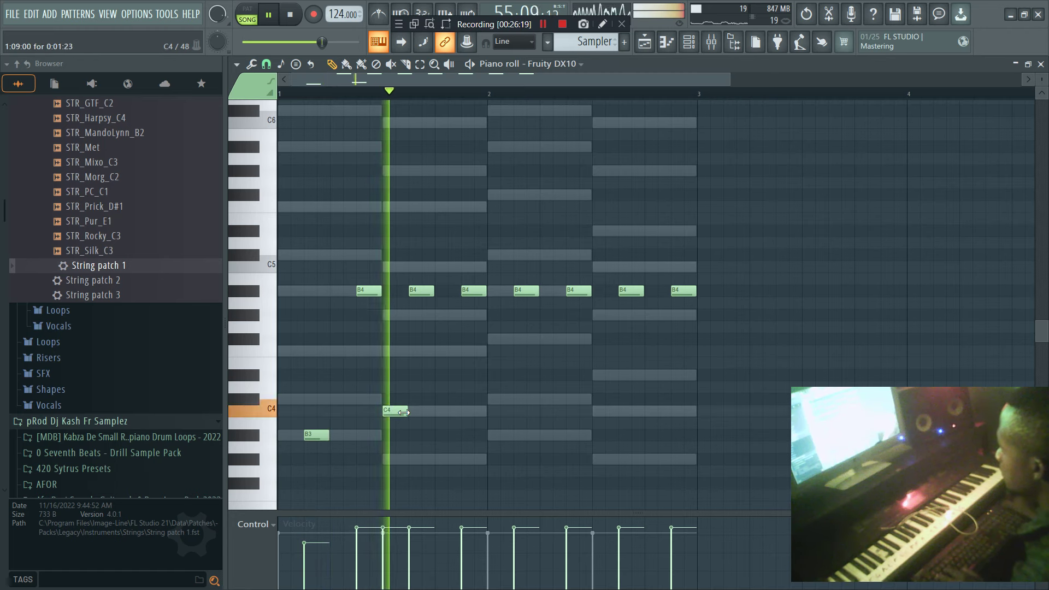
key("space")
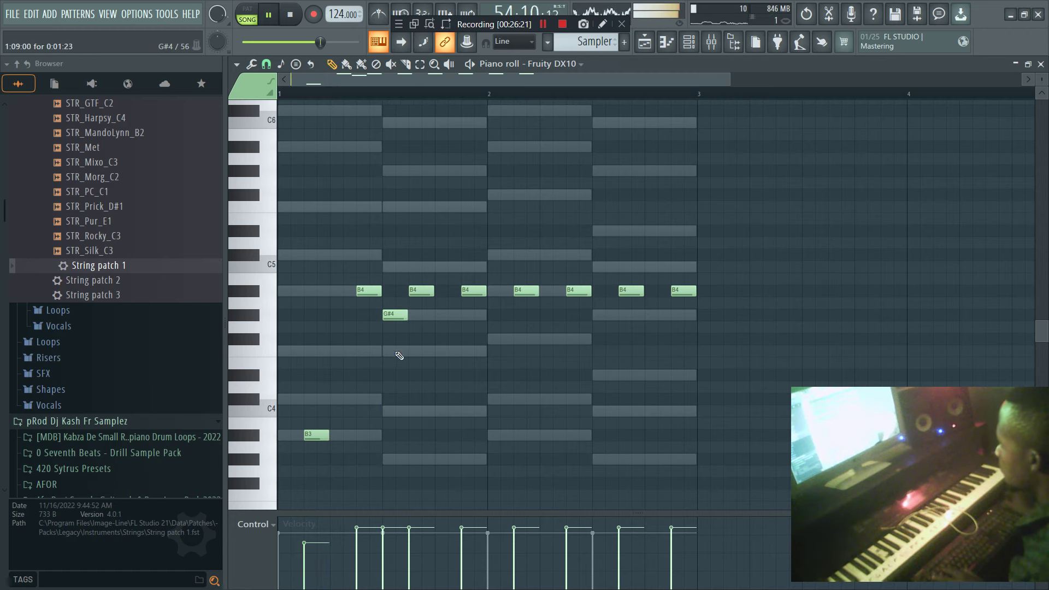
left_click_drag(385, 534, 410, 532)
key("space")
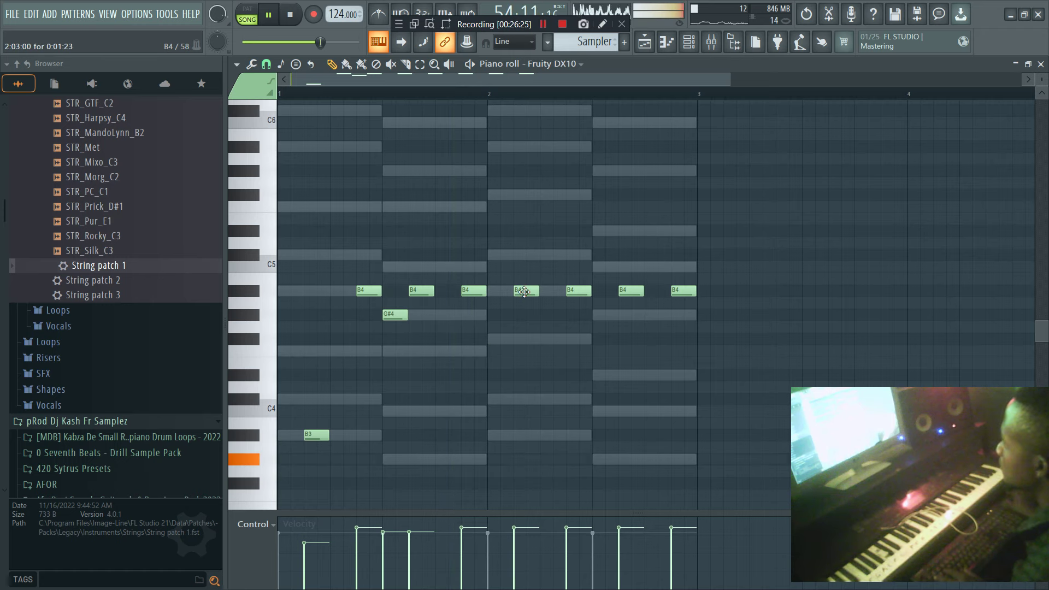
Try an F#4 note at the start of bar 2 in place of the B4 at step 3.
left_click(492, 436)
key("space")
left_click_drag(497, 436, 496, 330)
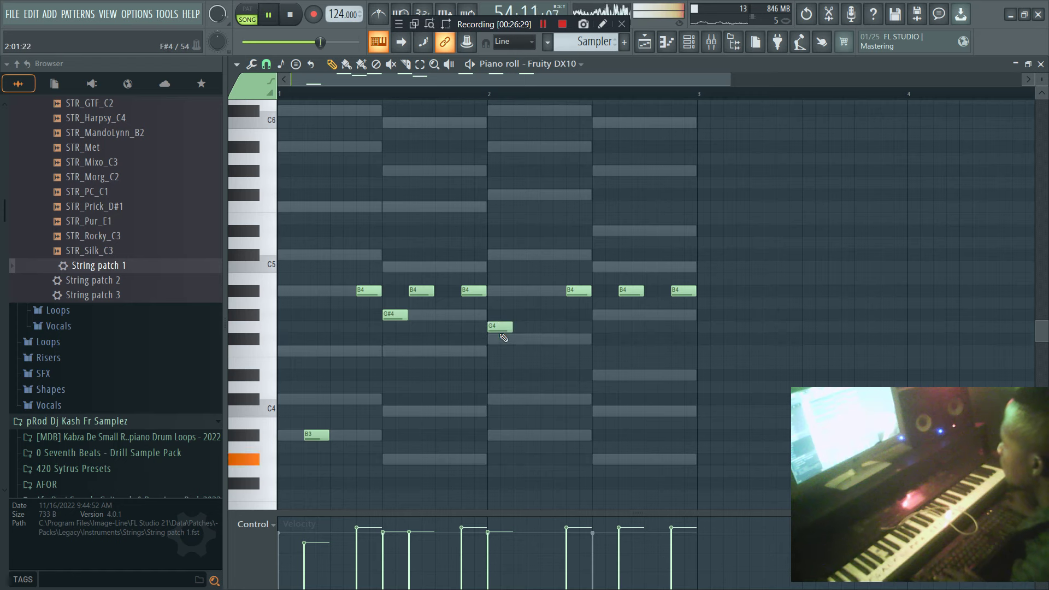
key("space")
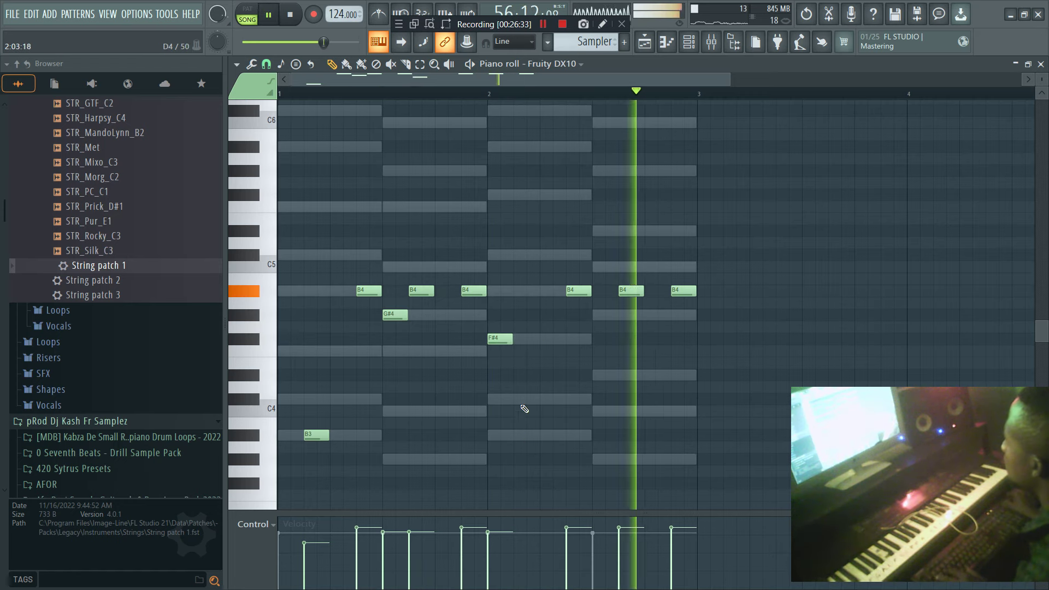
Set the bar 2 notes to F#4 at step 3 and G#4 at step 11, removing the stray notes.
right_click(546, 375)
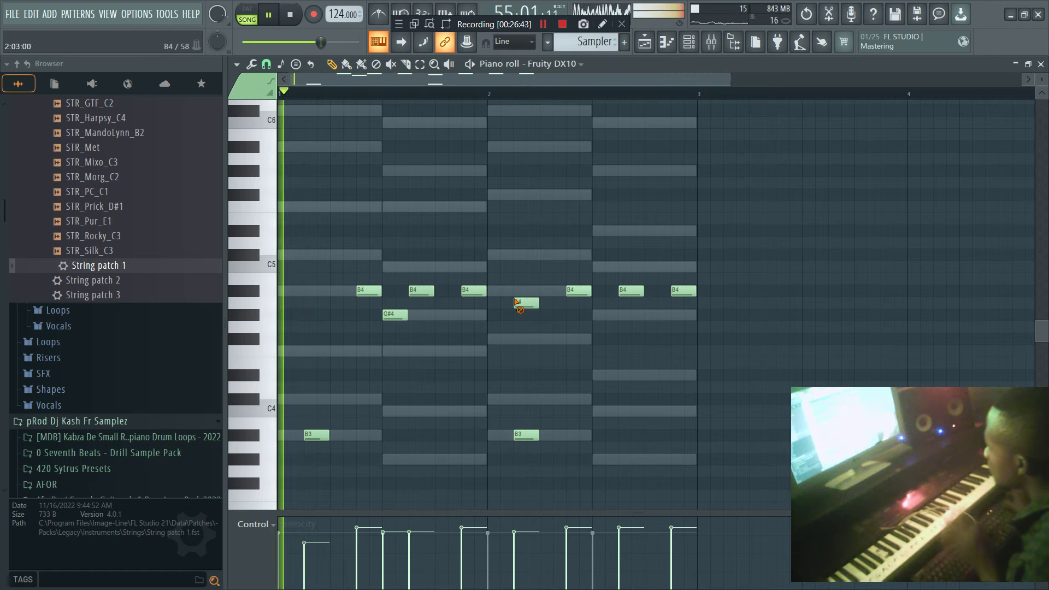
left_click_drag(630, 295, 631, 319)
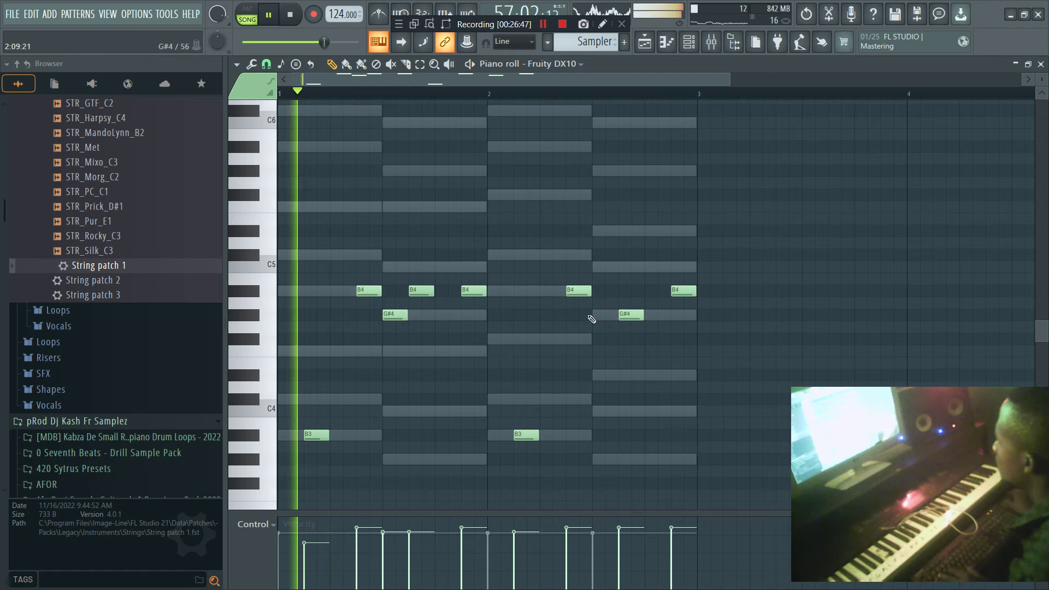
key("space")
left_click_drag(518, 435, 517, 342)
key("space")
left_click(553, 195)
right_click(554, 196)
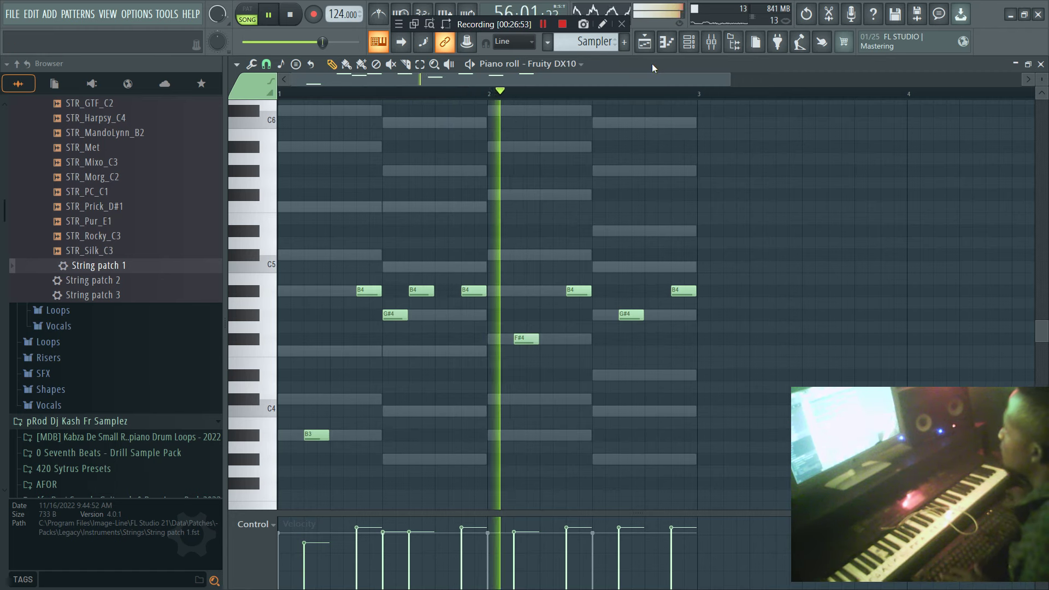
Remove the bar 62 portion of the drum clips on Tracks 7–14 and trim the end of the FL Keys clip before bar 63.
left_click(645, 42)
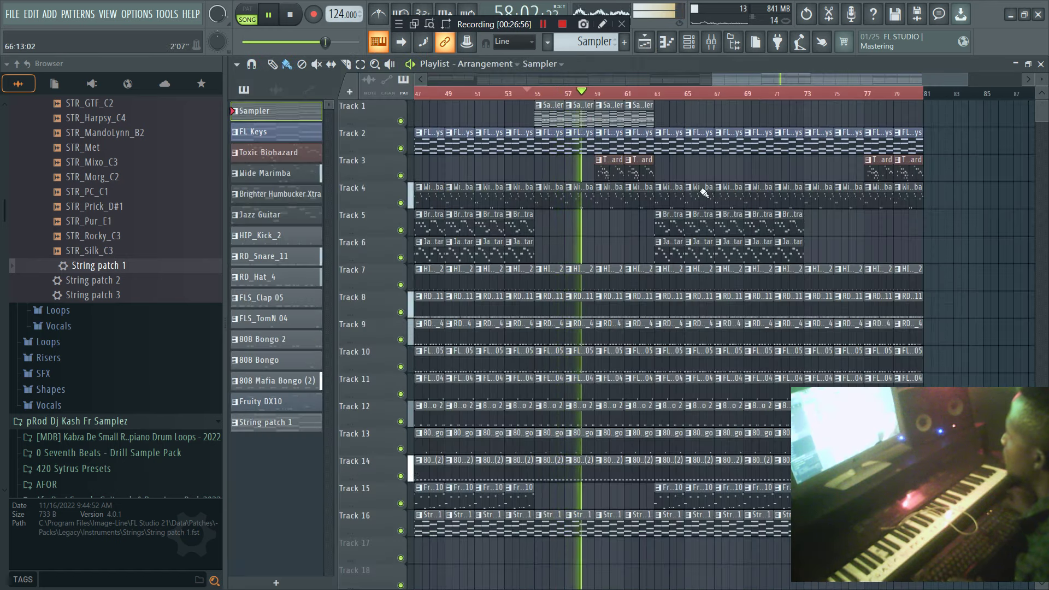
left_click_drag(642, 485, 637, 281)
left_click(678, 170)
right_click(684, 171)
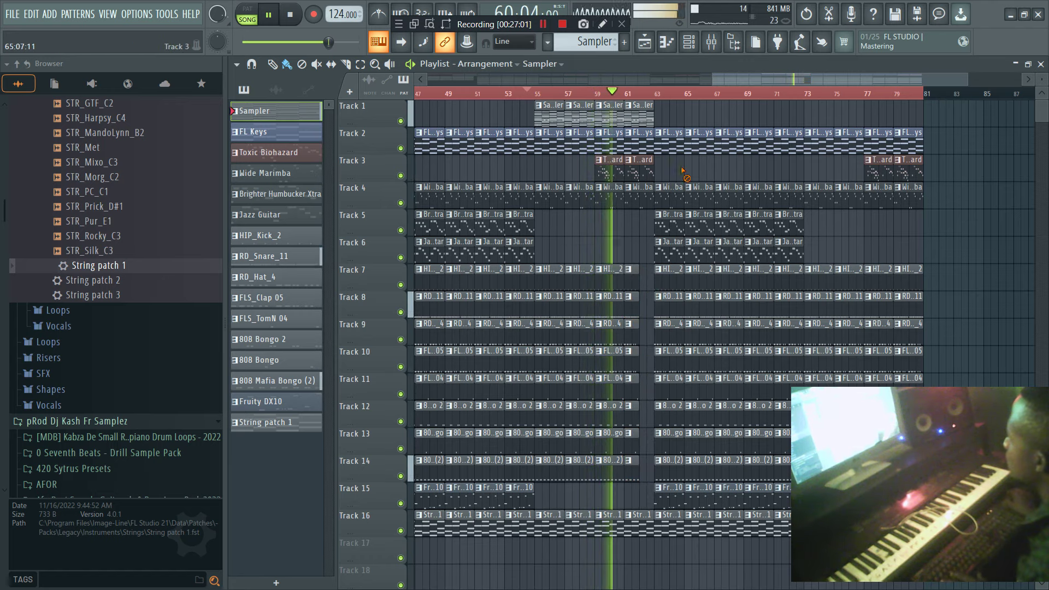
left_click(681, 170)
right_click(681, 171)
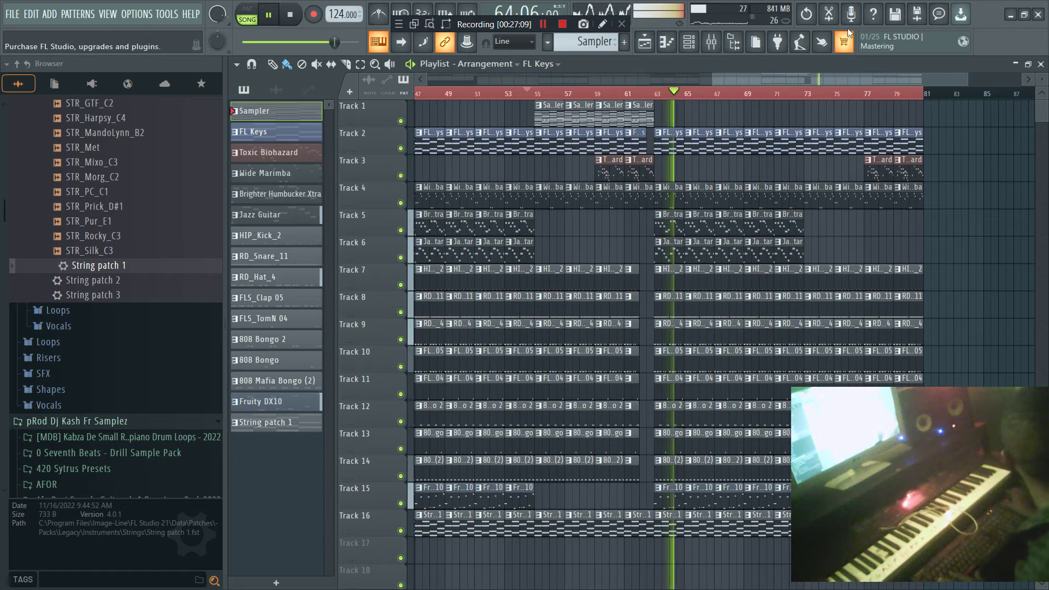
Delete the Brighter Humbucker clips on Track 5 from bar 63 onward.
left_click_drag(820, 76, 858, 82)
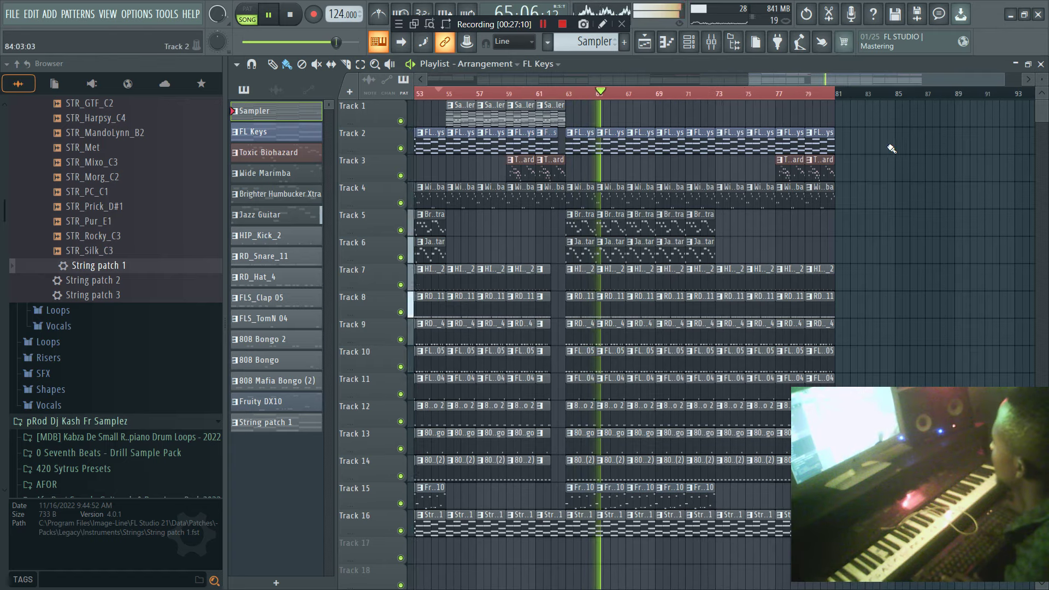
left_click_drag(785, 77, 791, 87)
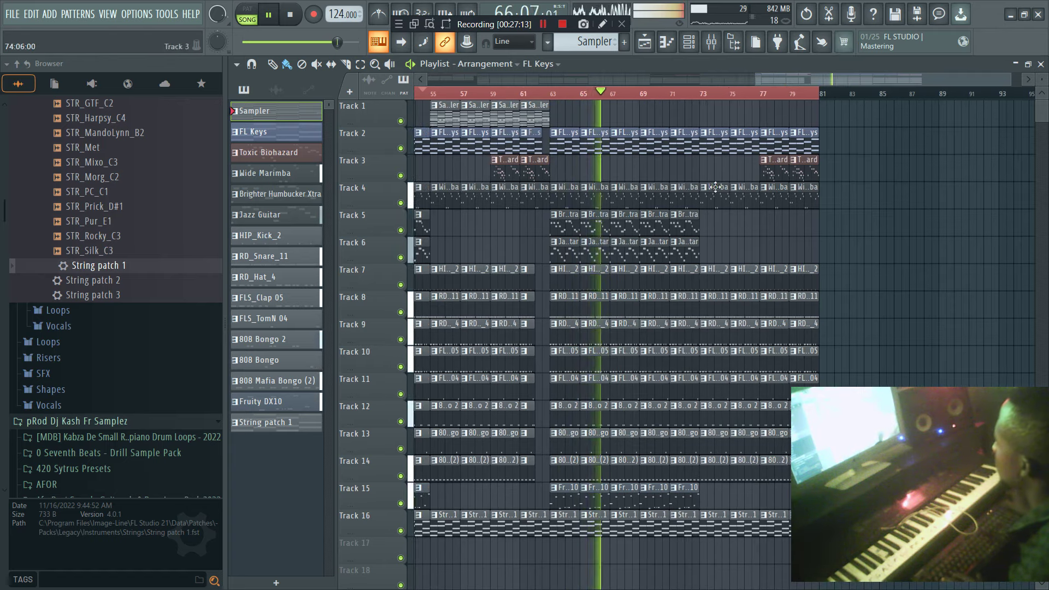
right_click(565, 249)
right_click(595, 249)
right_click(624, 249)
right_click(655, 249)
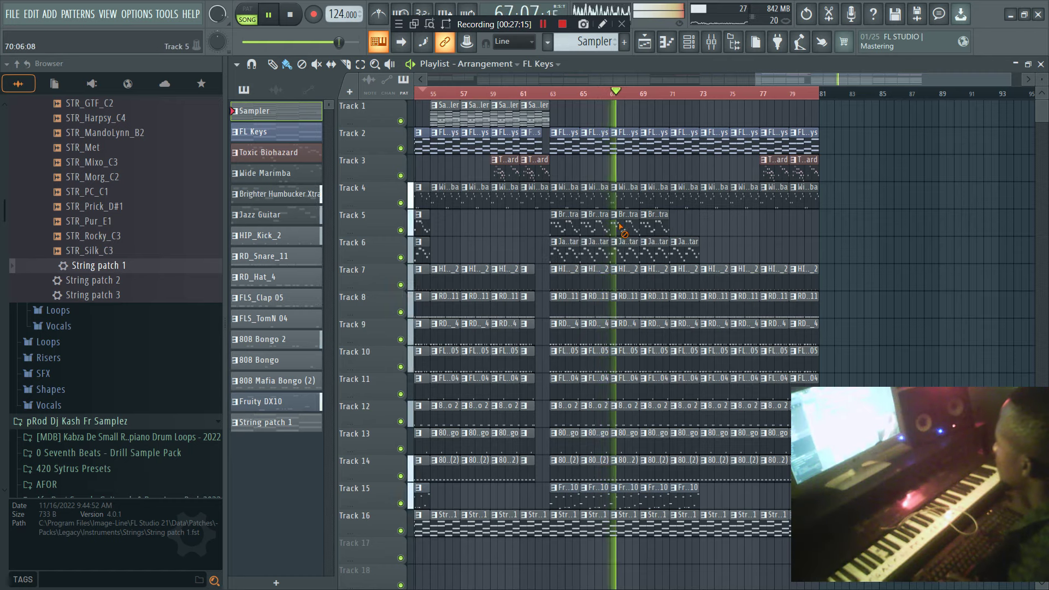
Copy the Sampler chords into a new empty pattern and place its clip on Track 5 at bar 63.
left_click(693, 42)
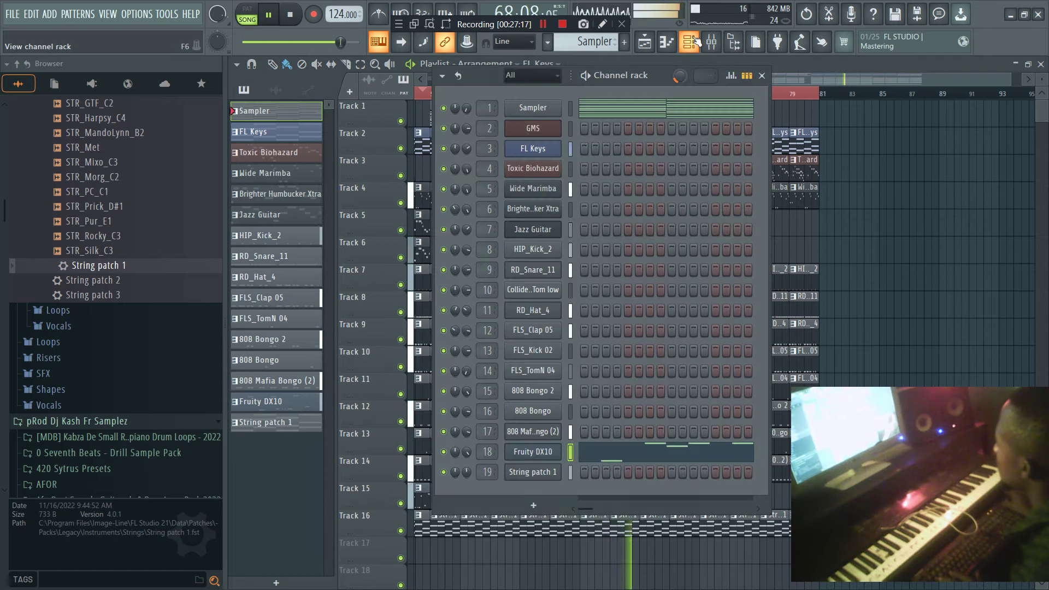
right_click(544, 116)
left_click(670, 99)
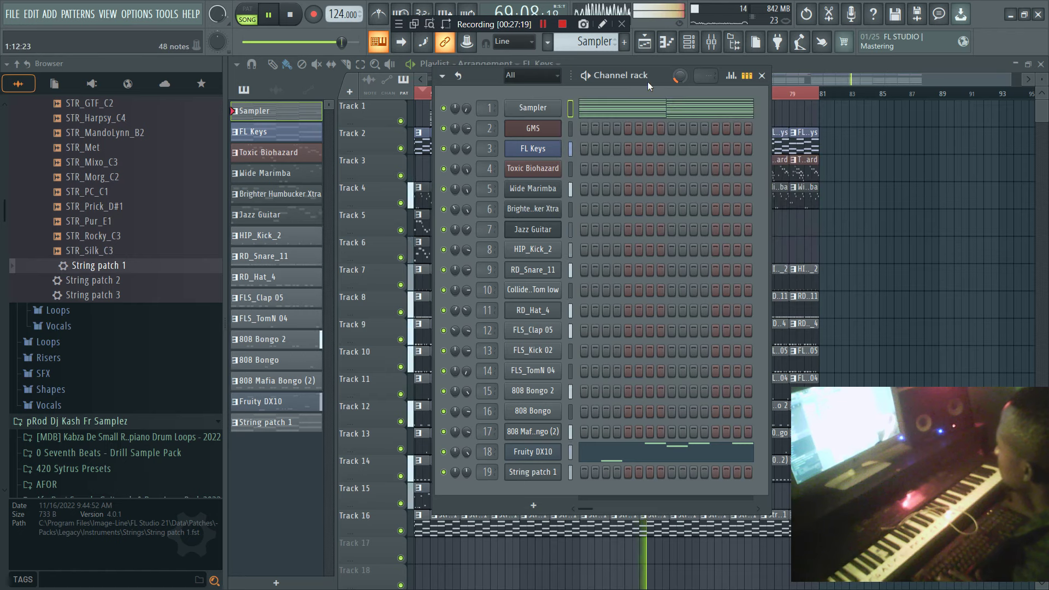
scroll(580, 47, "up", 16)
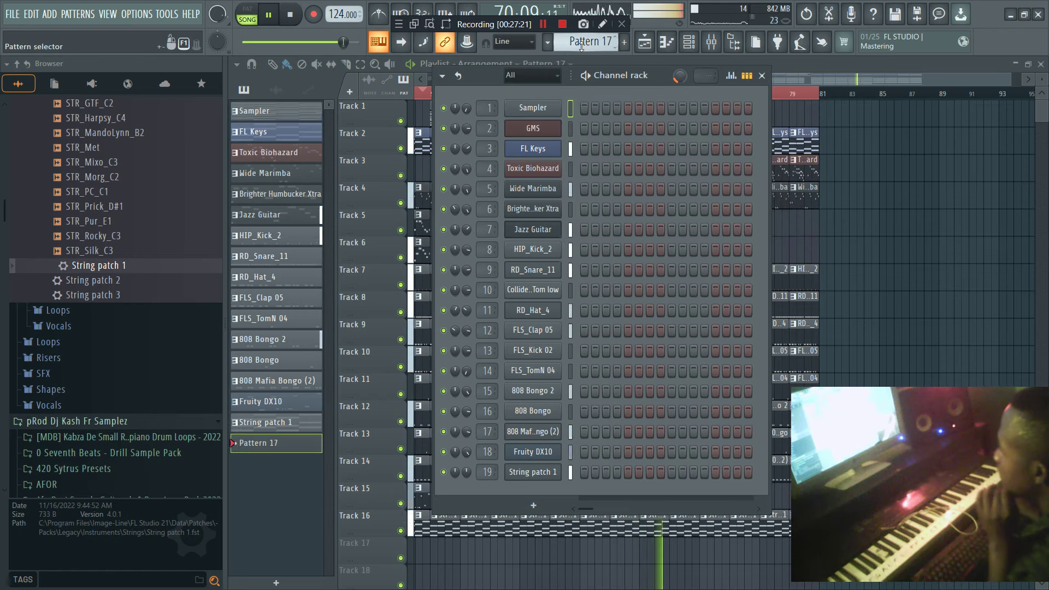
right_click(561, 103)
left_click(707, 130)
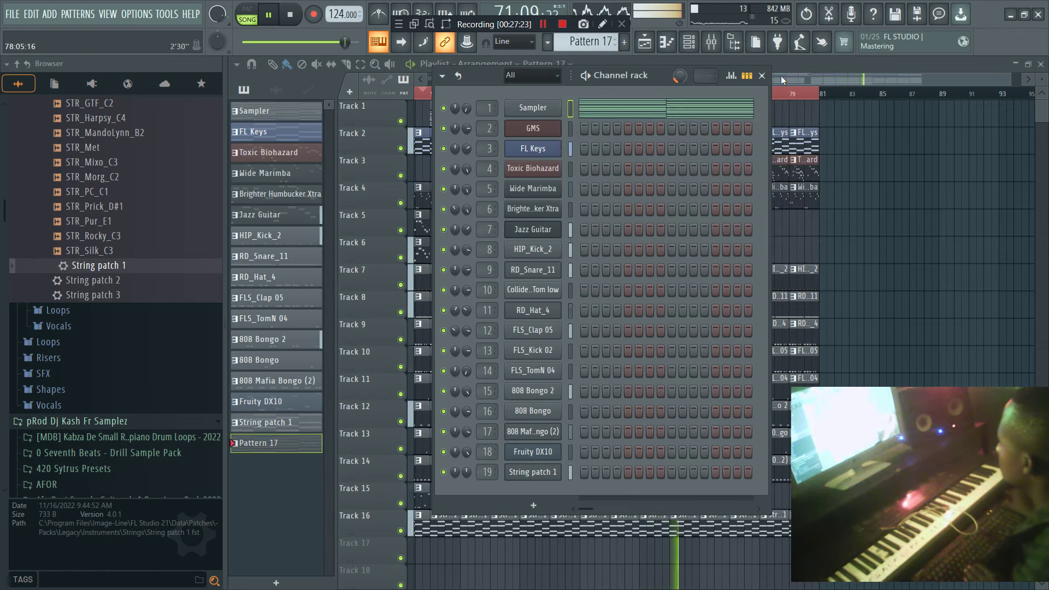
left_click(782, 75)
left_click(551, 94)
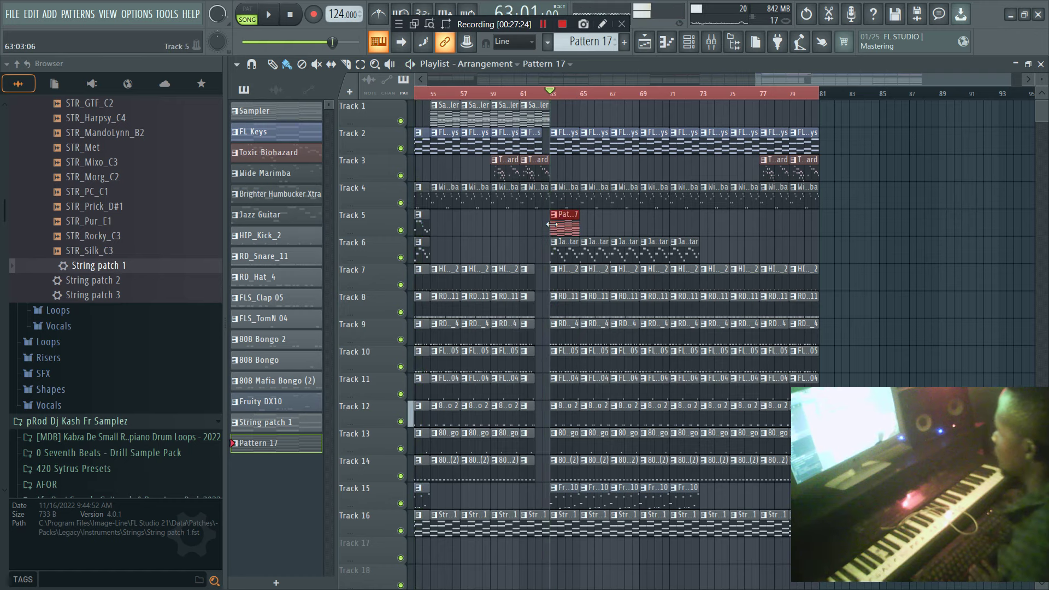
Start a Brighter Humbucker Xtra melody in bar 1 with F5 at steps 1 and 5, B5 at step 7 and G#5 at step 9.
left_click(690, 47)
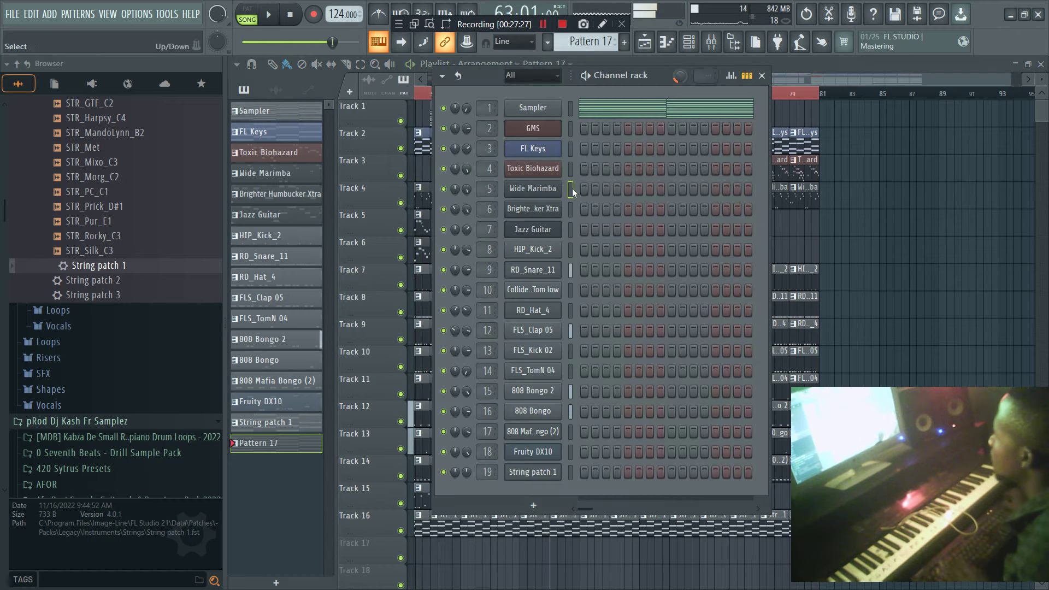
right_click(560, 207)
left_click(579, 208)
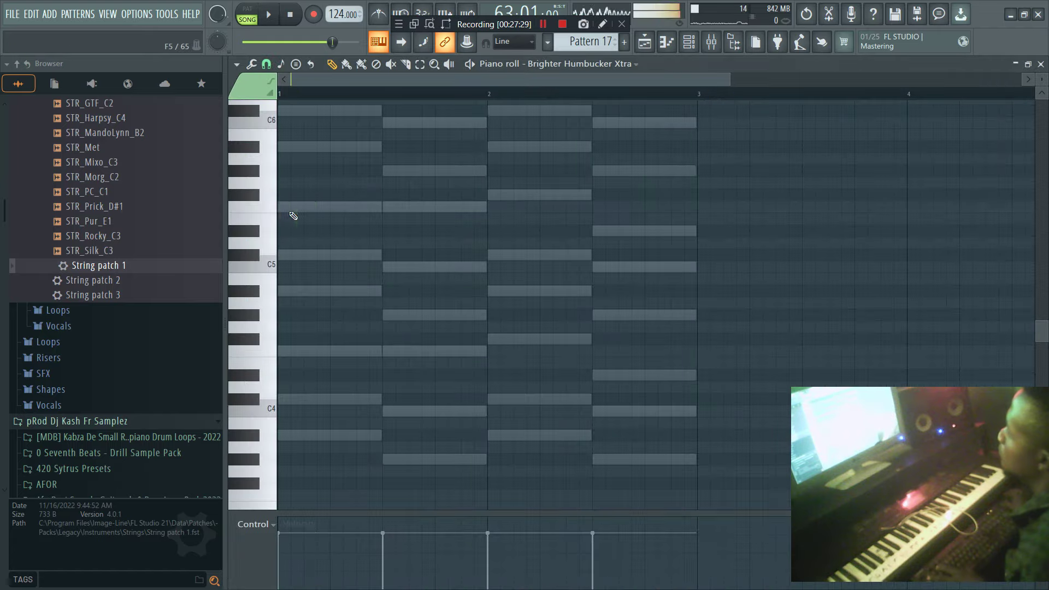
key("space")
left_click(342, 208)
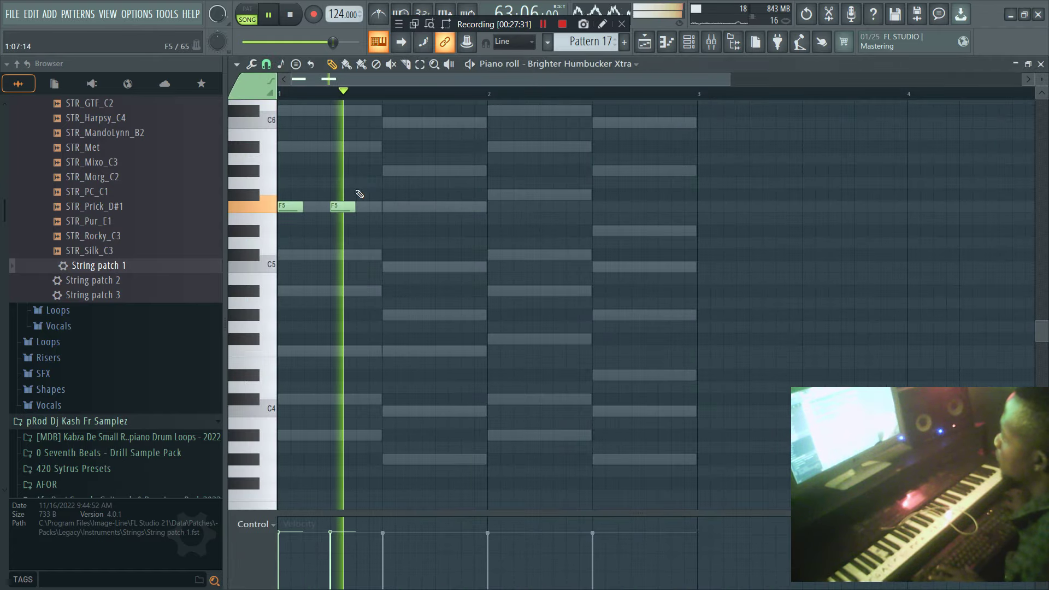
left_click(389, 174)
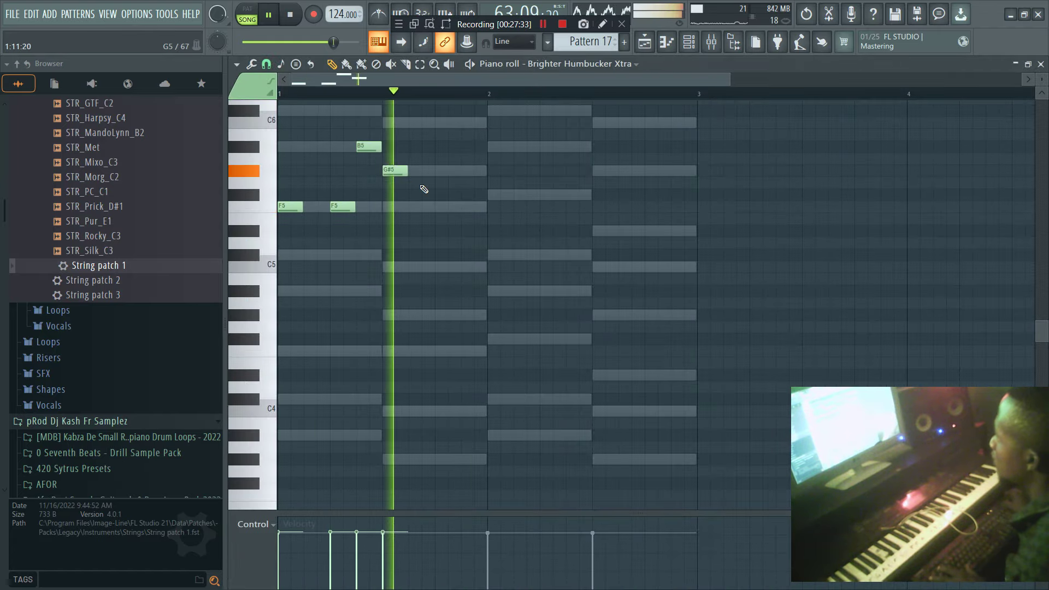
Add F#5 at step 3, B5 at step 7 and G#5 at step 9 of bar 2.
key("space")
key("space")
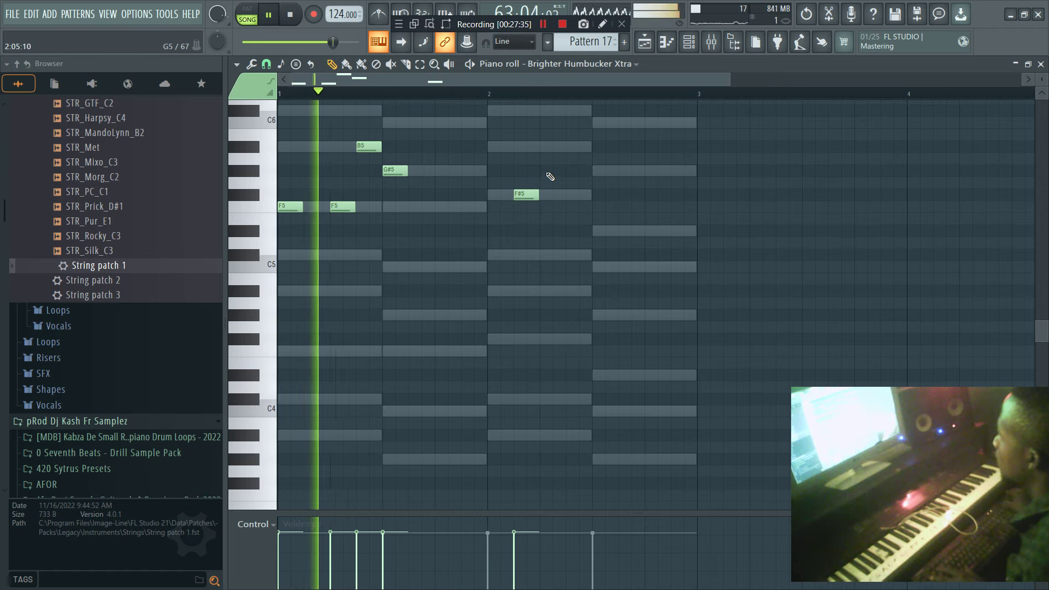
left_click(570, 147)
left_click(599, 171)
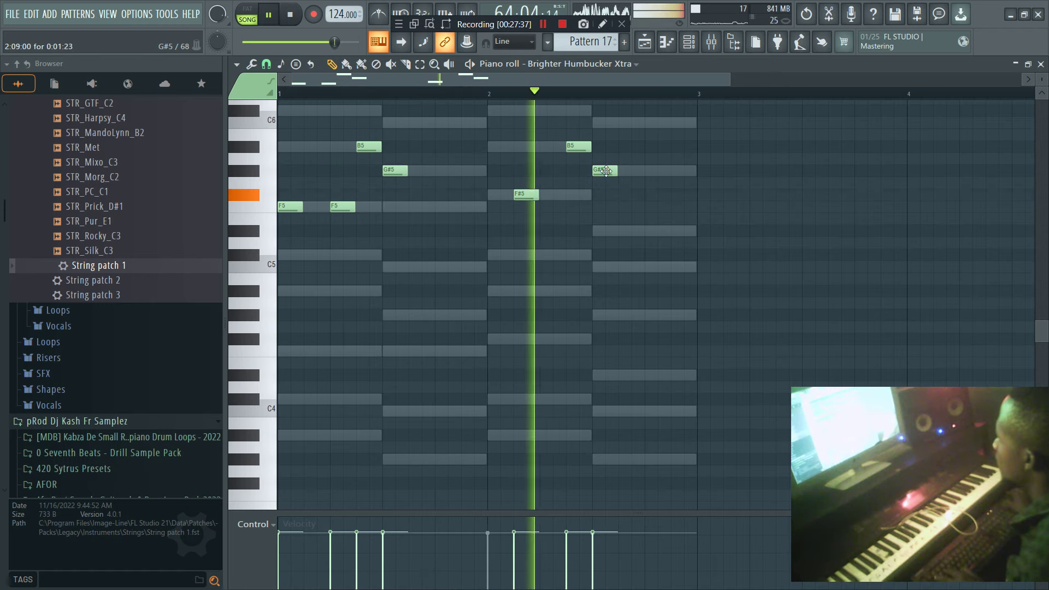
Rework bar 2 so F#5 falls on steps 2 and 5, with B5 on step 7 before the G#5.
left_click_drag(574, 148, 562, 149)
left_click_drag(530, 195, 515, 195)
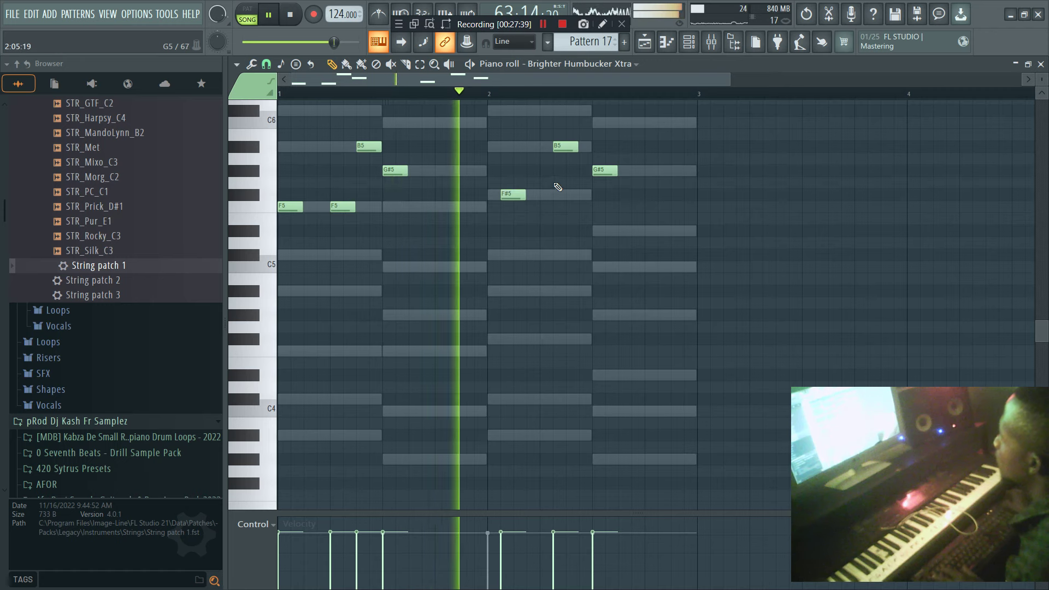
key("space")
left_click_drag(549, 146, 542, 195)
left_click(571, 147)
left_click(655, 146)
right_click(656, 146)
Repeat the new pattern's clip back to back on Track 5 from bar 63 to bar 71.
key("F5")
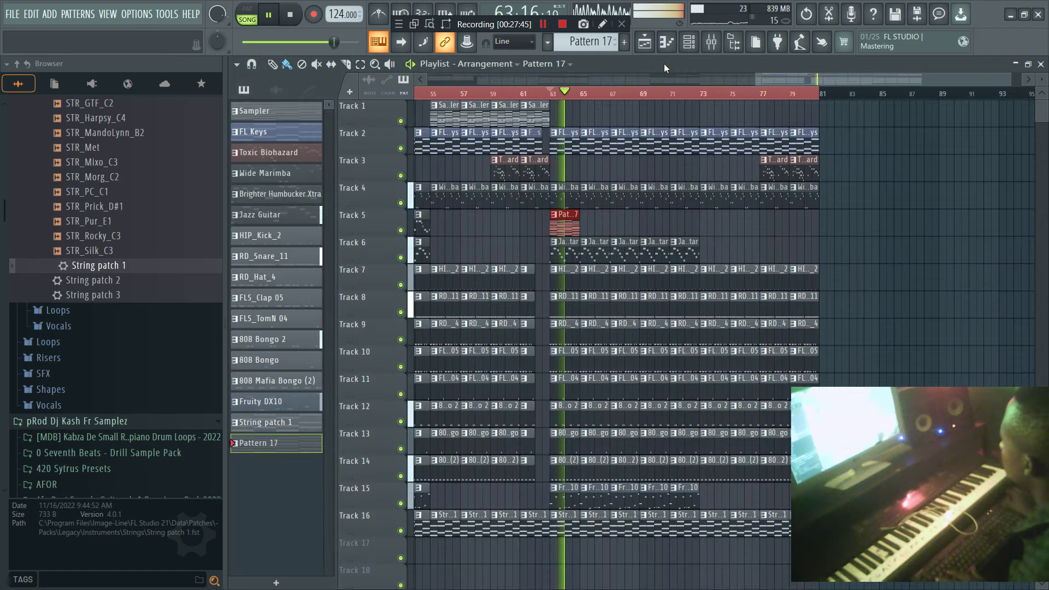
left_click_drag(591, 229, 638, 221)
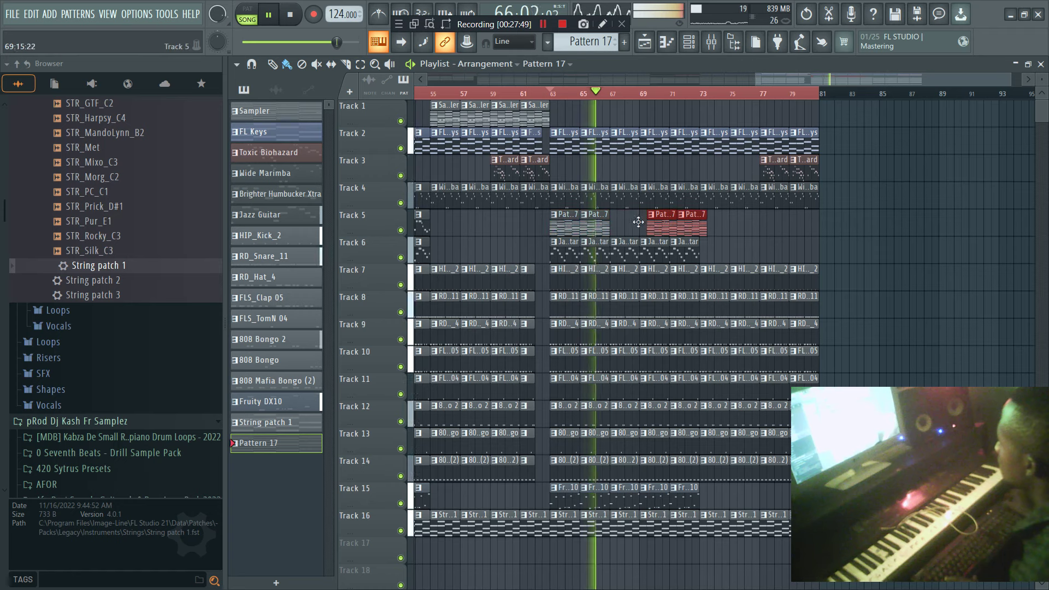
left_click(713, 228)
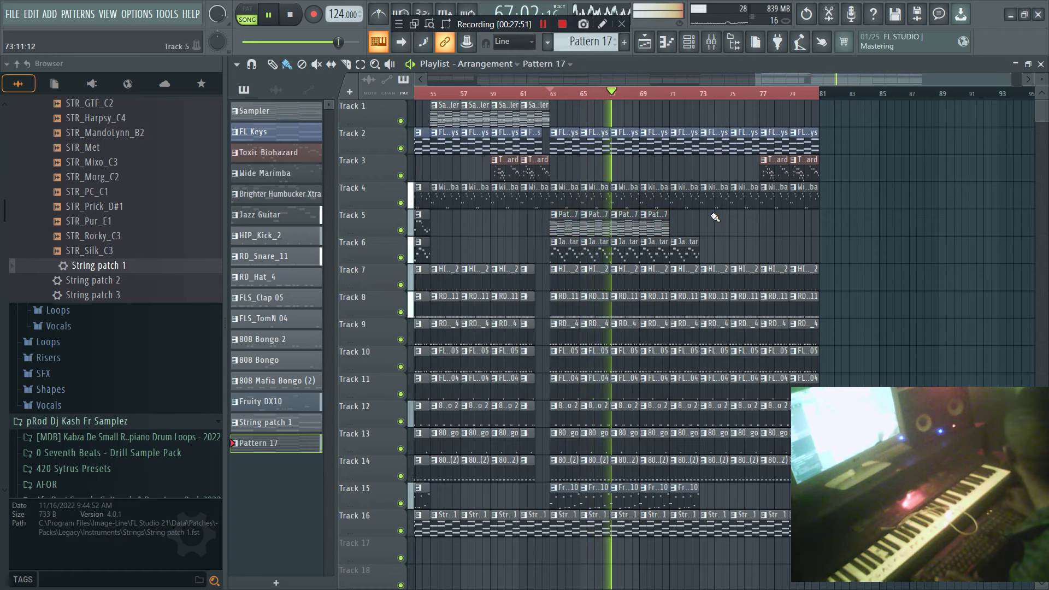
Reopen the Brighter Humbucker Xtra notes and move the opening F5 of bar 1 to step 2.
double_click(626, 225)
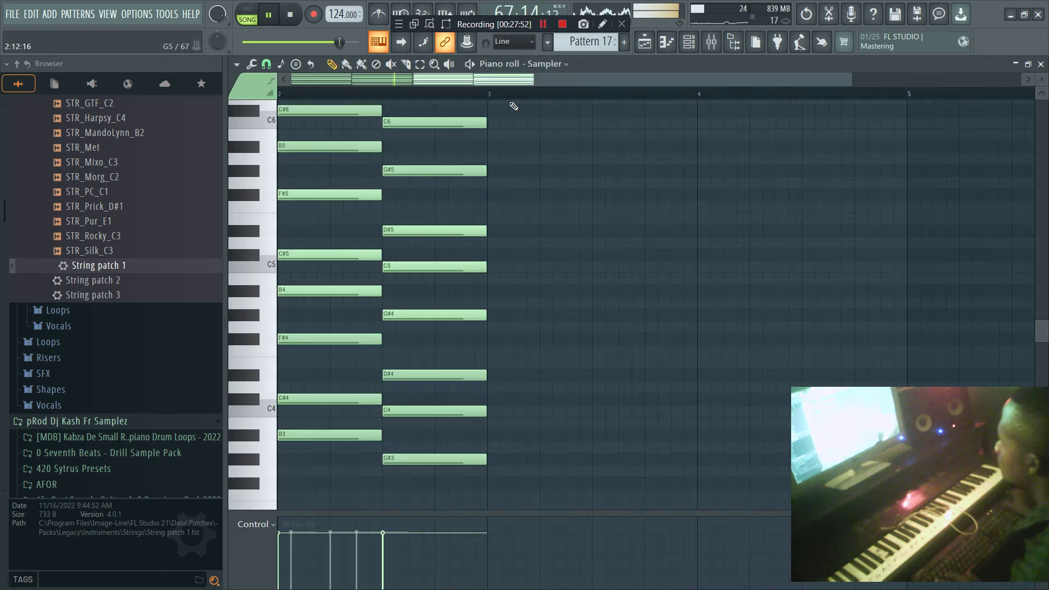
left_click(687, 41)
left_click(625, 210)
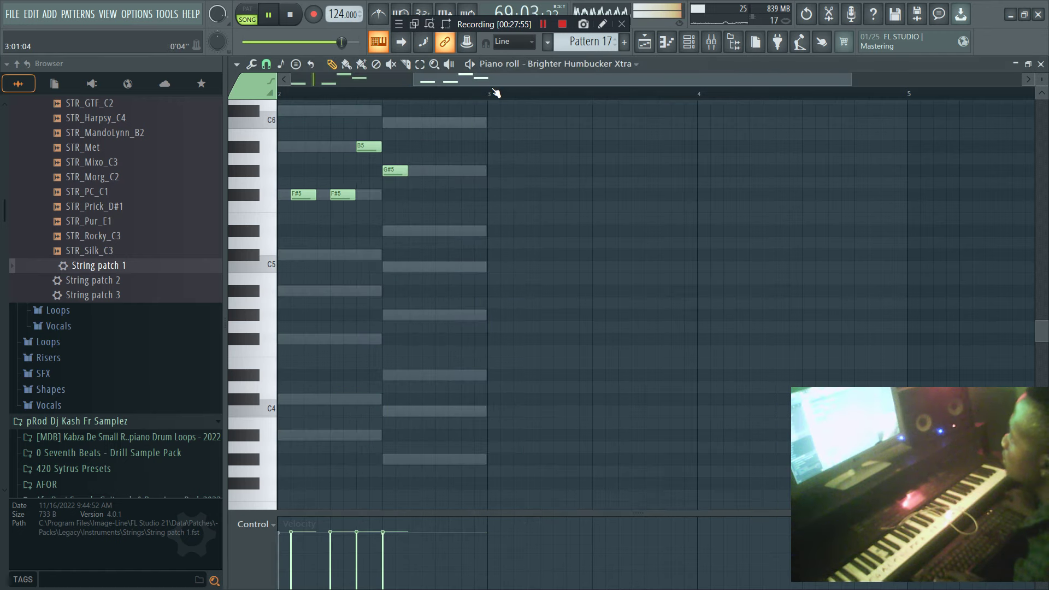
left_click_drag(491, 81, 150, 120)
key("space")
key("space")
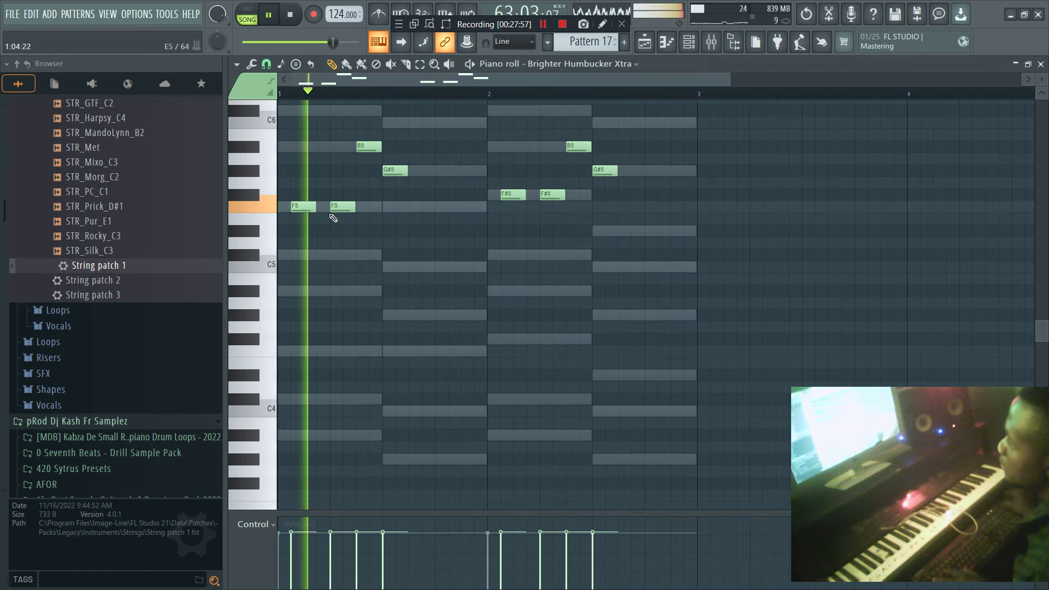
Finish bar 2 with a descending run of B5 at step 11, G#5 at step 13 and F#5 at step 15.
scroll(650, 135, "up", 2)
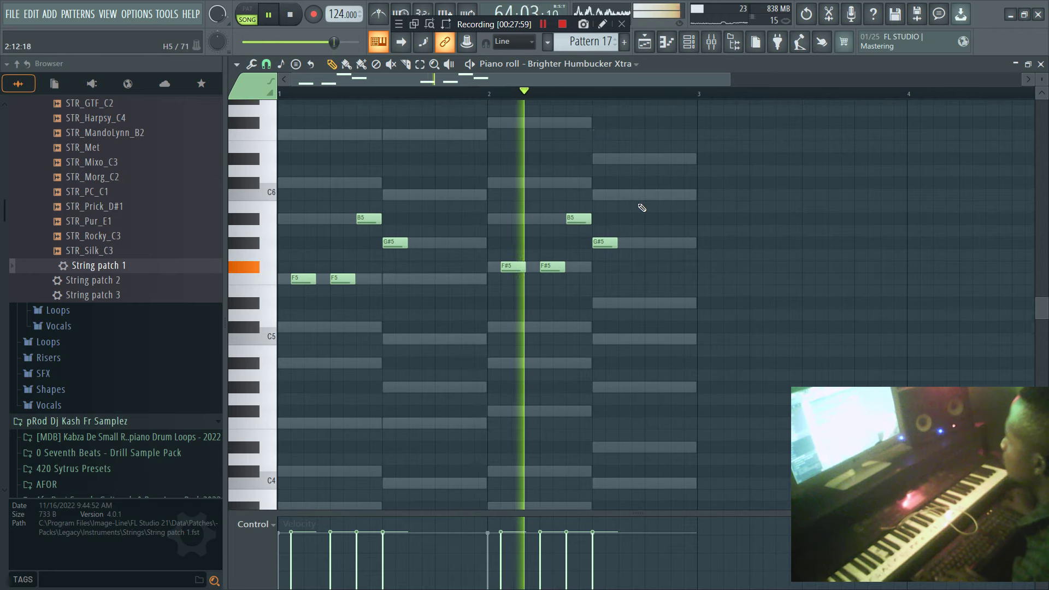
key("space")
left_click(621, 198)
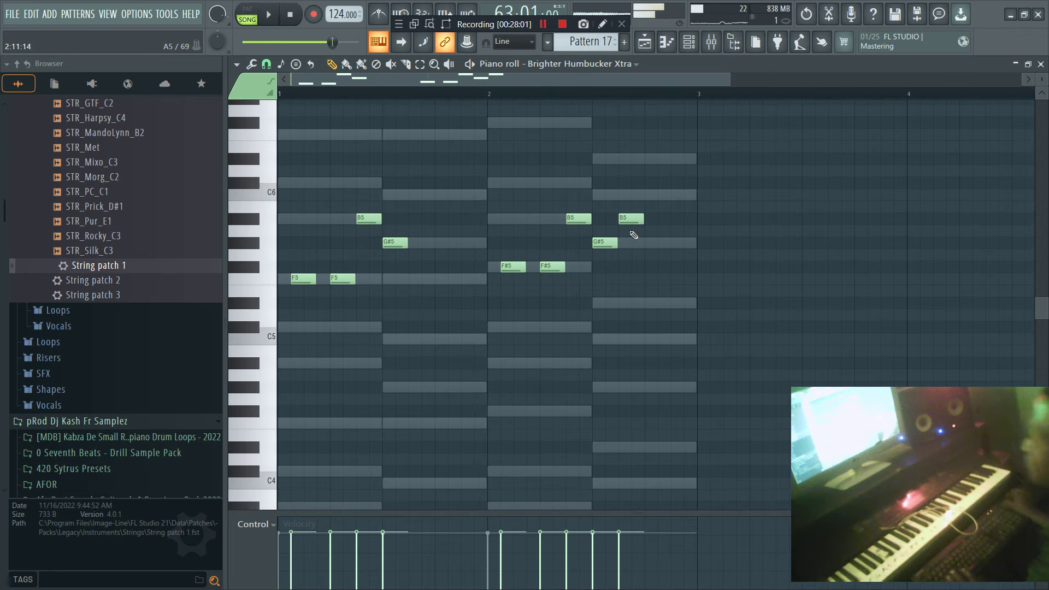
left_click(676, 267)
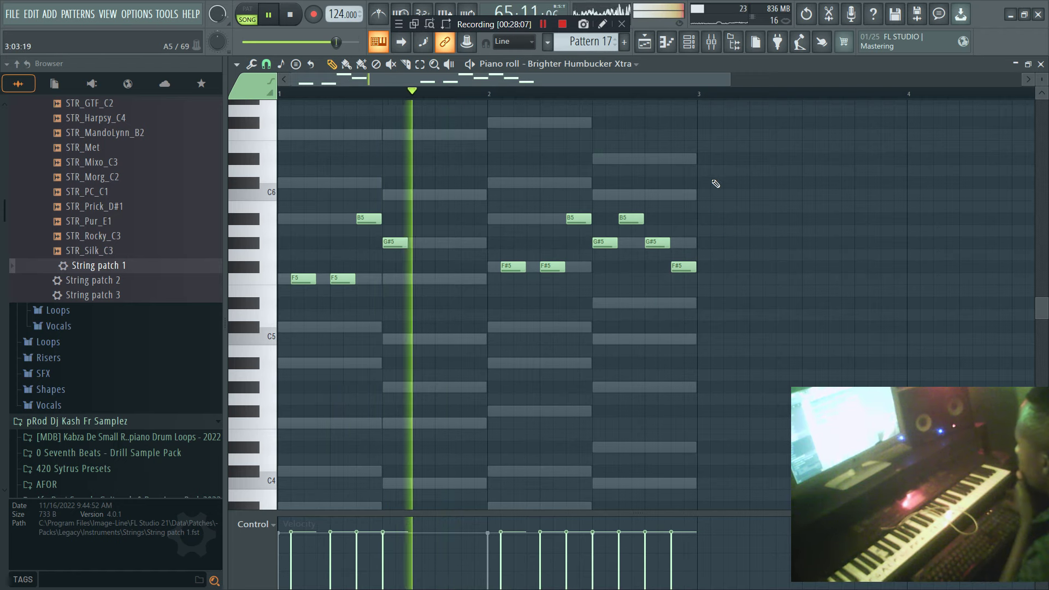
Add one more copy of the pattern clip on Track 5 at bar 71.
left_click(677, 45)
left_click(688, 43)
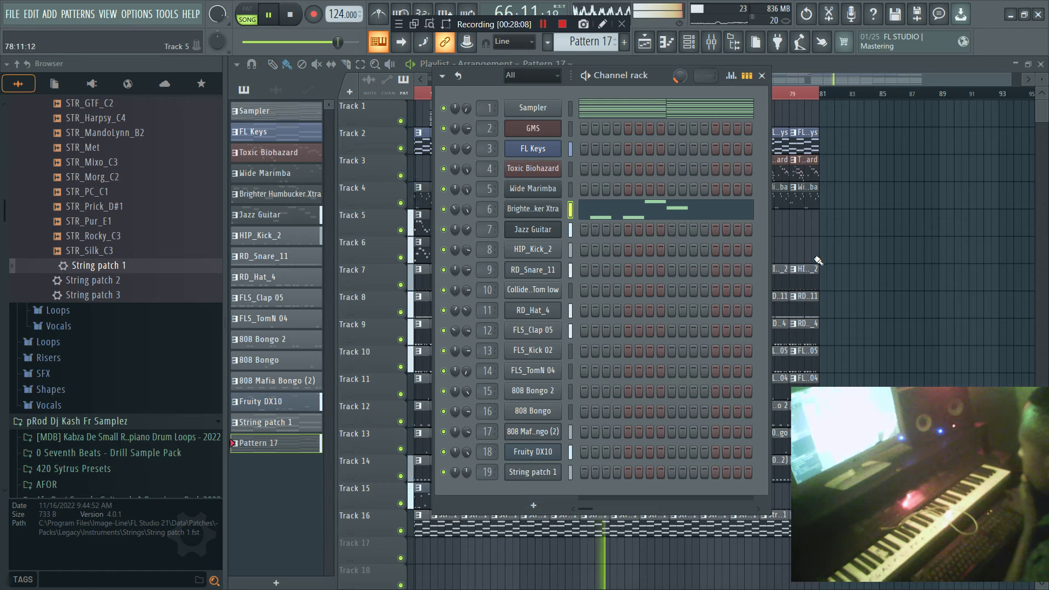
key("F6")
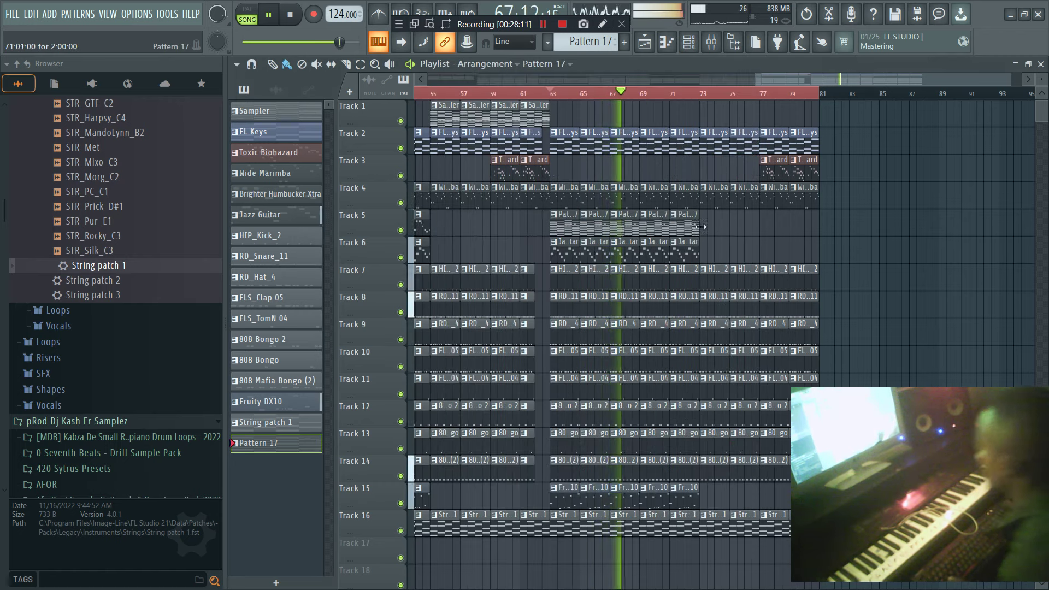
Open Toxic Biohazard's notes for this pattern and add C#6 with F6 at step 2 and C#6 at step 5 of bar 1.
left_click(689, 42)
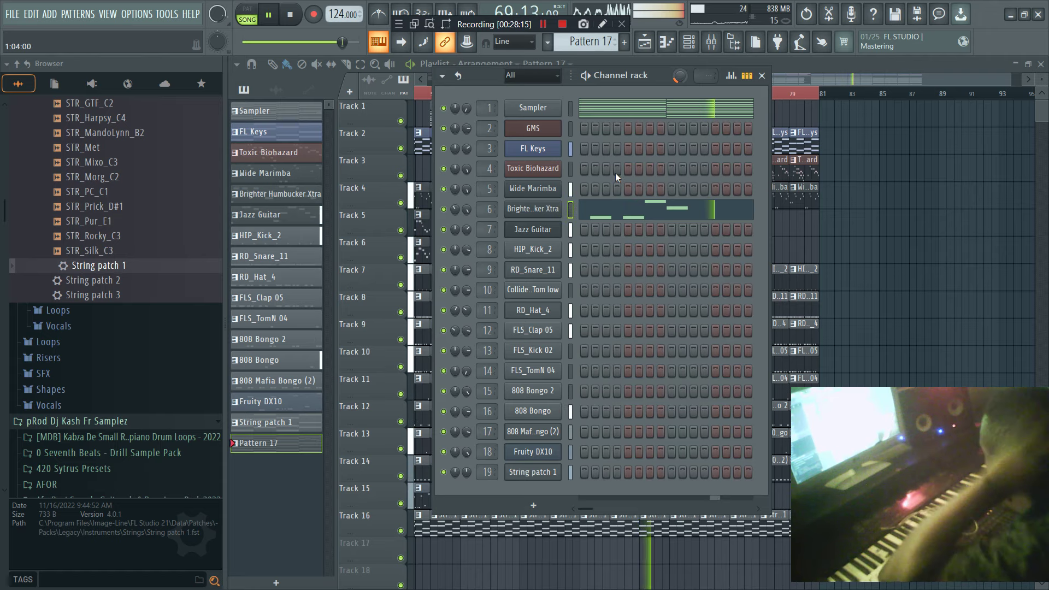
right_click(536, 171)
left_click(546, 175)
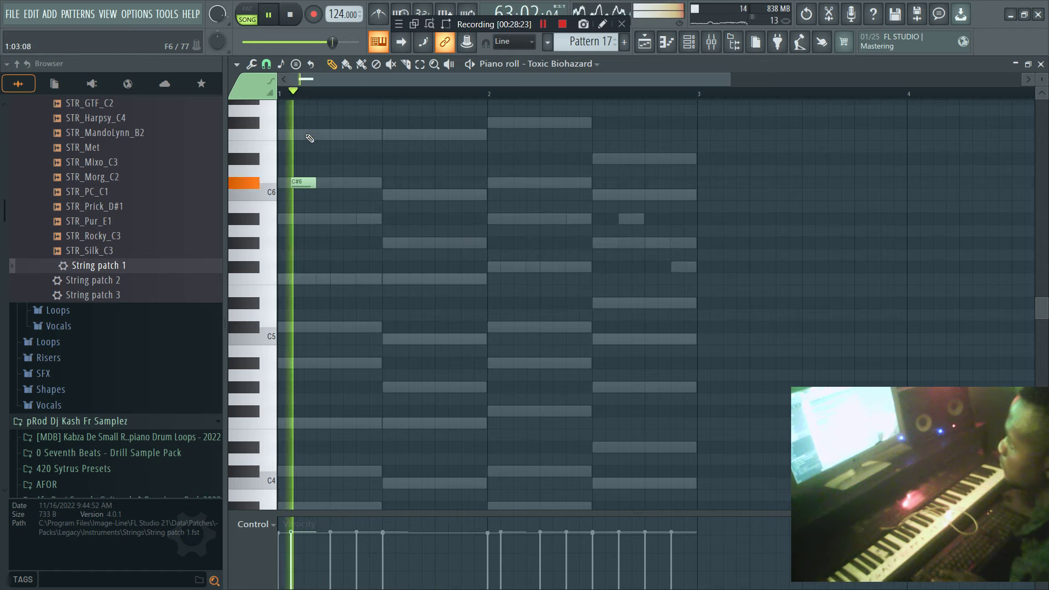
scroll(318, 158, "up", 2)
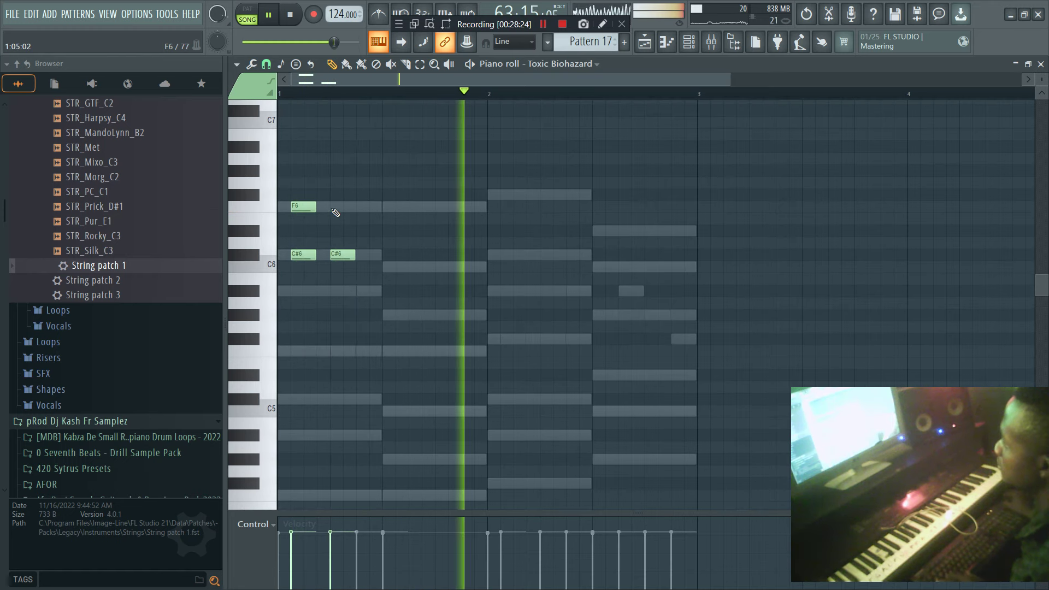
left_click_drag(316, 268, 323, 208)
Make one-step C#6–F6 pairs at steps 2 and 4 of bar 1 and add a one-step C6–F6 pair at step 9.
key("space")
left_click_drag(343, 255, 330, 255)
left_click(383, 266)
left_click(386, 208)
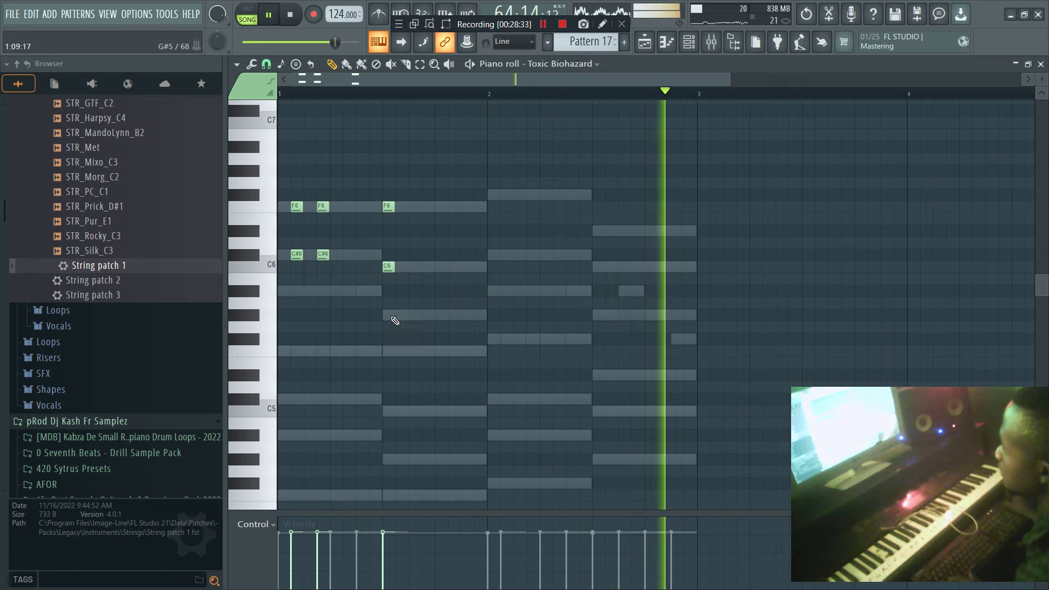
Lengthen the C#6–F6 pair at step 4 and the C6–F6 pair at step 9 to three steps each.
left_click_drag(451, 296, 411, 208)
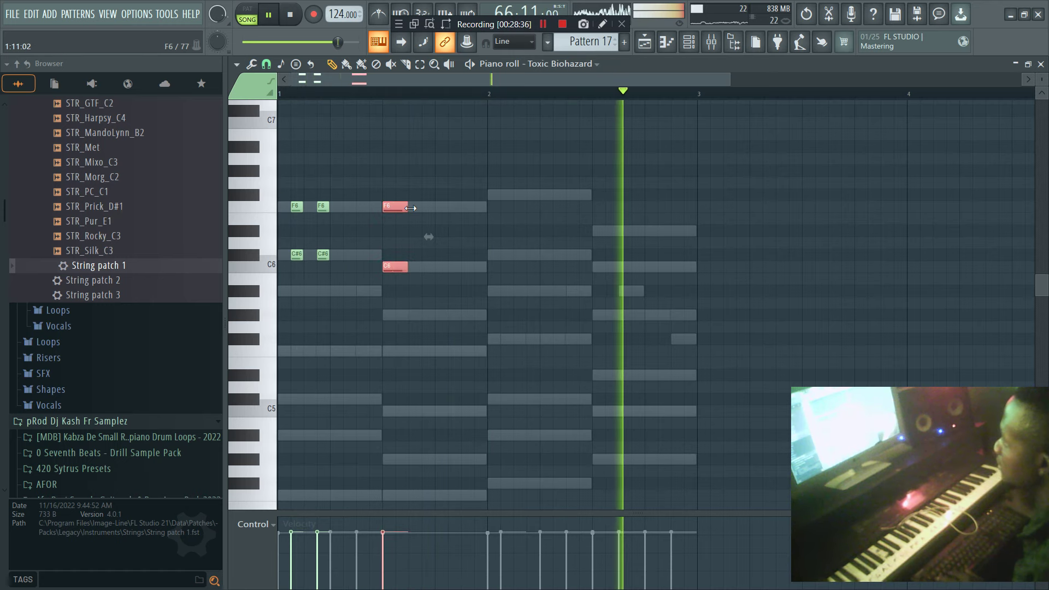
left_click(437, 193)
key("space")
left_click_drag(323, 193, 331, 206)
key("space")
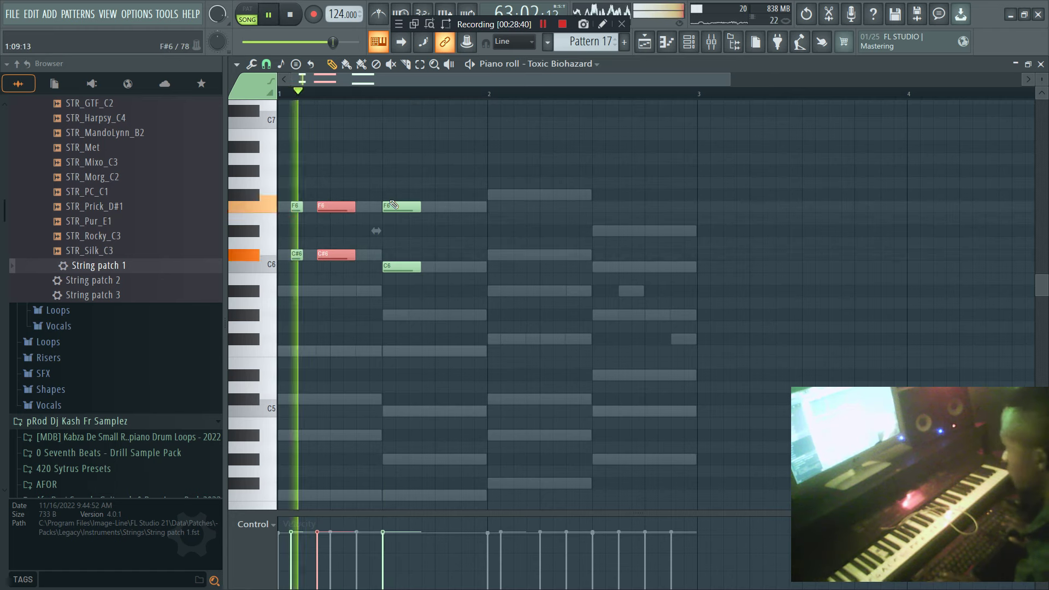
Replace the F6 note at step 9 of bar 1 with a three-step G#5 under the C6.
key("ctrl+a")
key("ctrl+Down")
key("space")
key("space")
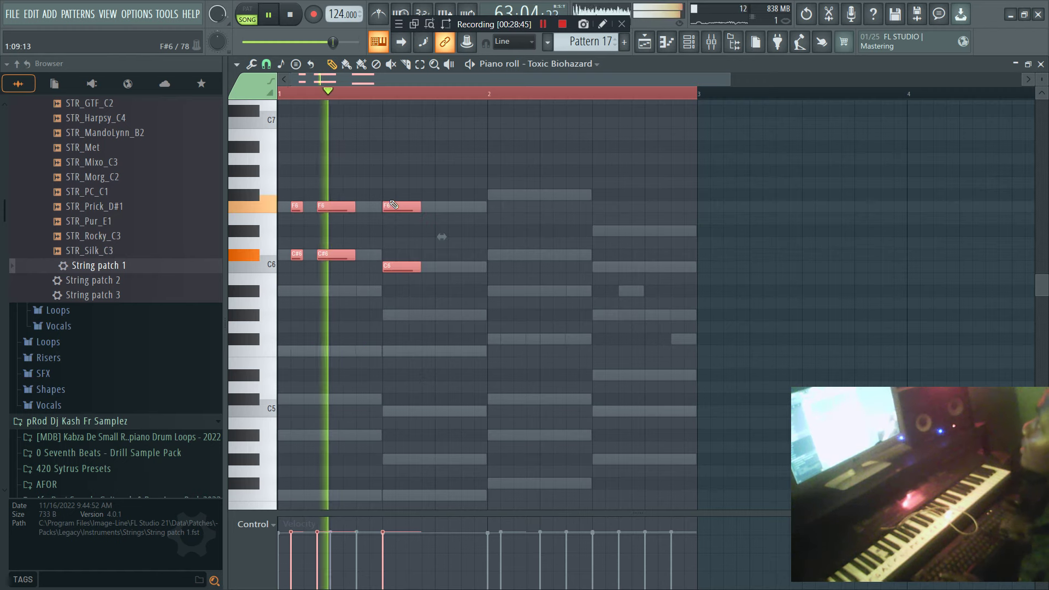
left_click(385, 314)
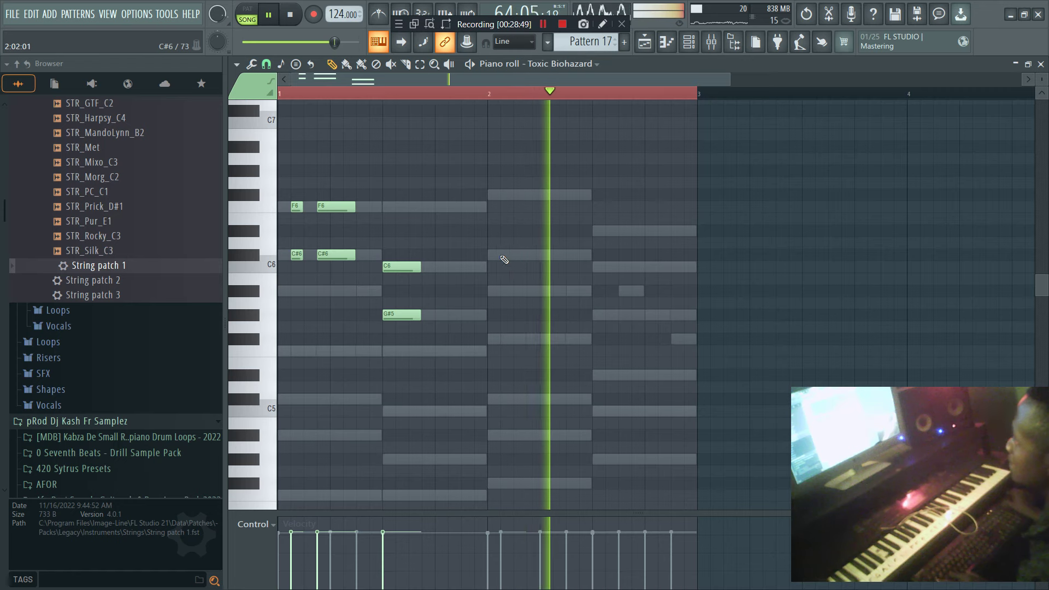
Add B5–C#6 pairs in bar 2, one step long at step 2 and two steps long at step 4.
left_click(520, 257)
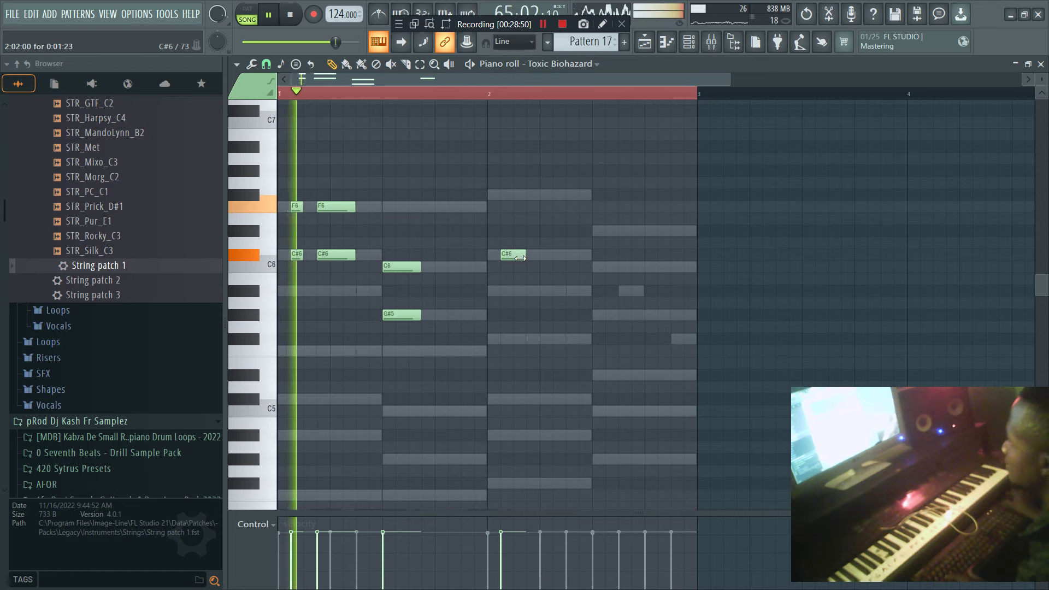
left_click(511, 290)
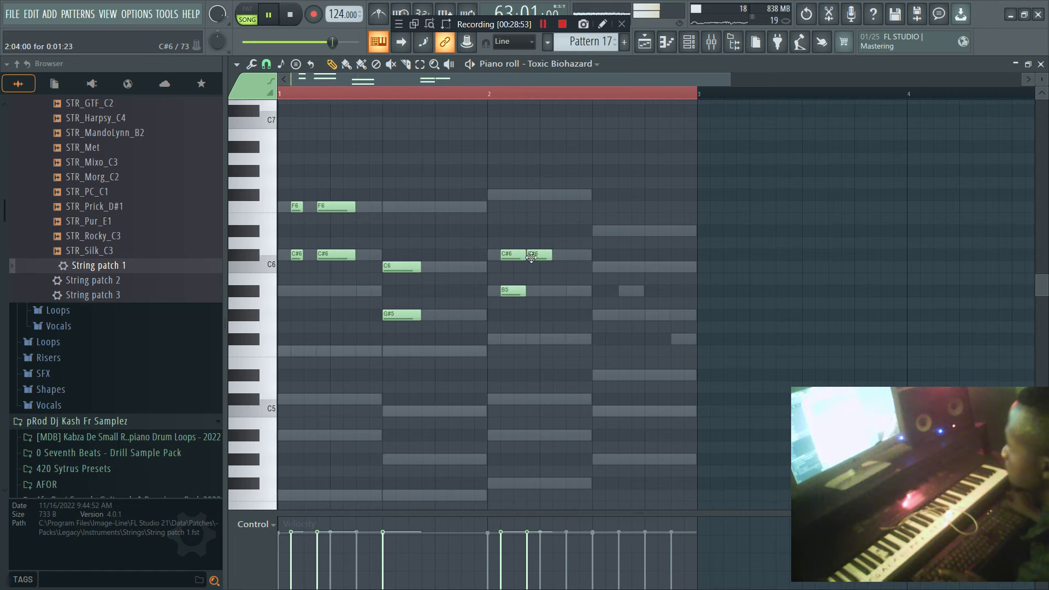
left_click_drag(524, 256, 512, 255)
left_click_drag(524, 292, 512, 292)
left_click(529, 294)
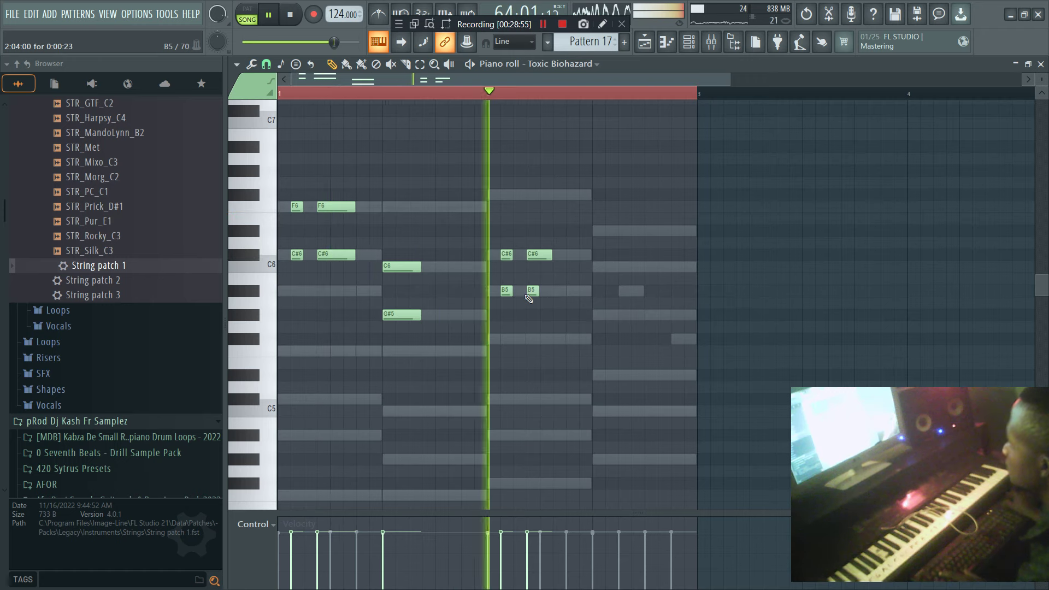
Add a three-step C6–D#6 pair at step 9 of bar 2.
left_click(604, 267)
left_click(603, 230)
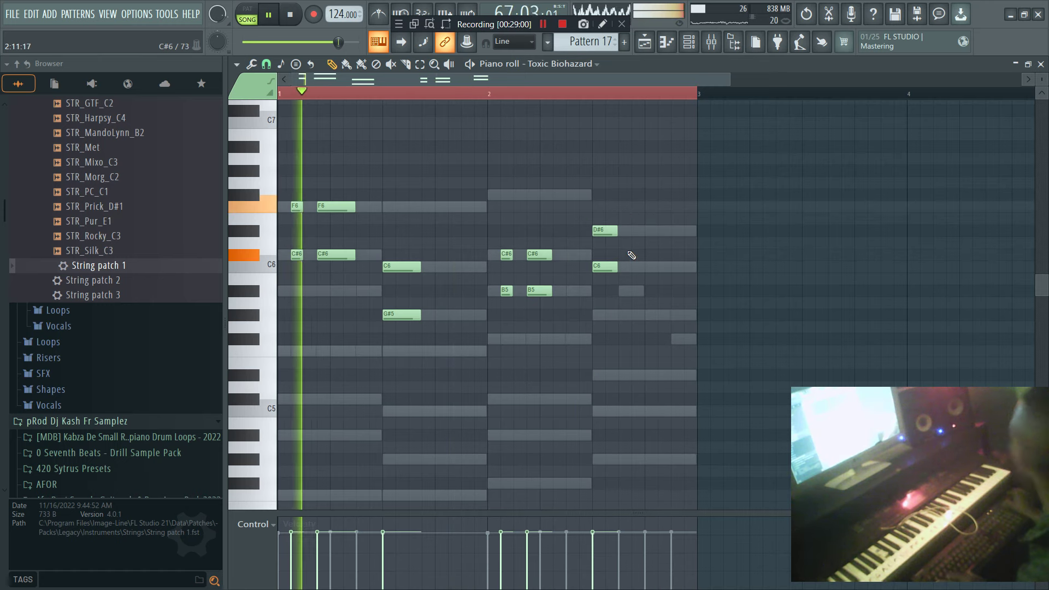
left_click_drag(638, 278, 629, 226)
left_click(494, 188)
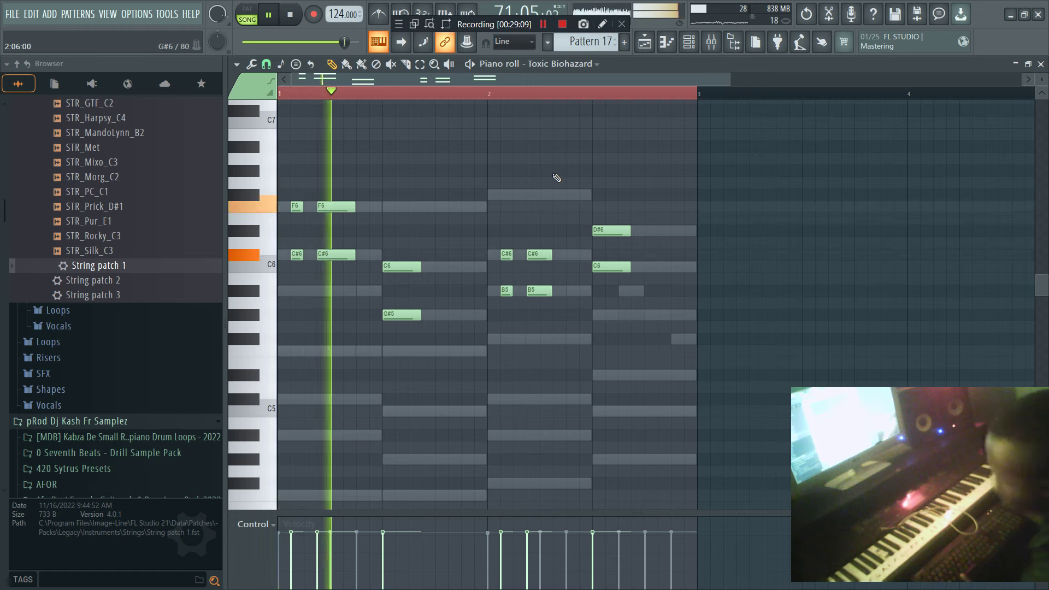
Add two-step pairs at step 15 of each bar: F5–G#5 in bar 1 and G#5–C6 in bar 2.
key("space")
left_click_drag(461, 347, 454, 348)
left_click(456, 316)
right_click(467, 319)
left_click(467, 317)
left_click_drag(465, 352, 479, 316)
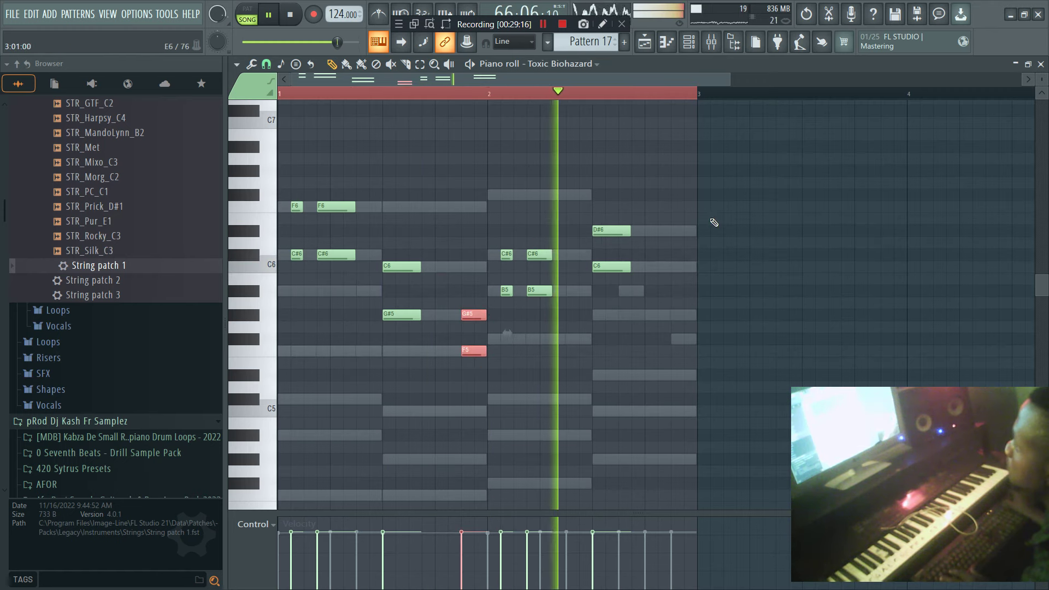
left_click(680, 265)
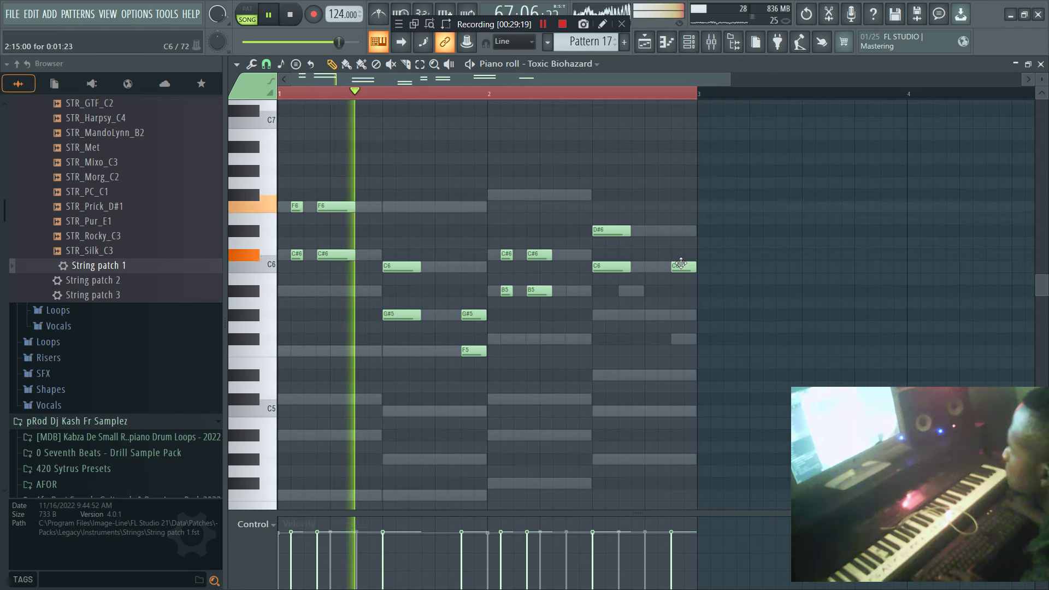
left_click(677, 315)
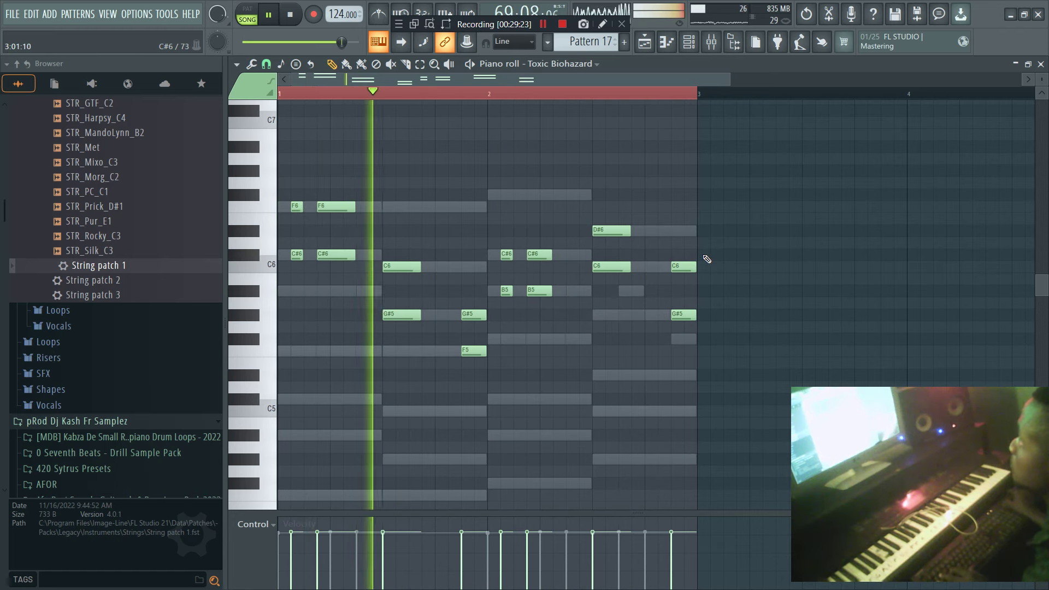
Mute the Brighter Humbucker Xtra channel.
left_click(691, 43)
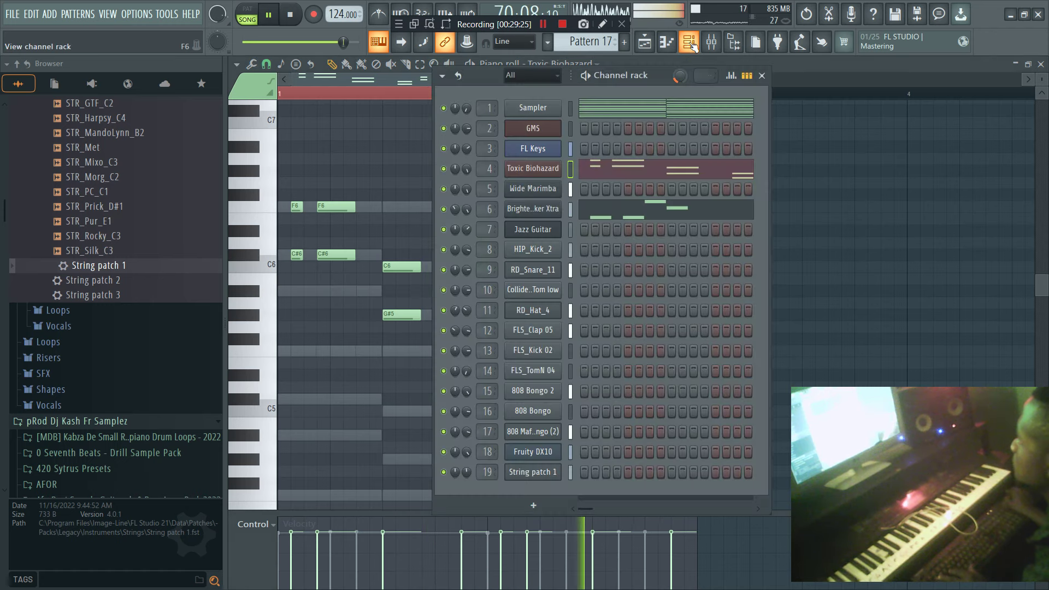
left_click(444, 210)
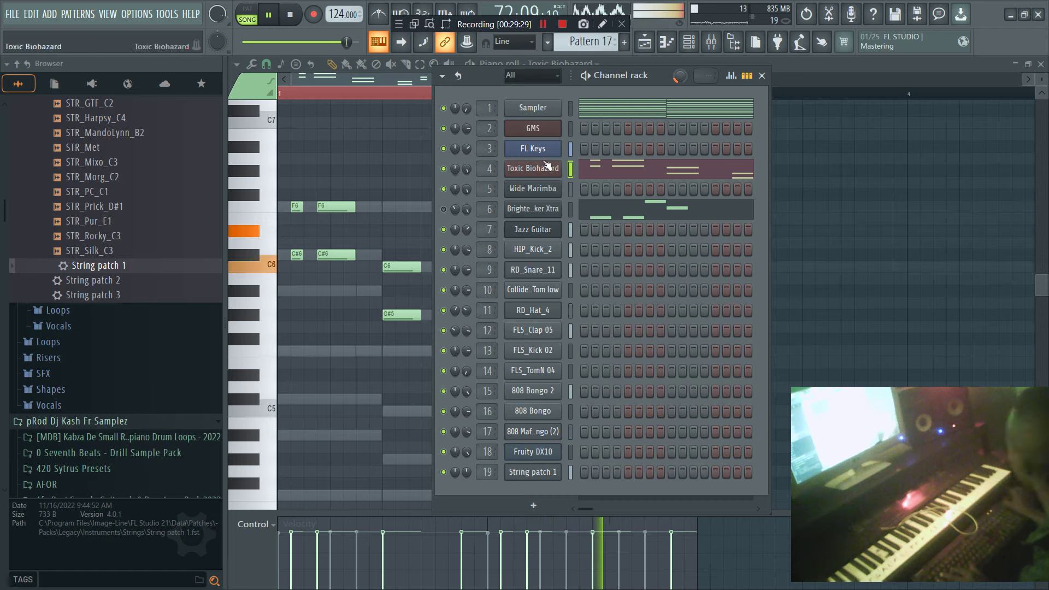
left_click(603, 170)
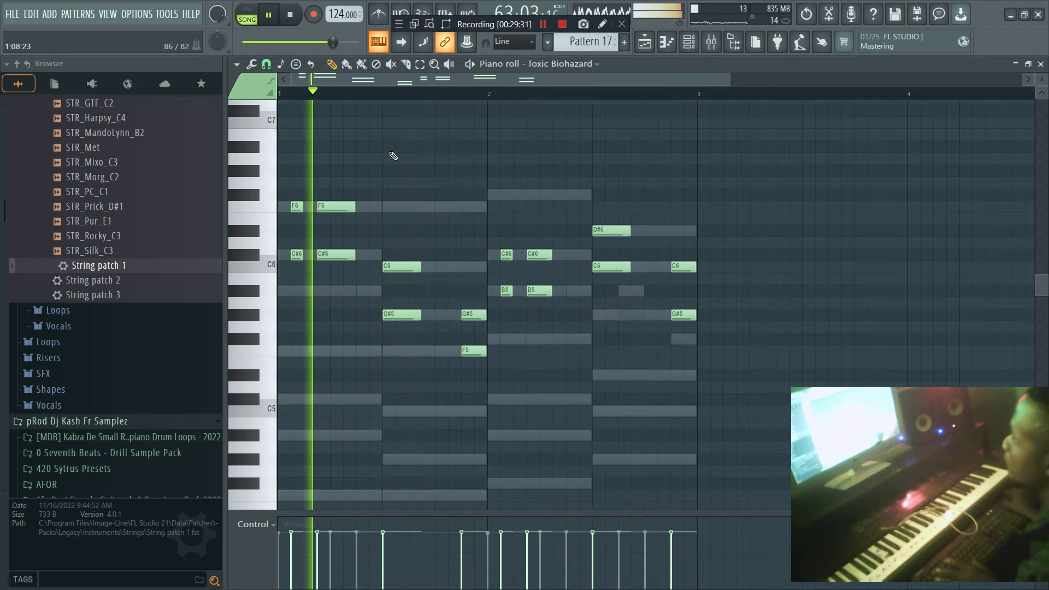
left_click(570, 339)
left_click(576, 295)
right_click(578, 293)
right_click(579, 339)
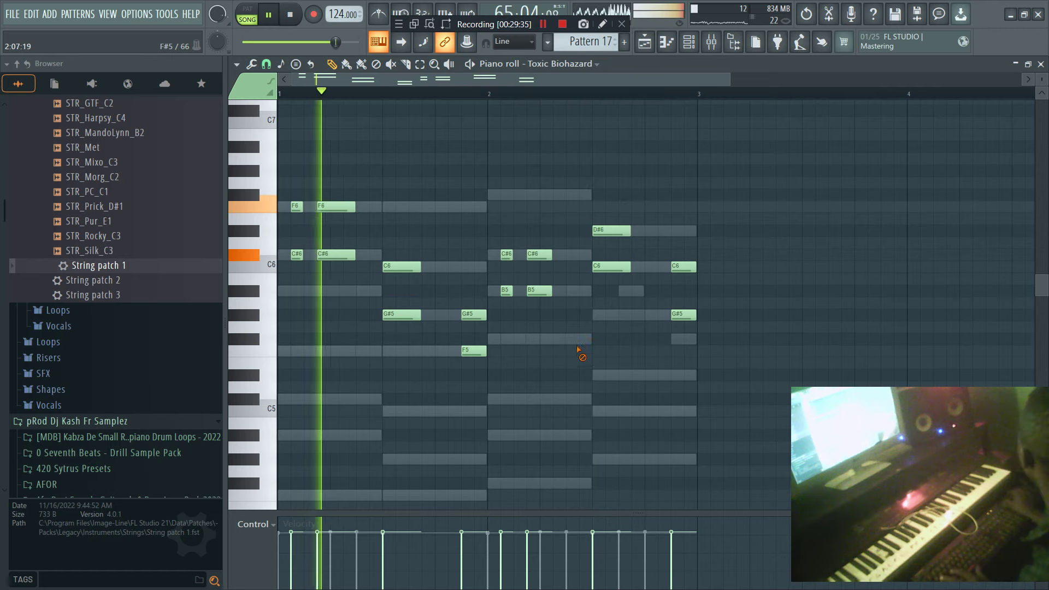
Place a Brighter Humbucker Xtra clip on Track 1 at bar 73 and play from bar 72.
left_click(688, 44)
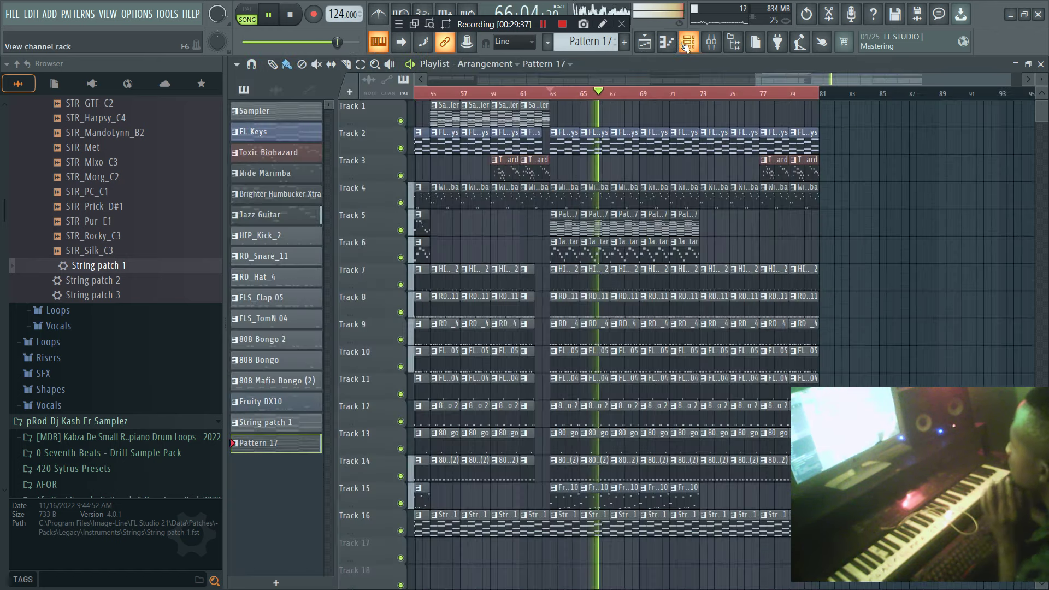
left_click(675, 45)
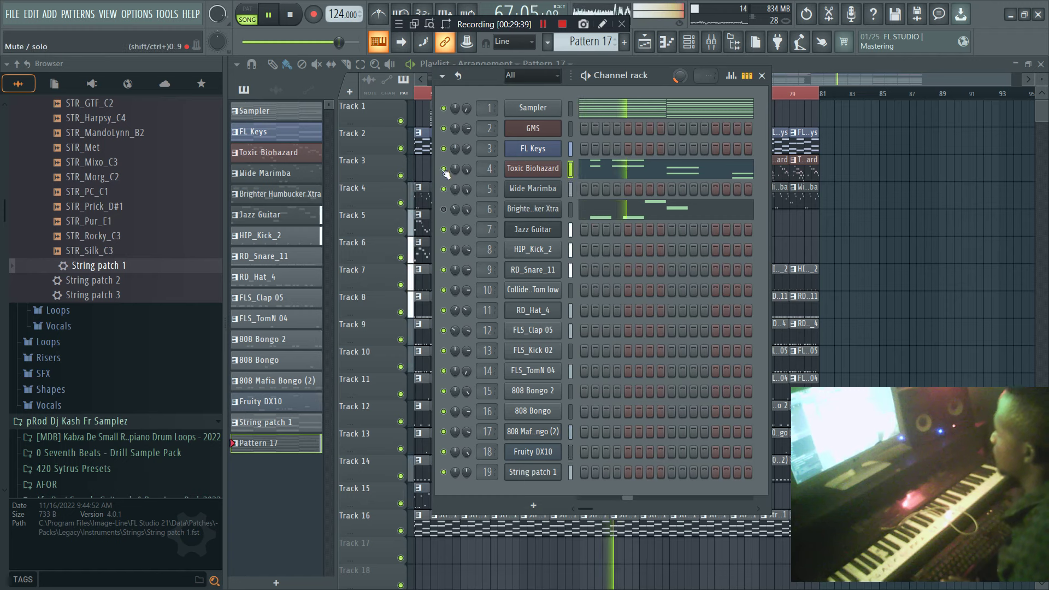
left_click_drag(781, 213, 814, 227)
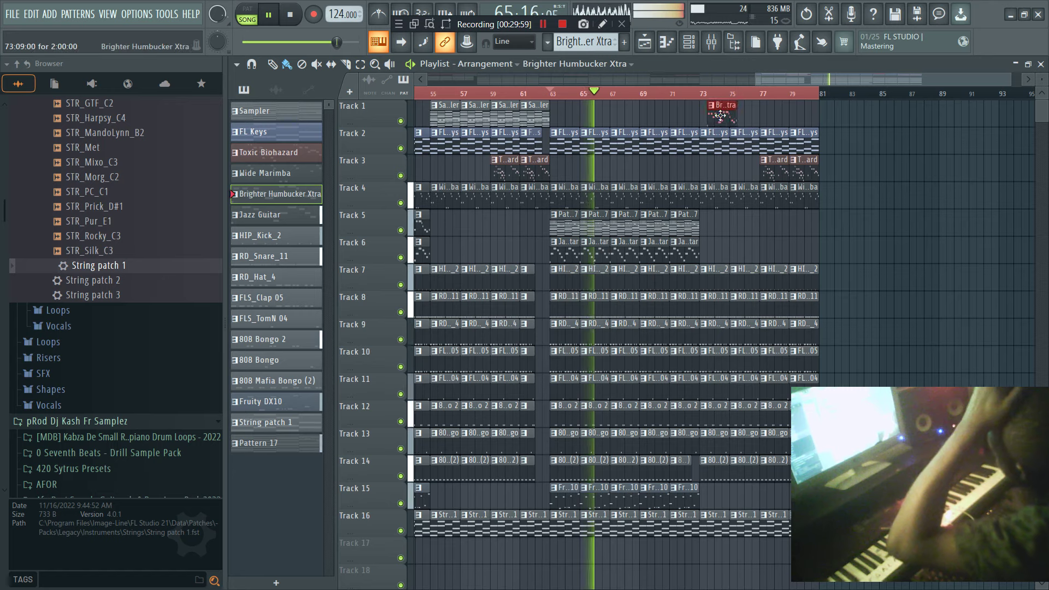
left_click(689, 93)
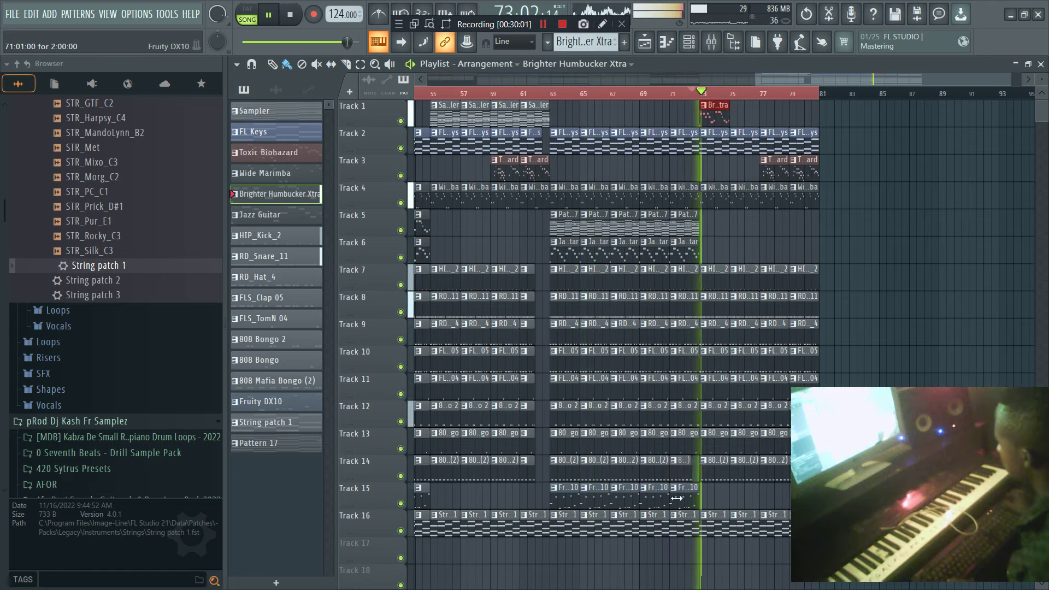
Continue the Fruity DX10 clips on Track 15 and the Brighter Humbucker Xtra clips on Track 1 through to the song's end at bar 81.
left_click_drag(703, 510, 560, 507)
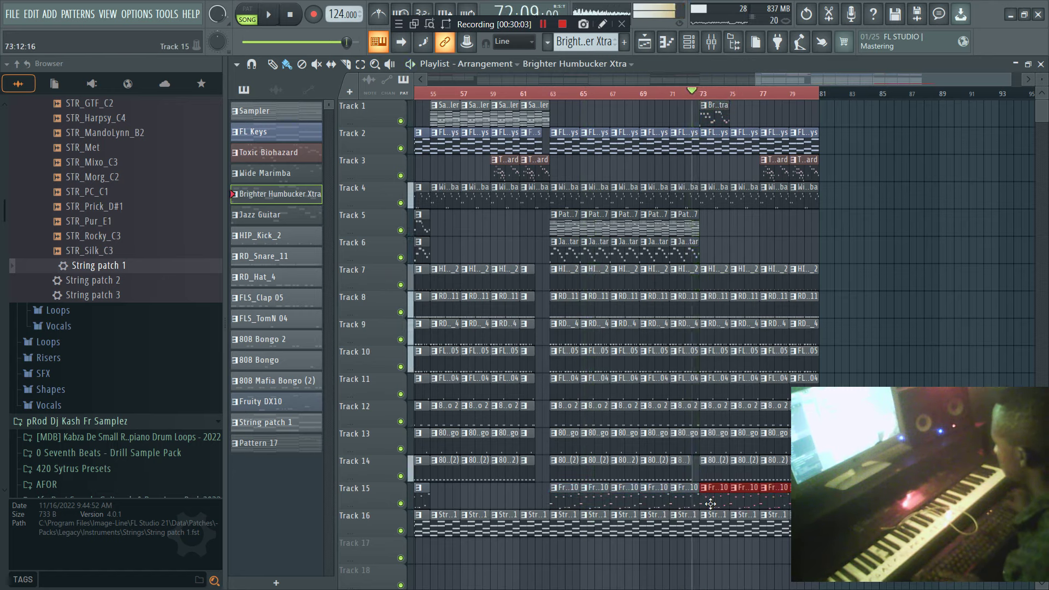
left_click_drag(741, 117, 766, 115)
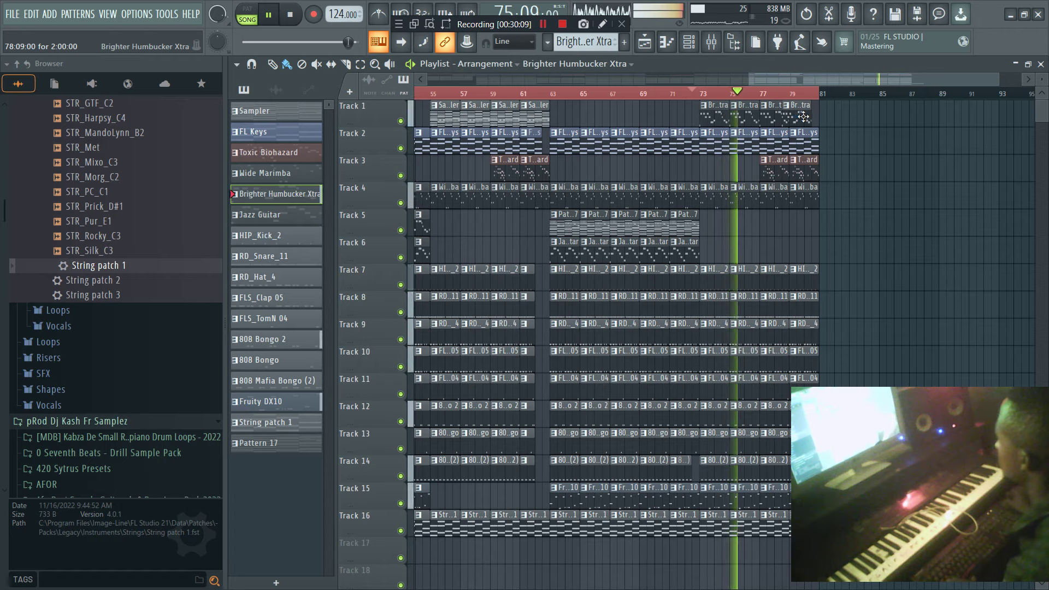
Delete the RD_Hat_4 clip on Track 7 and the FLS_Clap 05 clip on Track 8 at bar 5.
left_click_drag(752, 76, 415, 123)
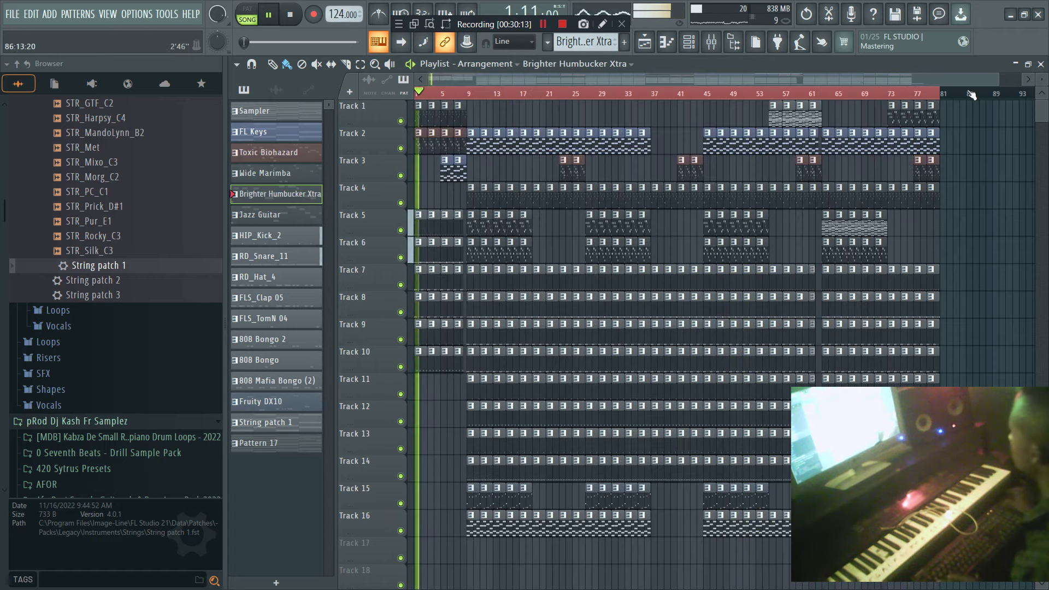
left_click_drag(992, 76, 496, 254)
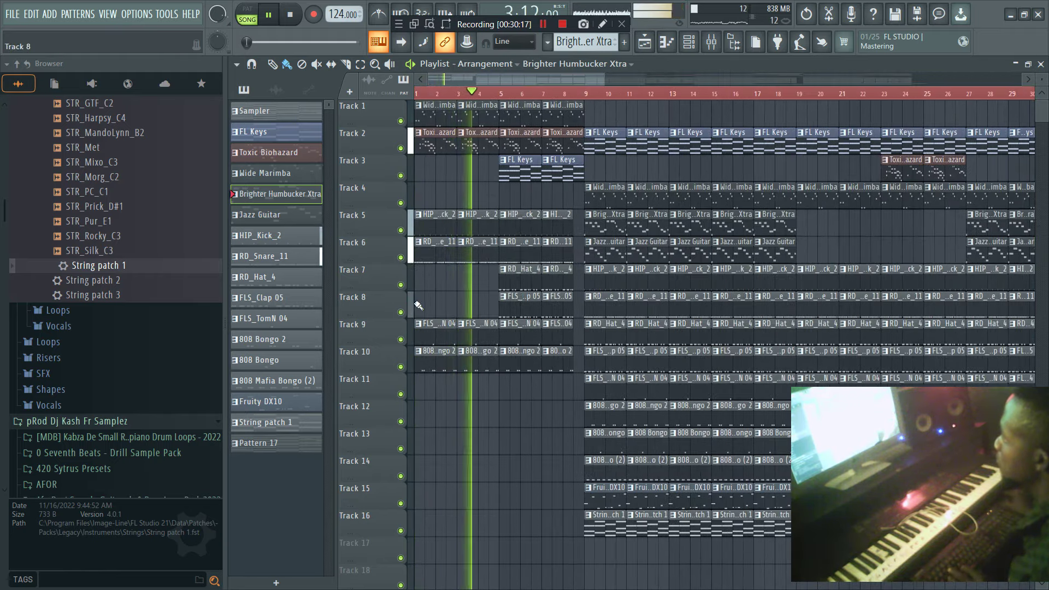
right_click(523, 305)
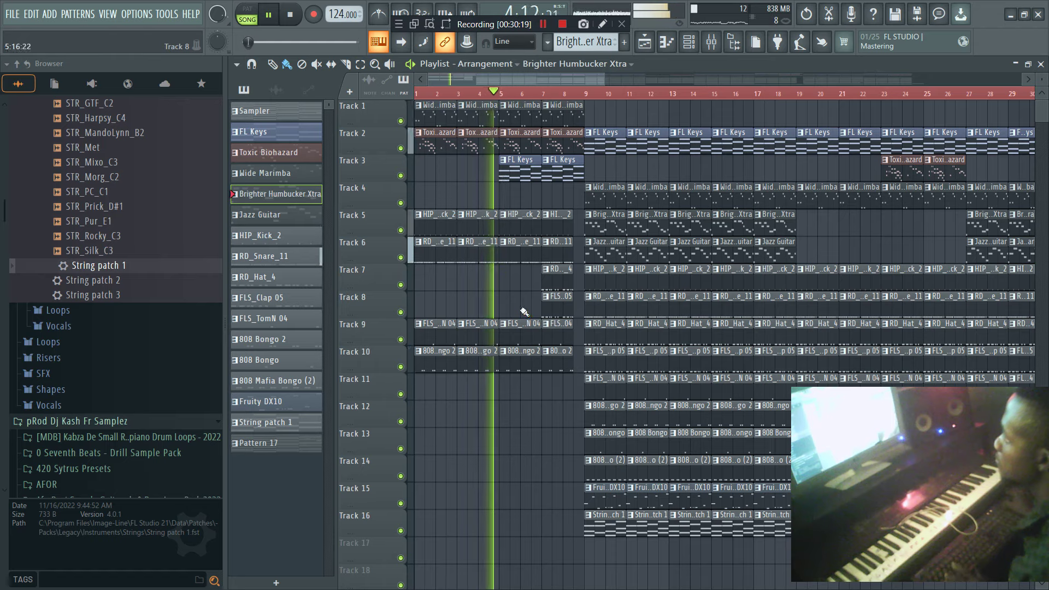
Save the project in a new project folder under the name SDKIFJFJKFJKFJKFFFF.
left_click_drag(602, 77, 976, 85)
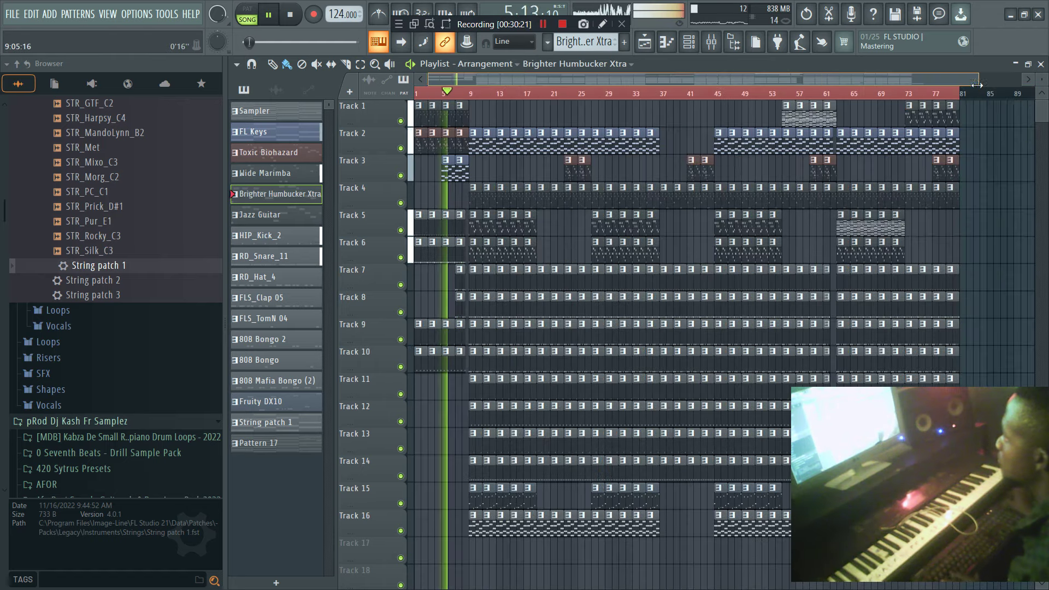
key("ctrl+s")
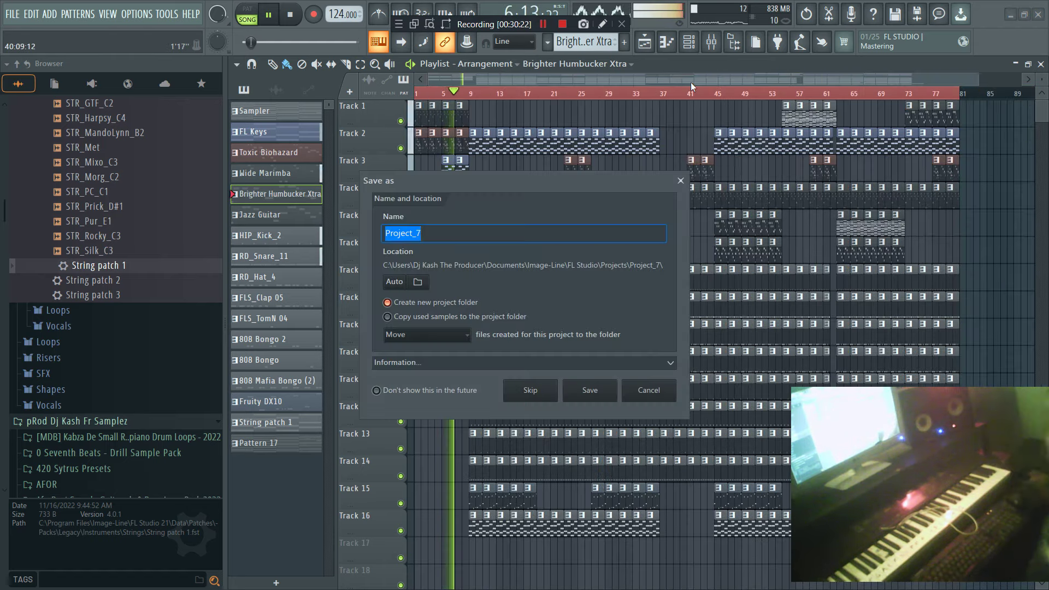
type("S")
type("FJKFJKFJKFJKFFFF")
left_click(596, 390)
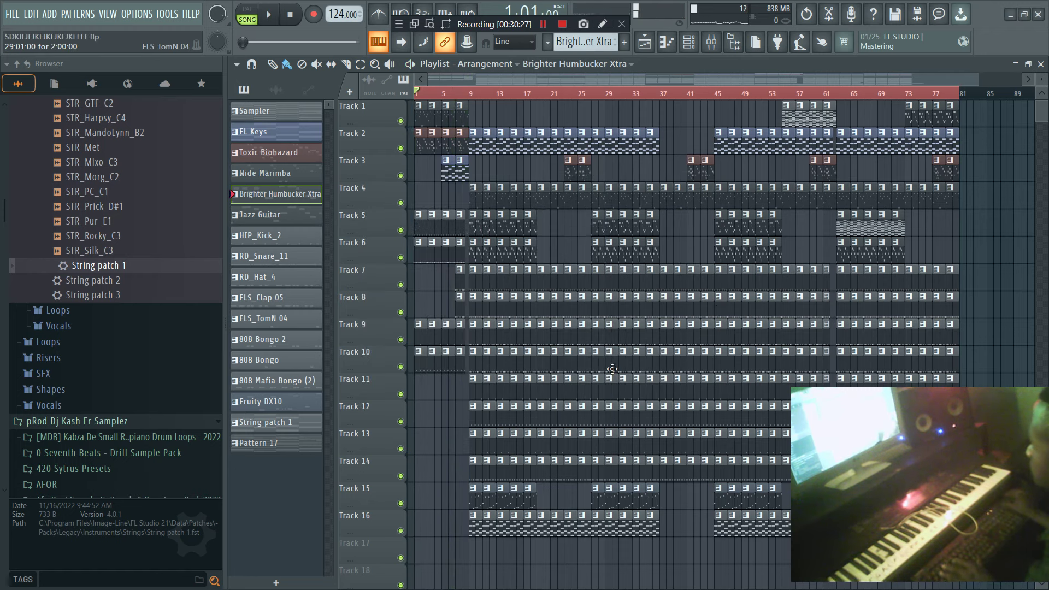
Play the song from bar 9 and pan the Brighter Humbucker Xtra channel 19% left.
left_click(473, 94)
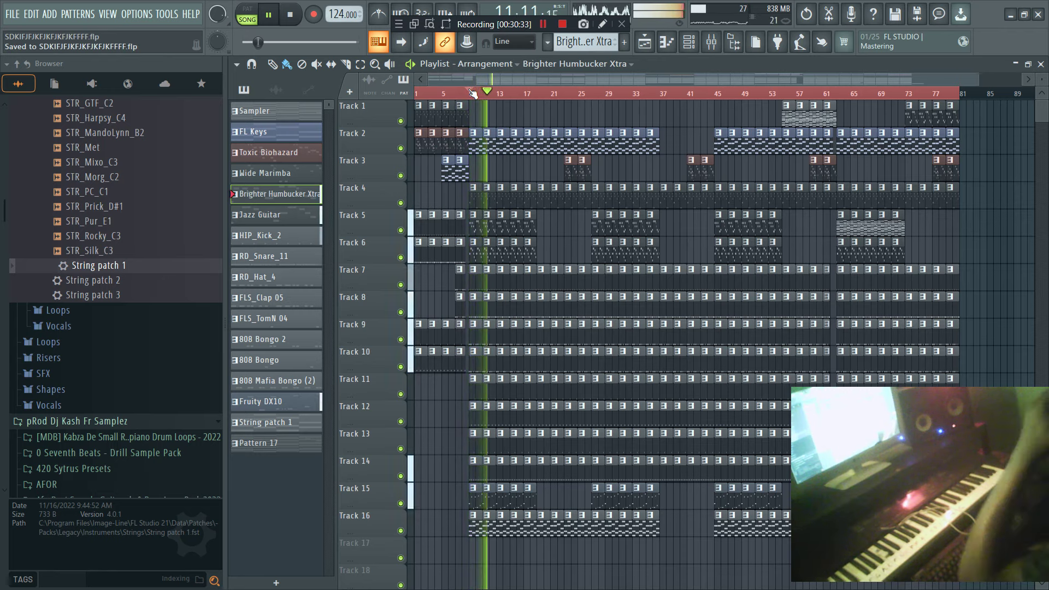
left_click_drag(606, 173, 568, 164)
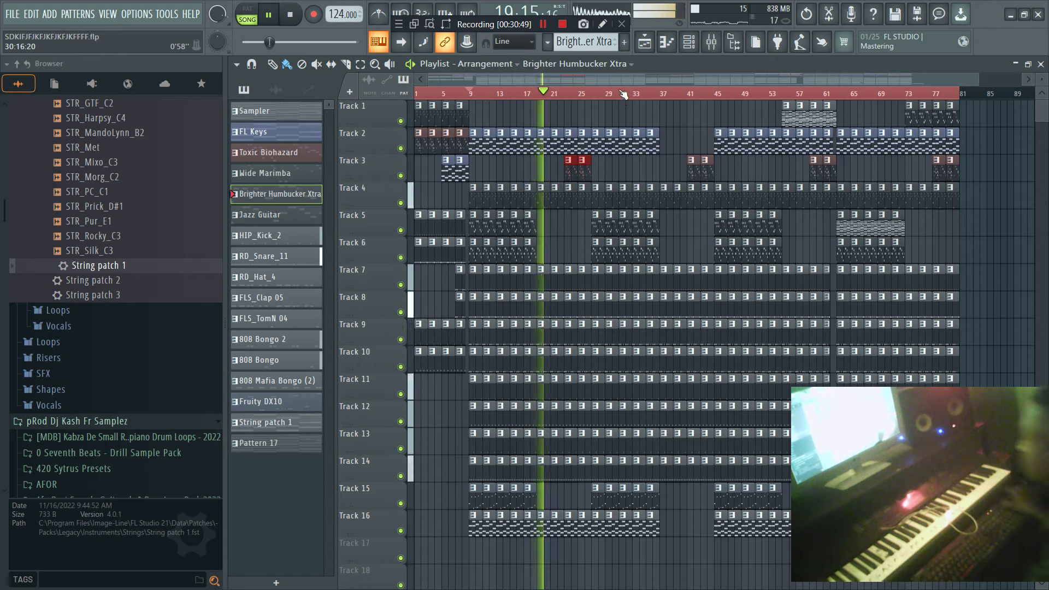
left_click(689, 42)
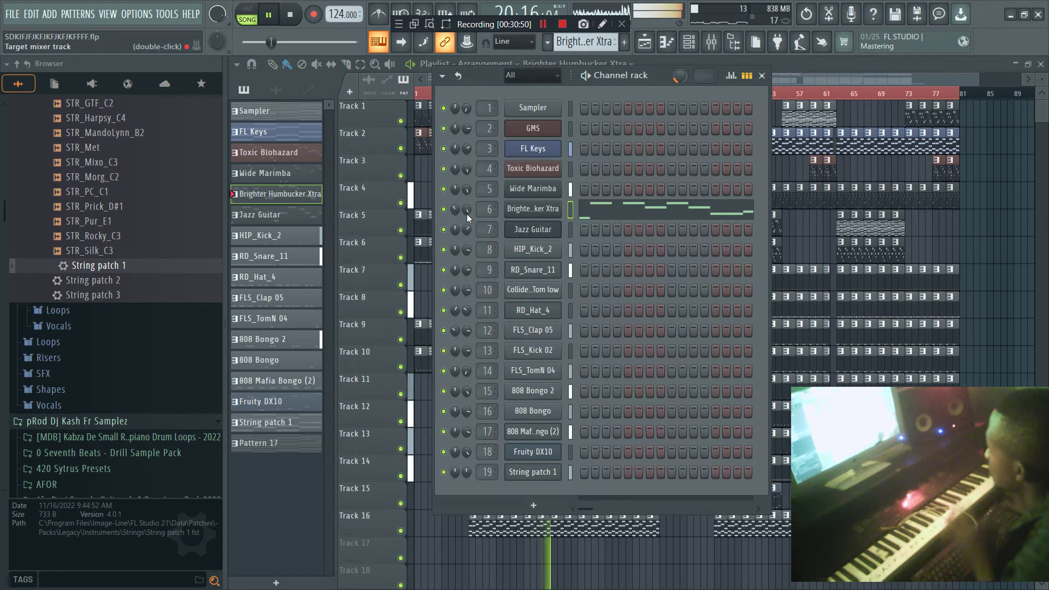
left_click_drag(455, 209, 455, 212)
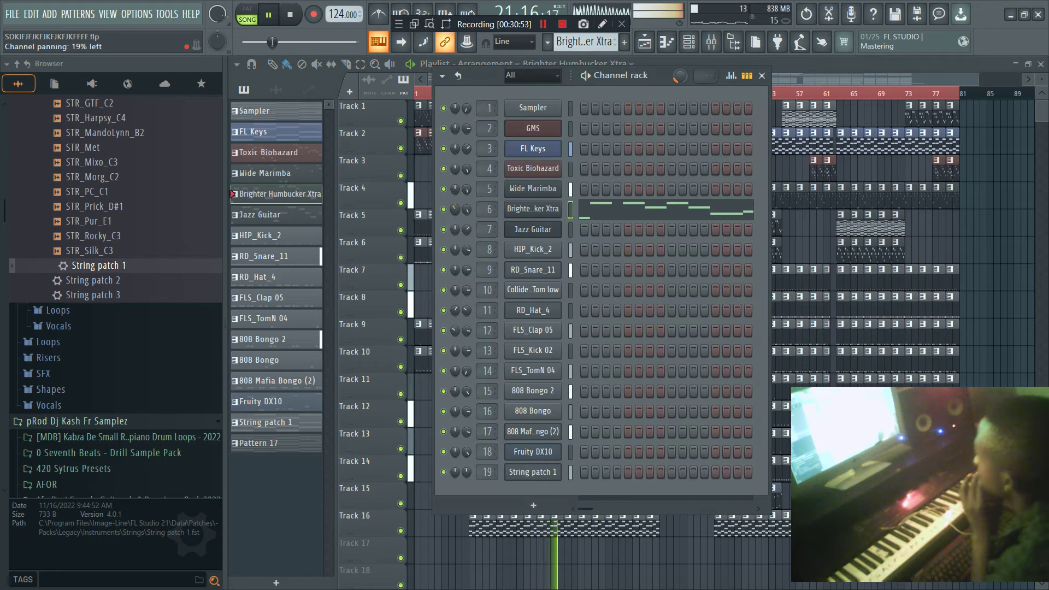
left_click(712, 42)
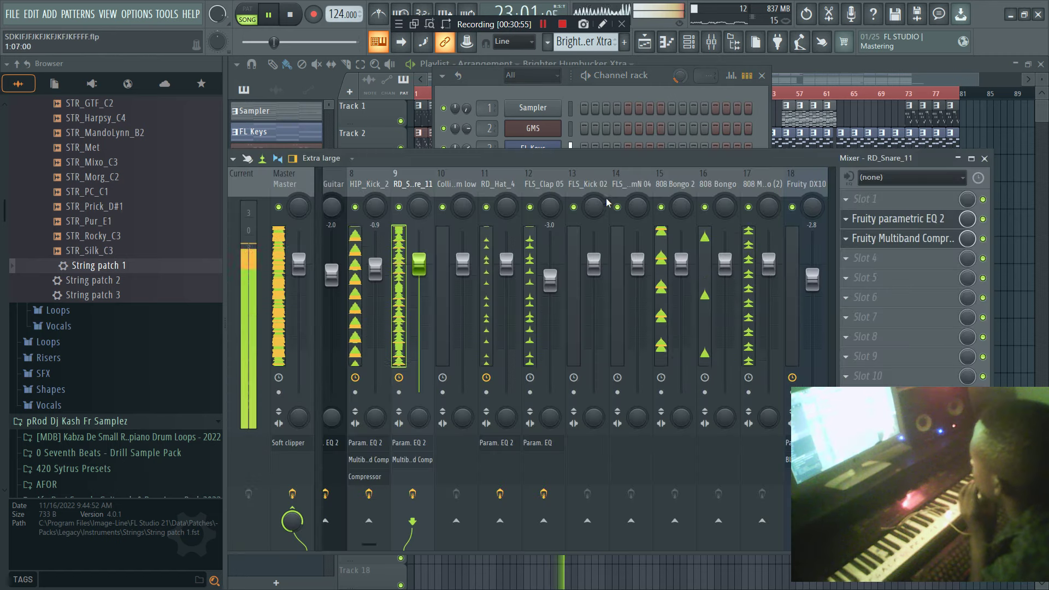
left_click(645, 42)
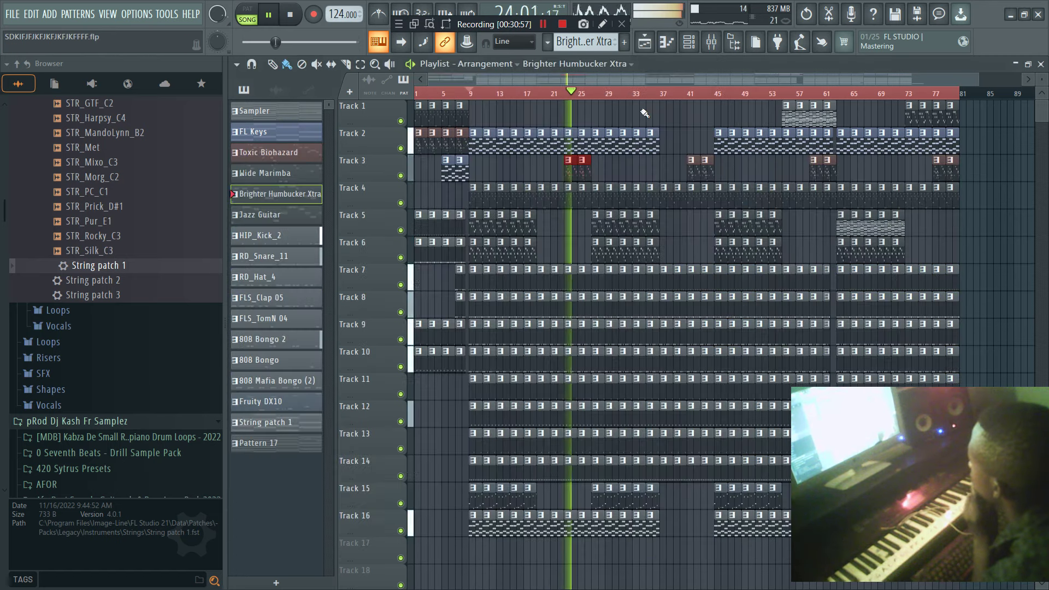
Shorten the Wide Marimba clip on Track 4 and the FL Keys clip on Track 2 at bar 25 to one bar each.
left_click(638, 168)
right_click(636, 169)
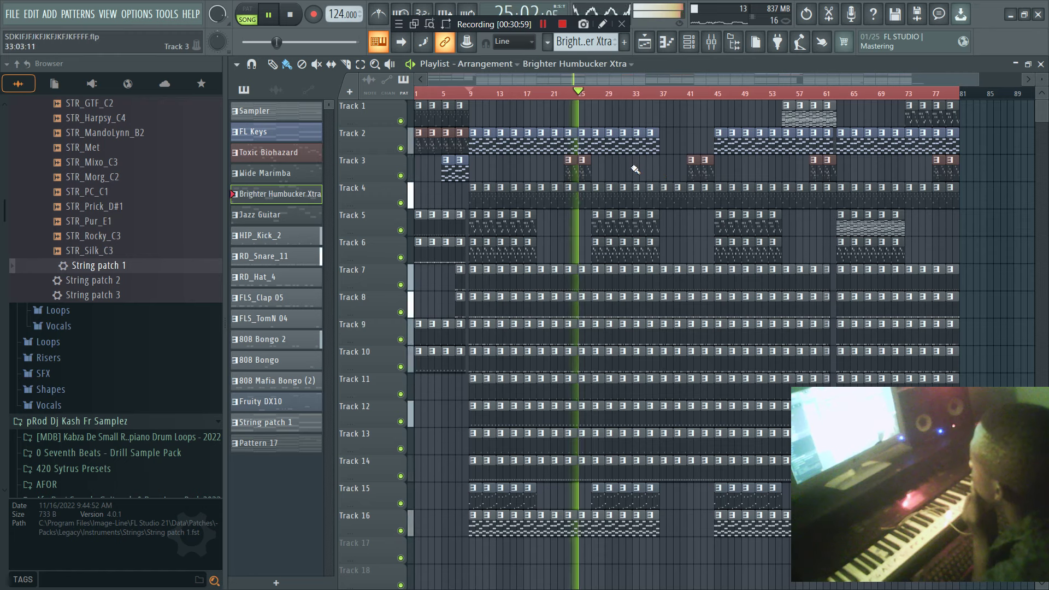
left_click_drag(590, 195, 585, 196)
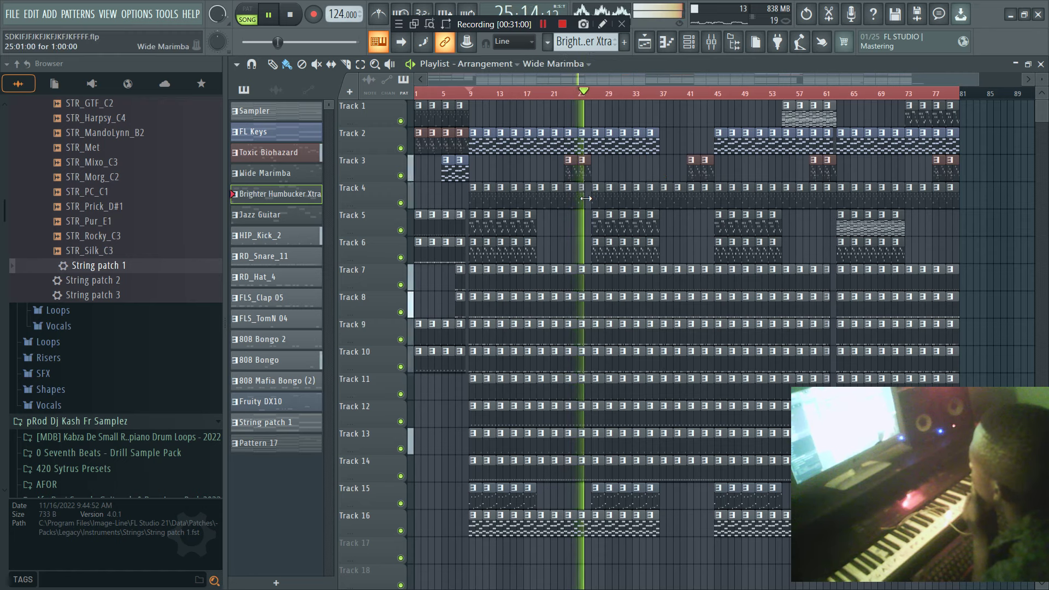
left_click(589, 137)
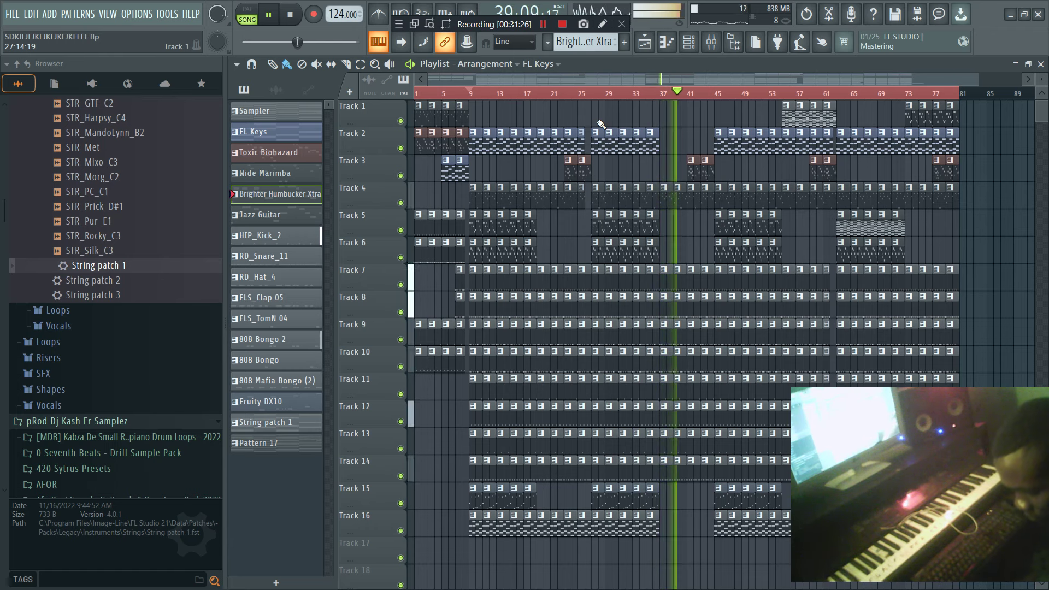
Listen to the arrangement from bar 9, from bar 37 and from about bar 44.
key("space")
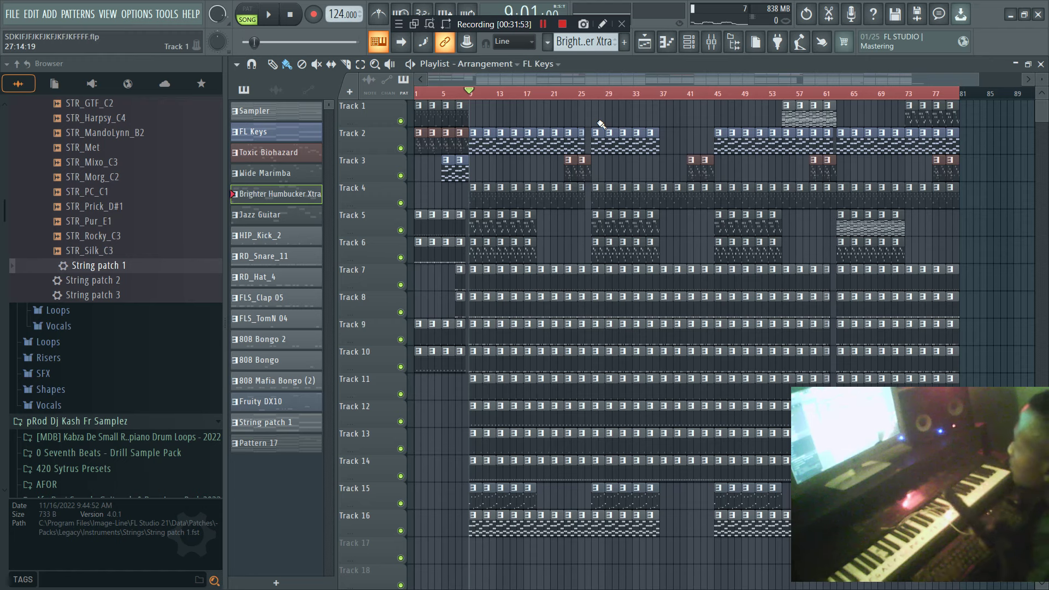
key("space")
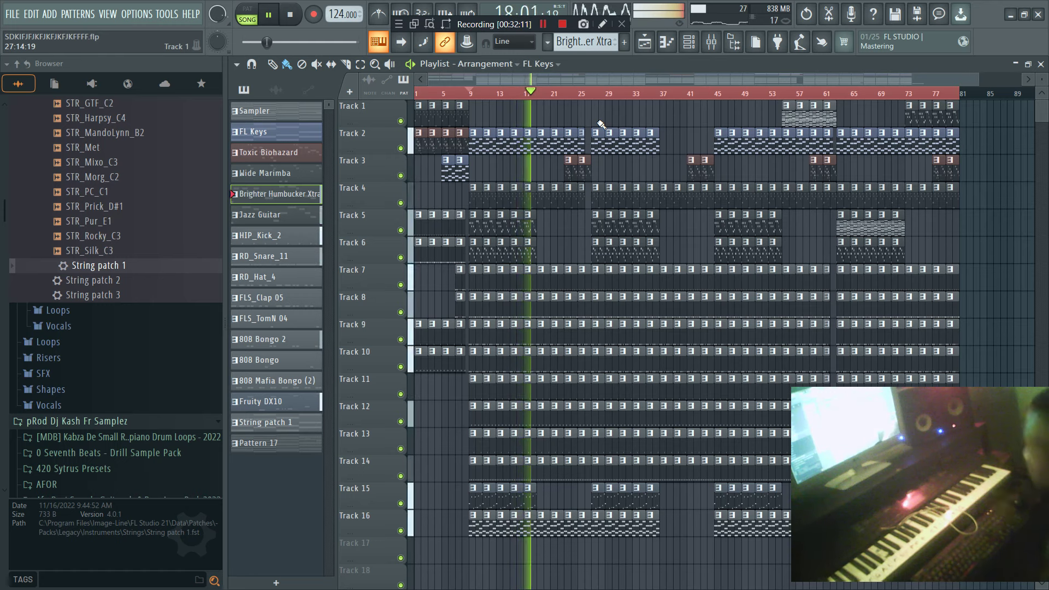
left_click(661, 94)
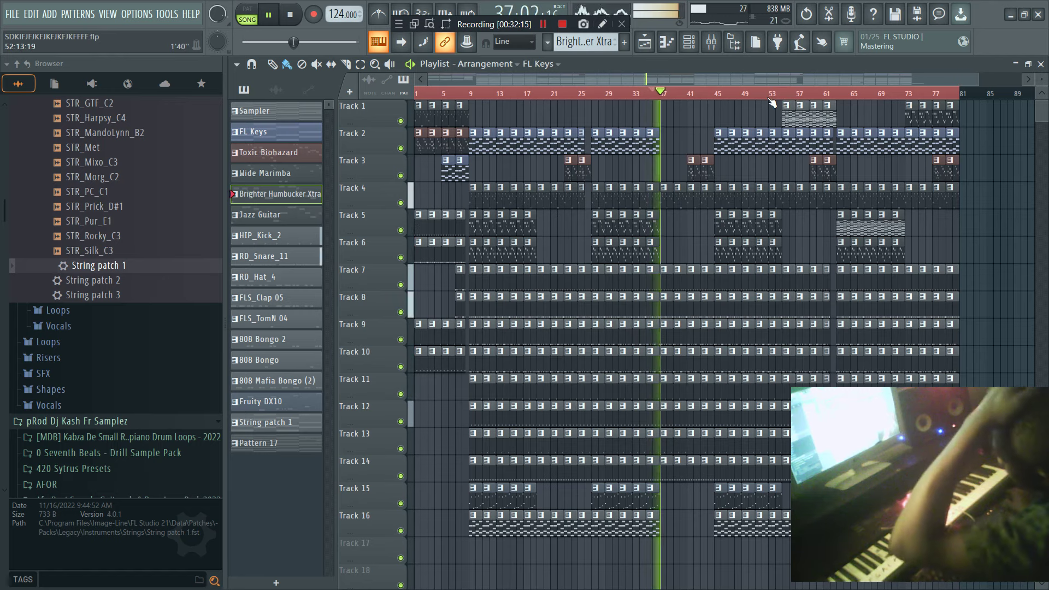
left_click(708, 95)
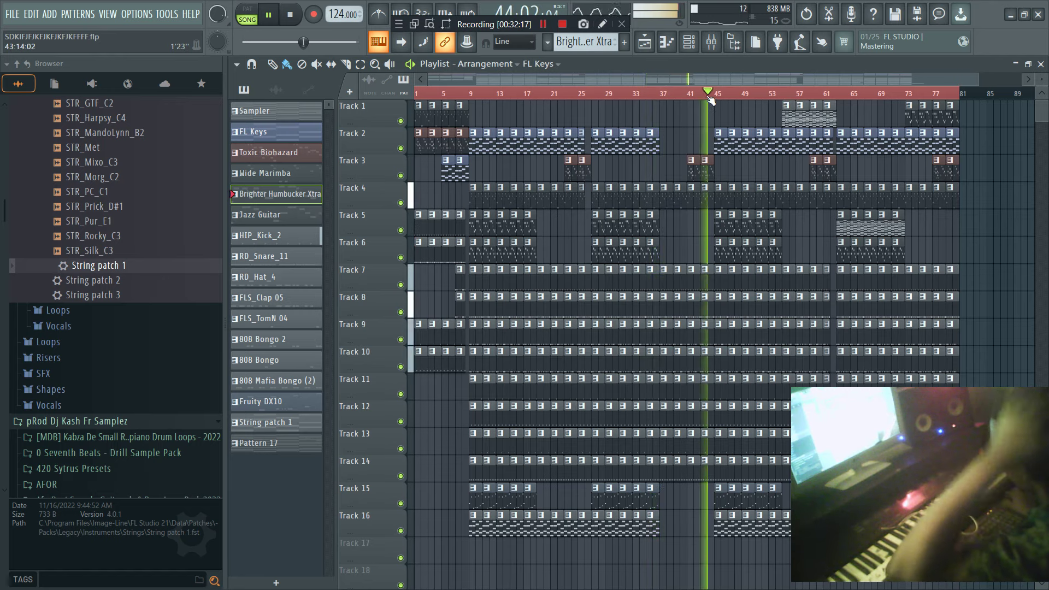